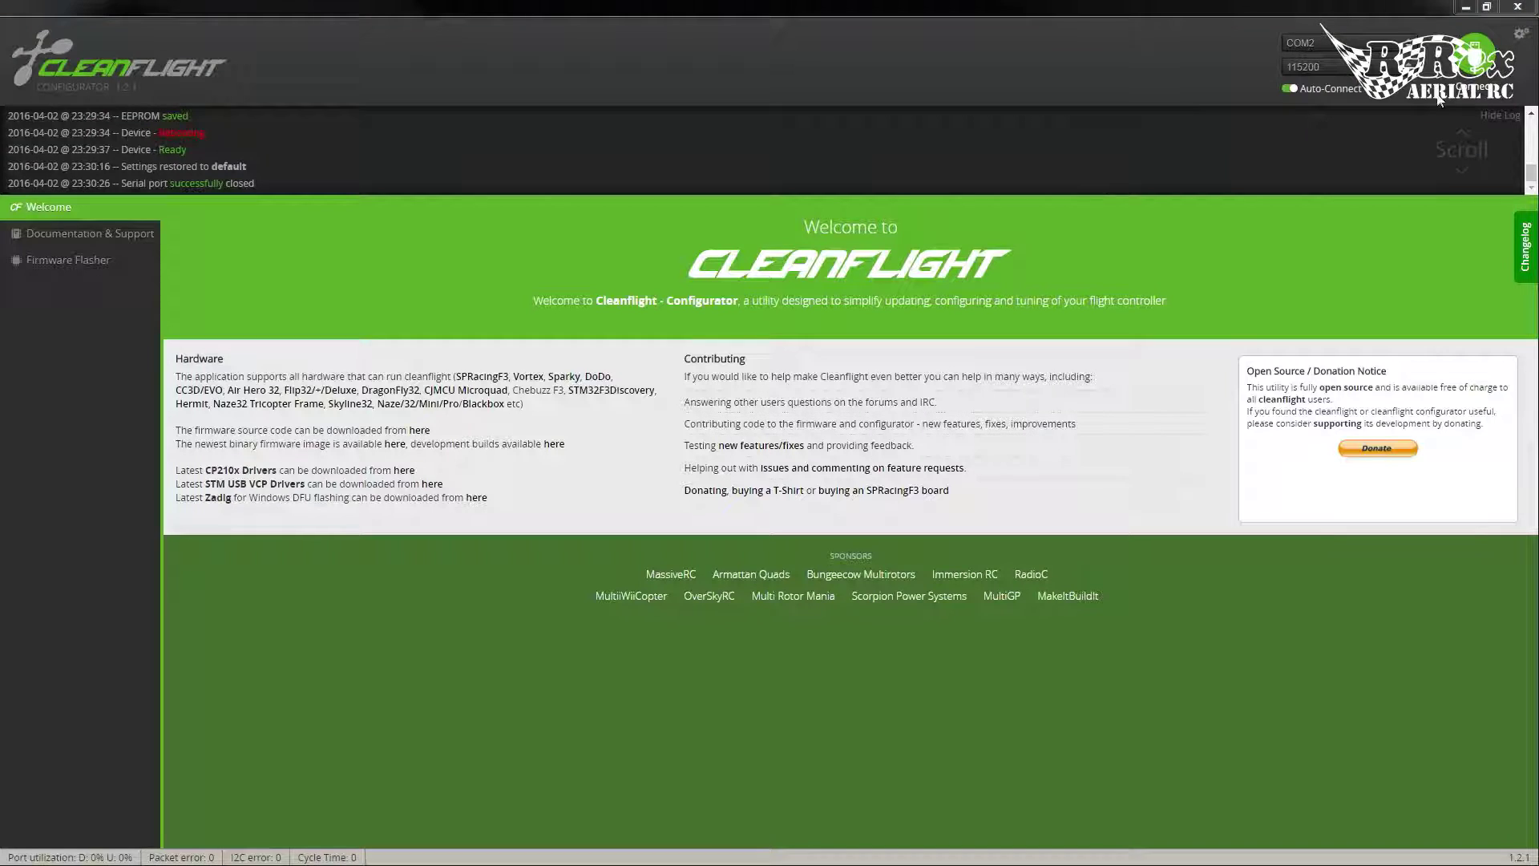
Connect to the flight controller for a quick check, disconnect it and open the firmware flasher
click(1479, 64)
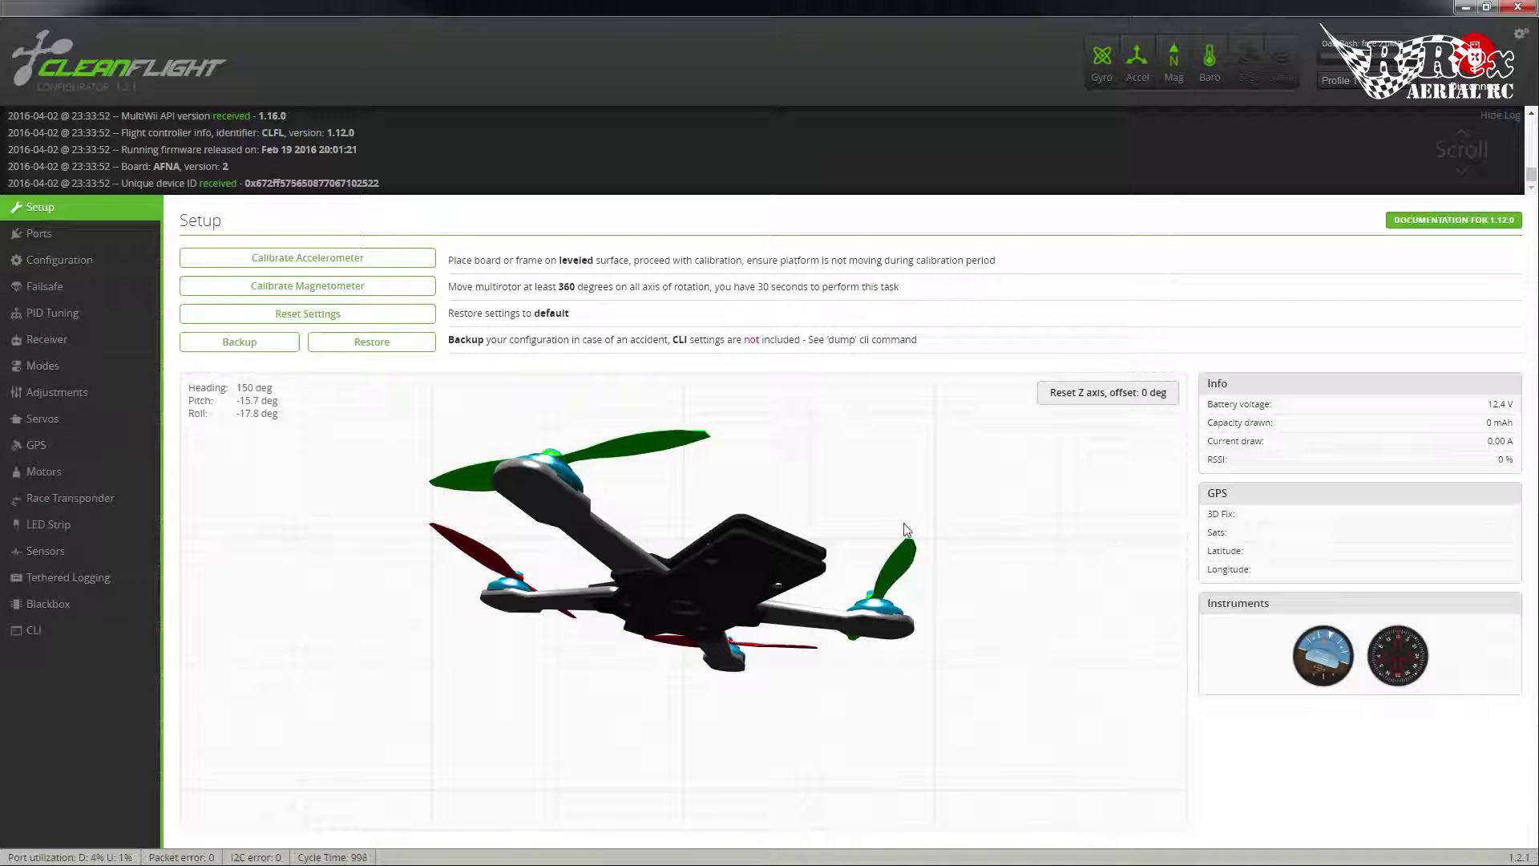
click(1475, 55)
click(93, 260)
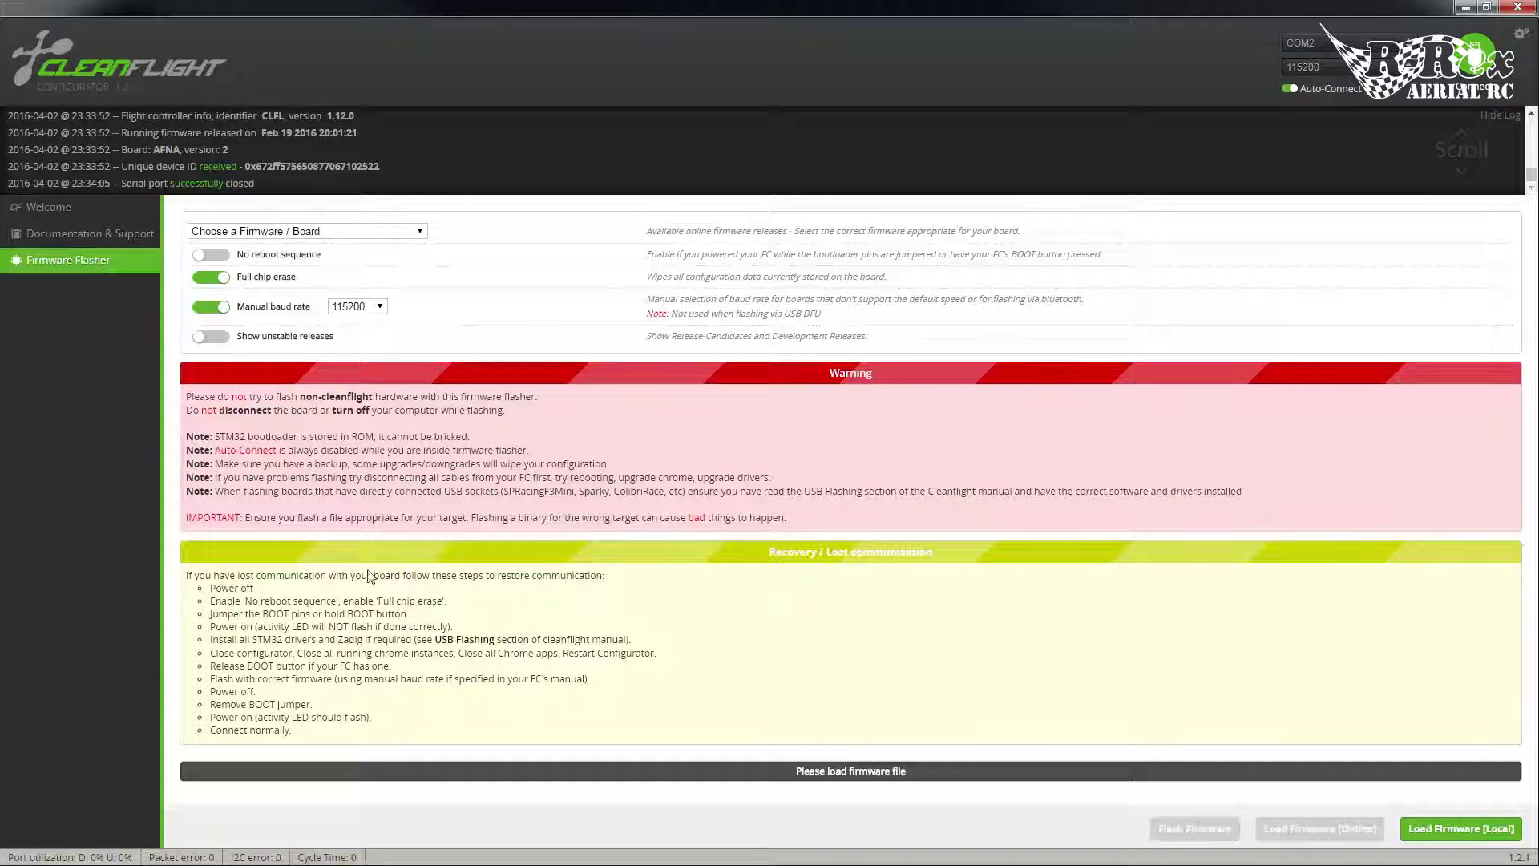
Load the online firmware release 1.12.0 NAZE 2016-2-20 14:55 (stable) with full chip erase enabled
click(265, 232)
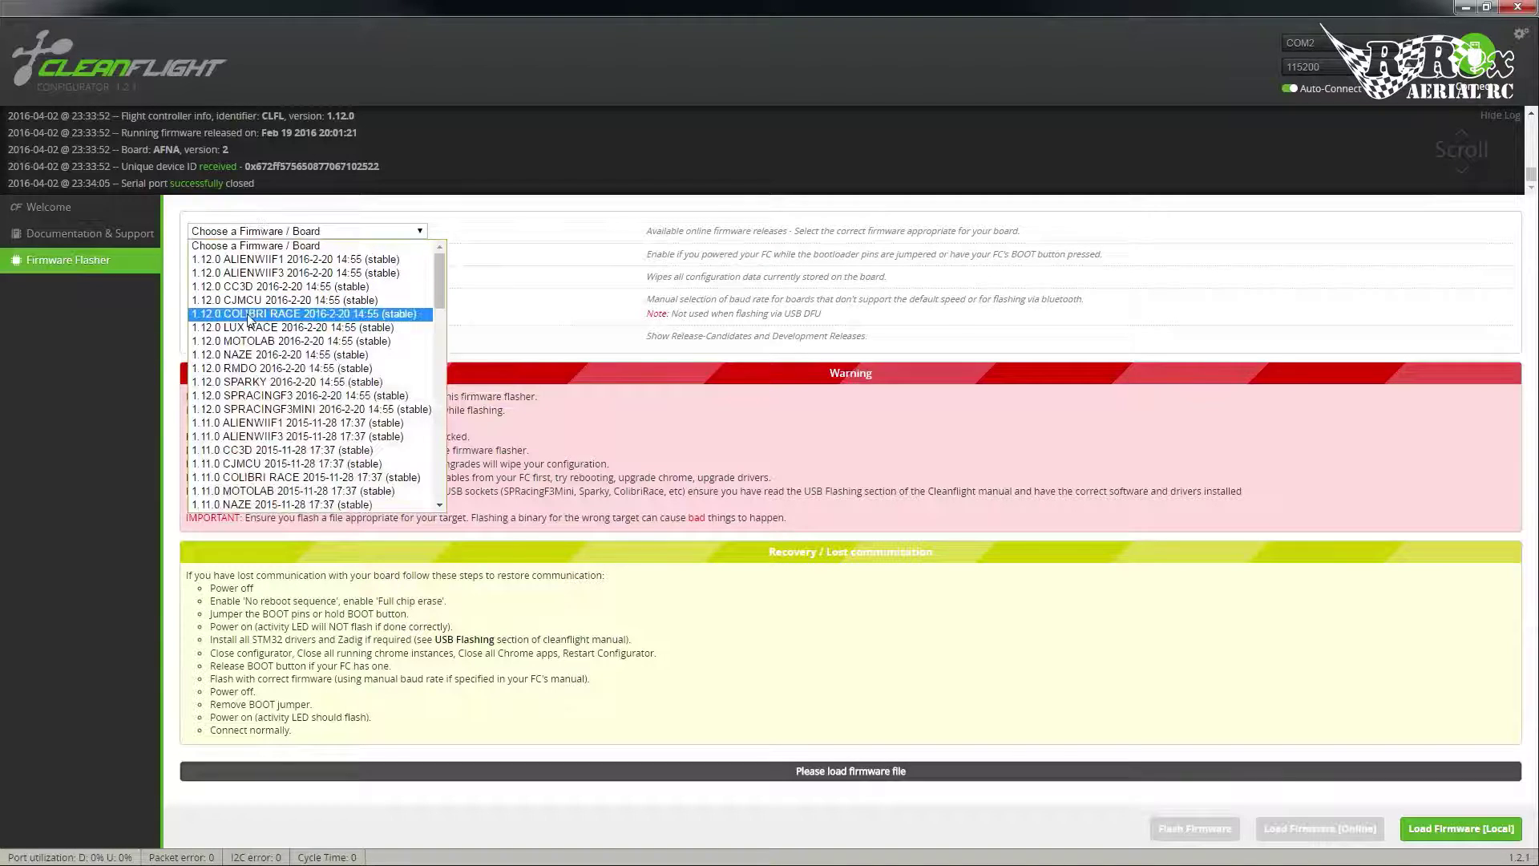
click(267, 356)
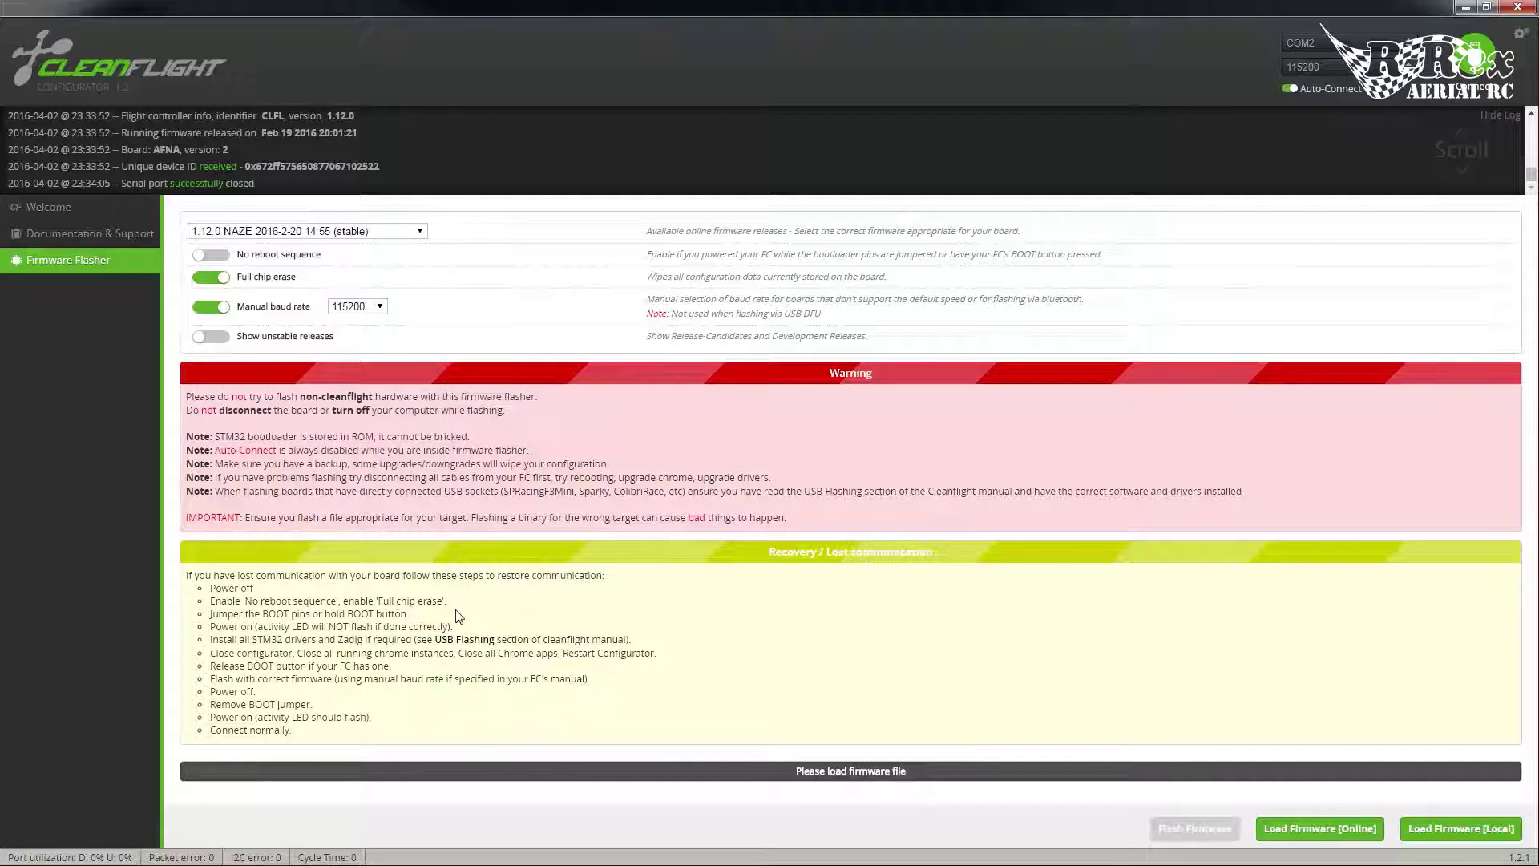
click(1297, 835)
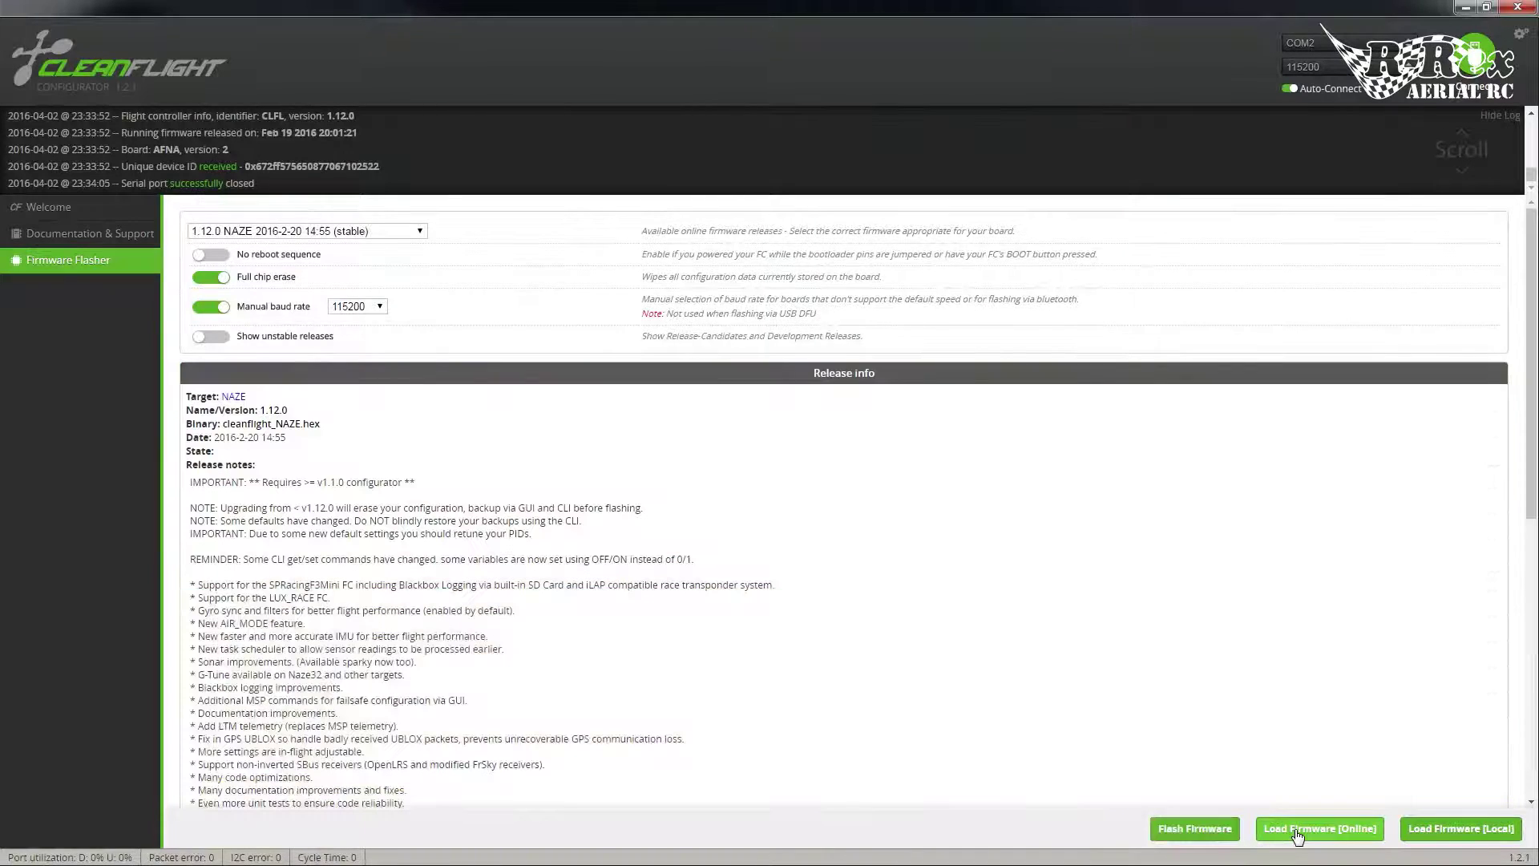
Flash the loaded NAZE firmware onto the flight controller, repeating the flash if programming times out
scroll(513, 503, down, 5)
scroll(513, 502, down, 1)
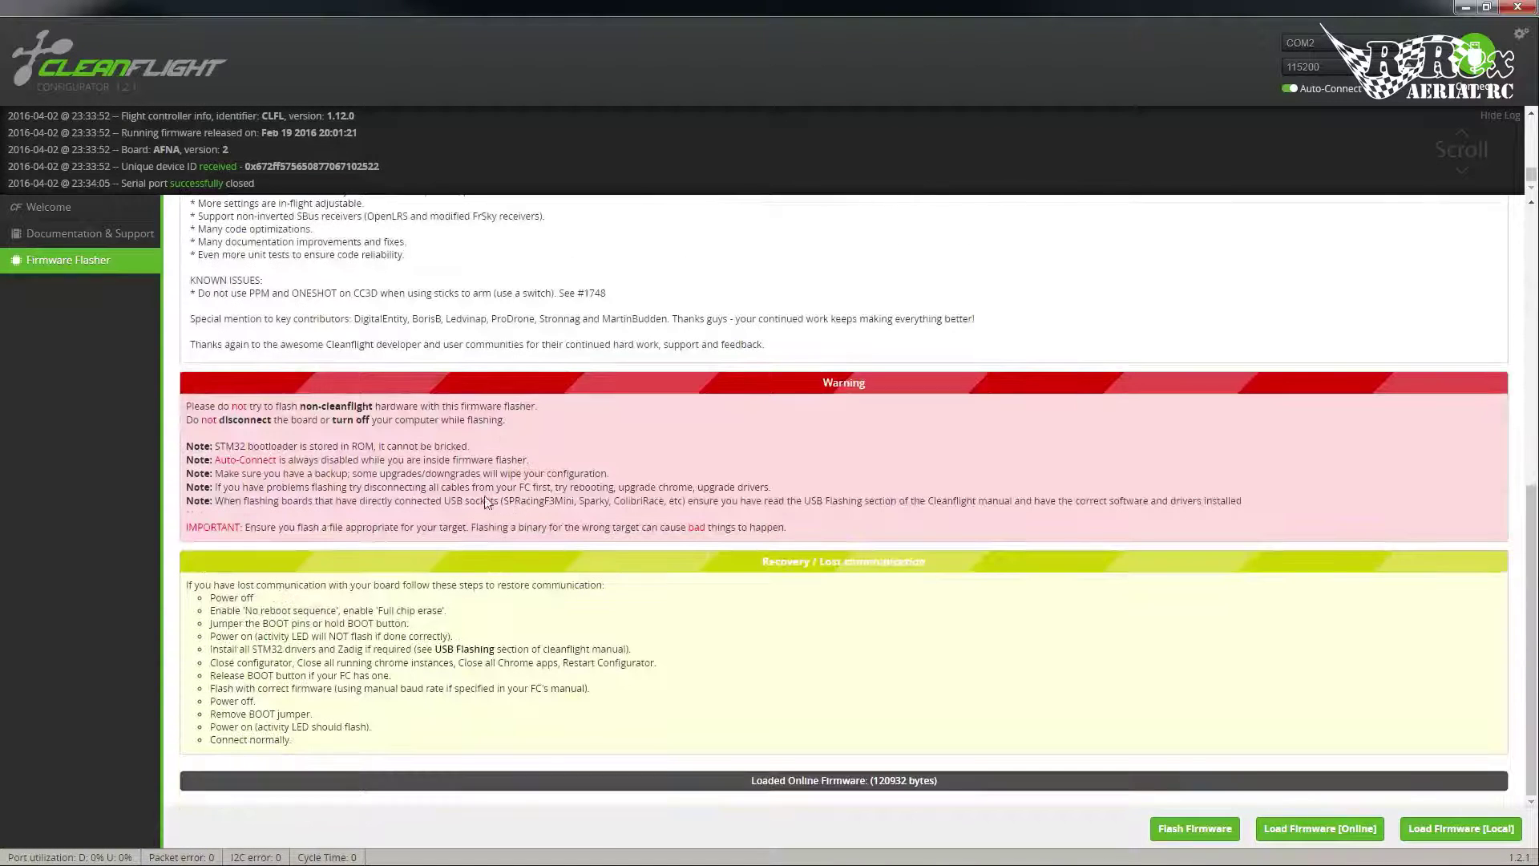
click(1193, 836)
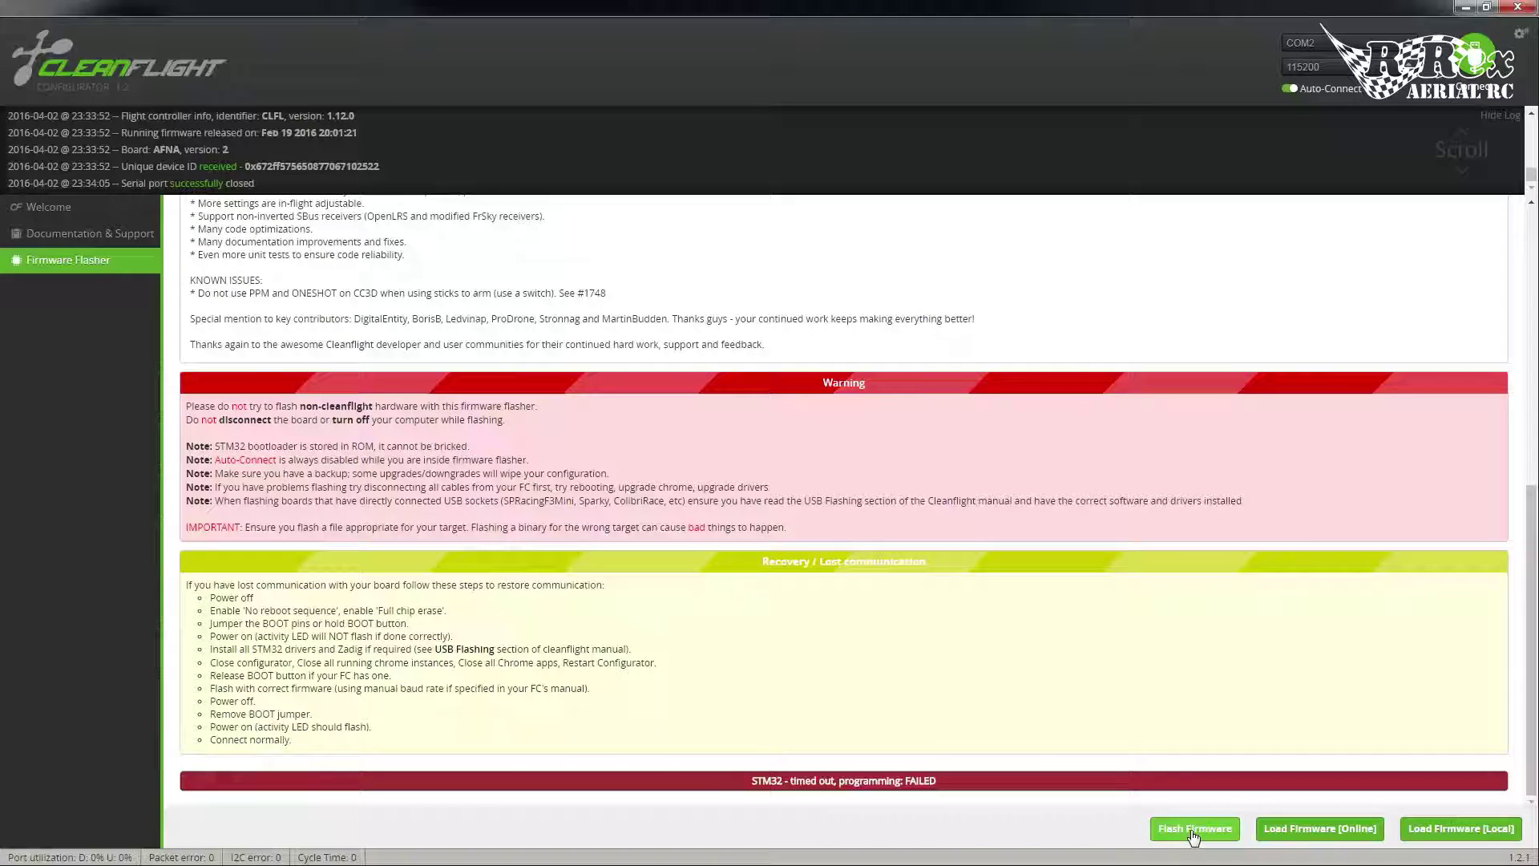
click(1193, 829)
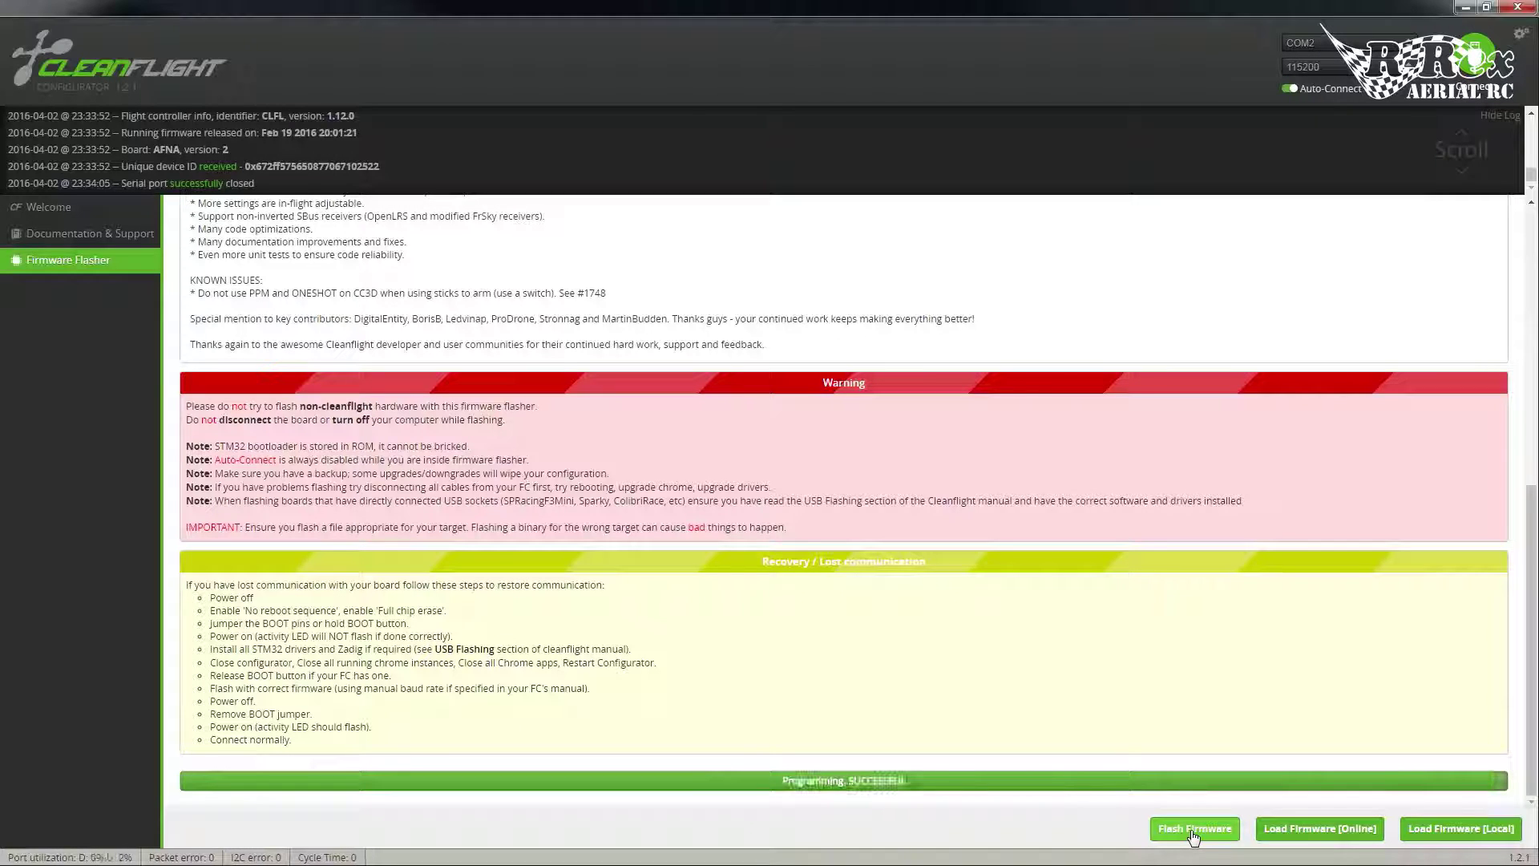
scroll(800, 717, up, 7)
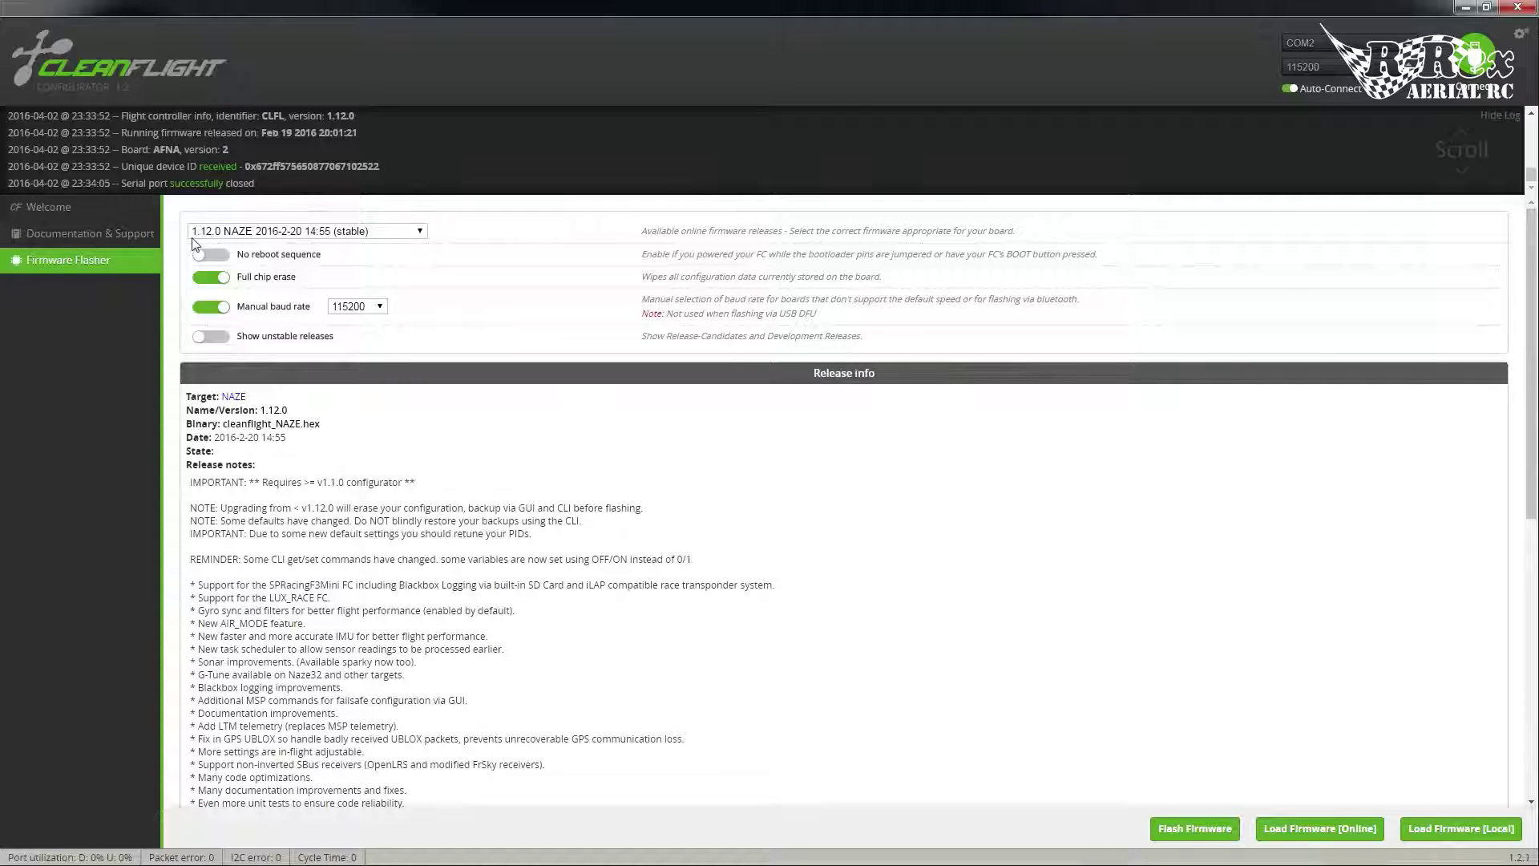
Reconnect to the flight controller, enable GPS at 57600 baud on UART2, and save the port settings with a reboot
click(1479, 56)
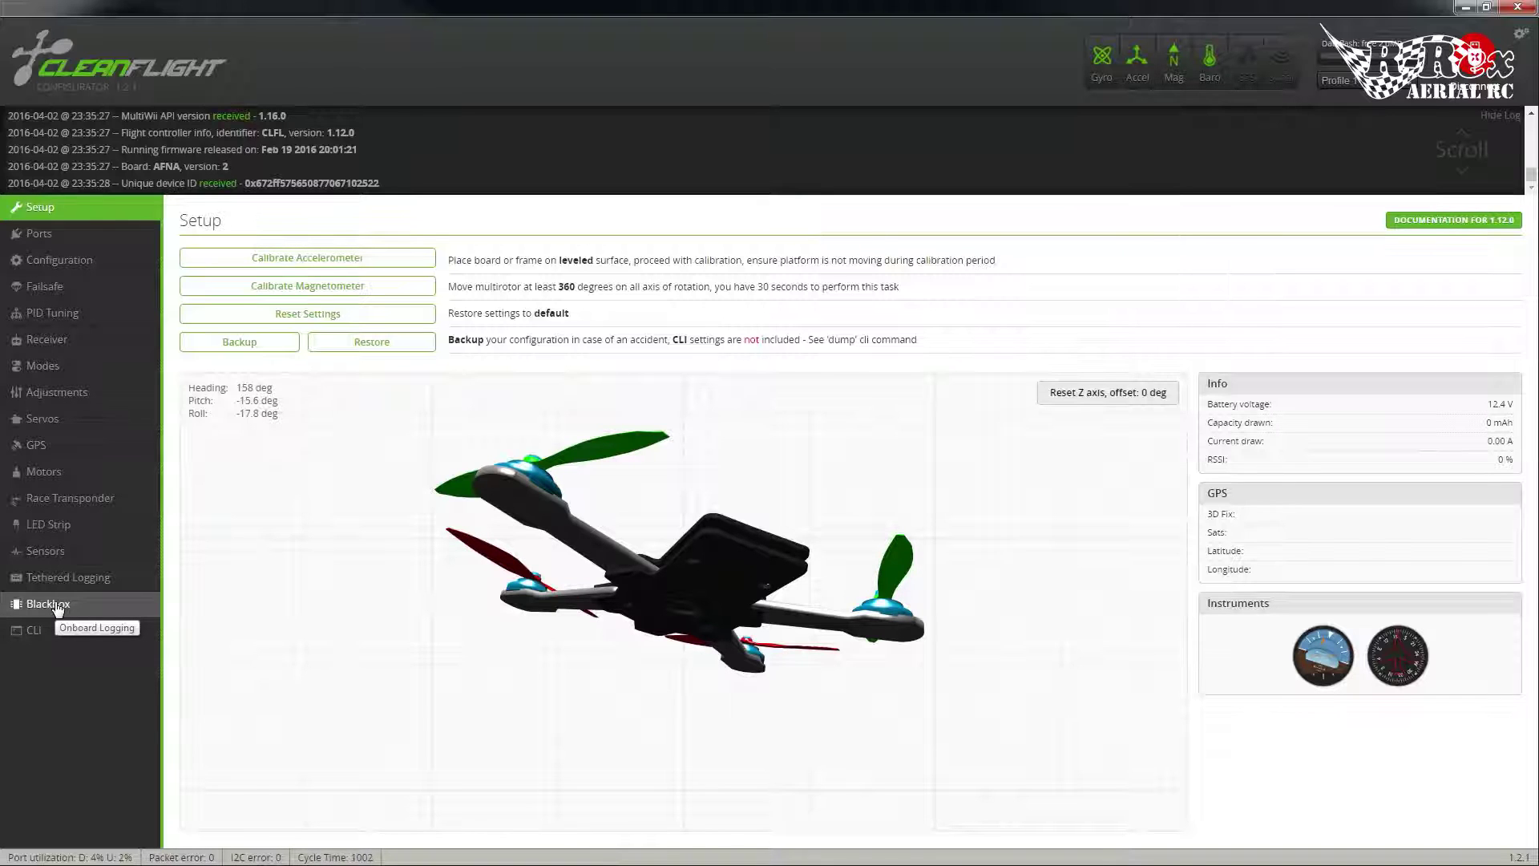
click(53, 237)
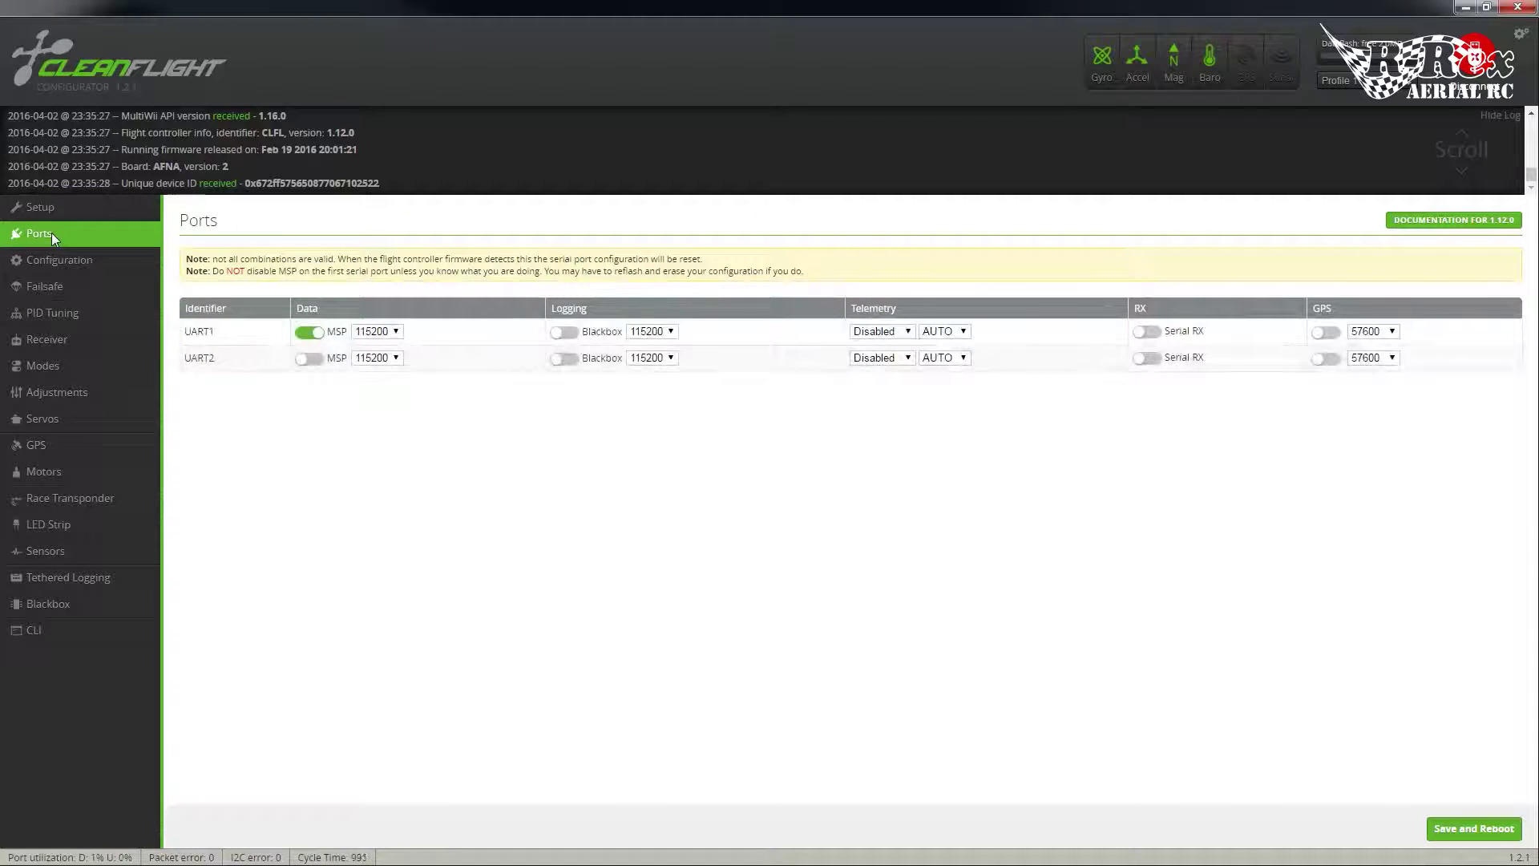
click(1321, 362)
click(1471, 831)
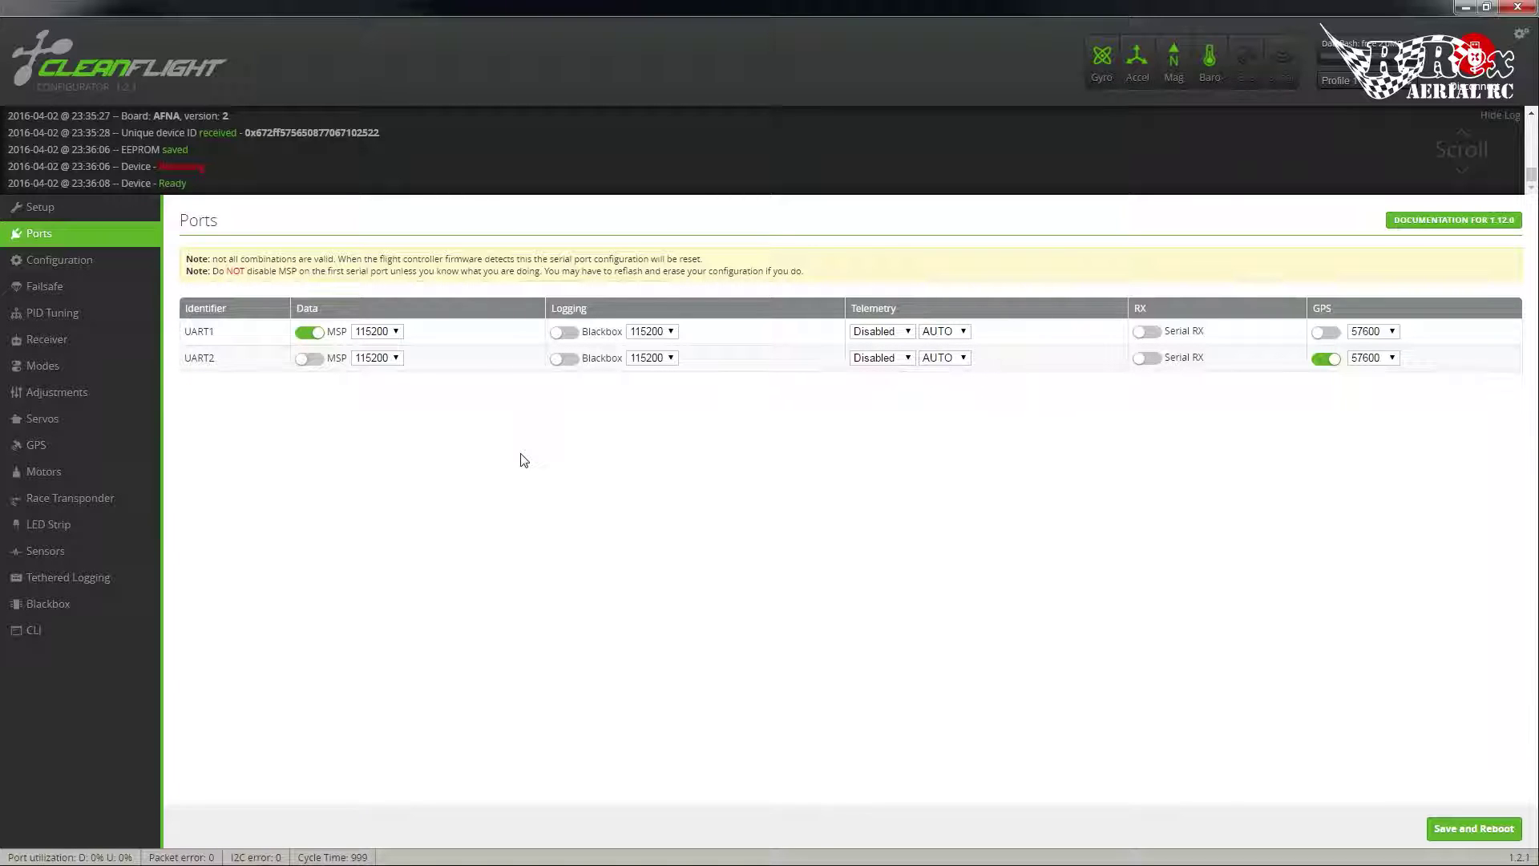
Set the receiver mode to RX_PPM in the board configuration
click(77, 272)
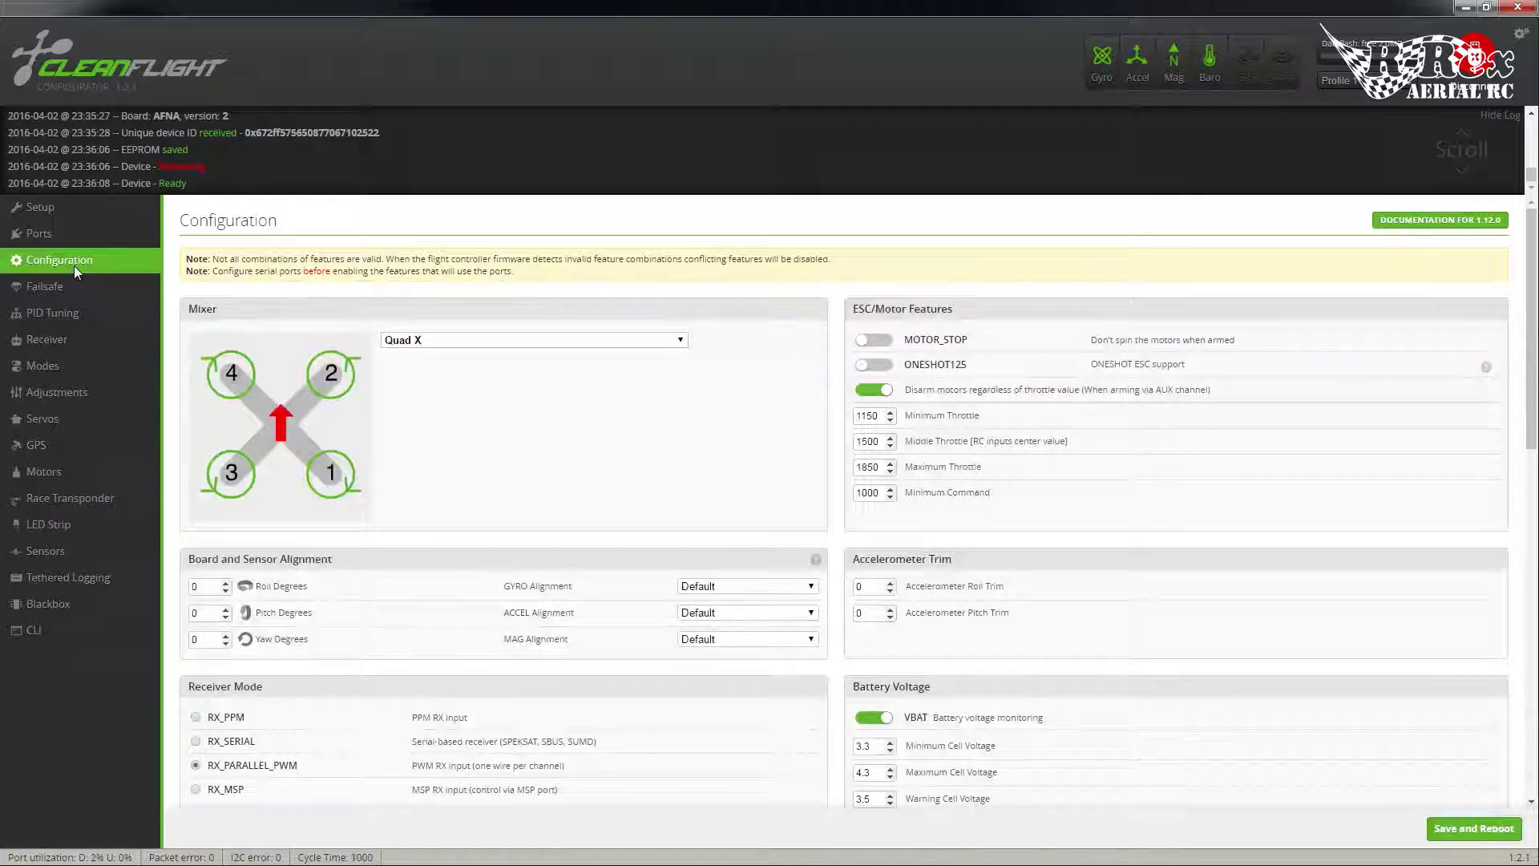
scroll(522, 410, down, 1)
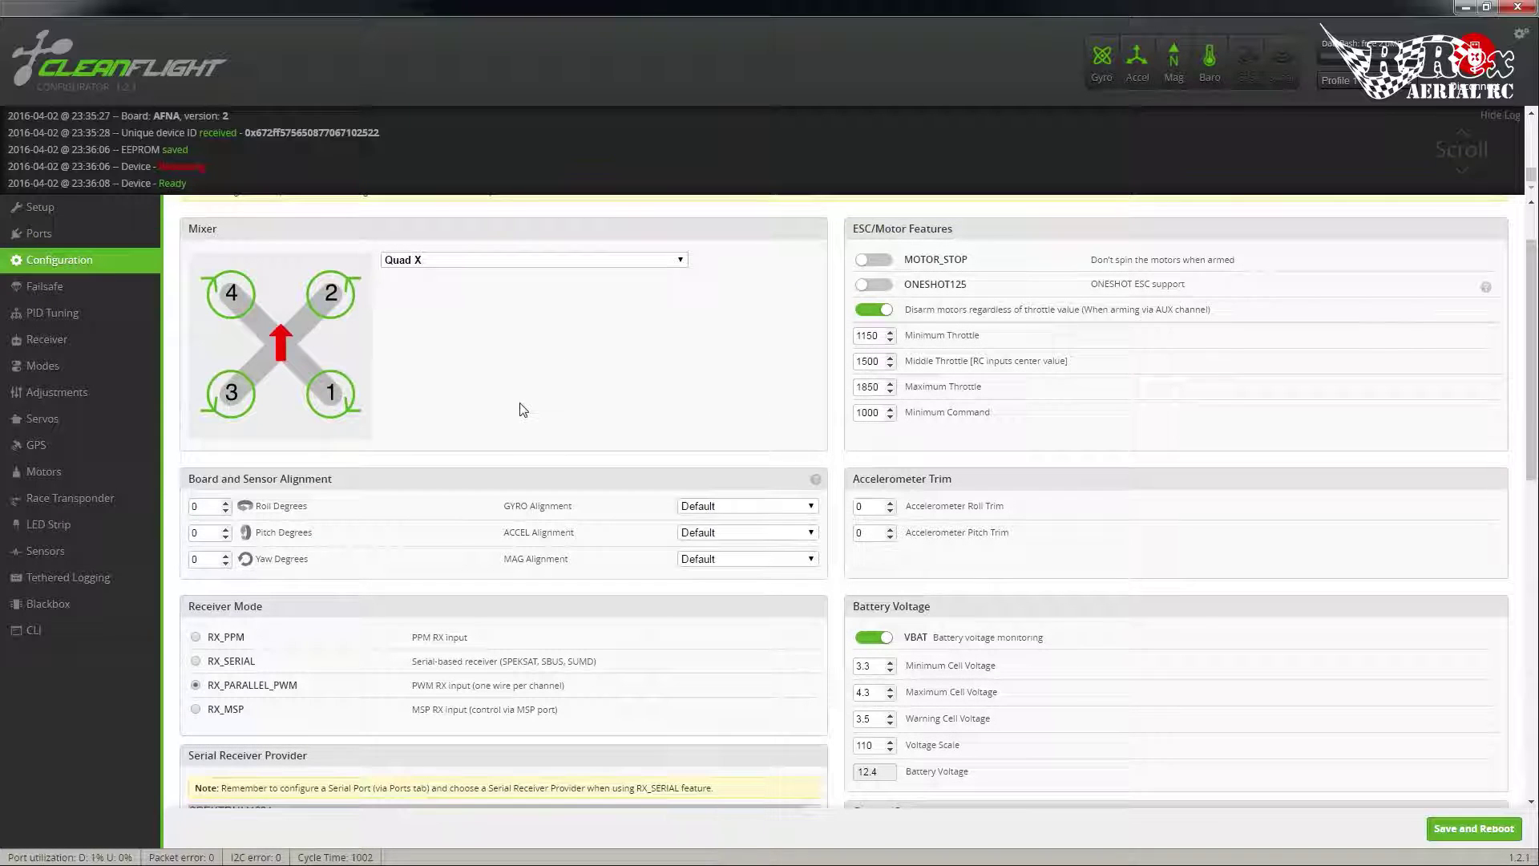
click(195, 639)
Enable GPS with the UBLOX protocol and a magnetometer declination of -9 degrees, saving the configuration with a reboot
scroll(345, 625, down, 3)
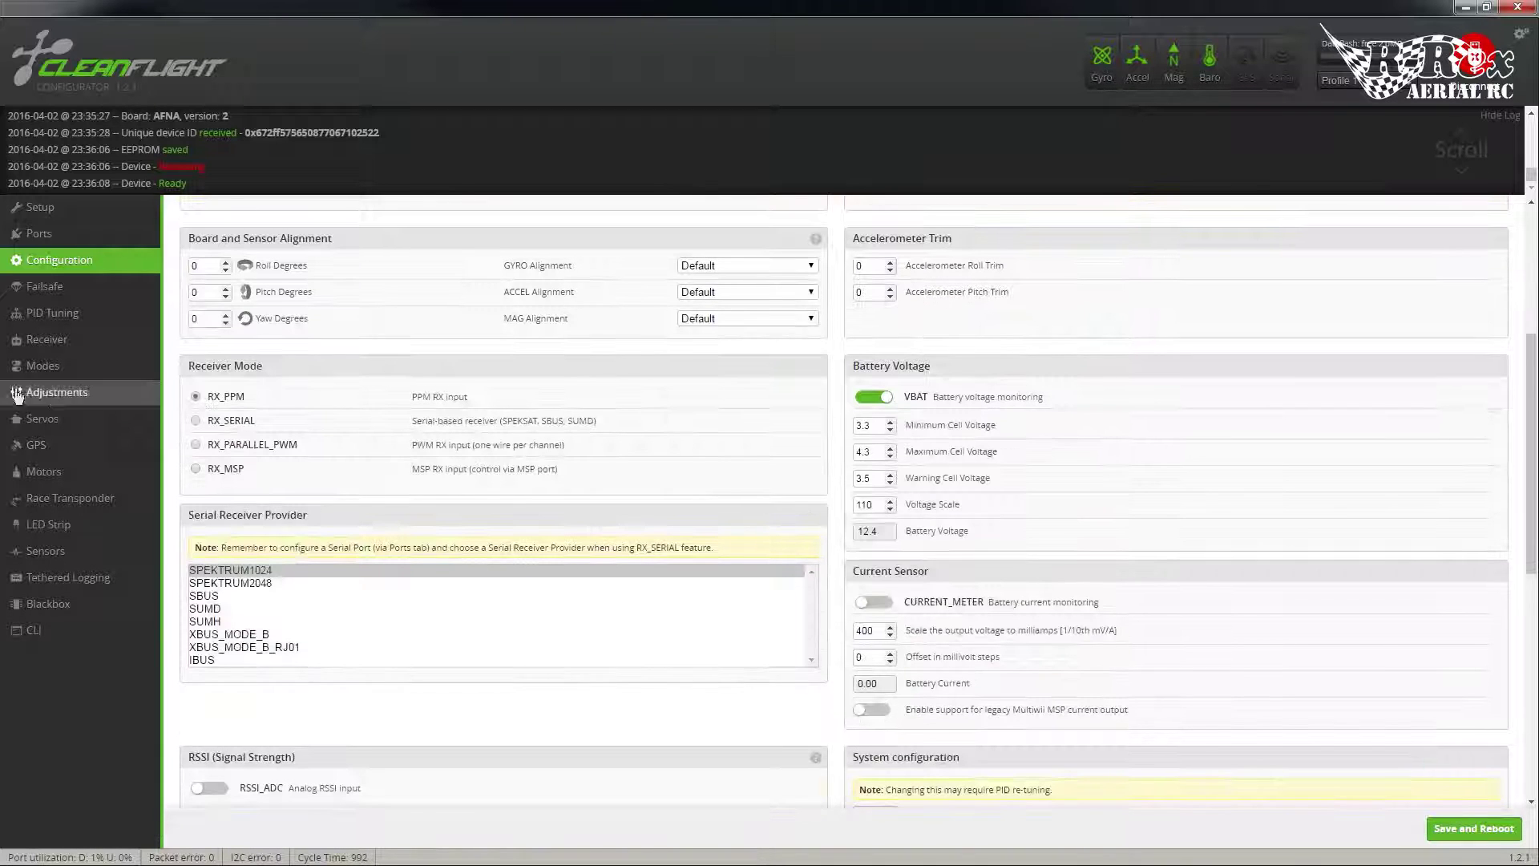
scroll(325, 412, down, 3)
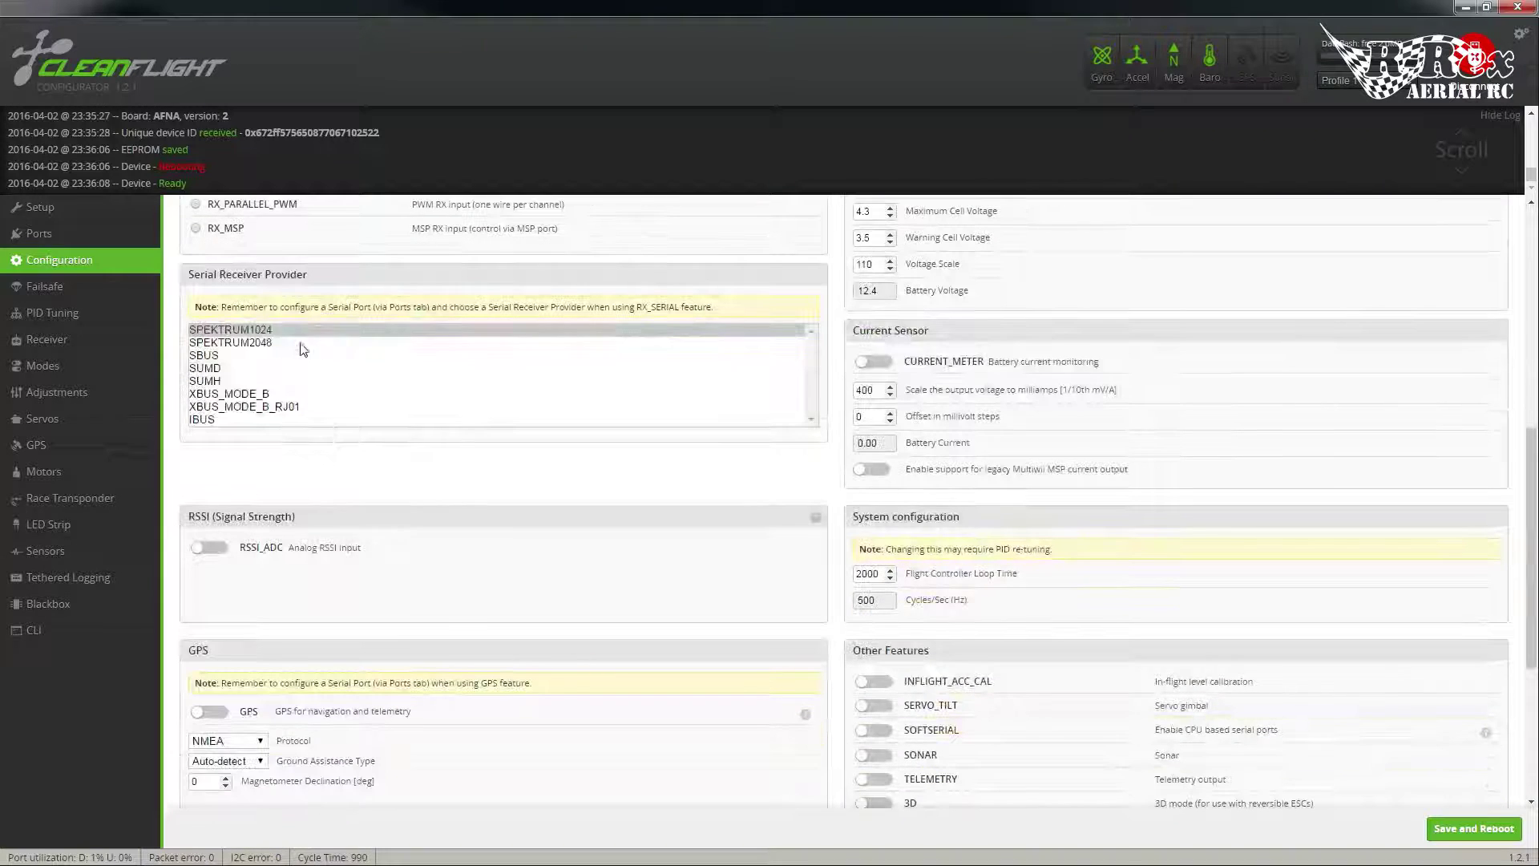
scroll(521, 516, down, 1)
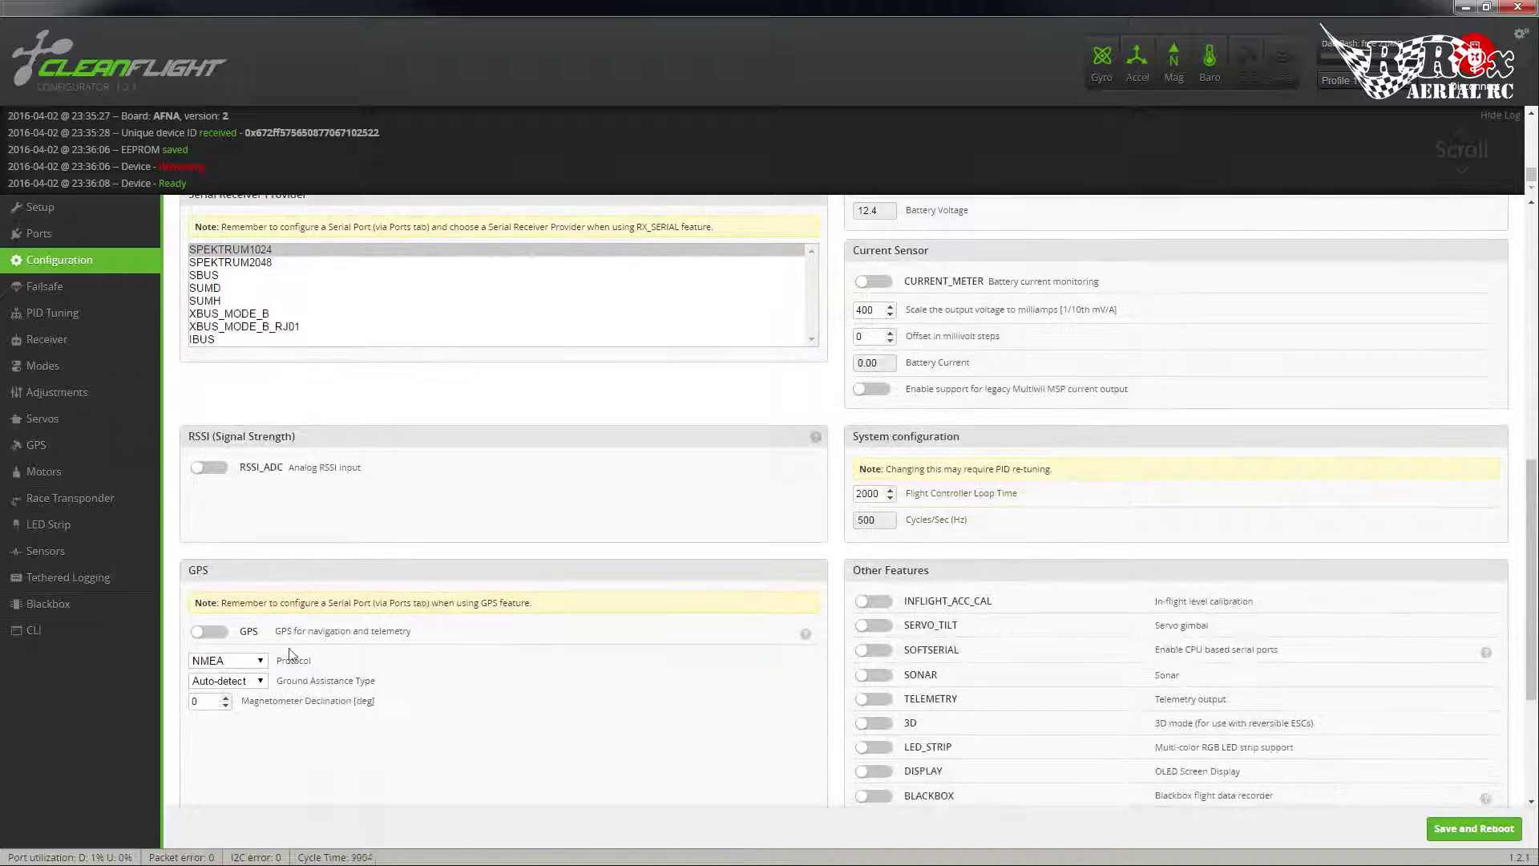
click(209, 633)
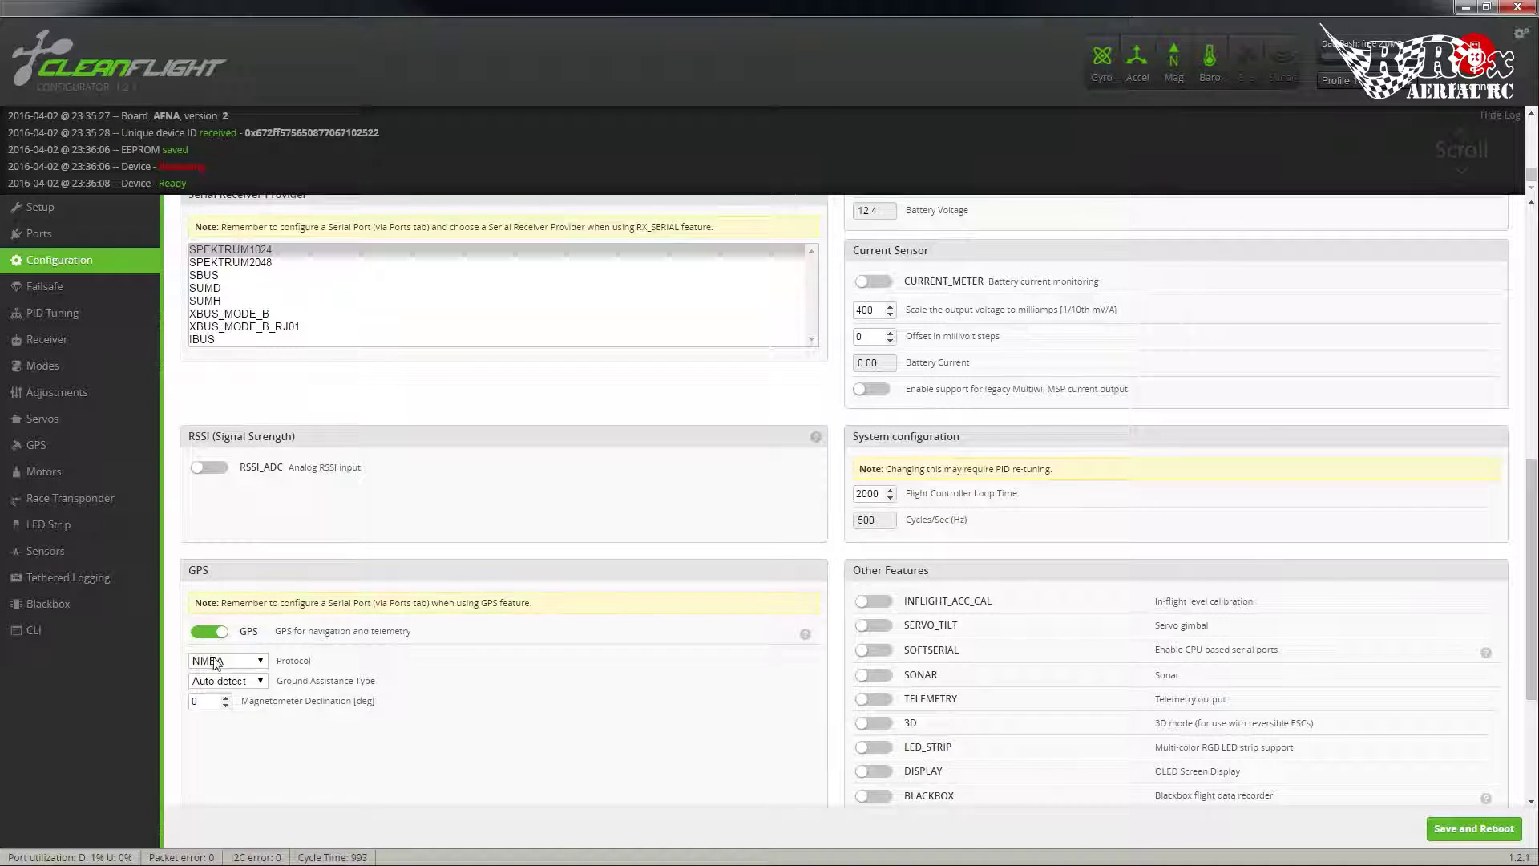
click(218, 661)
click(210, 688)
double_click(199, 702)
text(-9)
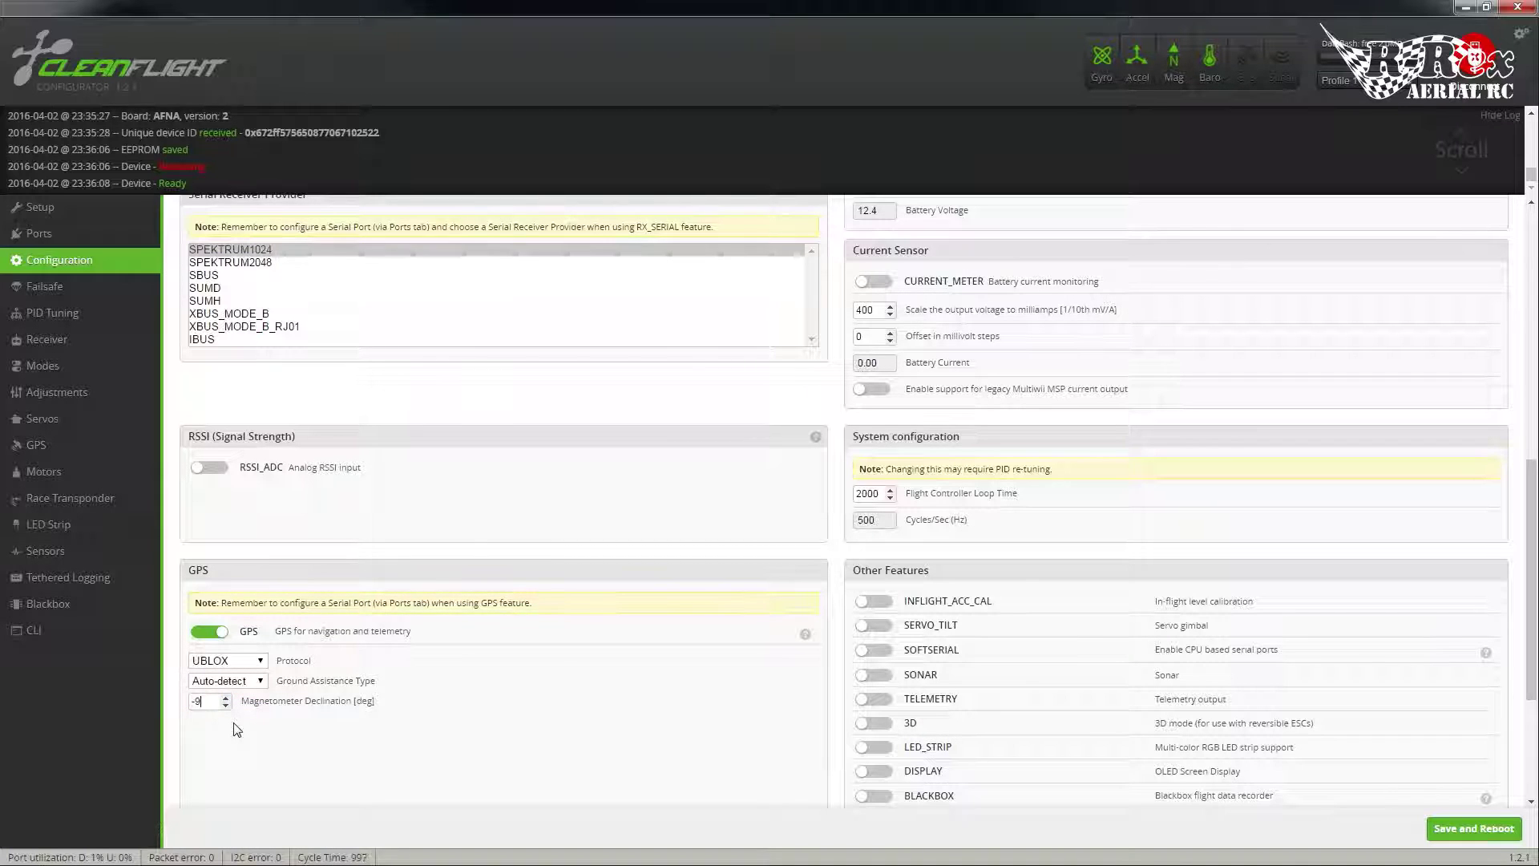
click(1473, 828)
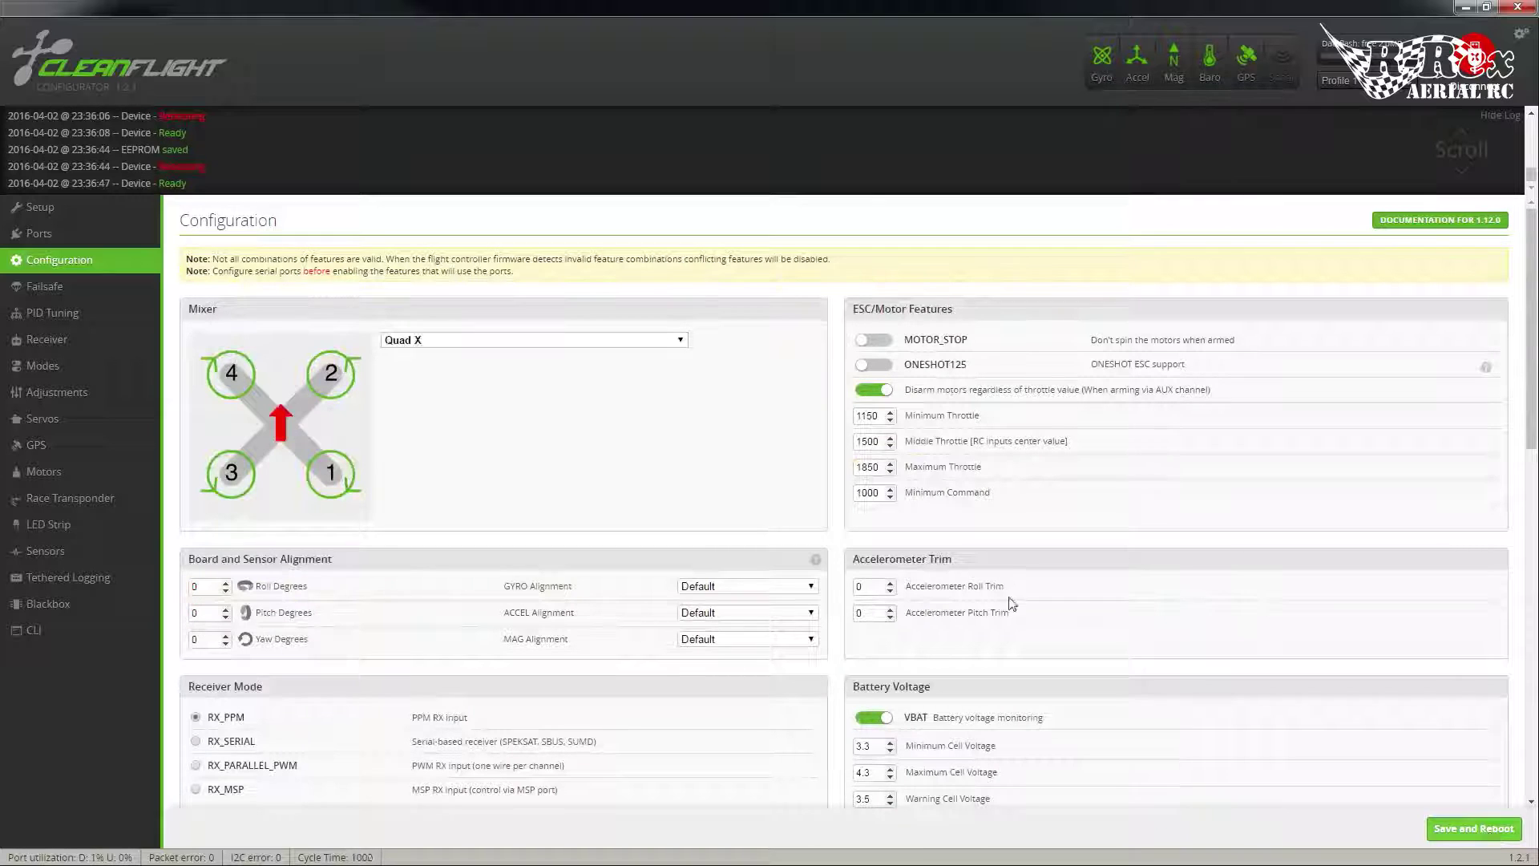
Enable MOTOR_STOP with a motor disarm delay of 60 seconds, and save the configuration with a reboot
scroll(528, 505, down, 2)
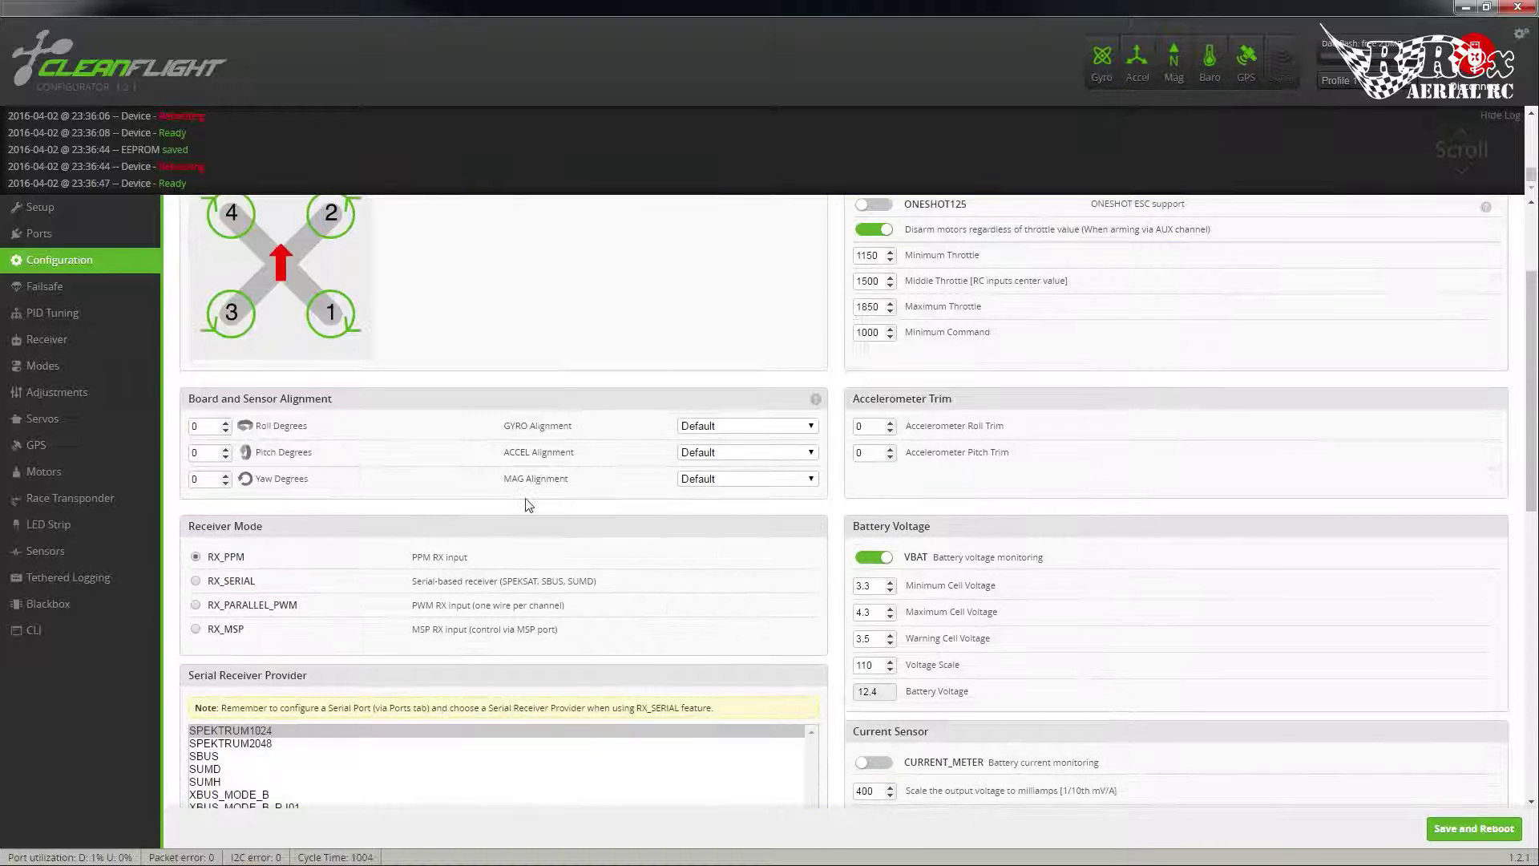
scroll(528, 504, up, 2)
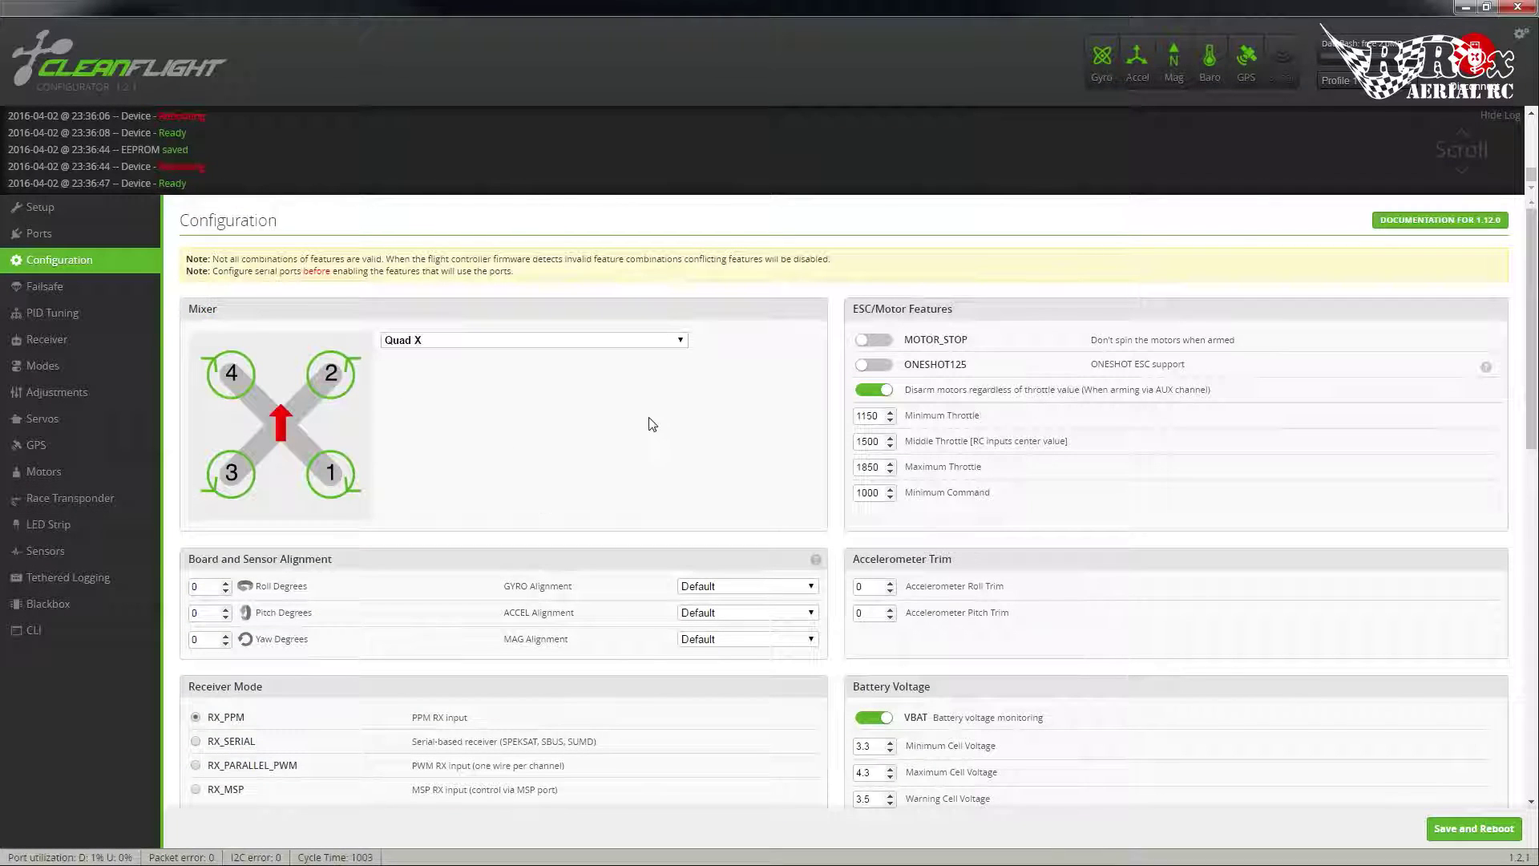
click(874, 340)
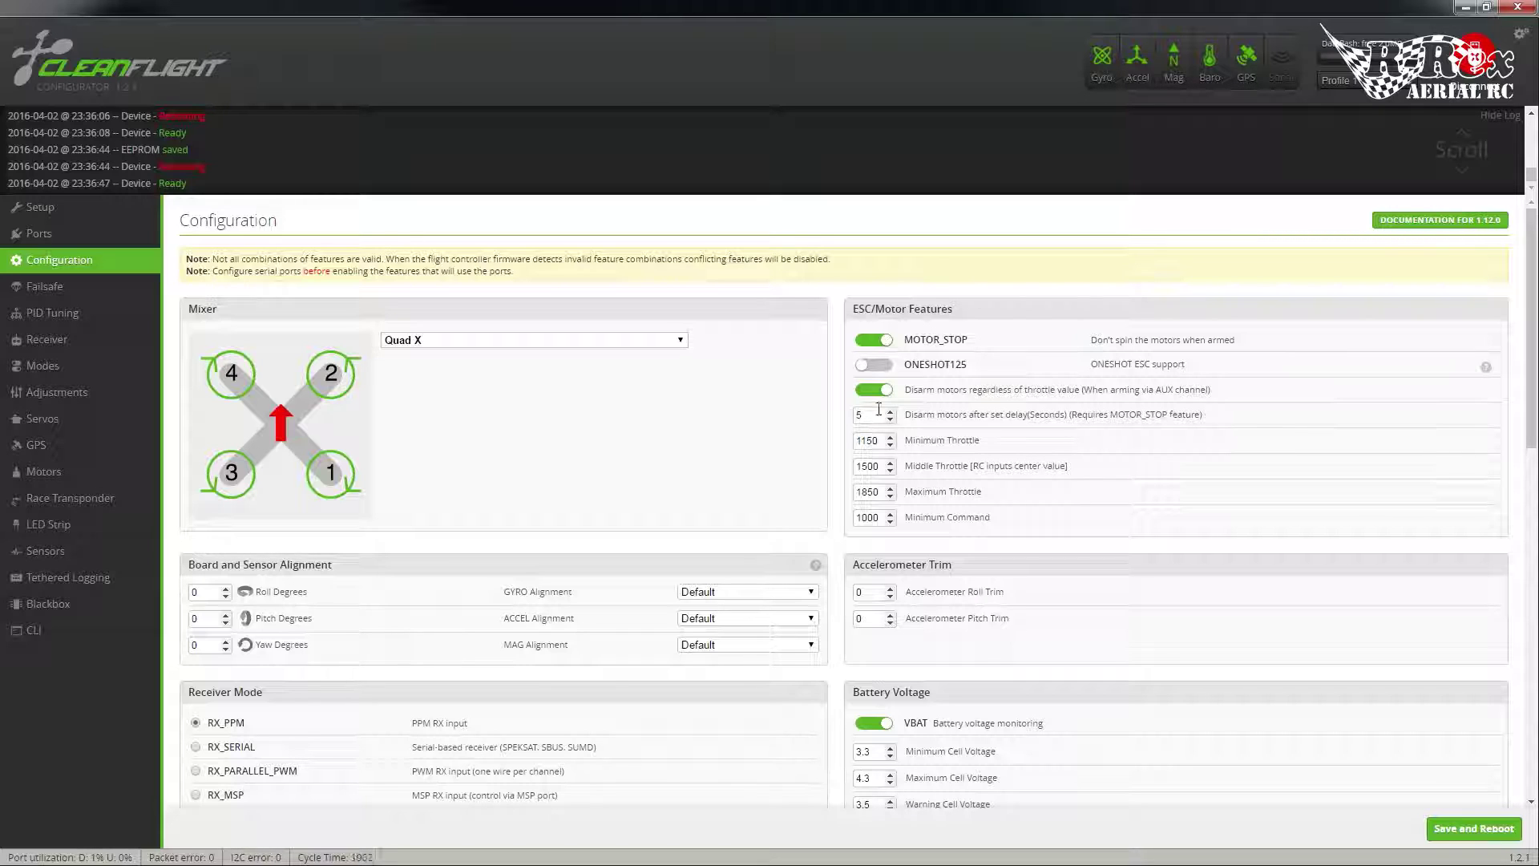
drag(878, 416, 834, 422)
text(60)
key(BackSpace)
key(BackSpace)
text(120)
key(BackSpace)
key(BackSpace)
key(BackSpace)
text(60)
click(1471, 829)
Enable the BLACKBOX flight data recorder feature and save the configuration with a reboot
scroll(762, 382, down, 2)
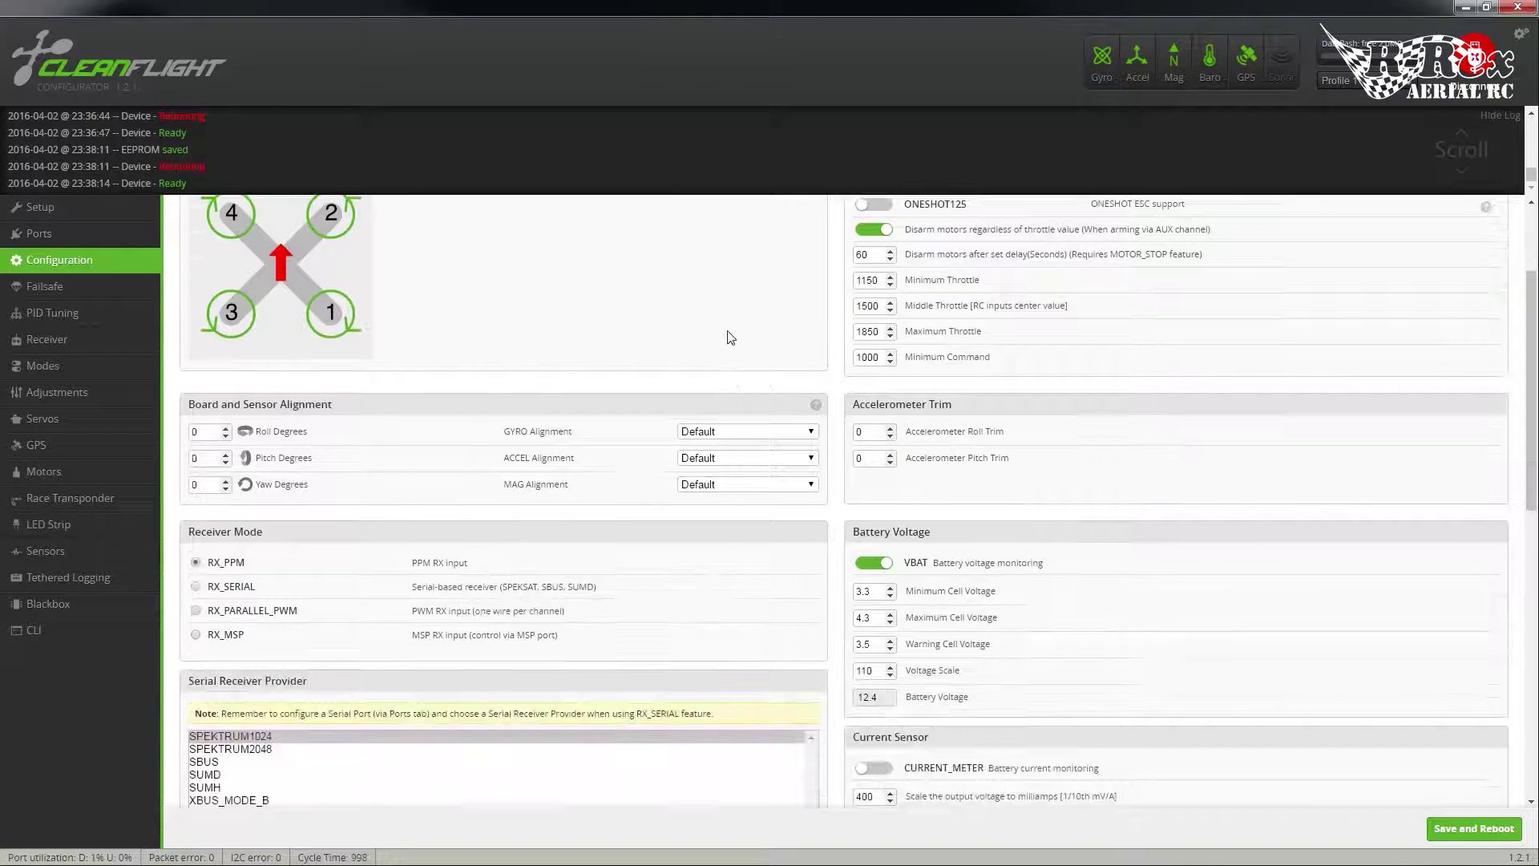
scroll(705, 335, down, 4)
scroll(467, 329, up, 2)
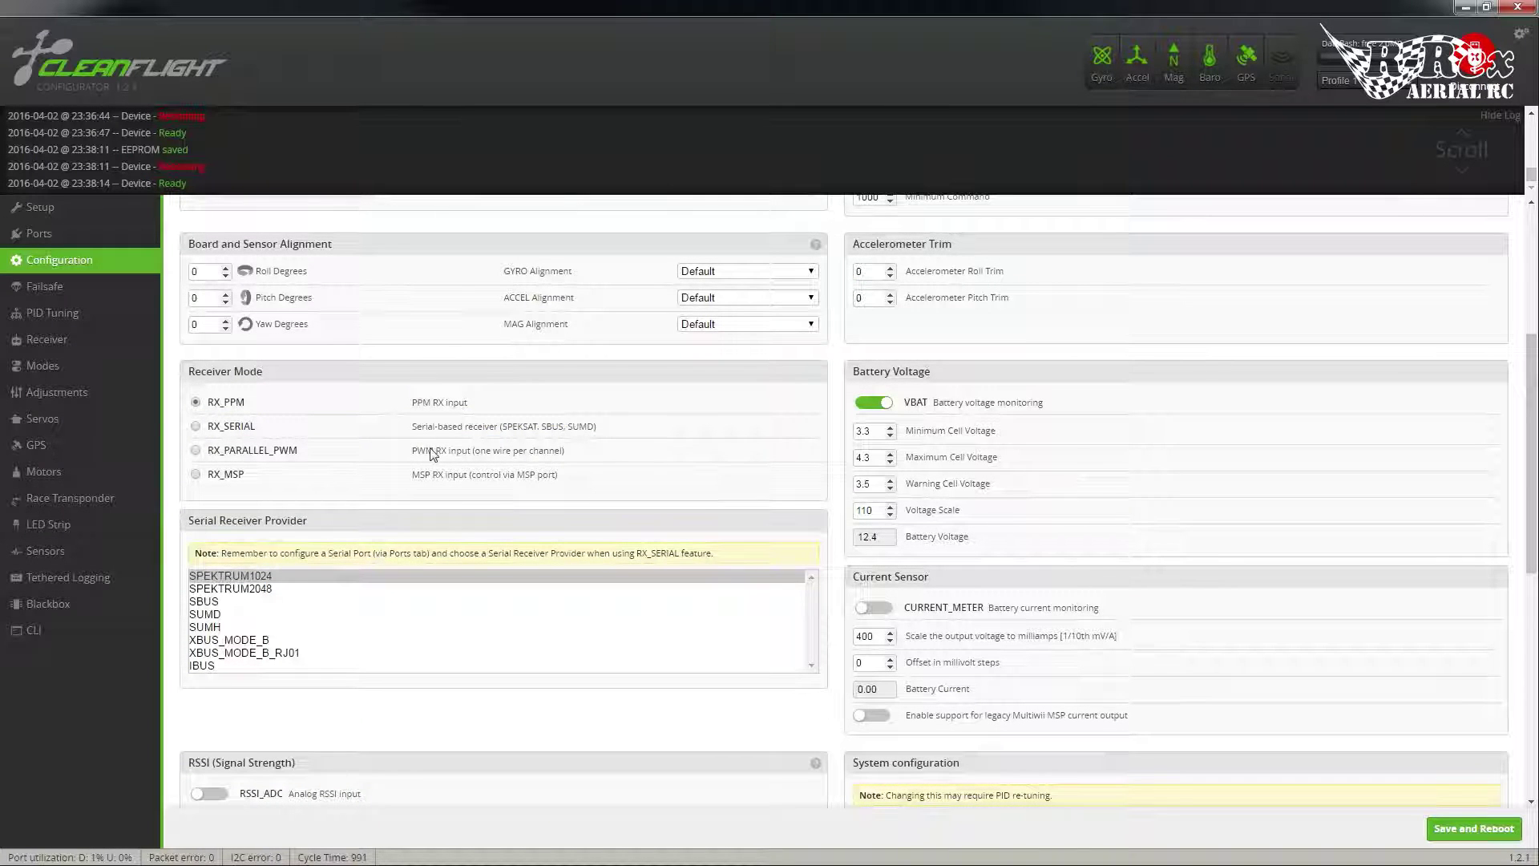
scroll(701, 499, down, 1)
scroll(1095, 393, down, 4)
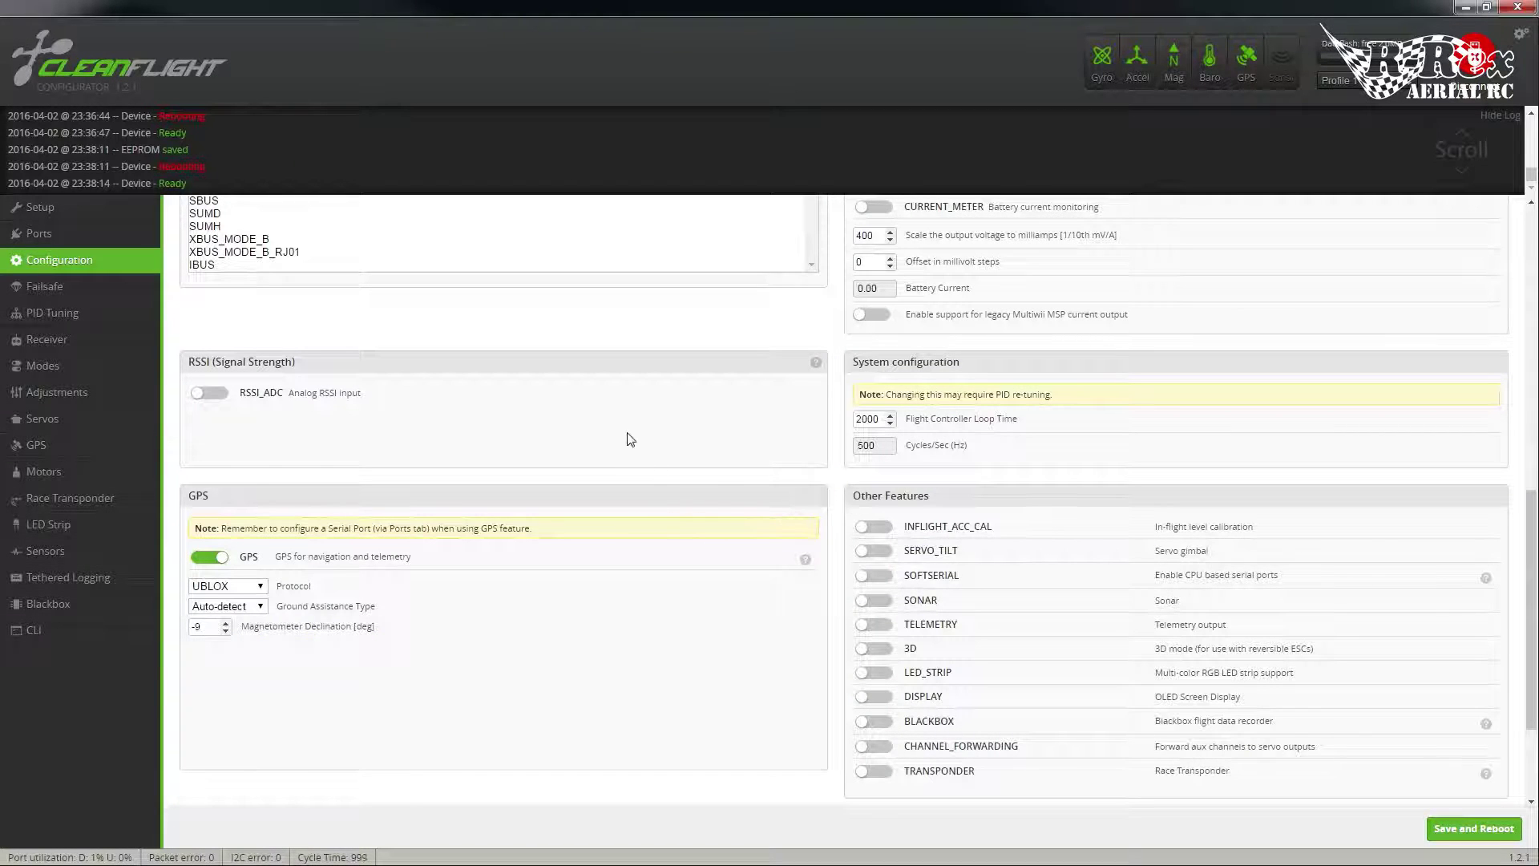
scroll(985, 422, down, 1)
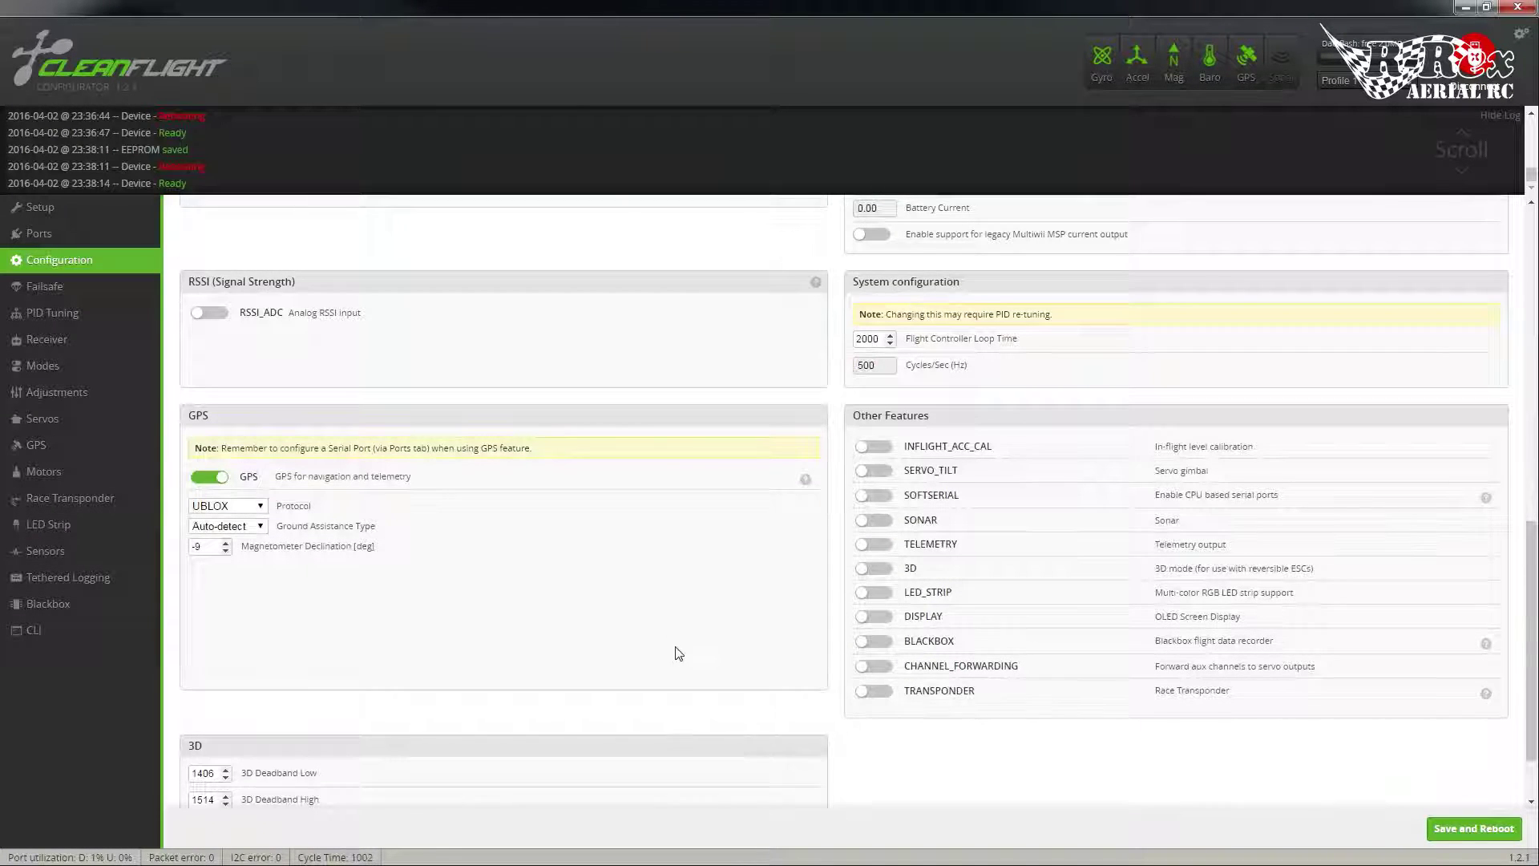
scroll(668, 671, down, 1)
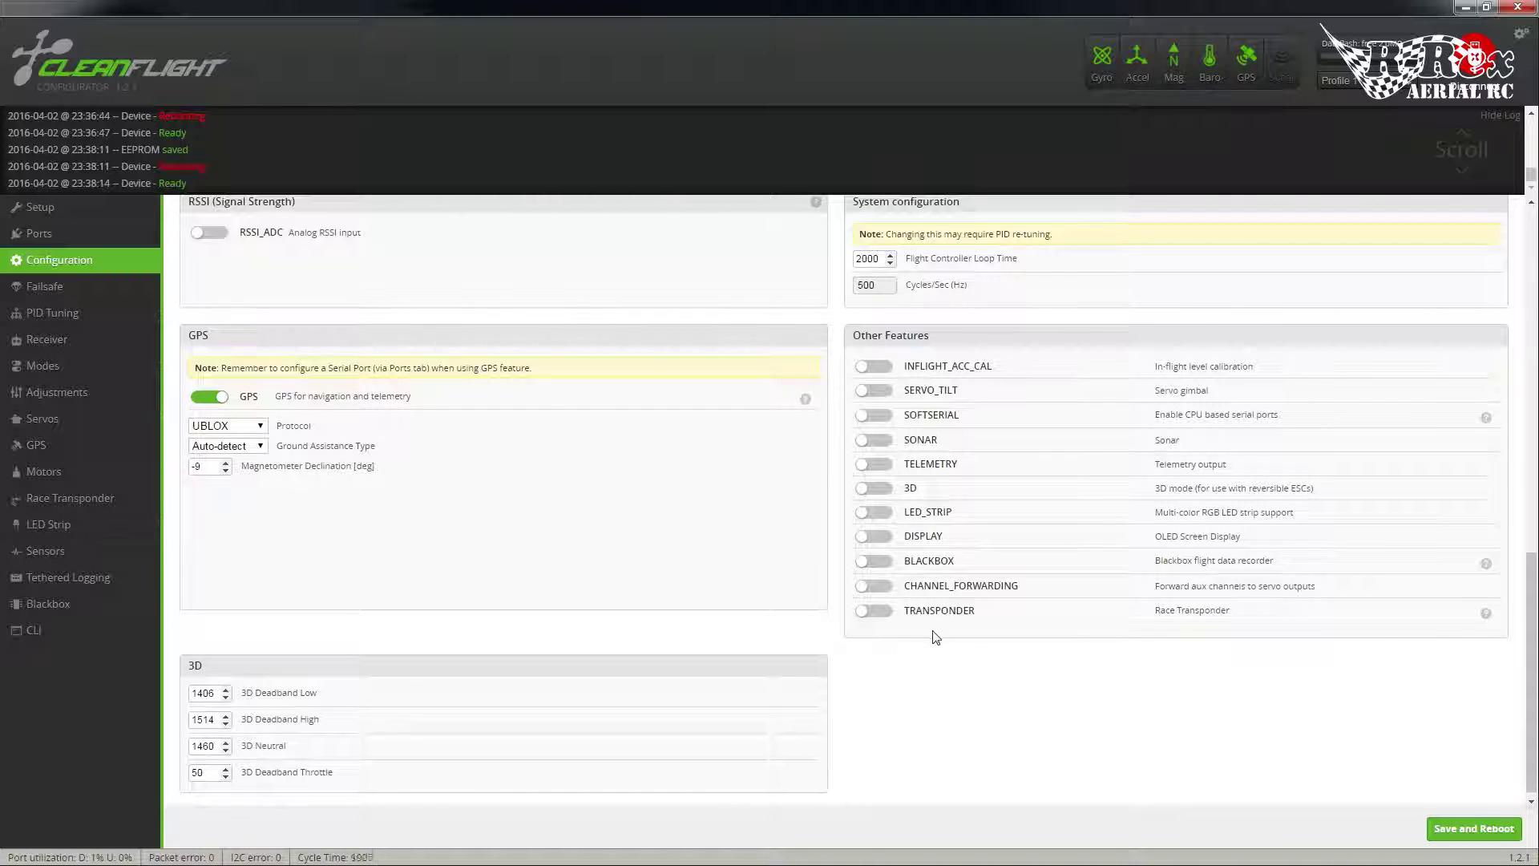
click(881, 565)
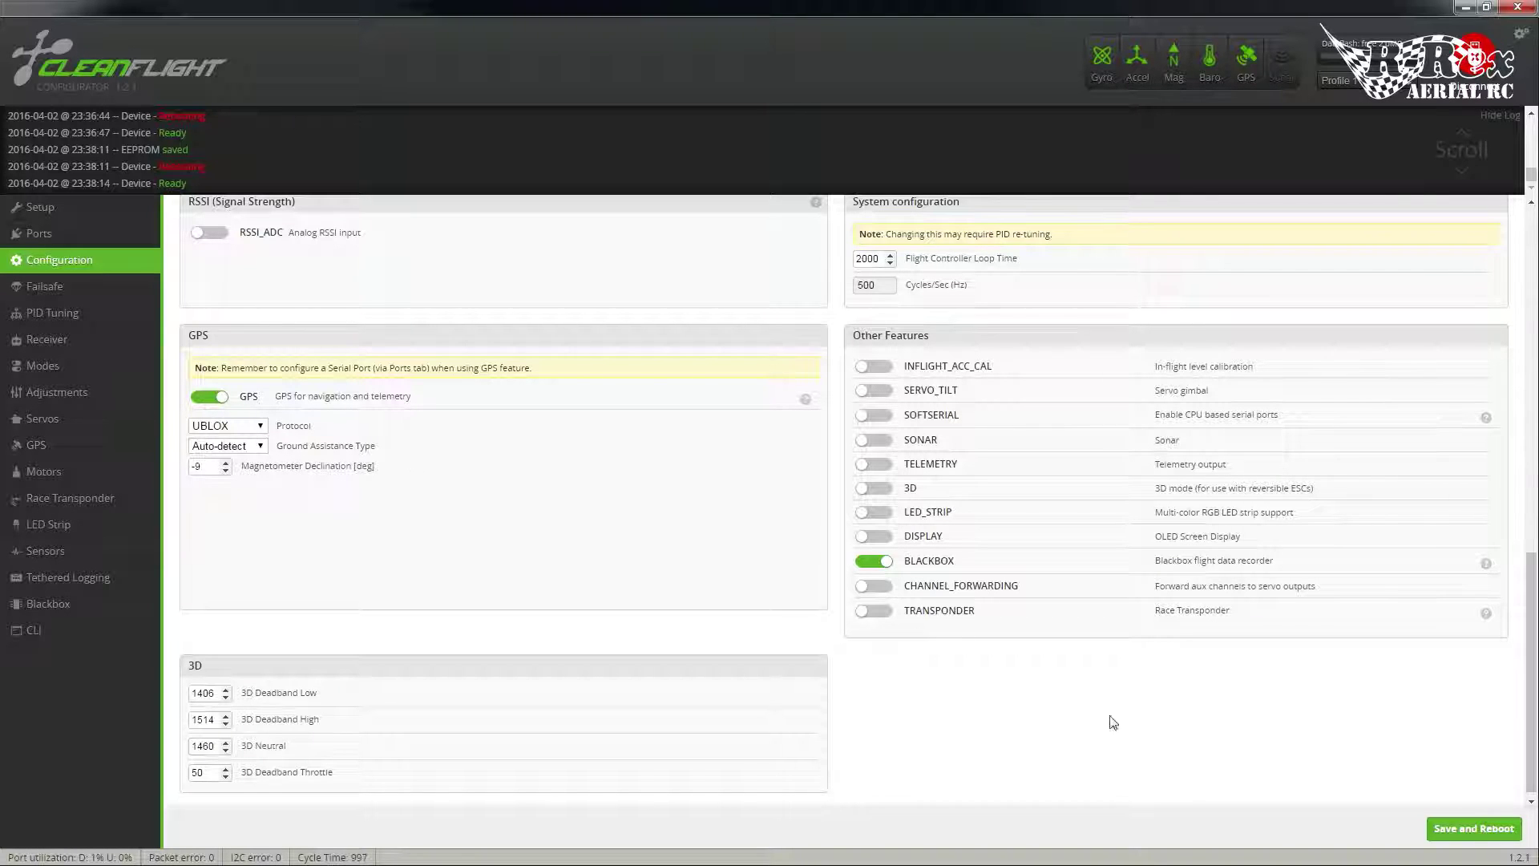
click(1470, 830)
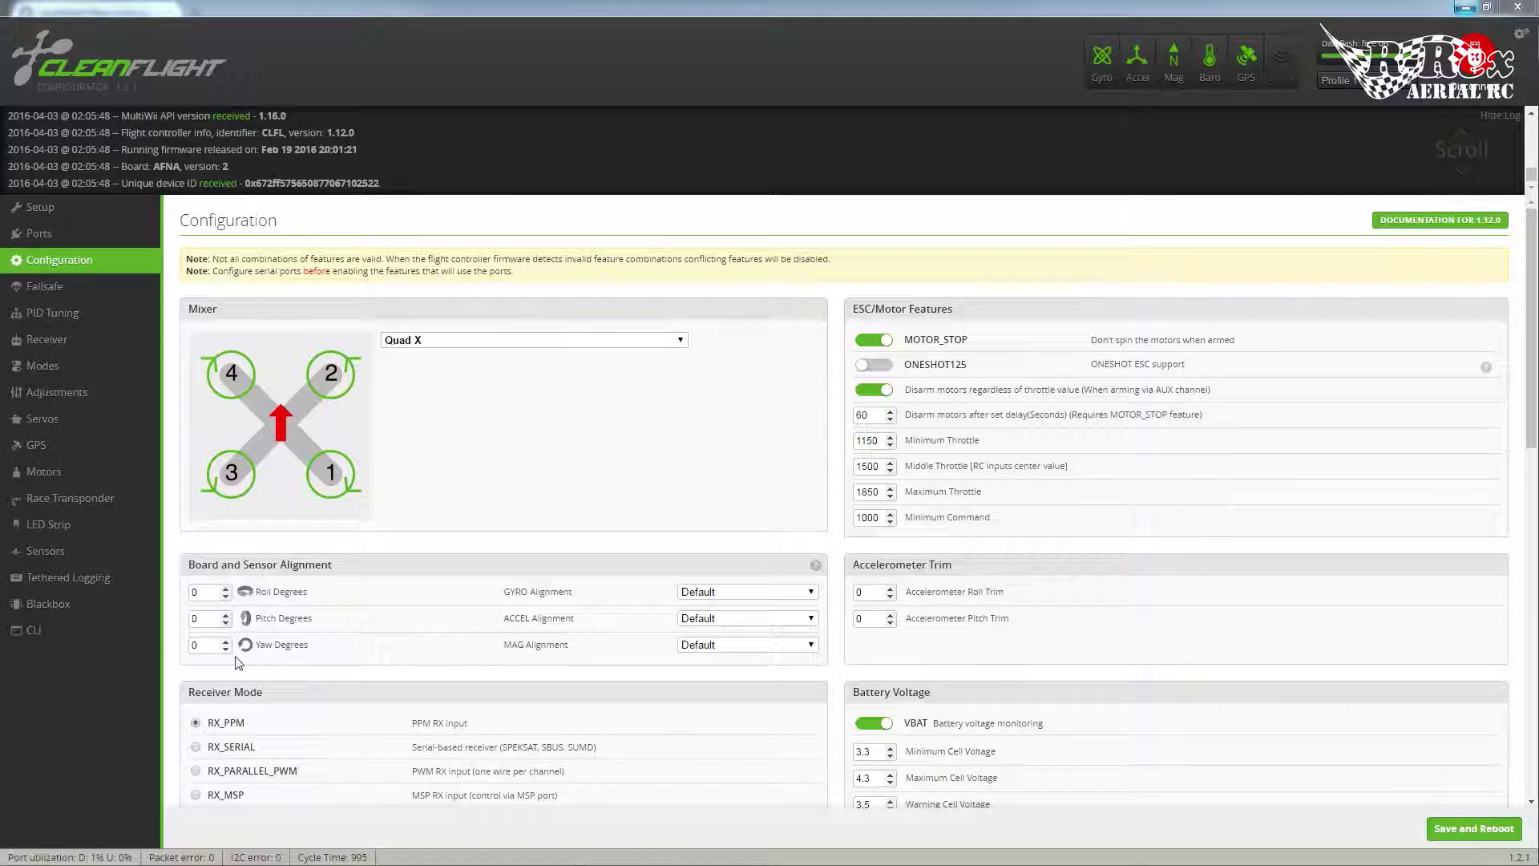
Try yaw offsets of -90, 90 and 180 degrees in the board alignment settings
drag(199, 646, 177, 647)
text(-90)
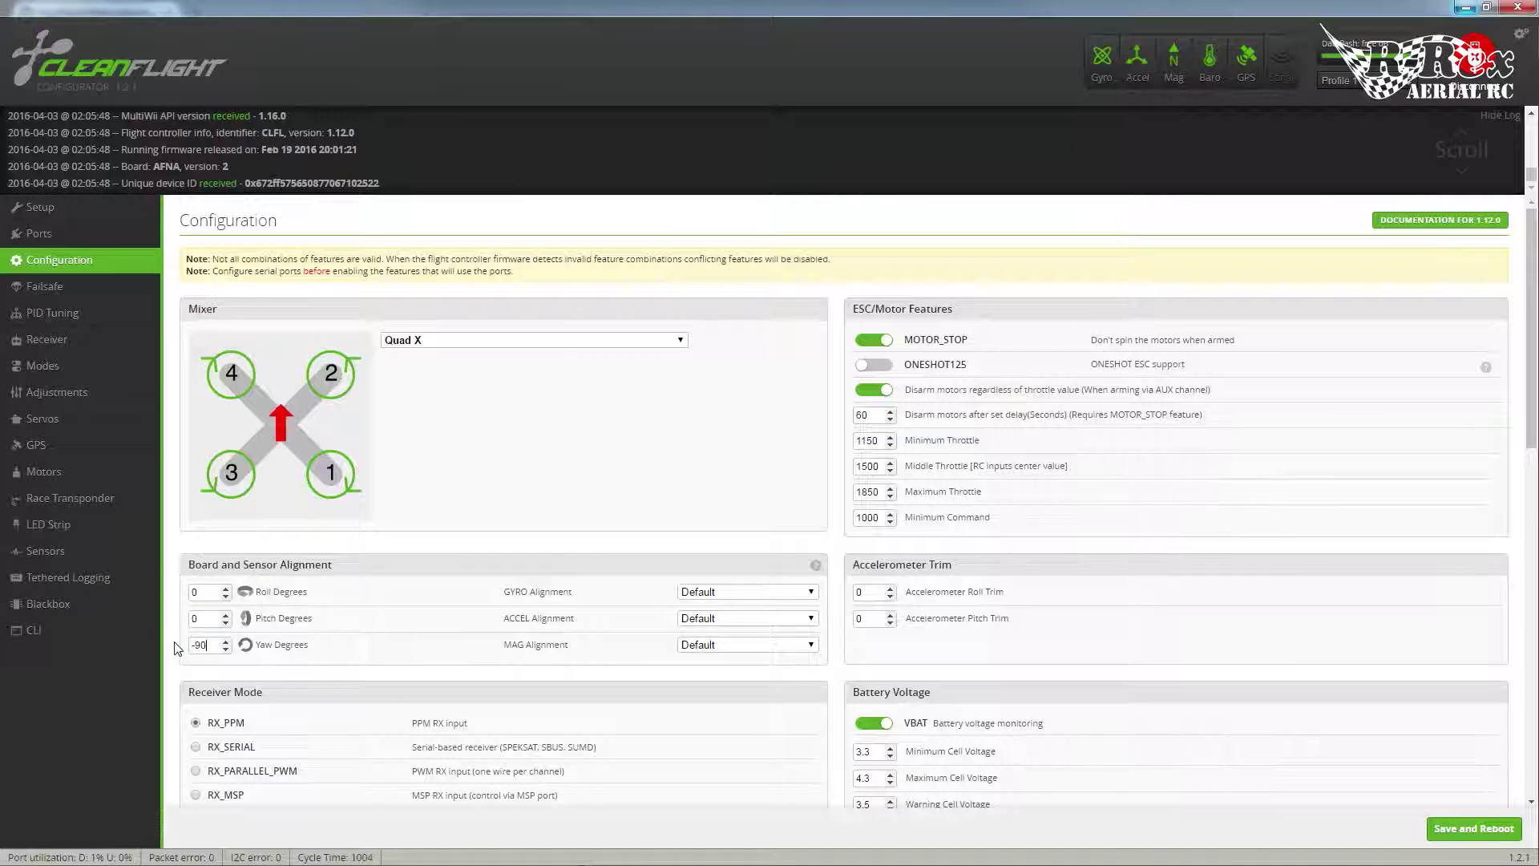
key(BackSpace)
key(BackSpace)
key(BackSpace)
text(90)
key(BackSpace)
key(BackSpace)
text(180)
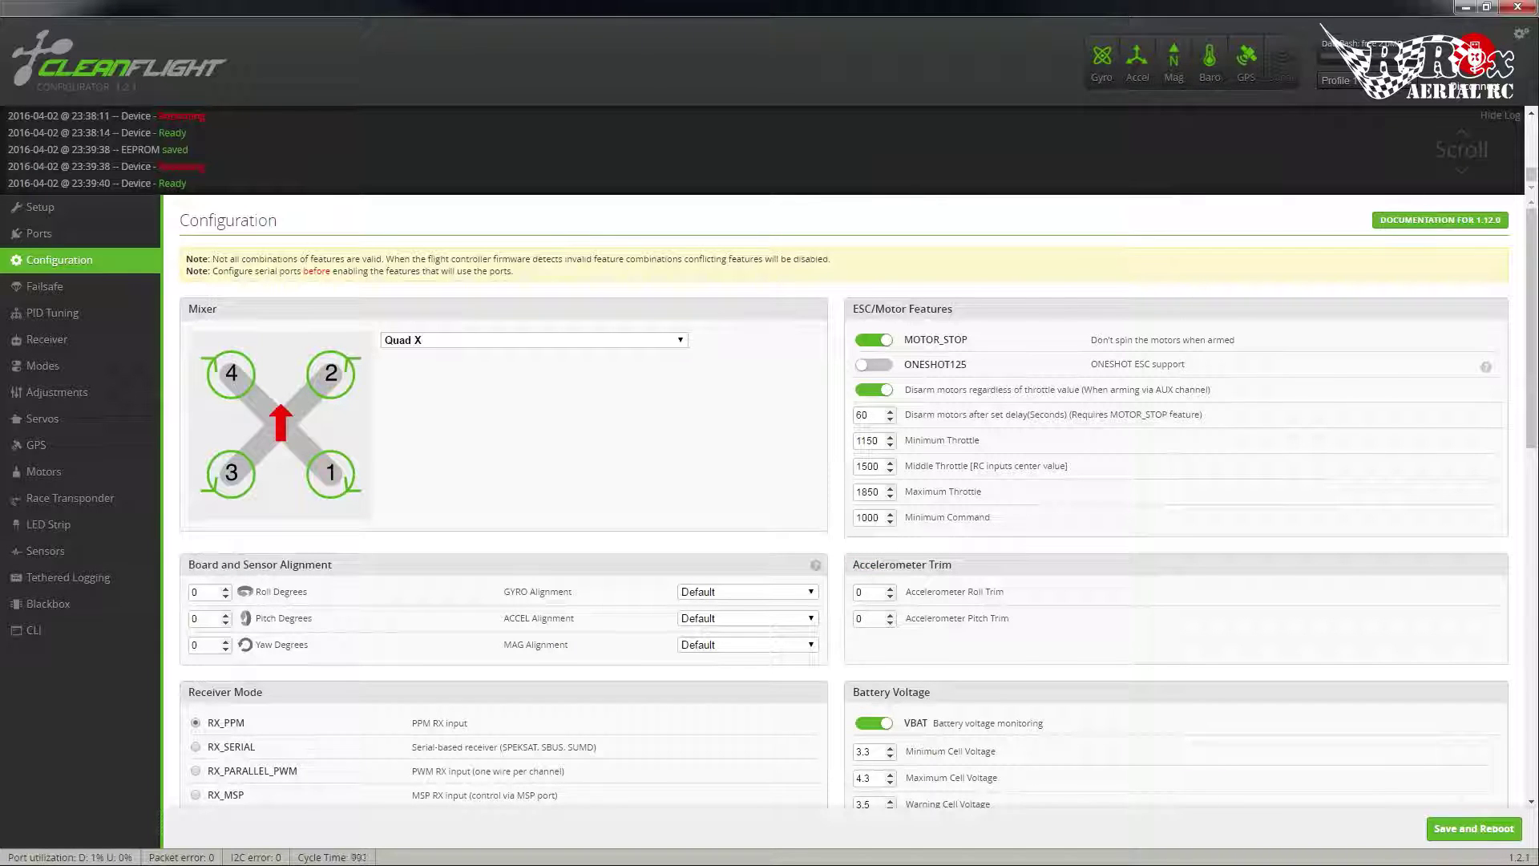
Set the Blackbox logging device to the on-board dataflash chip
click(64, 603)
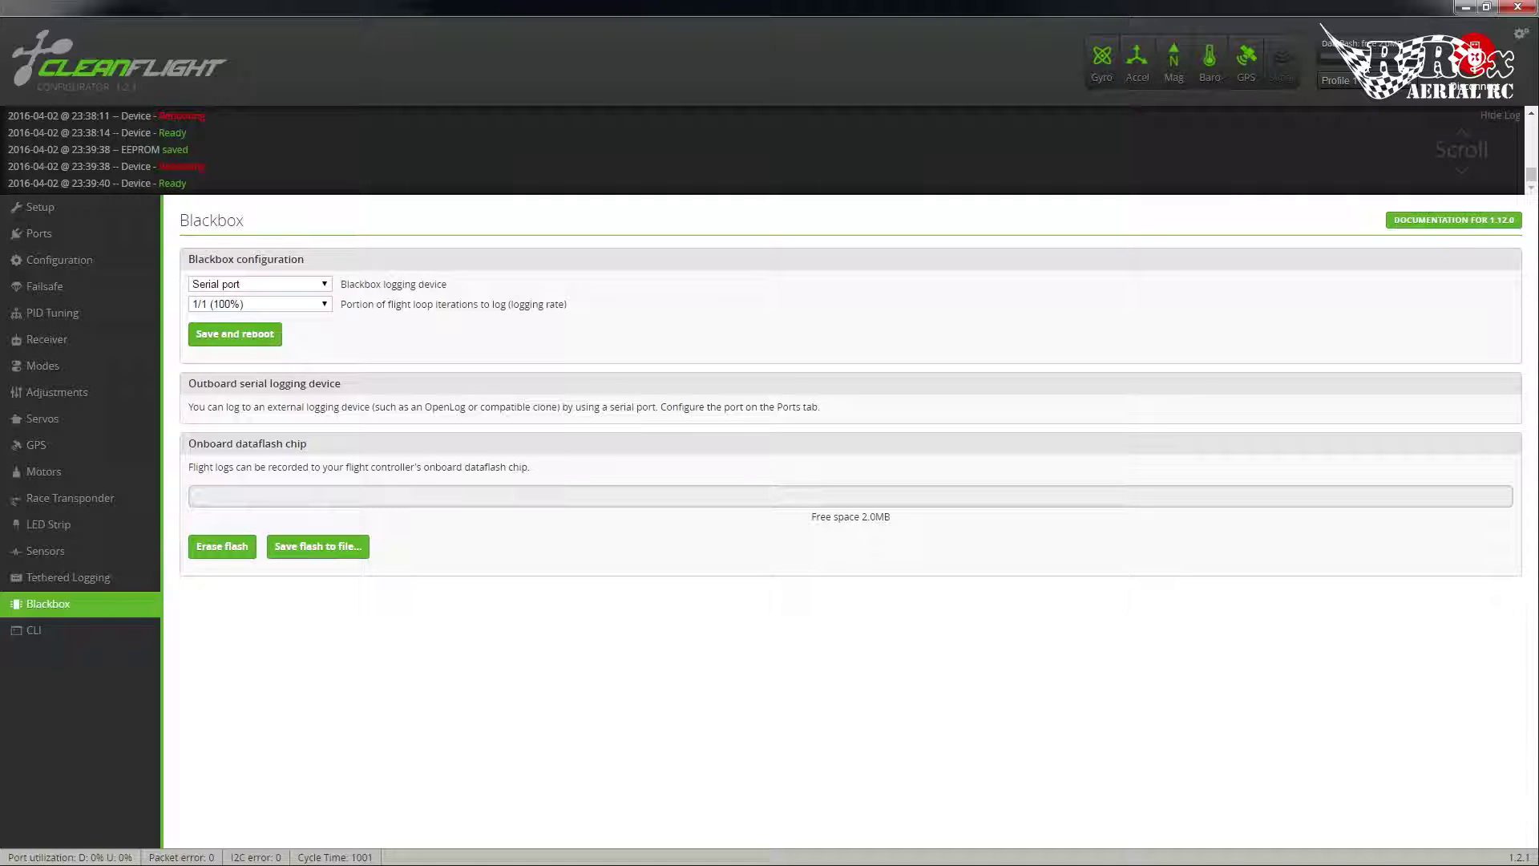
click(235, 288)
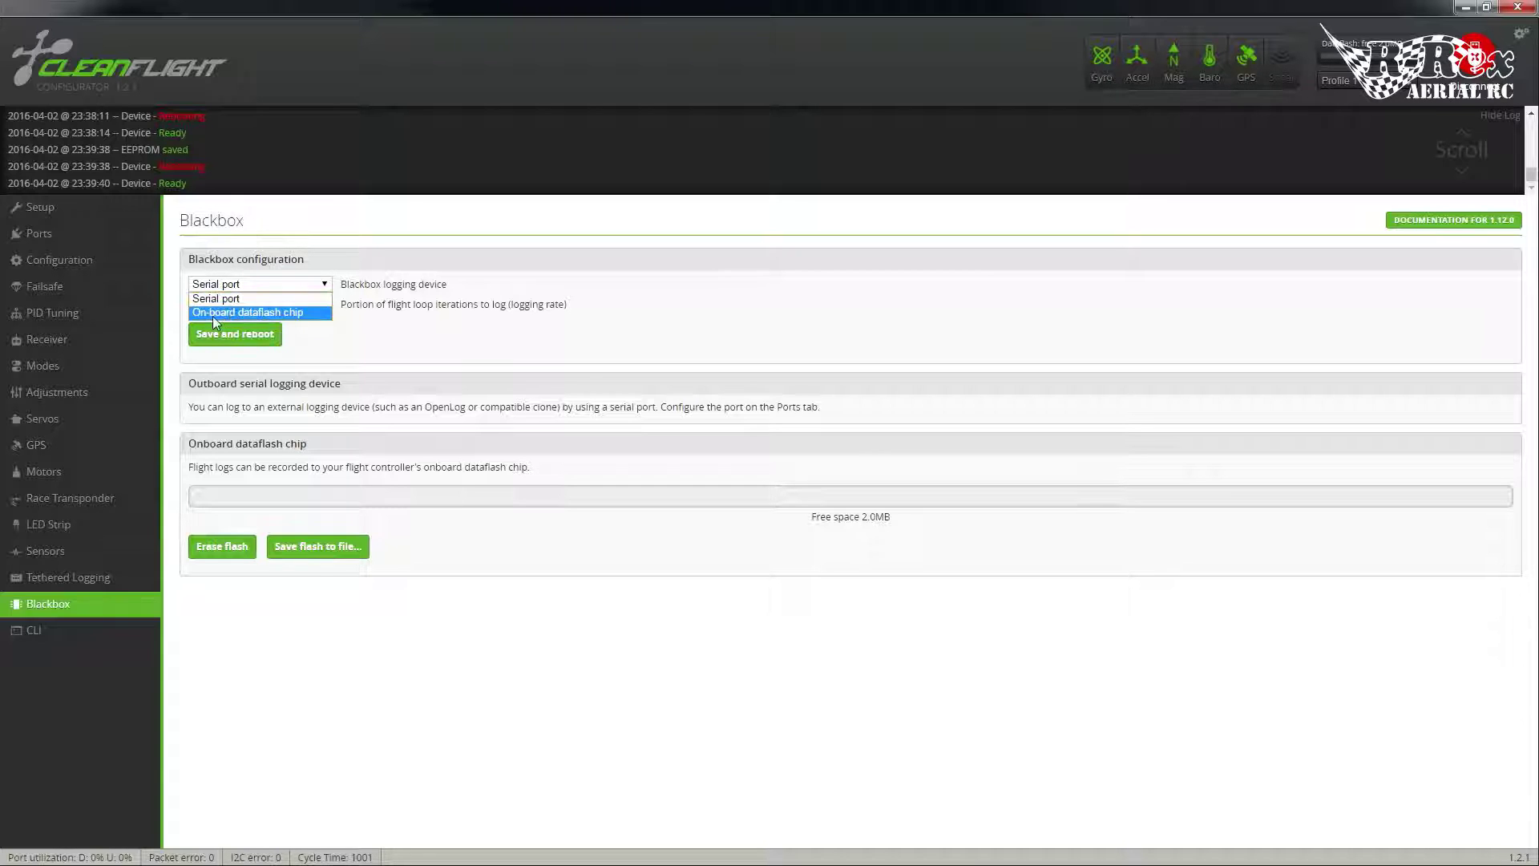
click(213, 314)
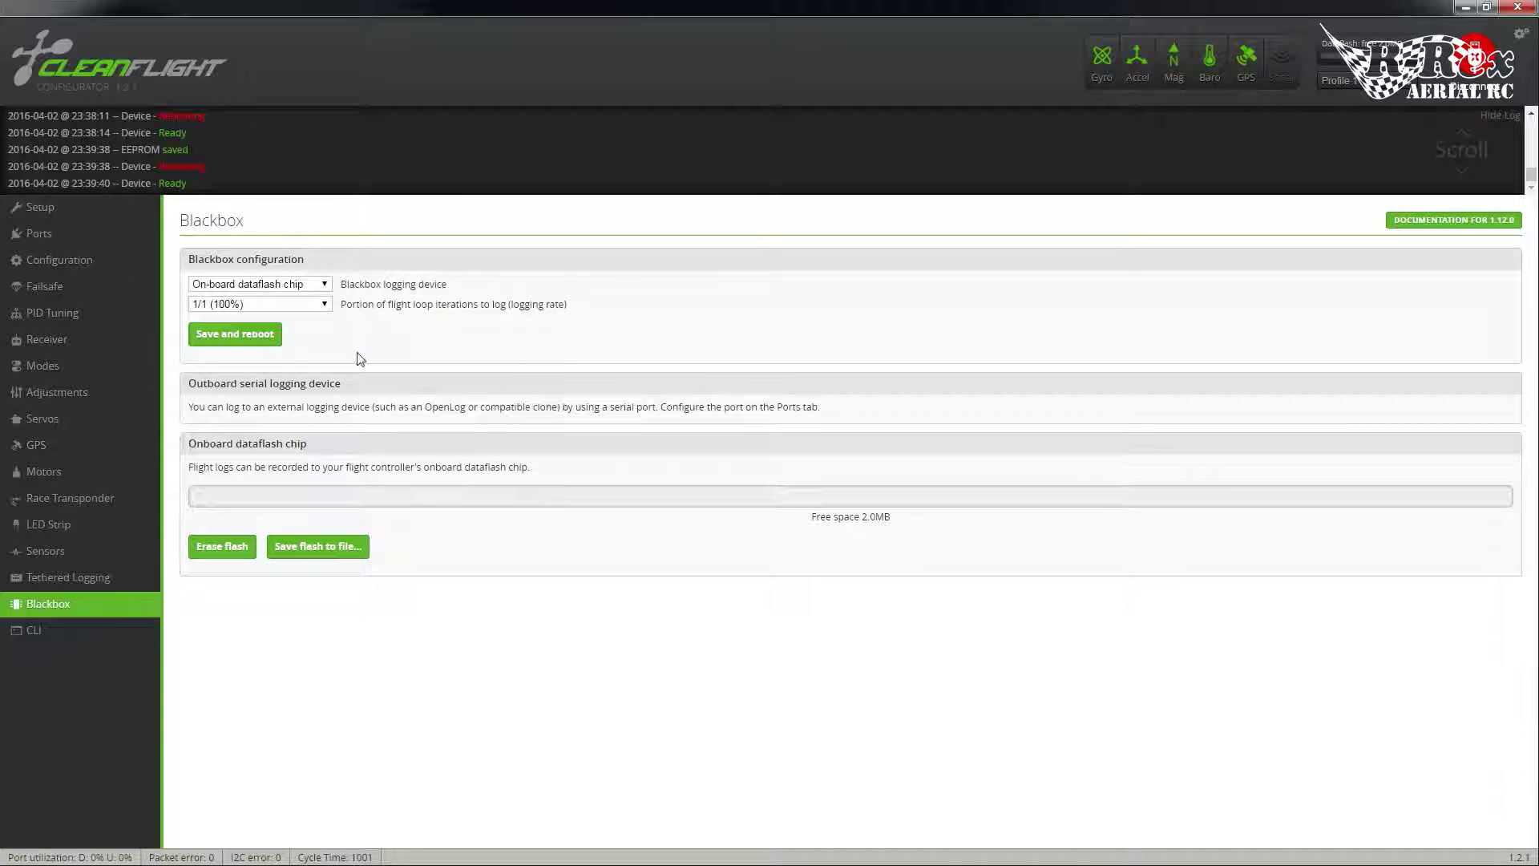
Save the Blackbox configuration with a reboot, and save the PID tuning settings for the MultiWii (Rewrite) controller
click(230, 343)
click(88, 317)
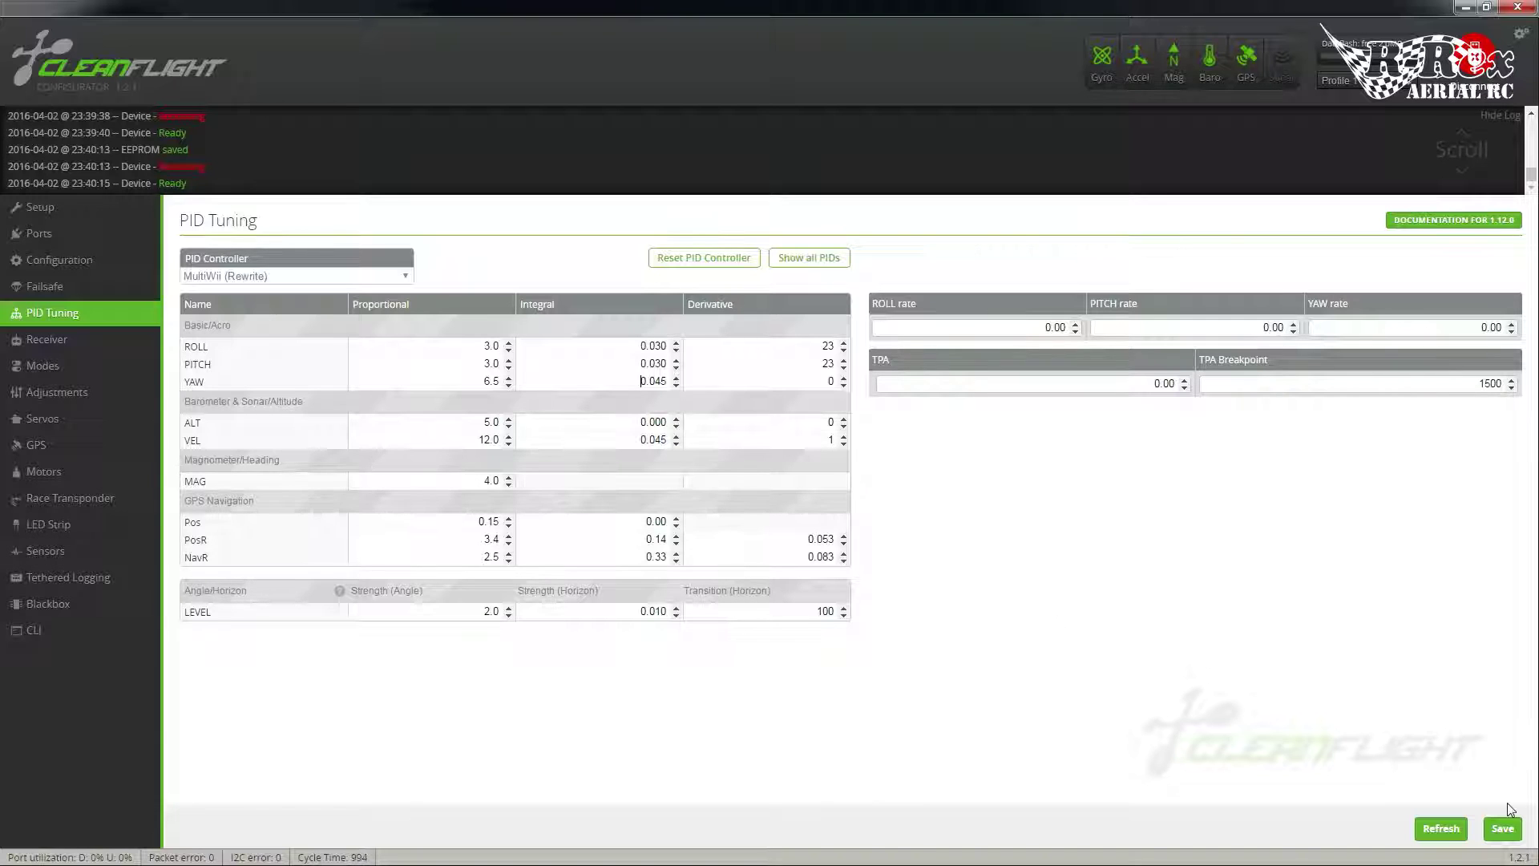
click(1507, 834)
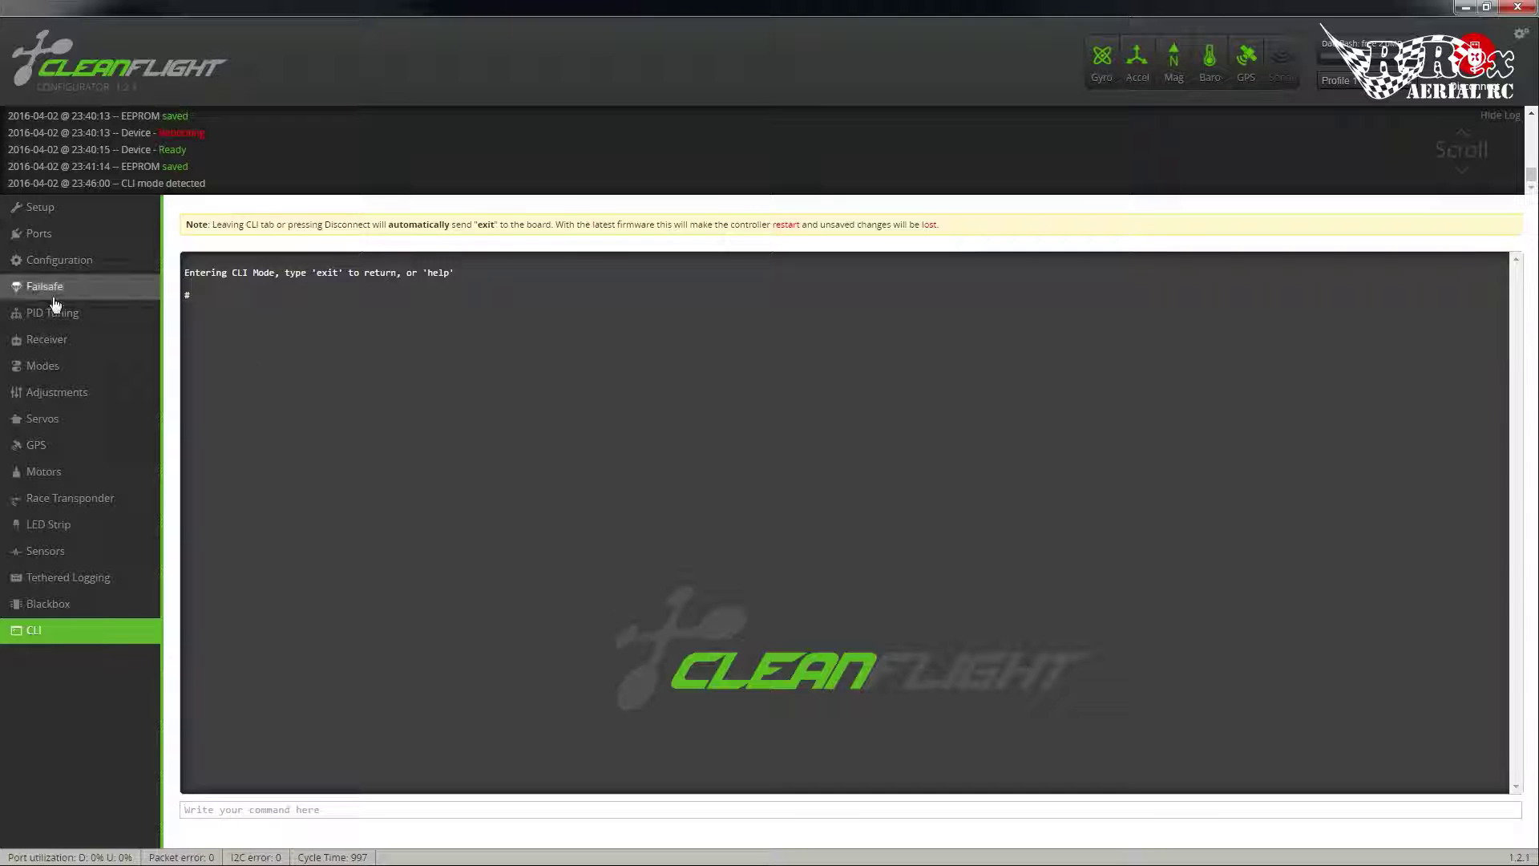
Try selecting Custom Airplane as the mixer type in the board configuration
click(29, 261)
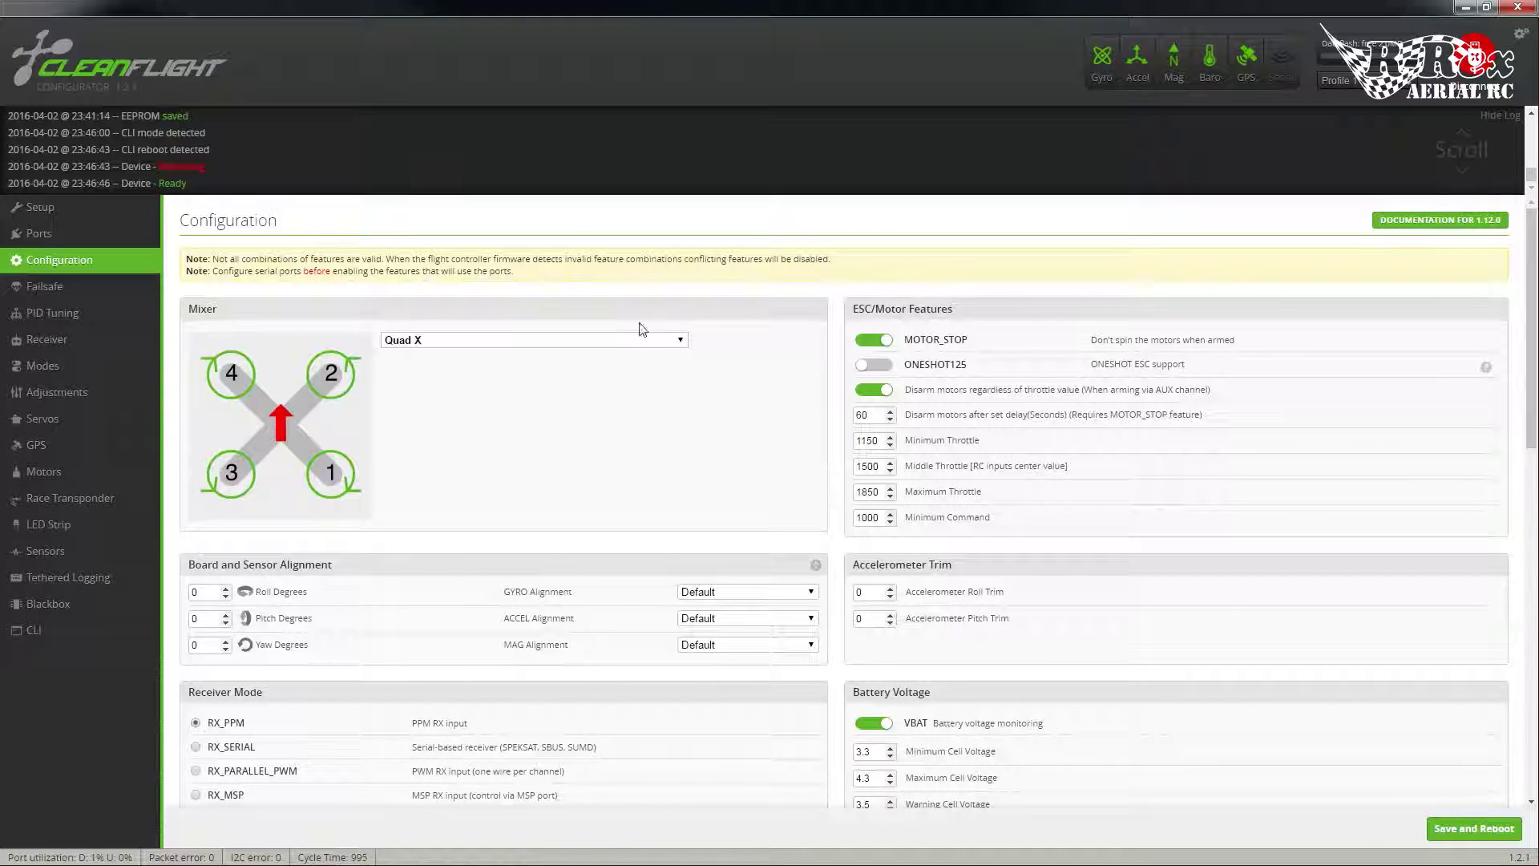
click(604, 340)
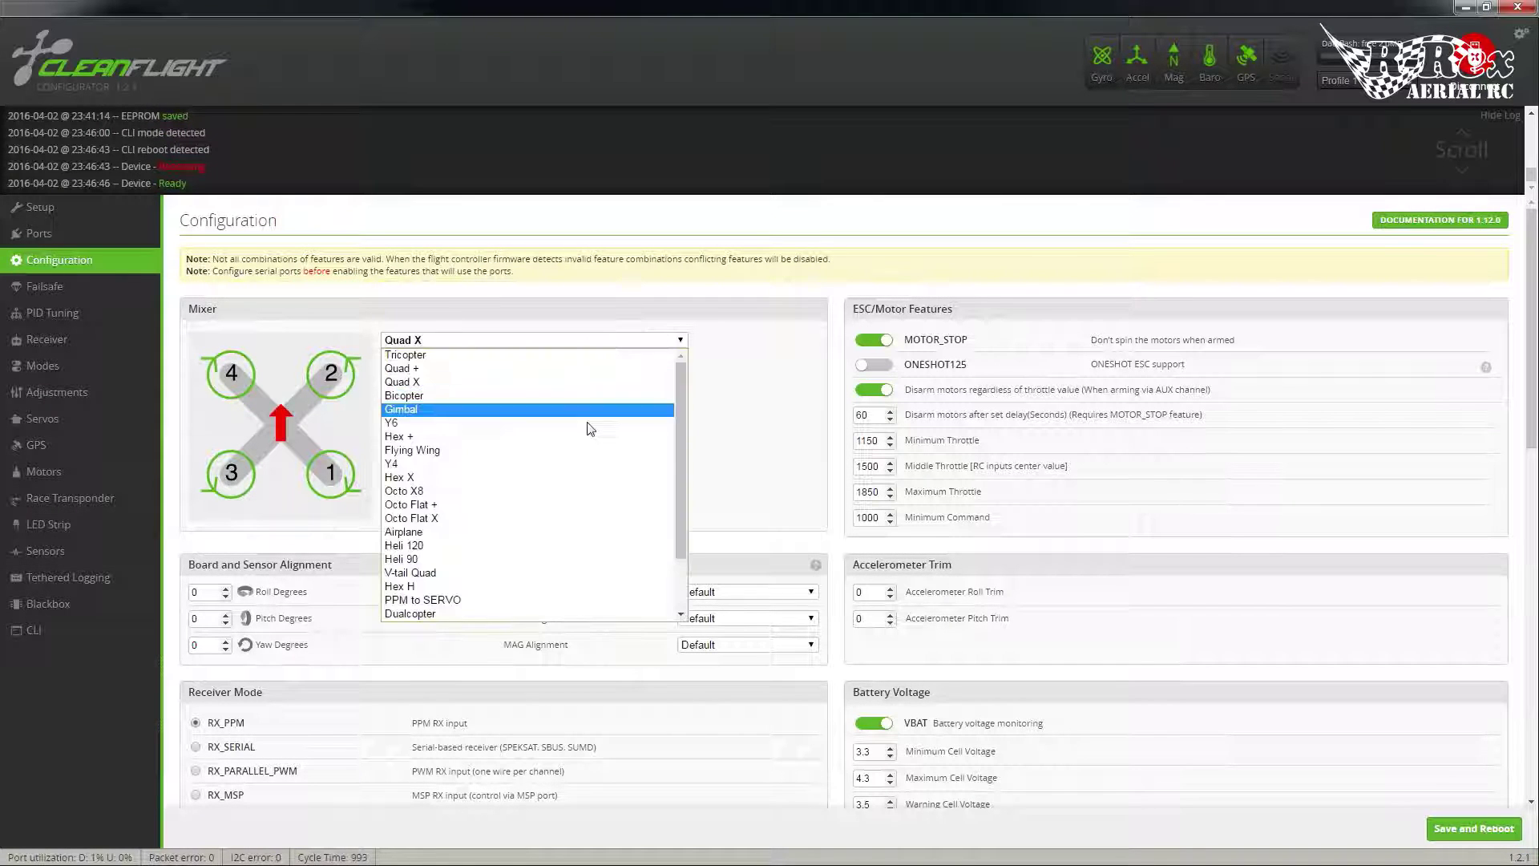
scroll(539, 483, down, 2)
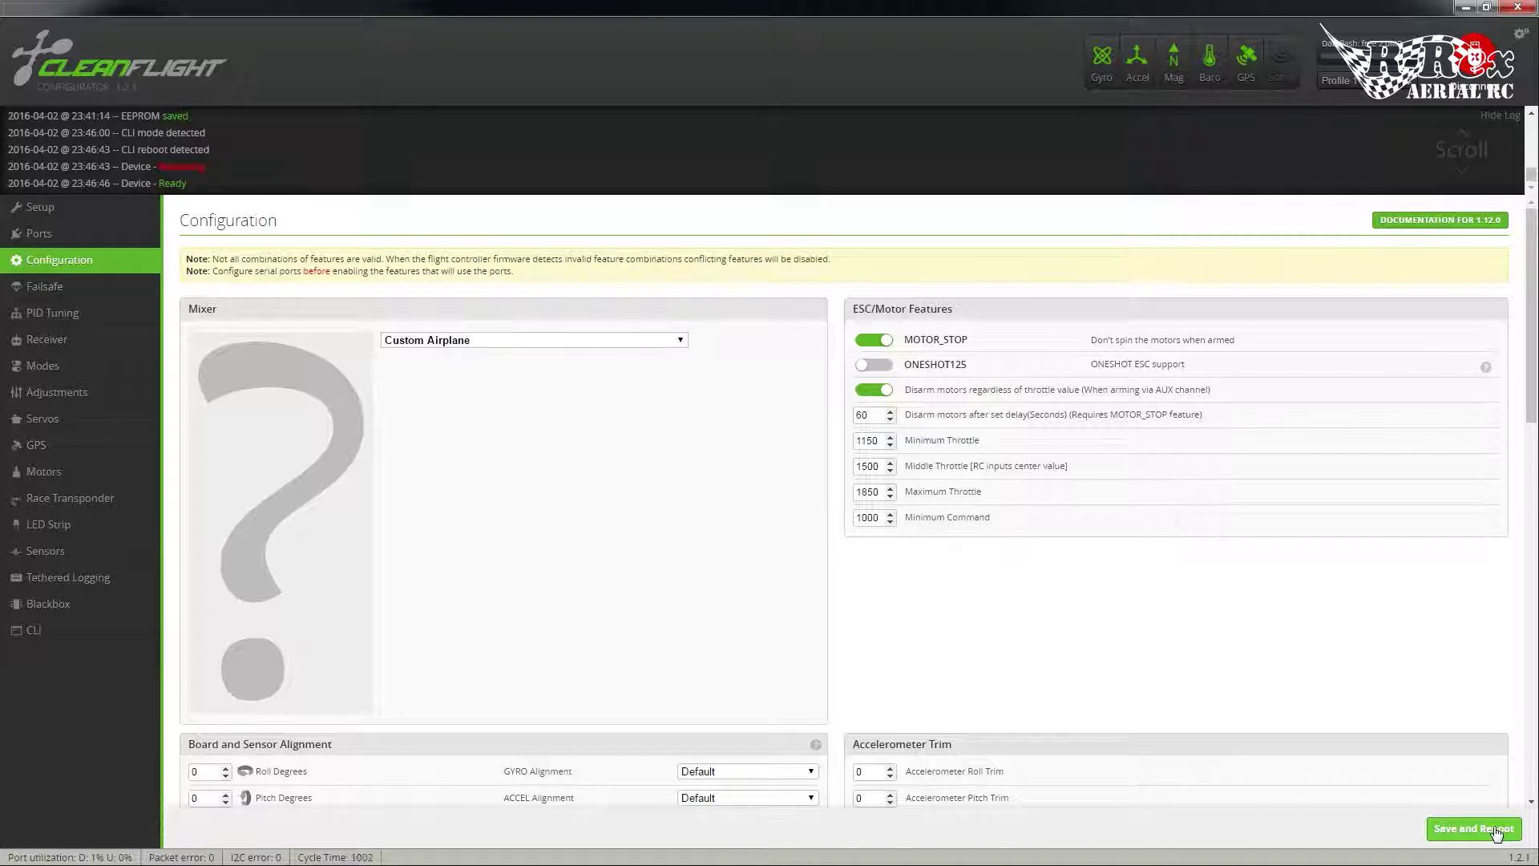
Query the active mixer with "mixer" in the CLI and list the available ones with "mixer list"
click(50, 638)
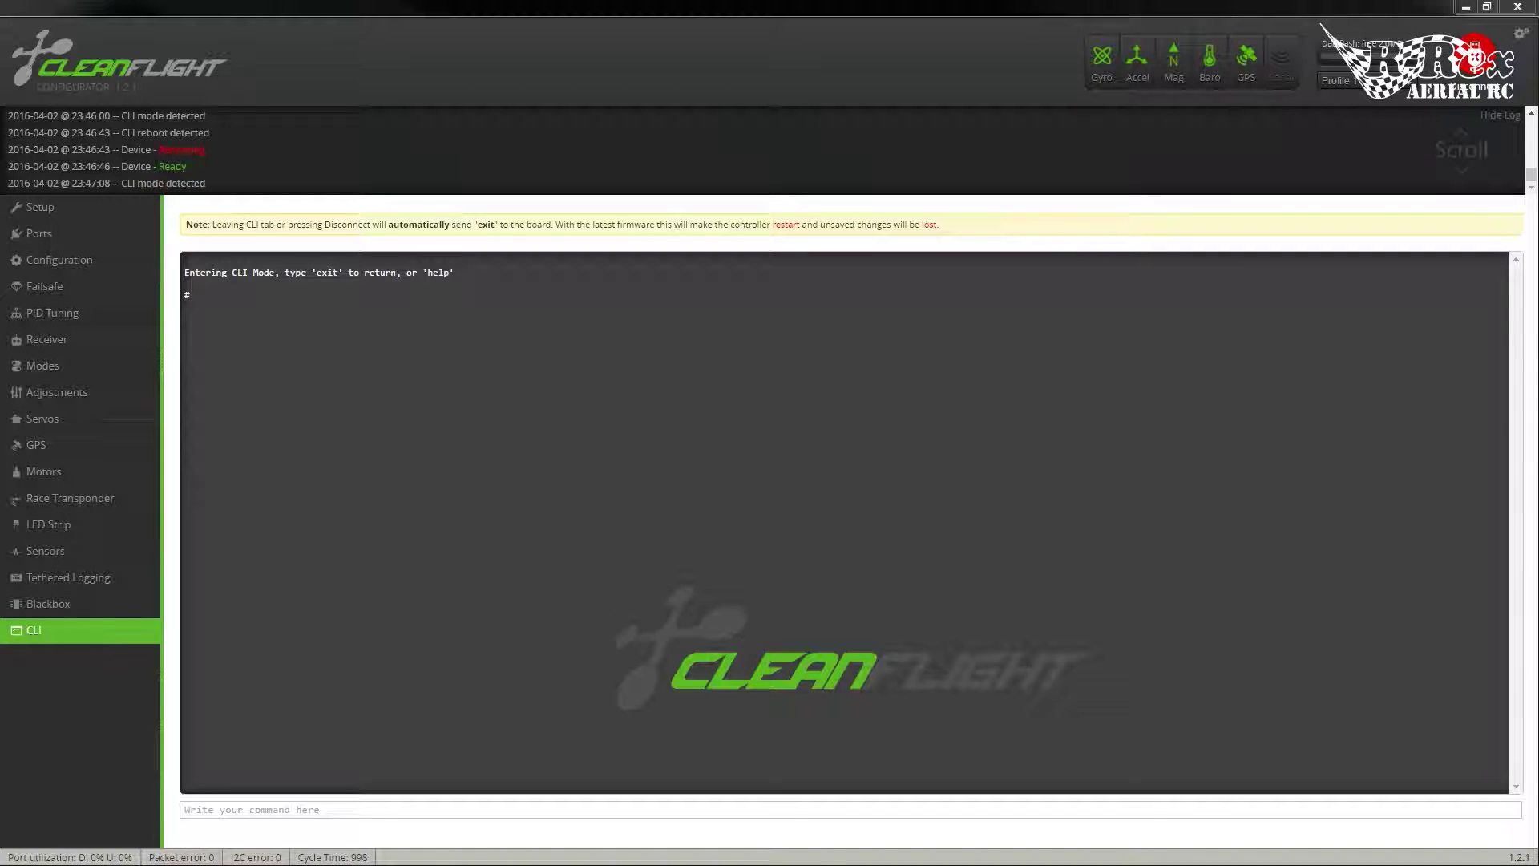
key(alt+Tab)
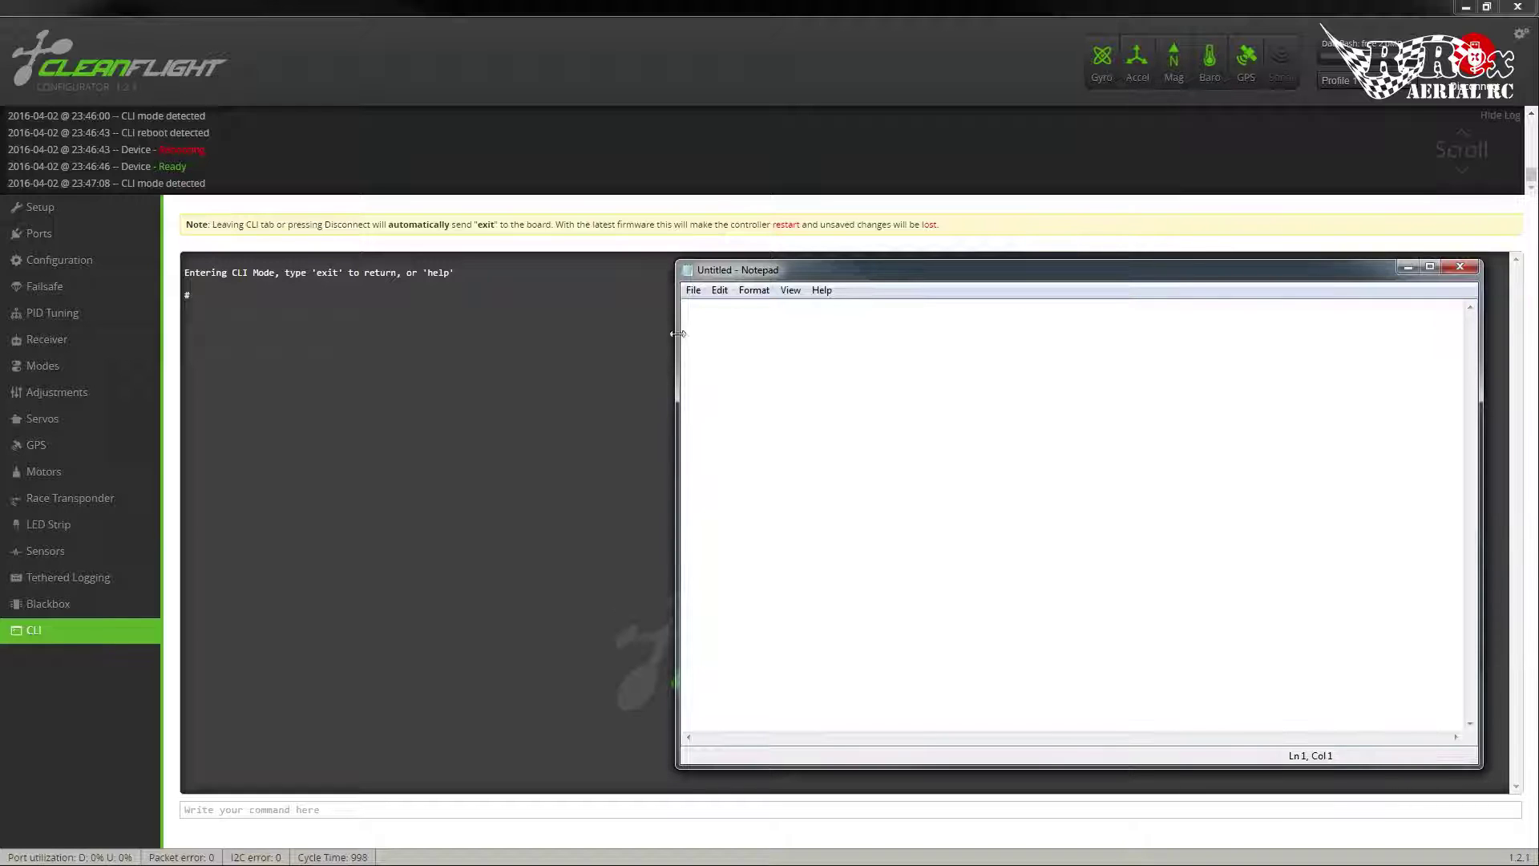
click(254, 809)
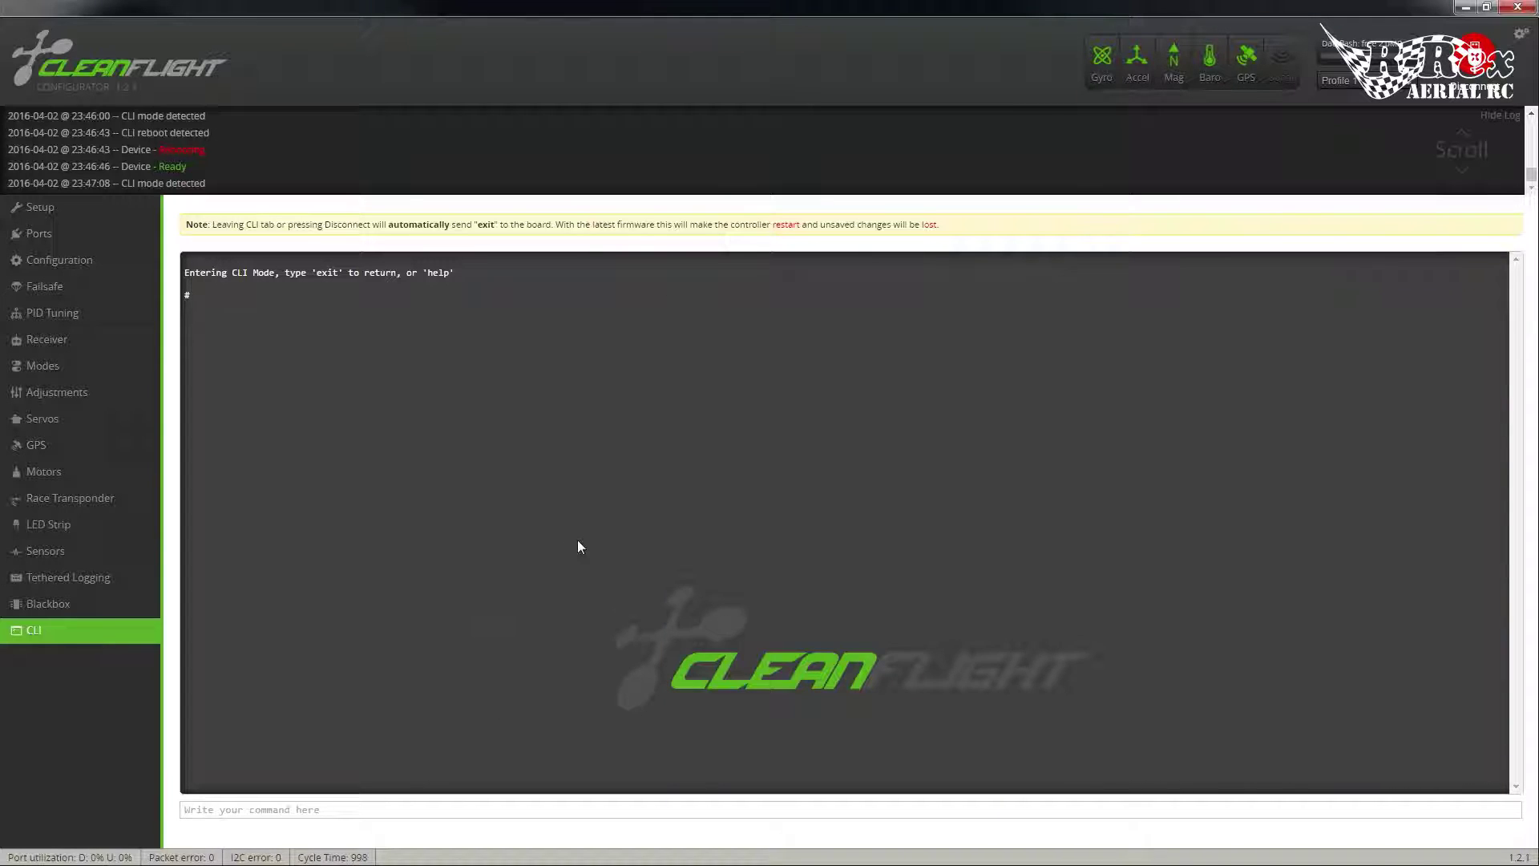
text(mixer)
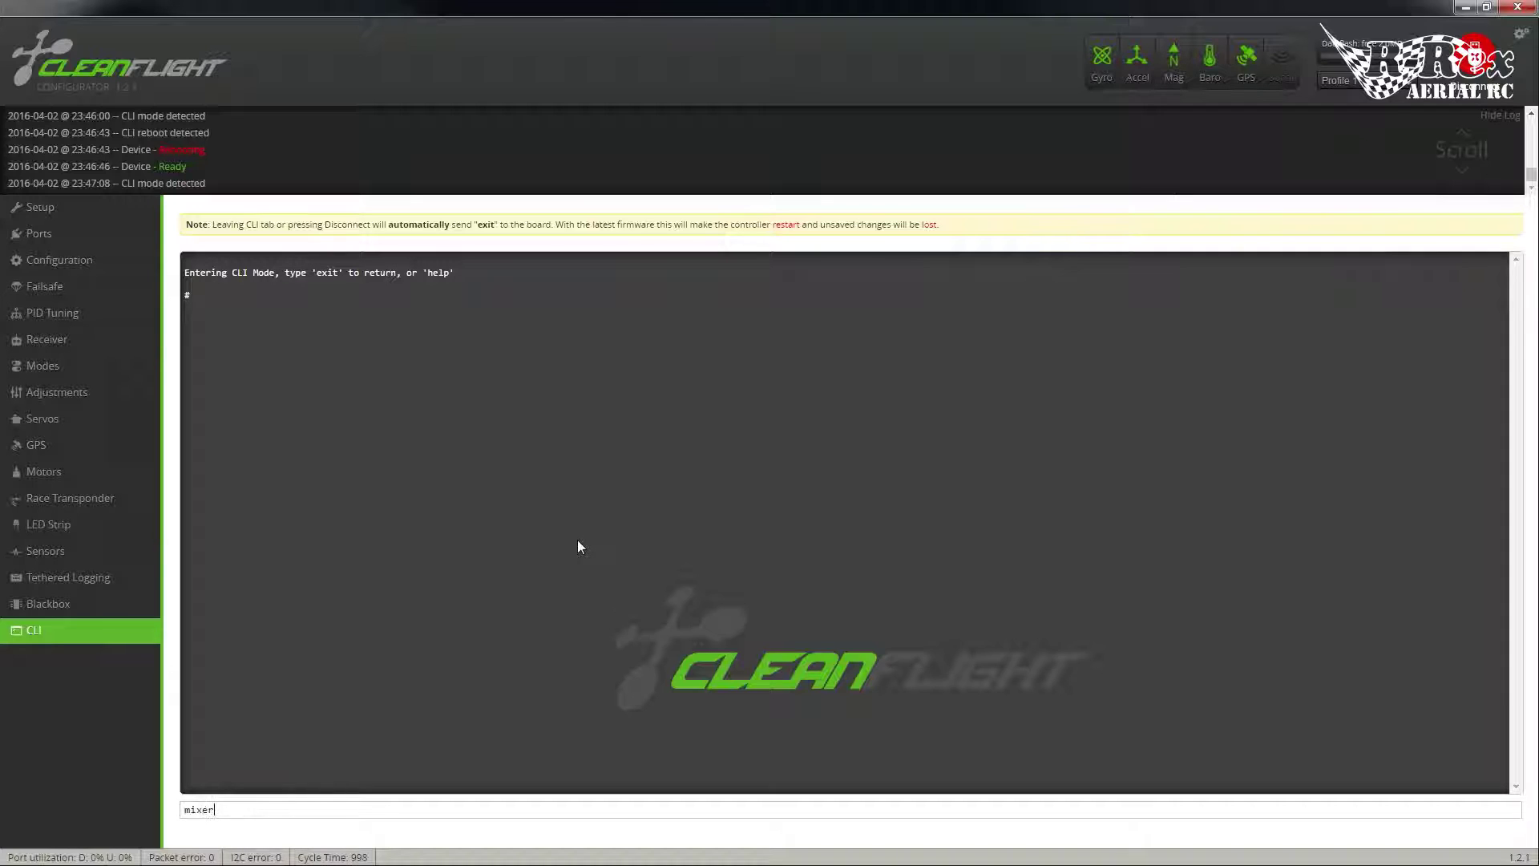
key(Return)
text(mi)
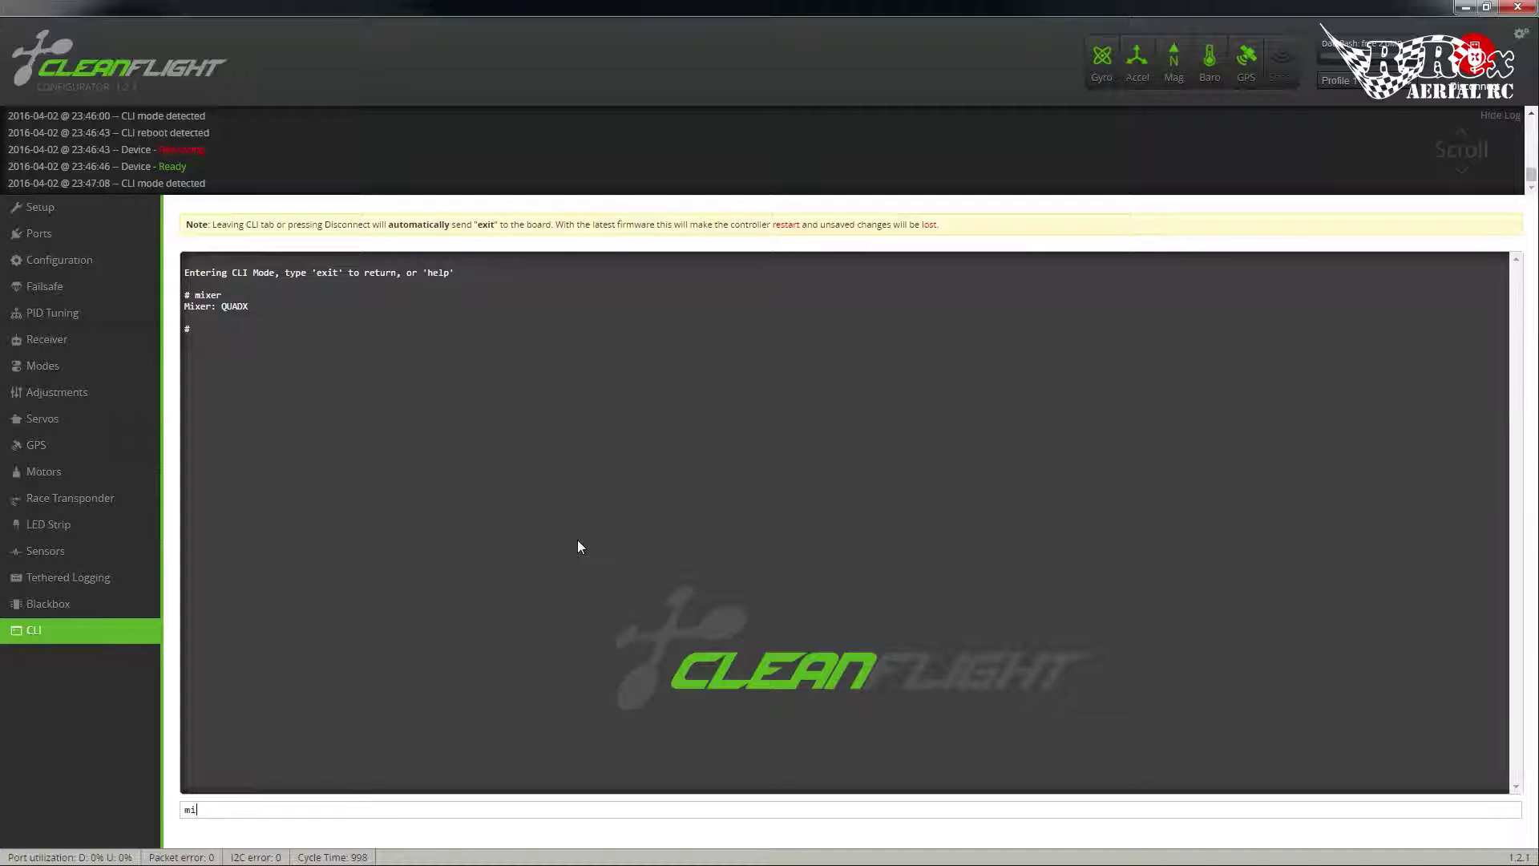
text(xer list)
key(Return)
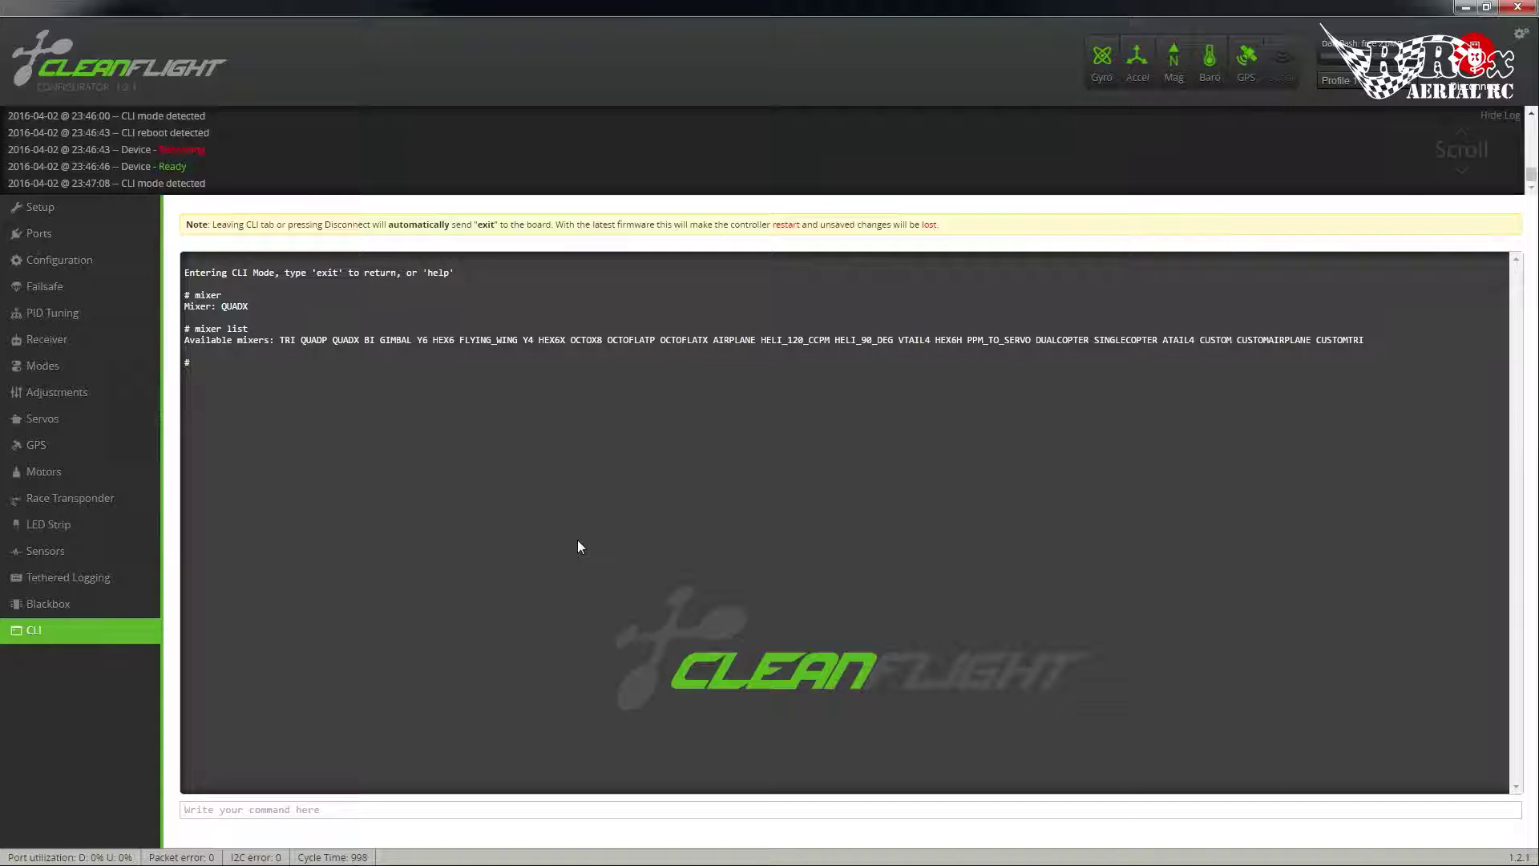
Set the mixer to CUSTOMAIRPLANE with a CLI command and save the change
text(mixer CUSTOM)
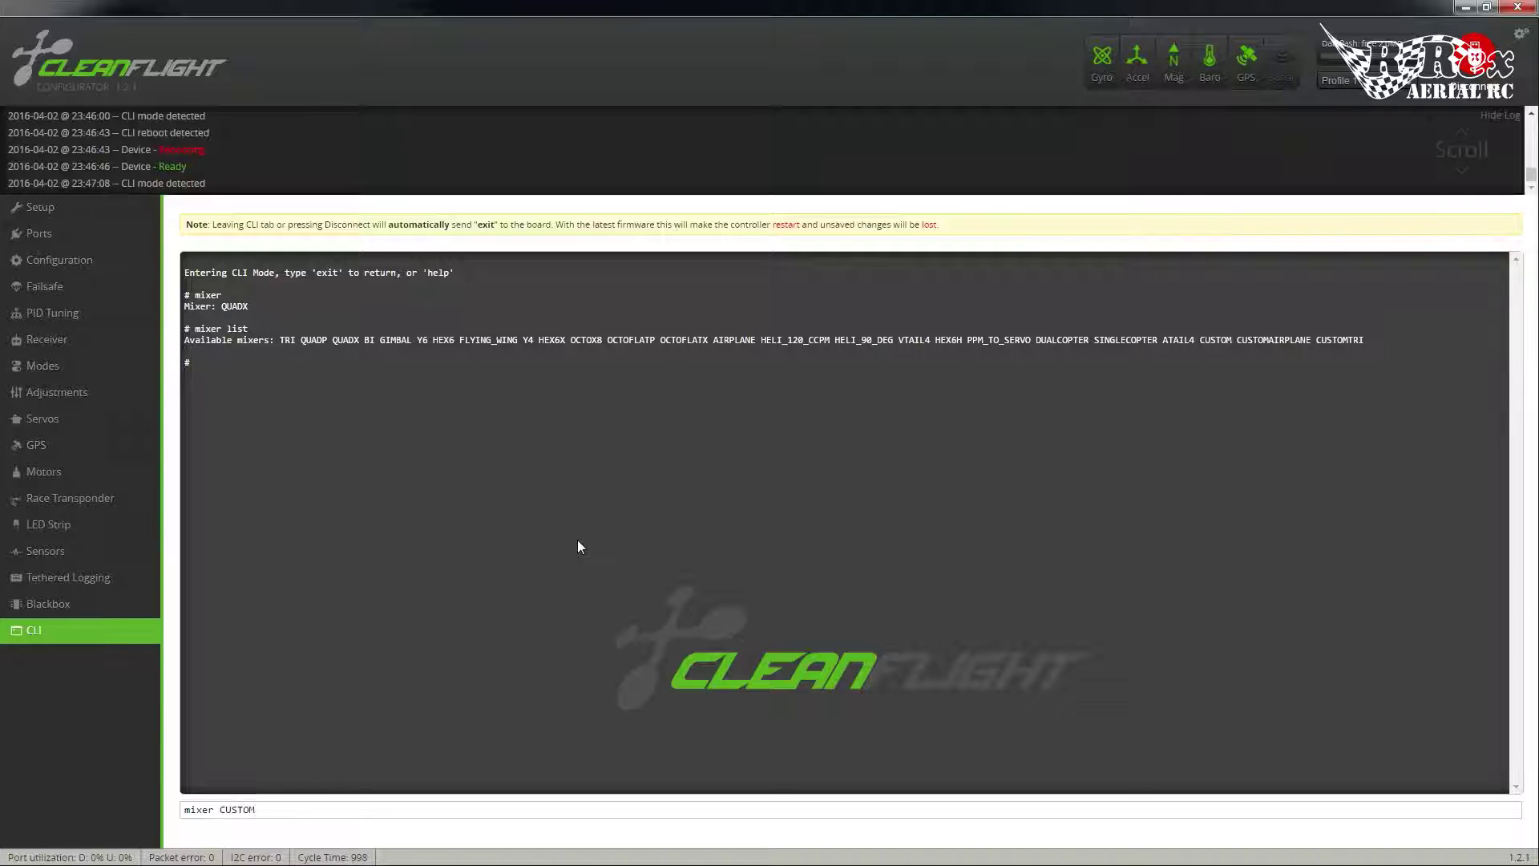
text(AIRPLANE)
key(Return)
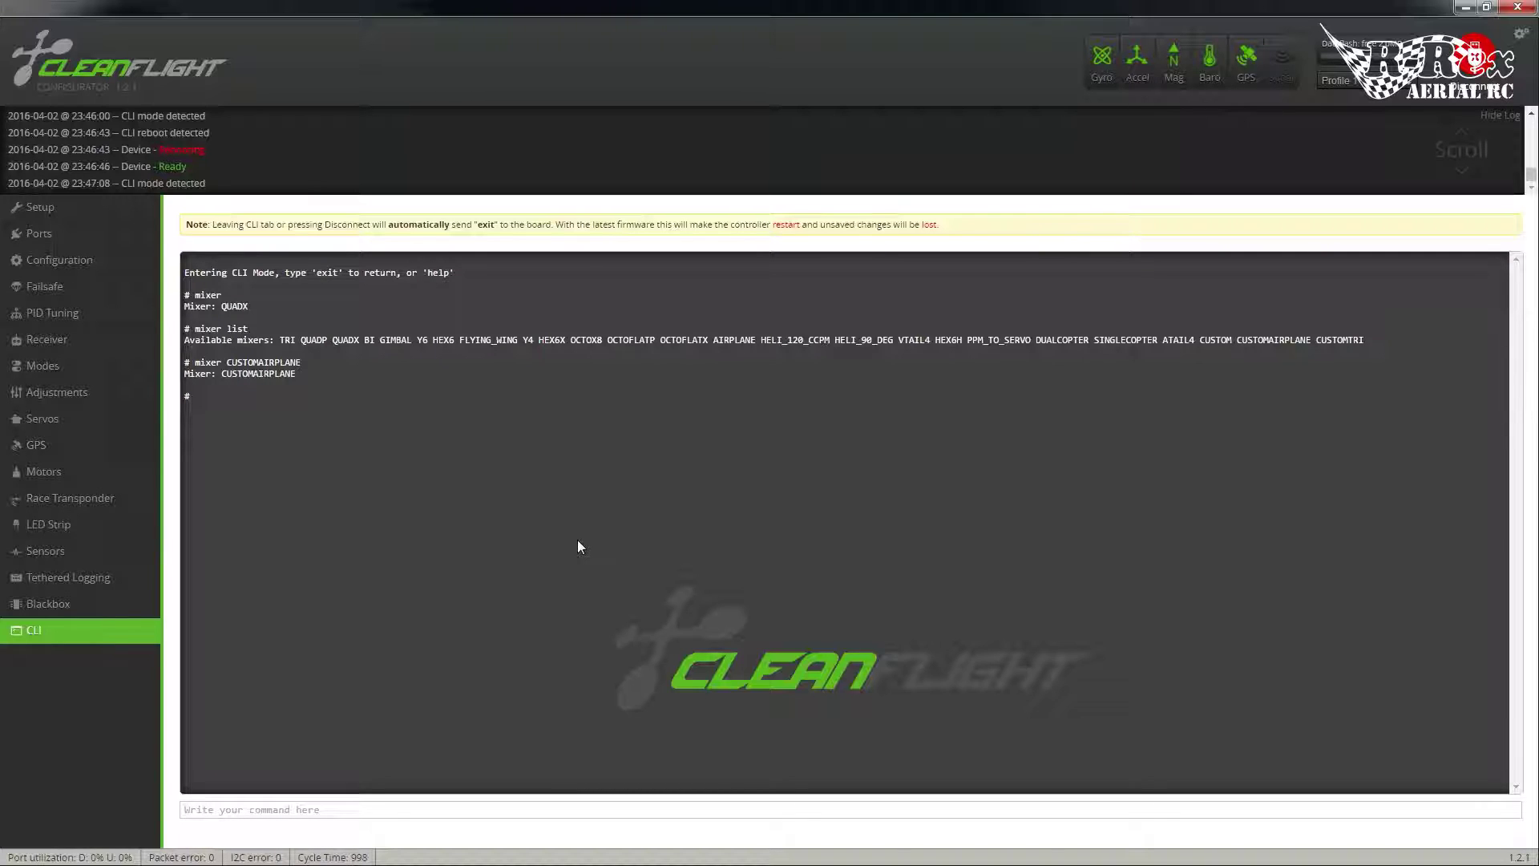
text(save)
key(Return)
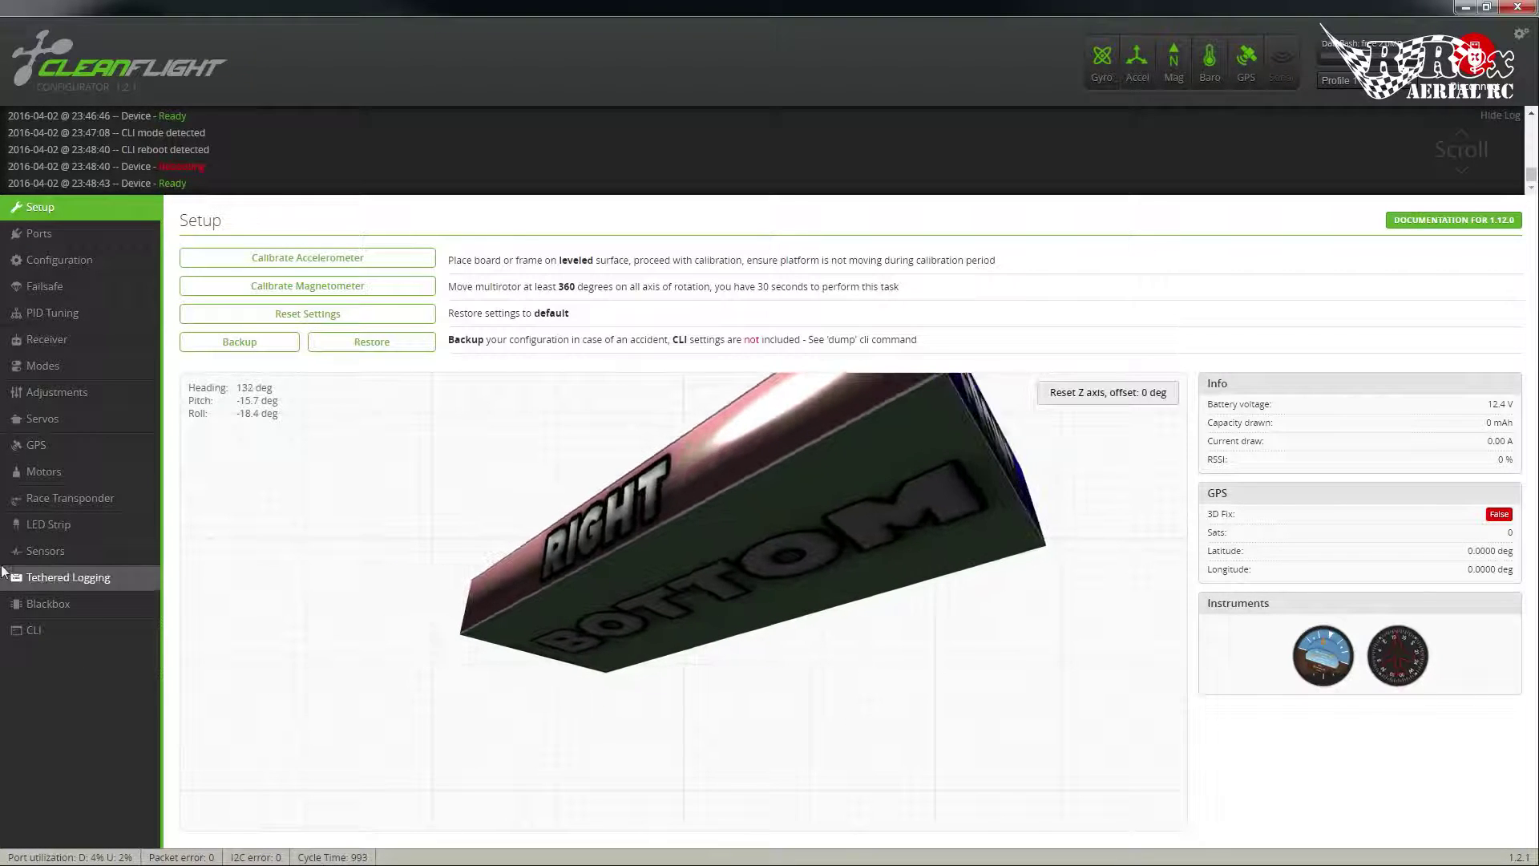
Reopen the CLI and, in Notepad, write "mixer CUSTOMAIRPLANE" below the comment line "# Setup Custom Plane Mixer"
click(37, 638)
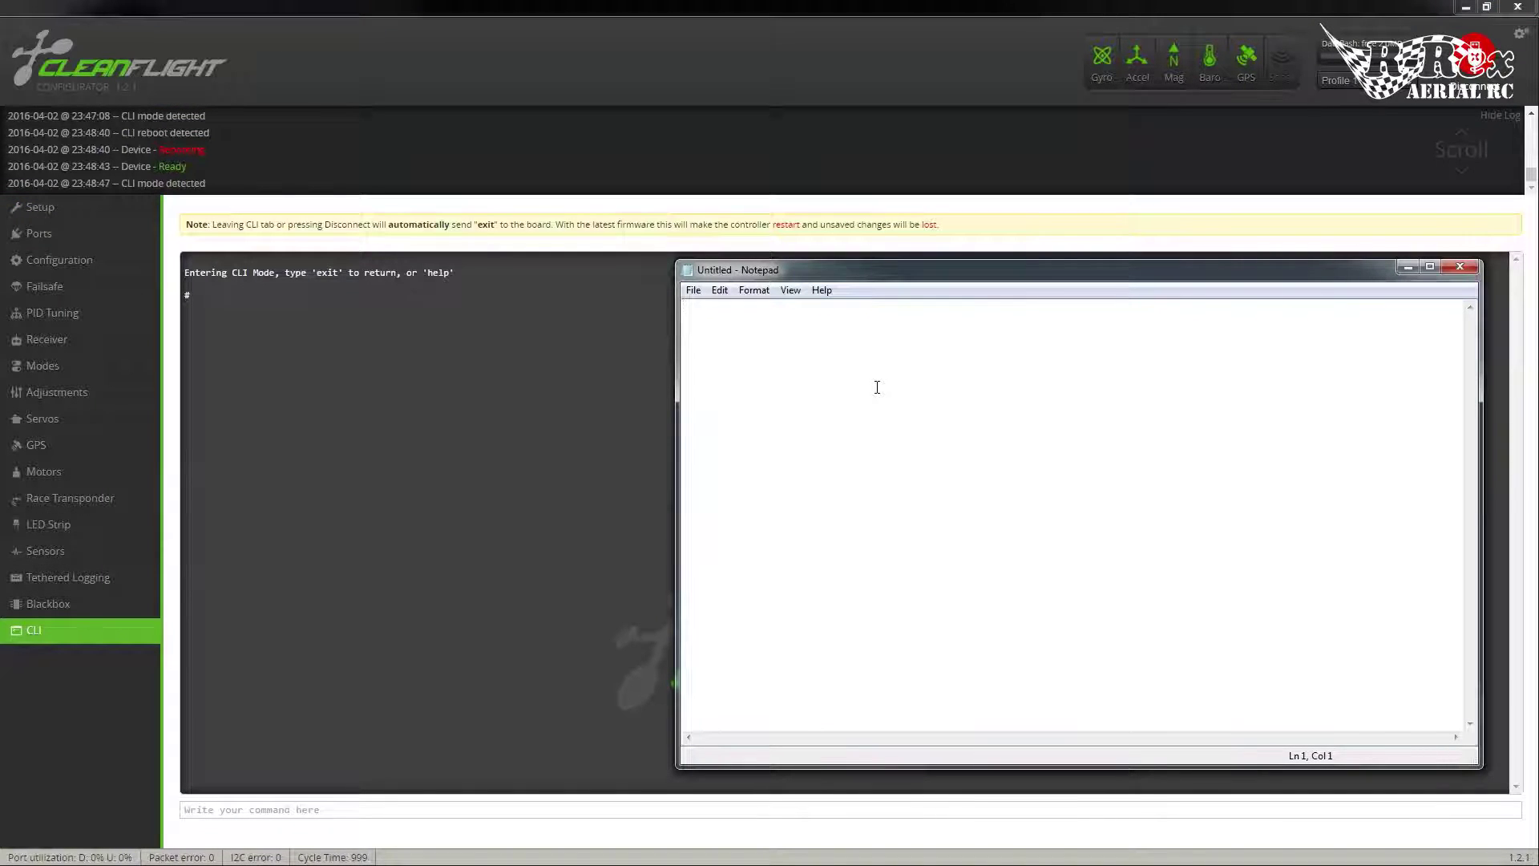
text(mixer CUSTOMAIRPLANE)
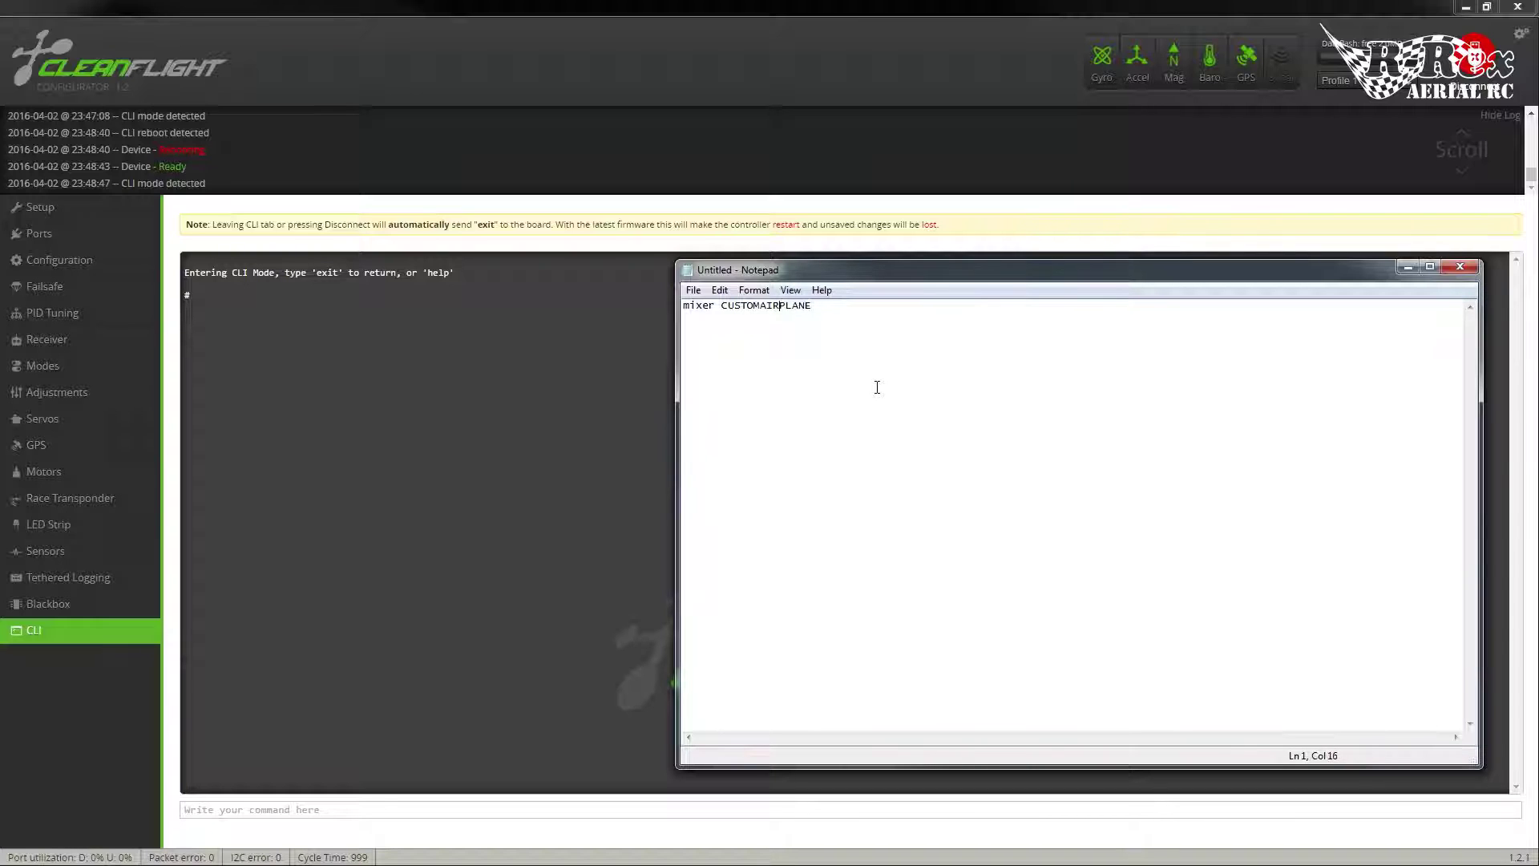
key(Home)
key(Return)
key(Up)
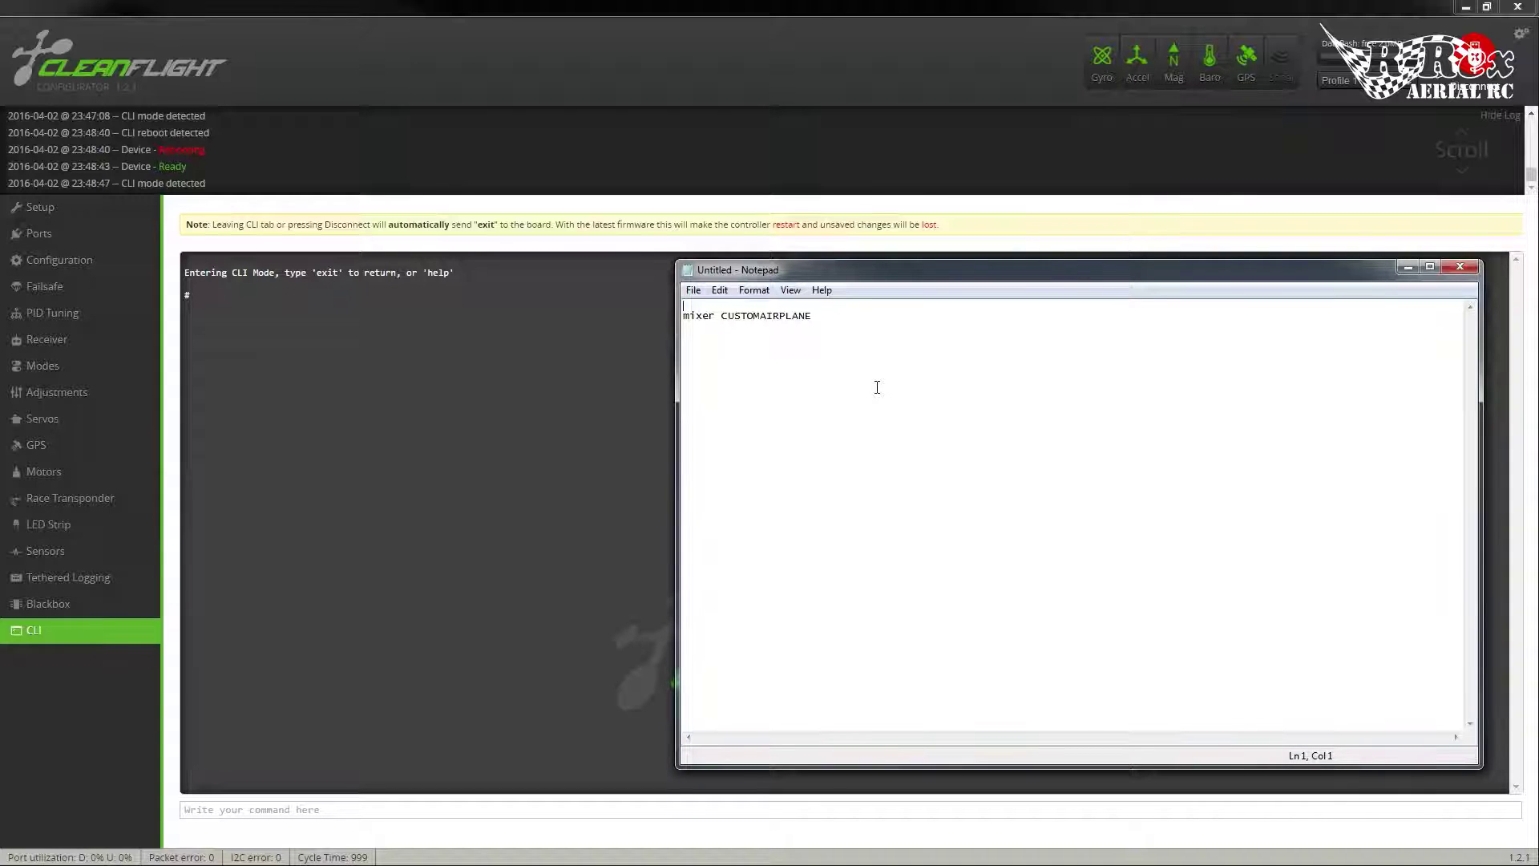
text(# Setup Custom )
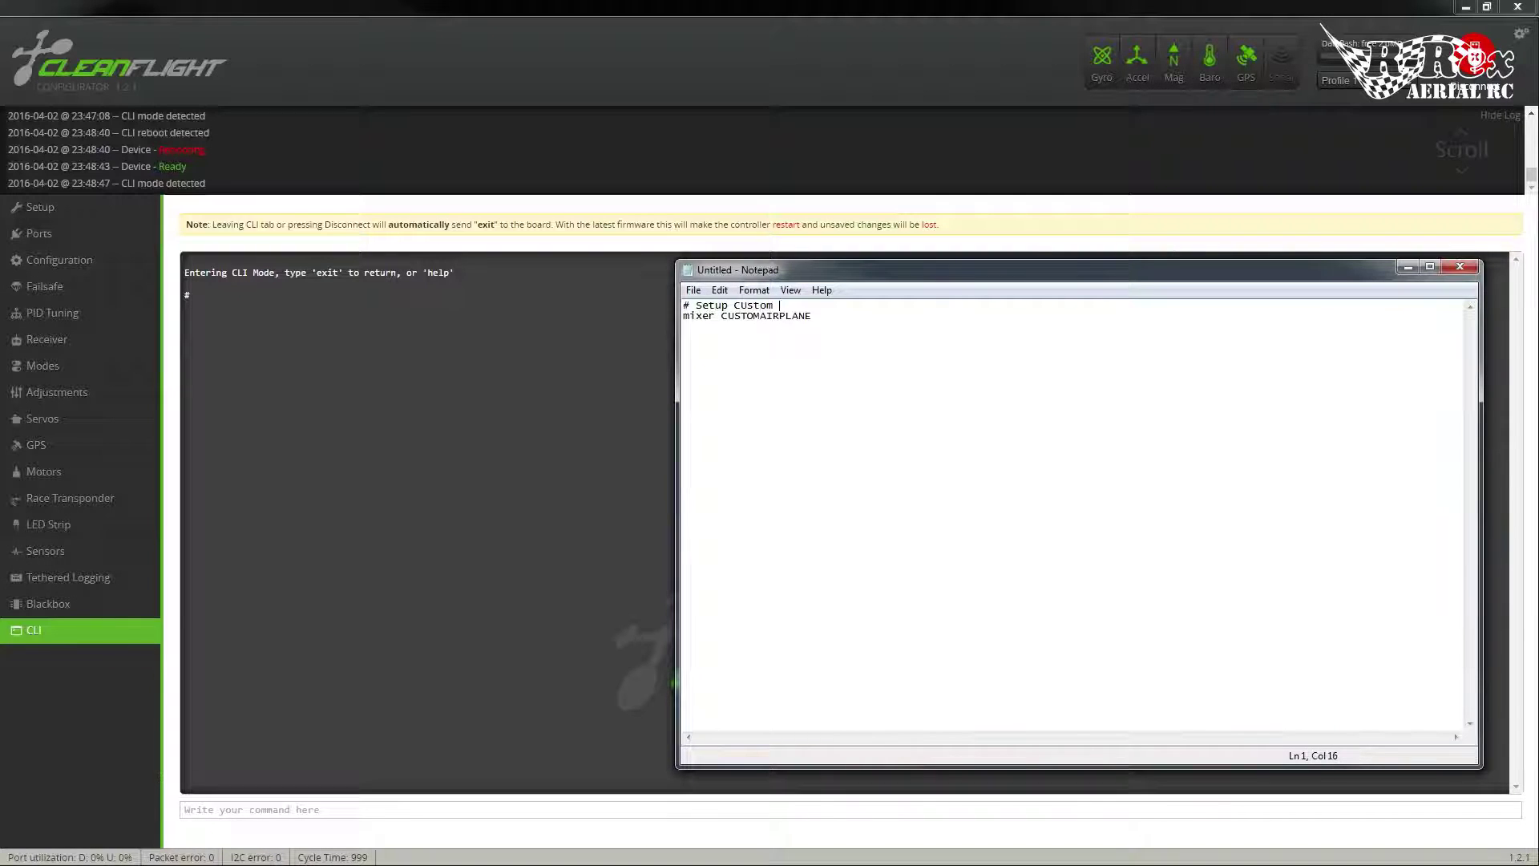
text(Plane Mixer)
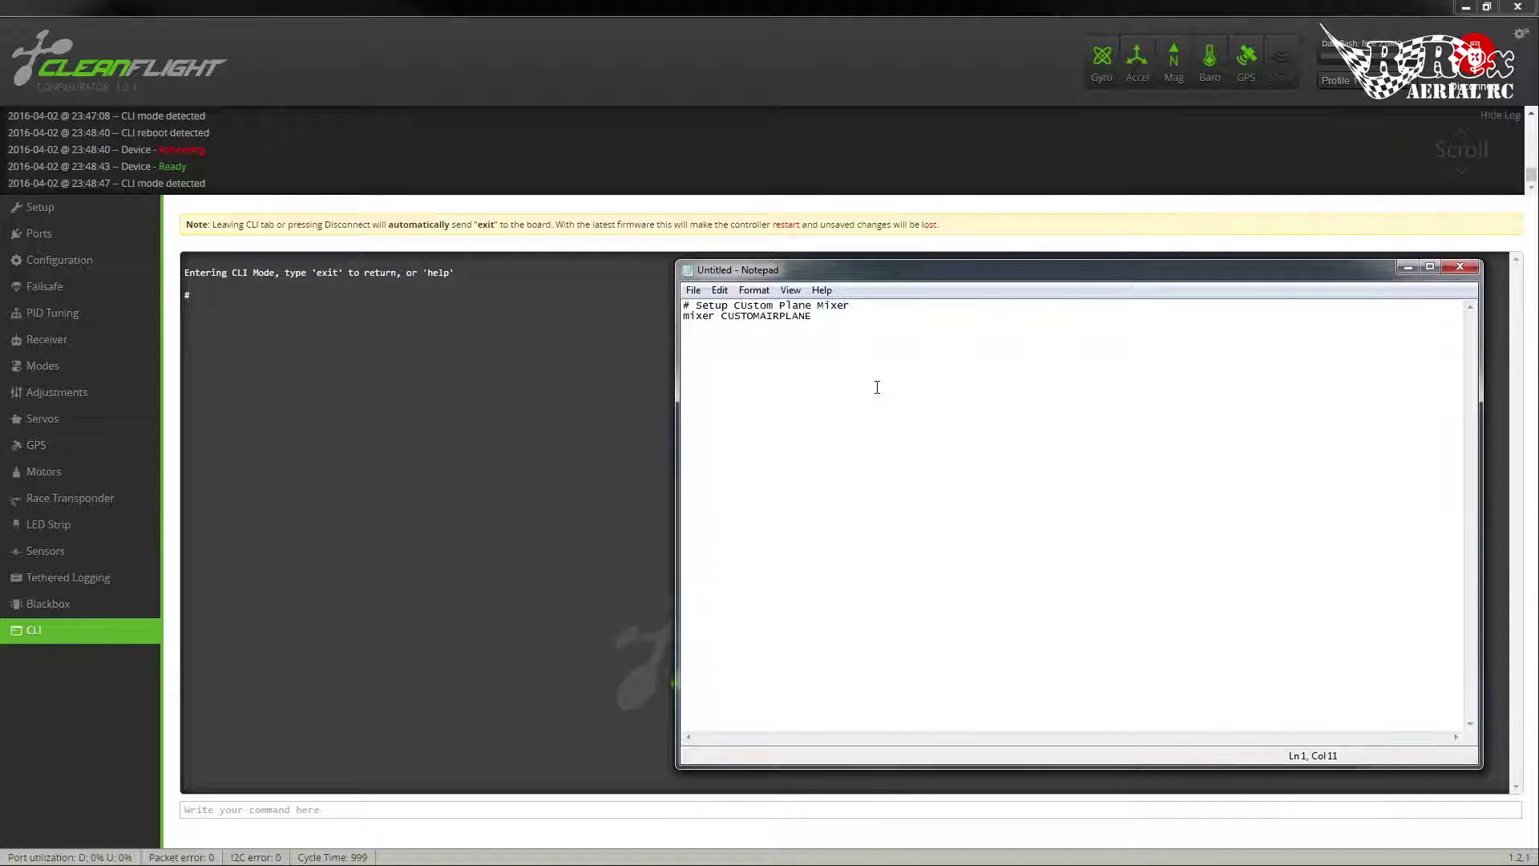
key(BackSpace)
text(u)
Add a "save" command on line 11 of the script, leaving blank lines below the mixer command
key(Return)
key(Return)
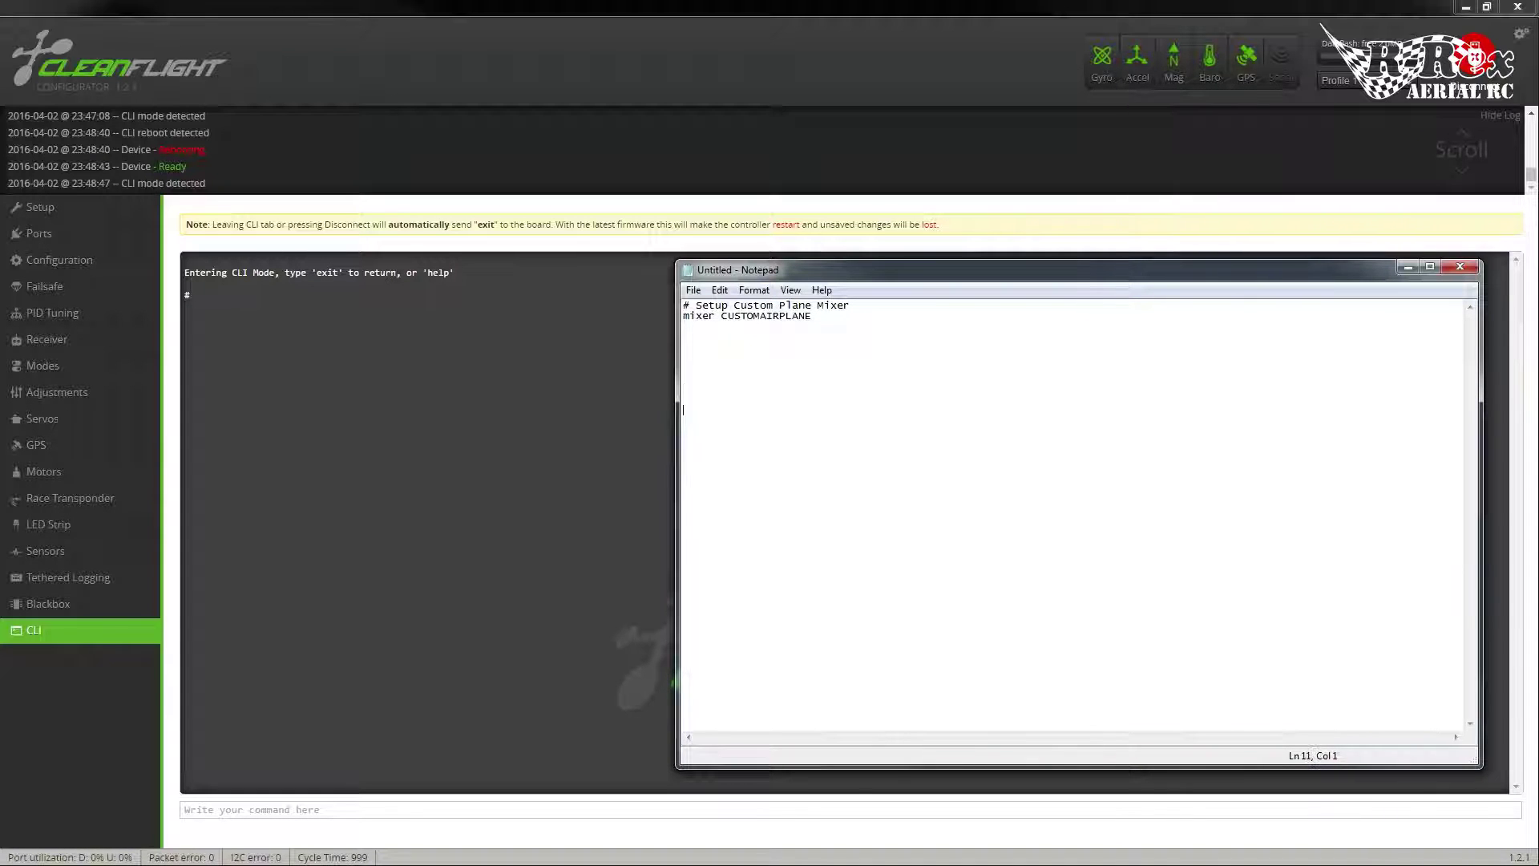
text(save)
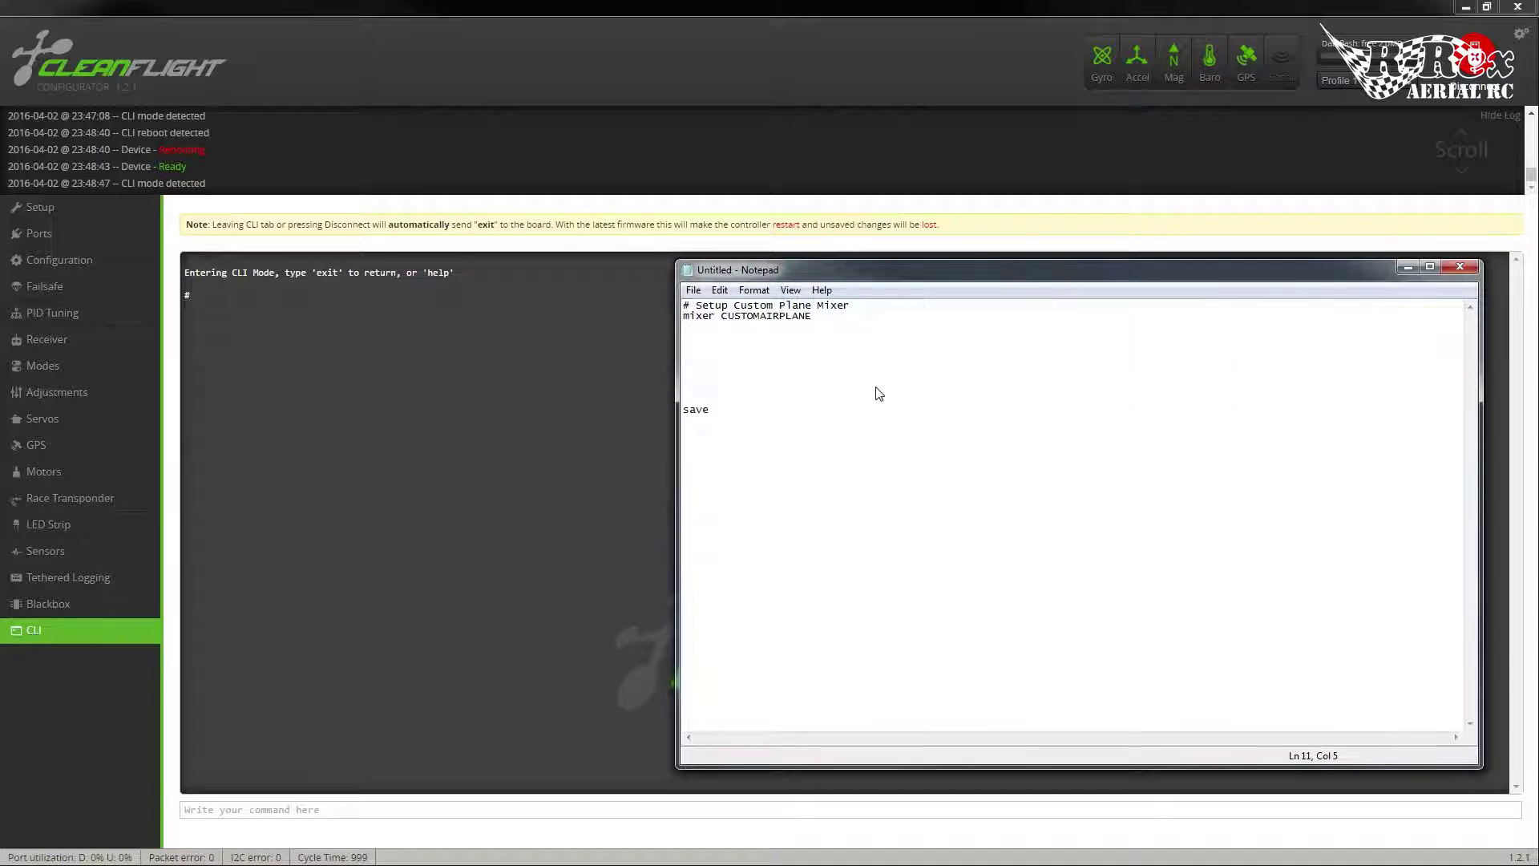
Save the script as the text file "My Wing CLI.txt" on the Personal (Y:) drive
key(ctrl+s)
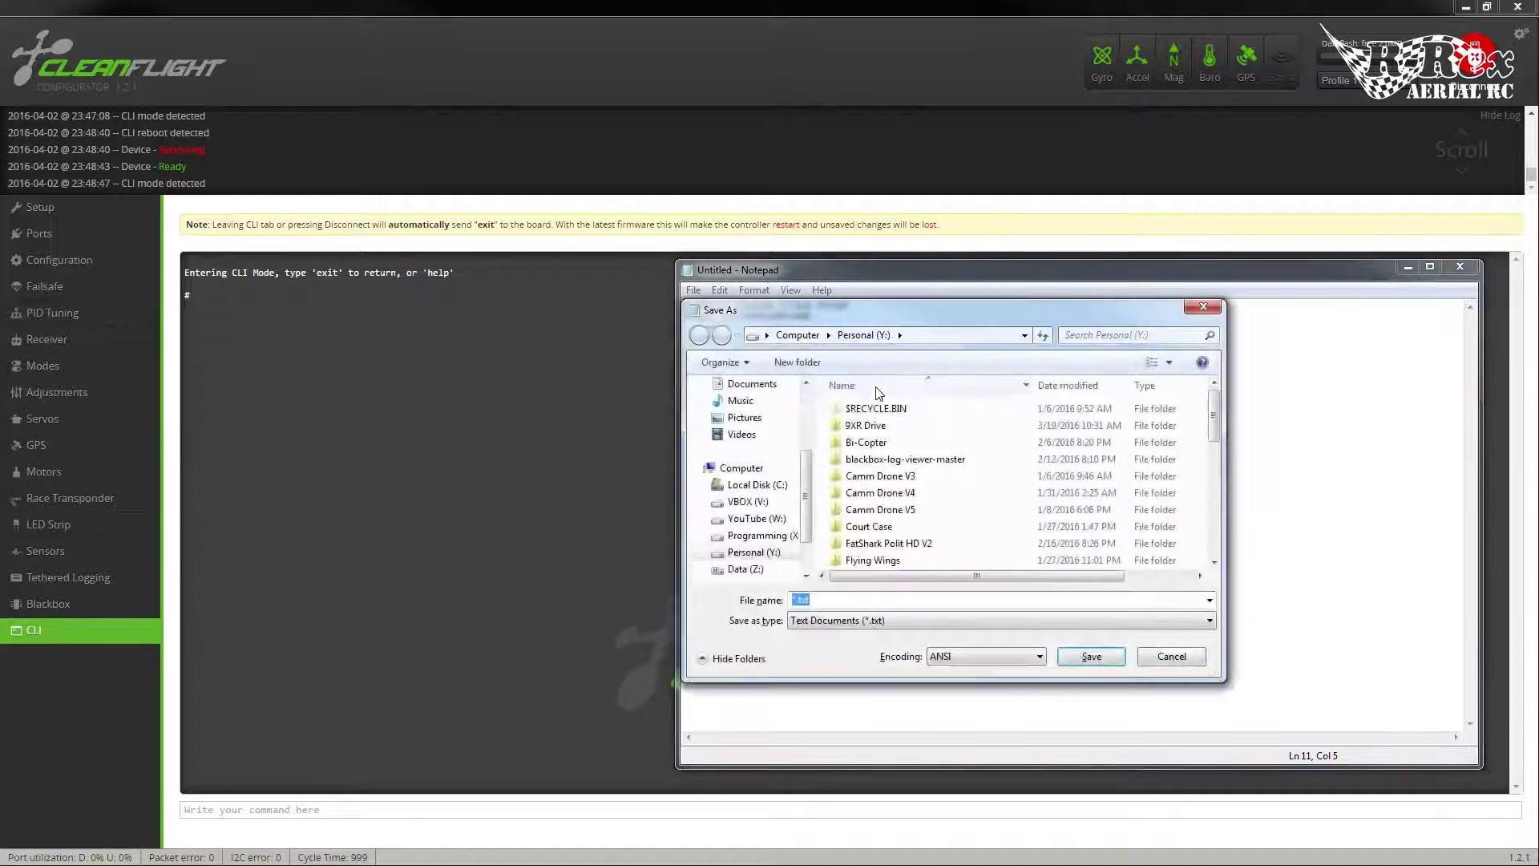
click(797, 598)
drag(796, 598, 782, 599)
text(My Wing CLI)
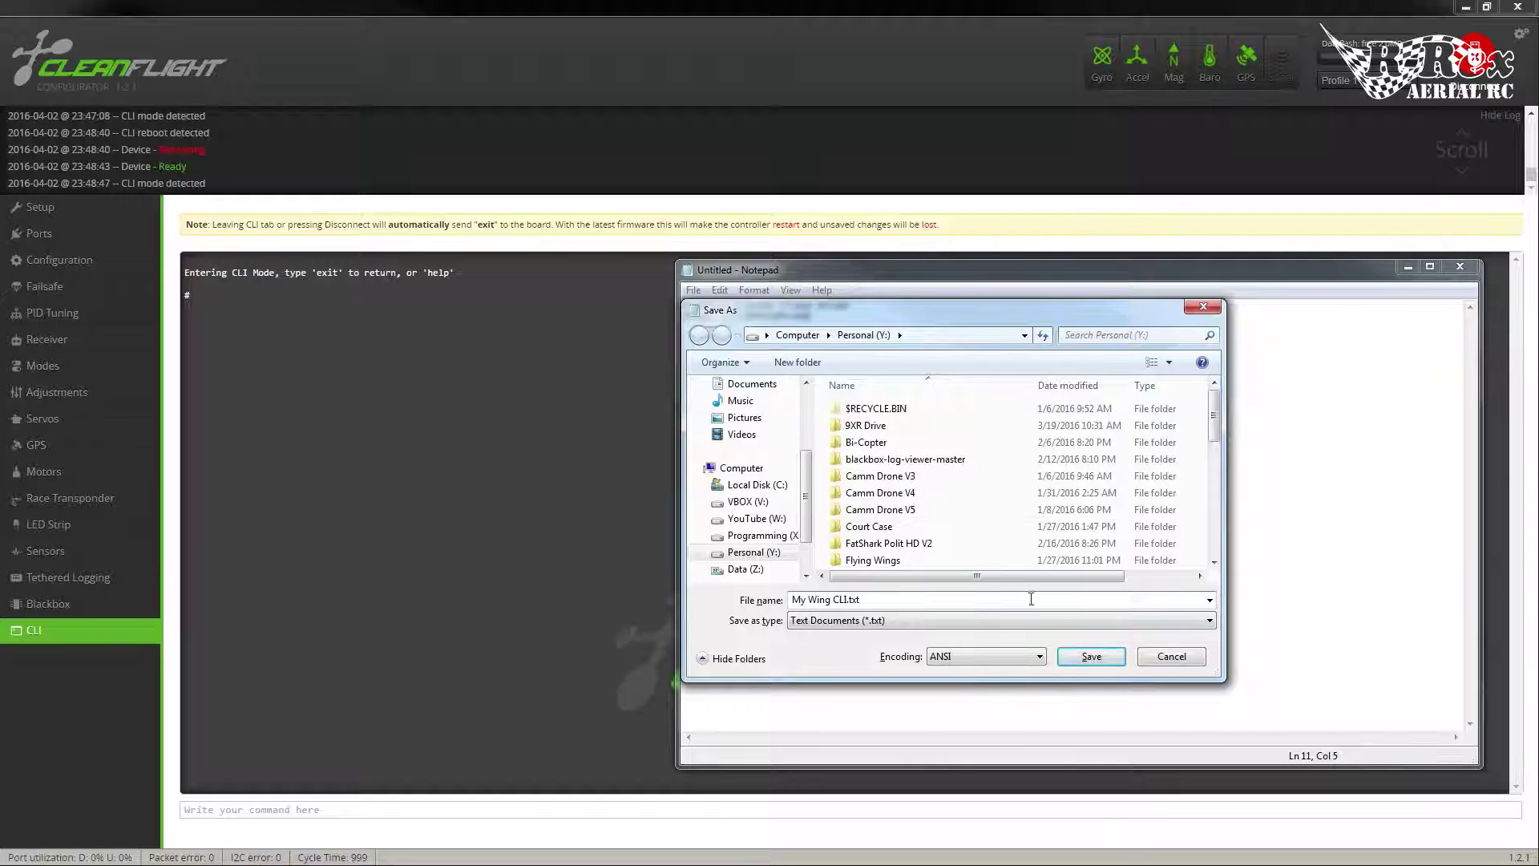
click(1098, 658)
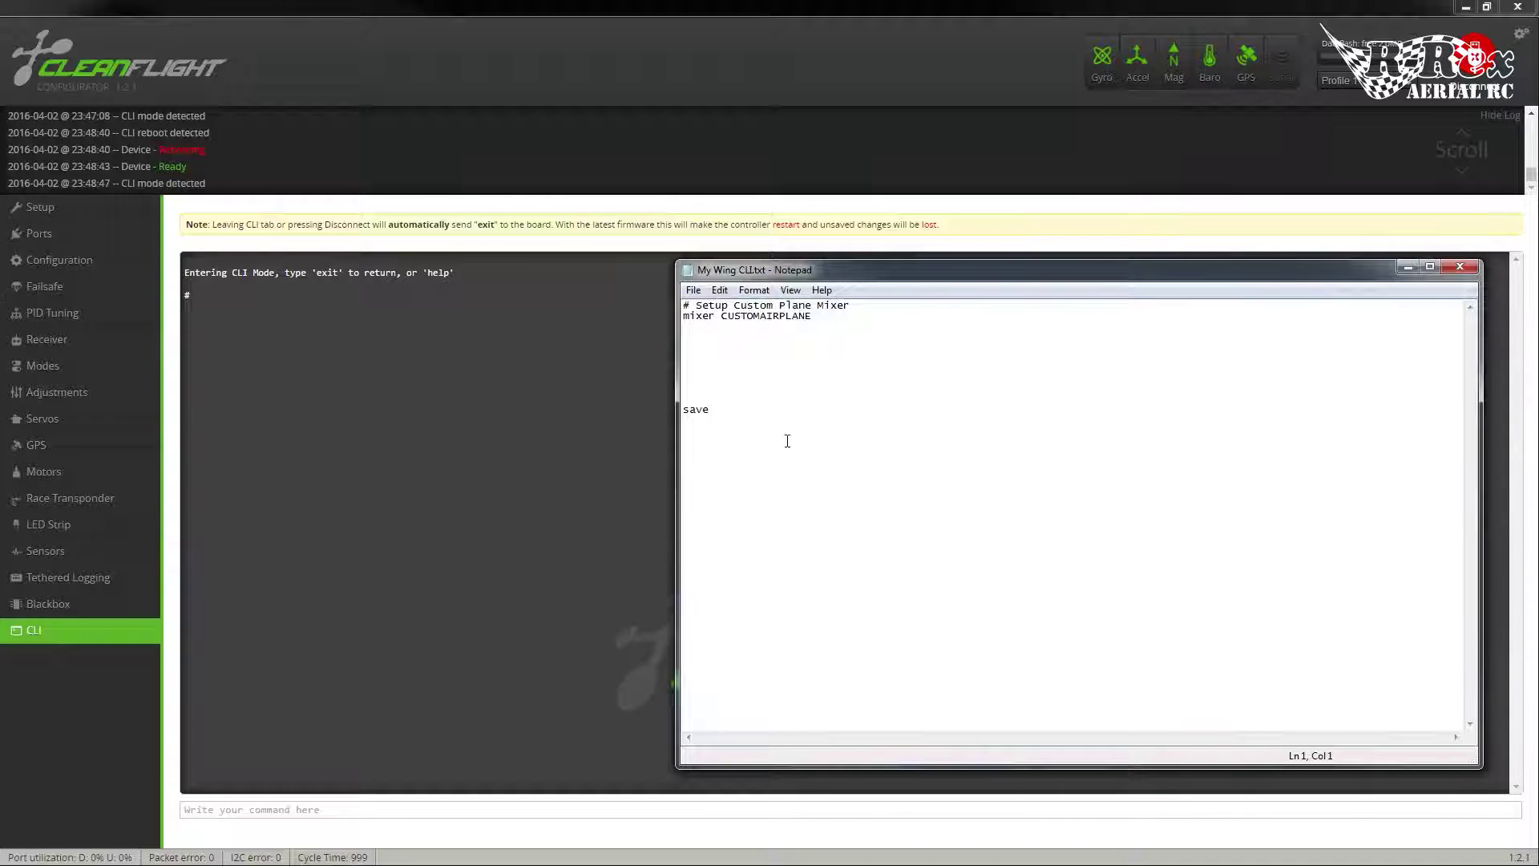
Copy the entire Notepad script and paste it into the Cleanflight CLI command line
key(ctrl+a)
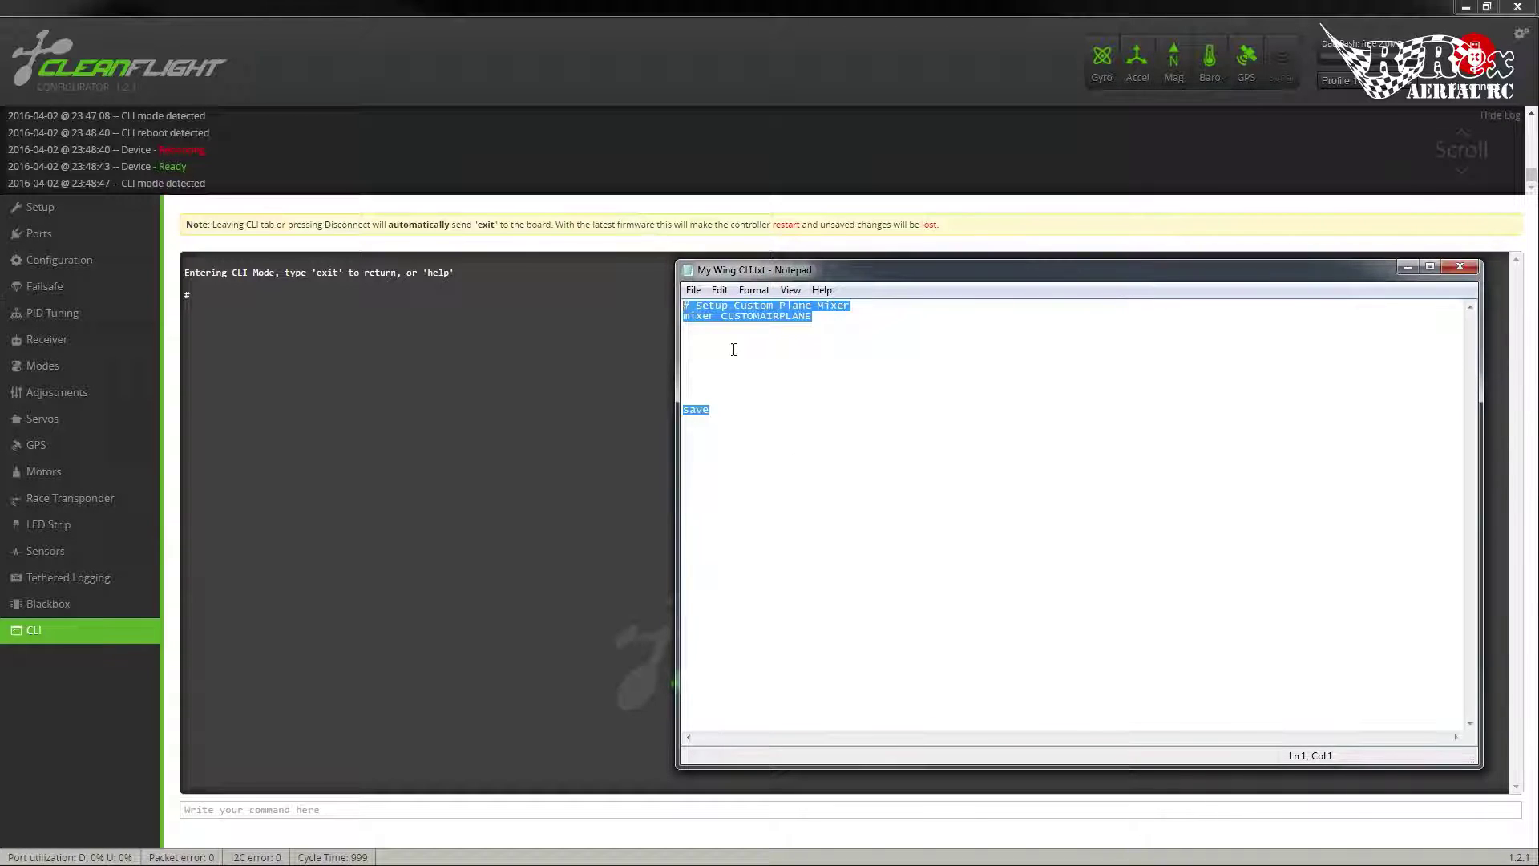
right_click(734, 313)
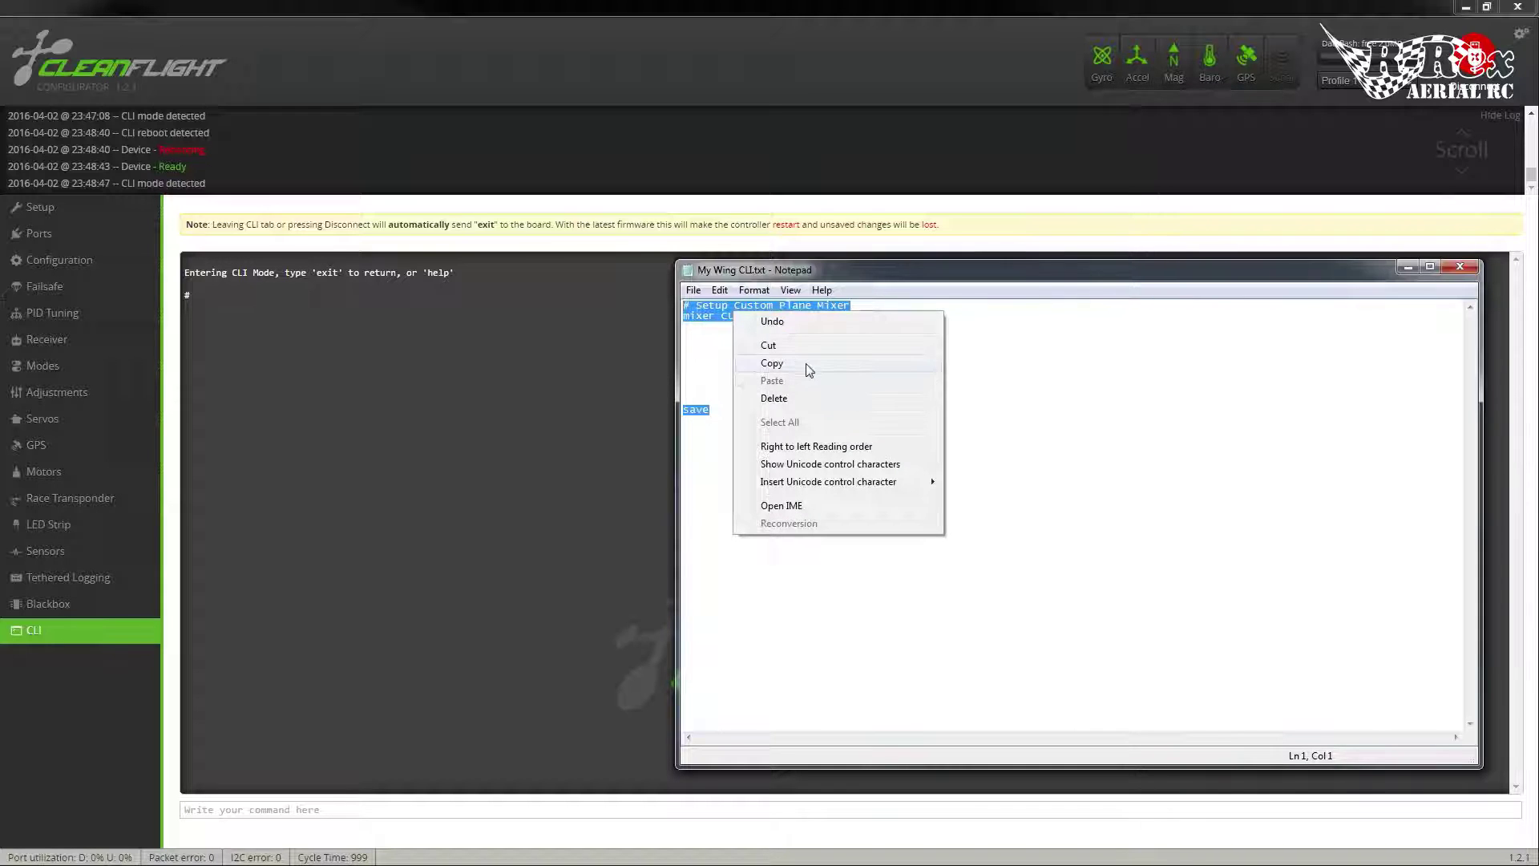
click(804, 364)
click(267, 808)
right_click(267, 808)
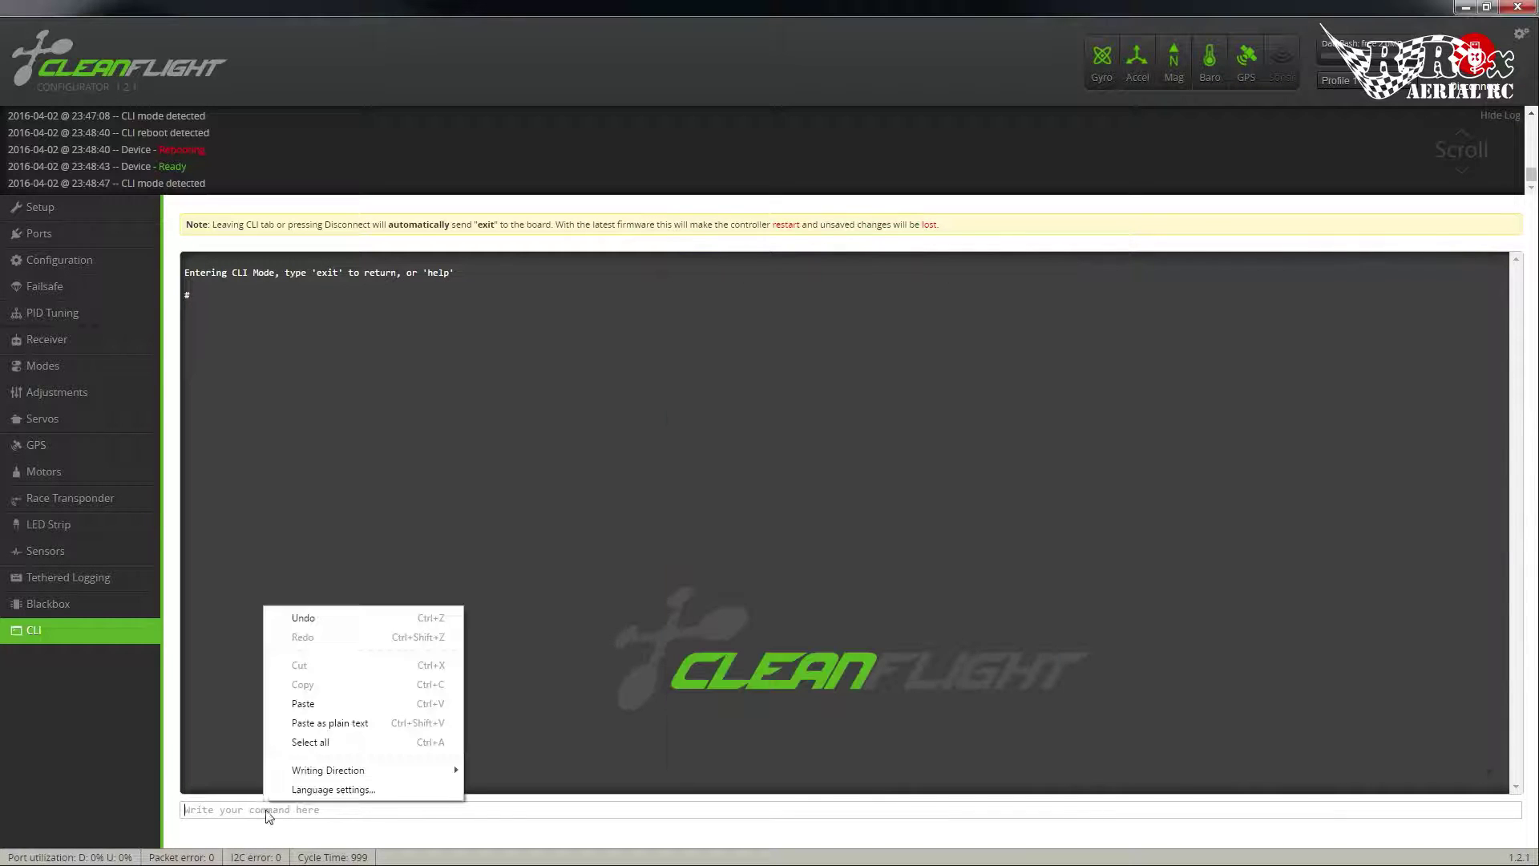
click(325, 699)
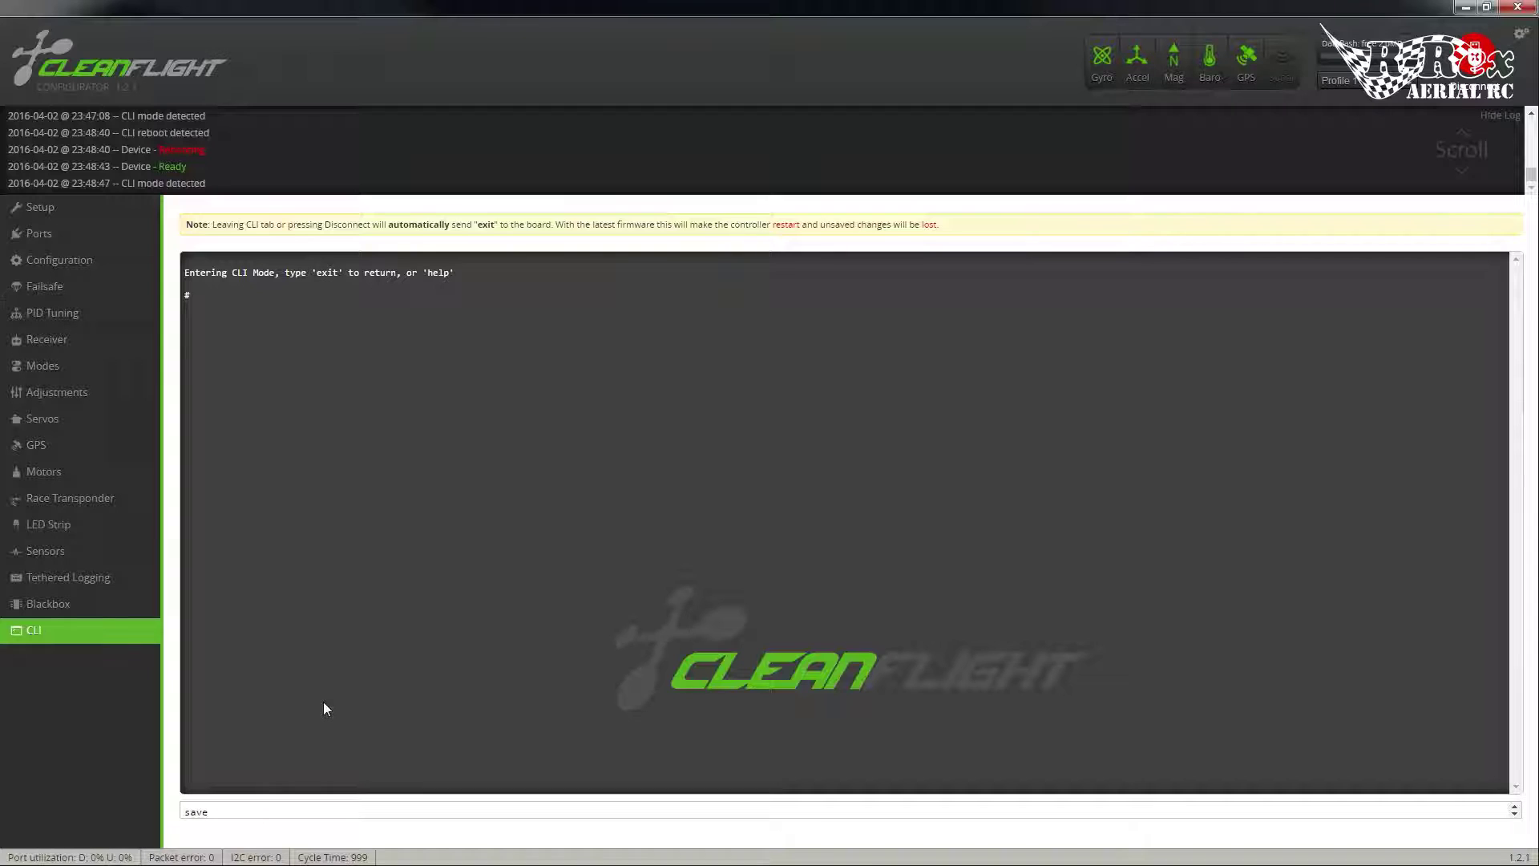
Review the pasted script line by line in the command field and run it
key(Up)
key(Up)
key(Up)
key(Up)
key(Up)
key(Up)
key(Down)
key(Down)
key(Down)
key(Down)
key(Down)
key(Down)
key(Return)
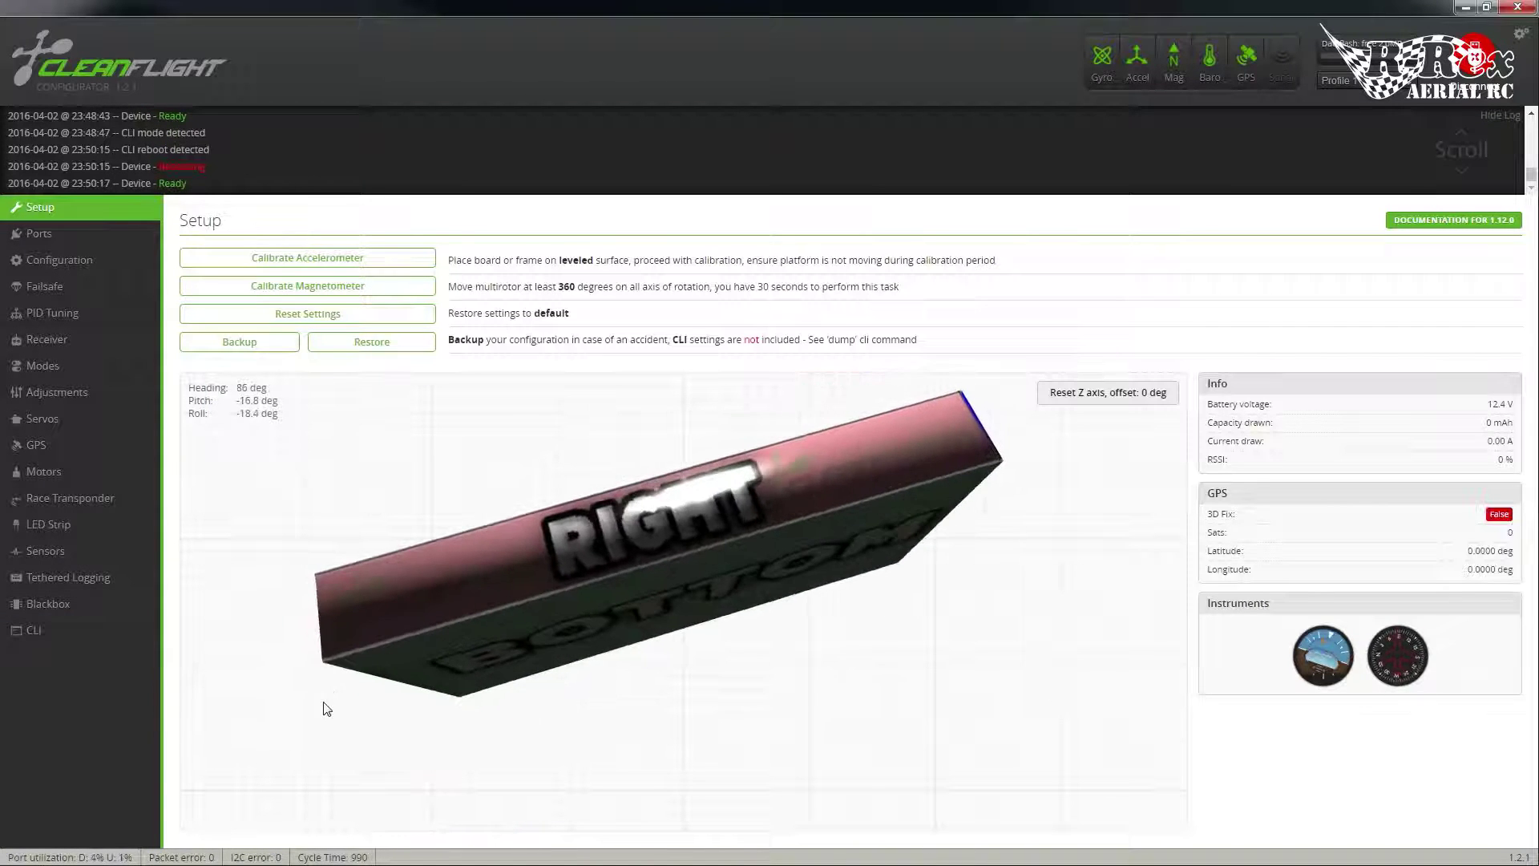
Check the mixer type in the board configuration, and query the custom motor mix with "mmix" in the CLI
click(72, 259)
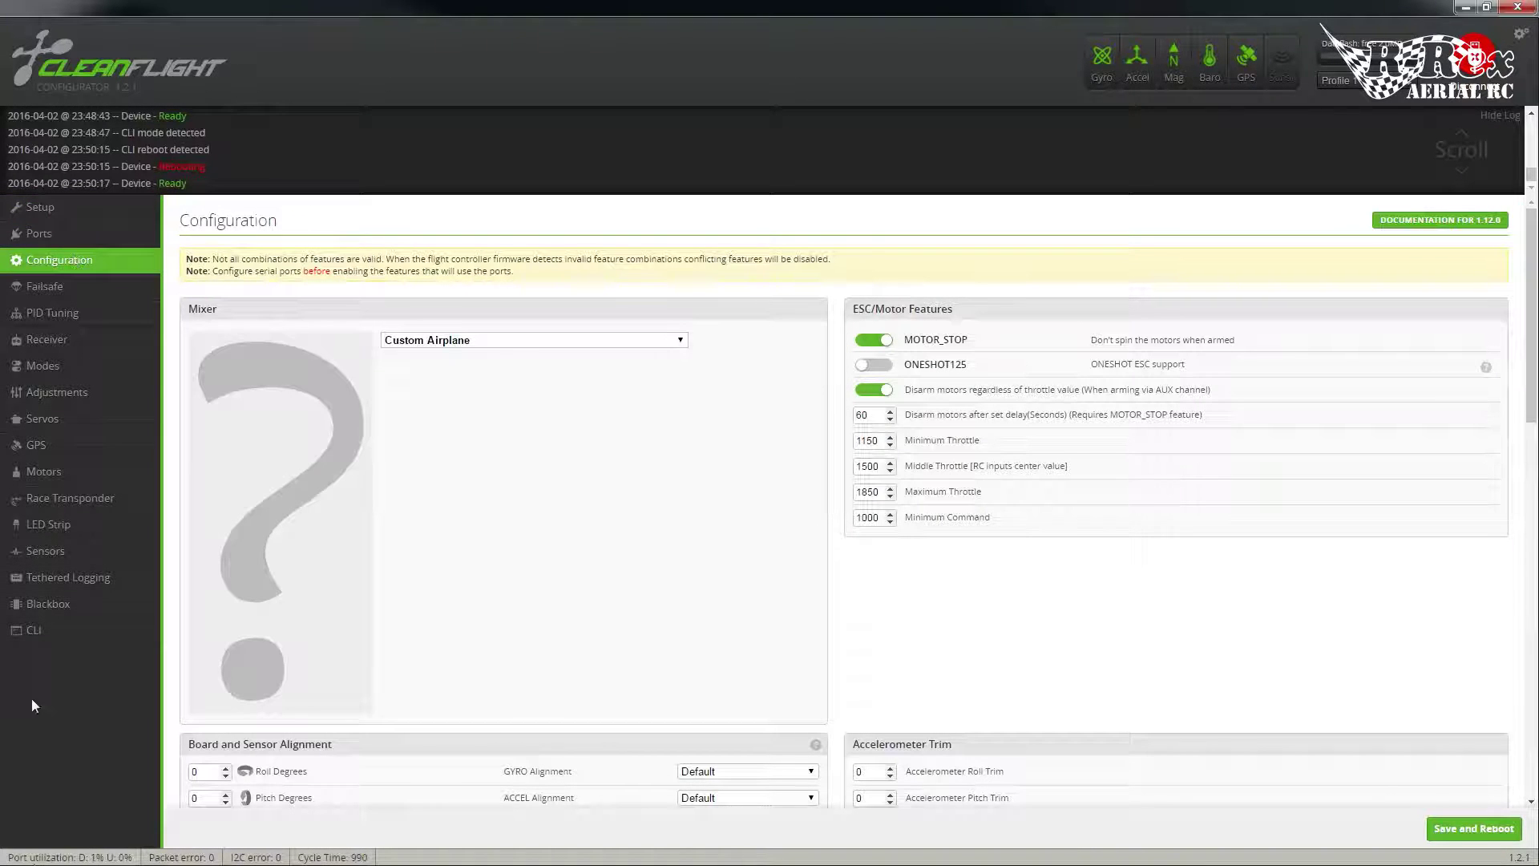
click(57, 640)
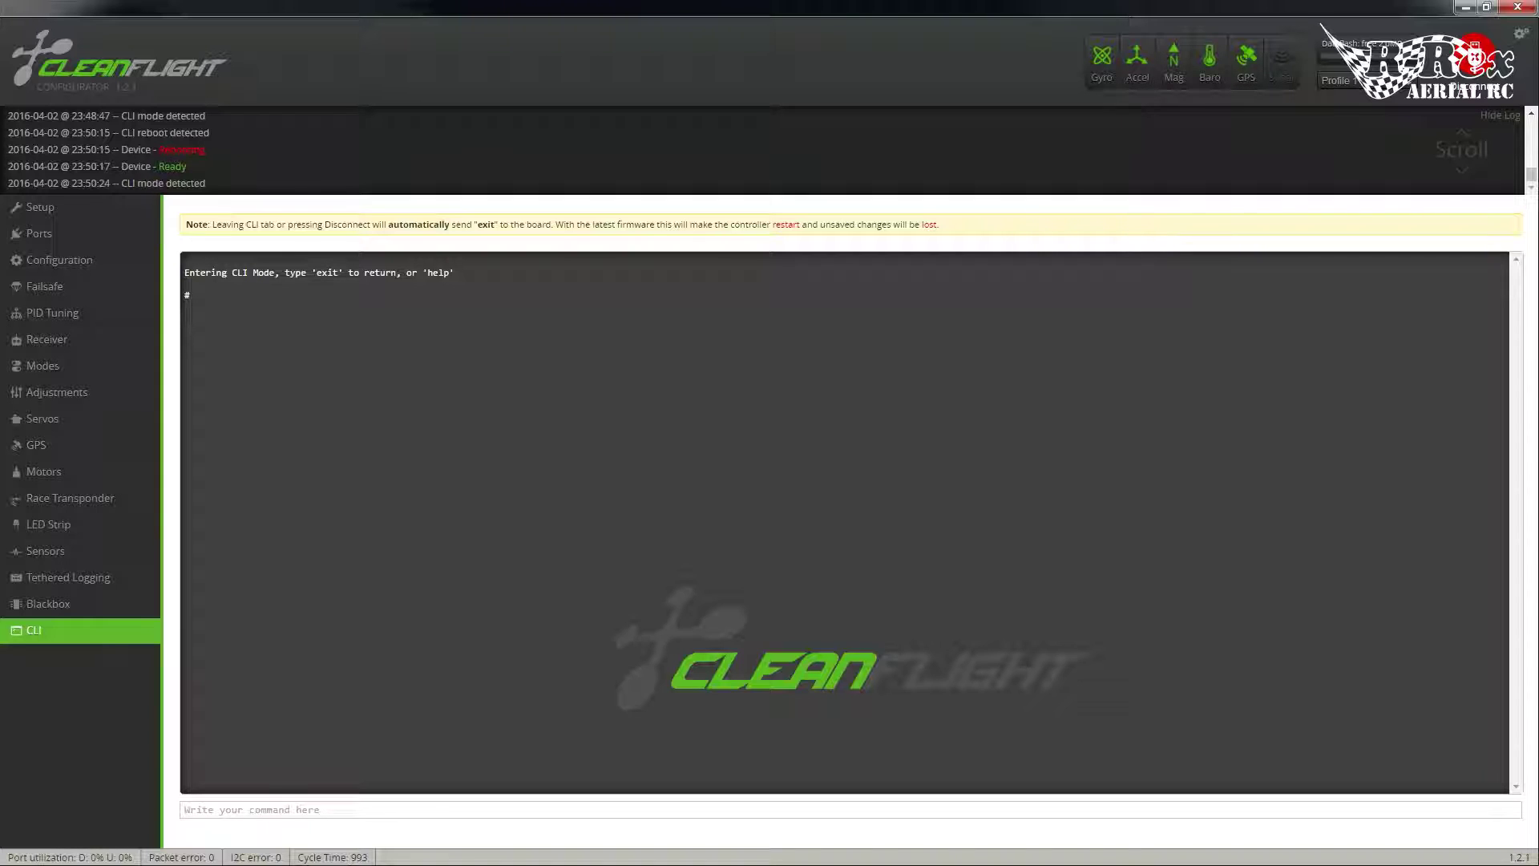
text(mmix)
key(Return)
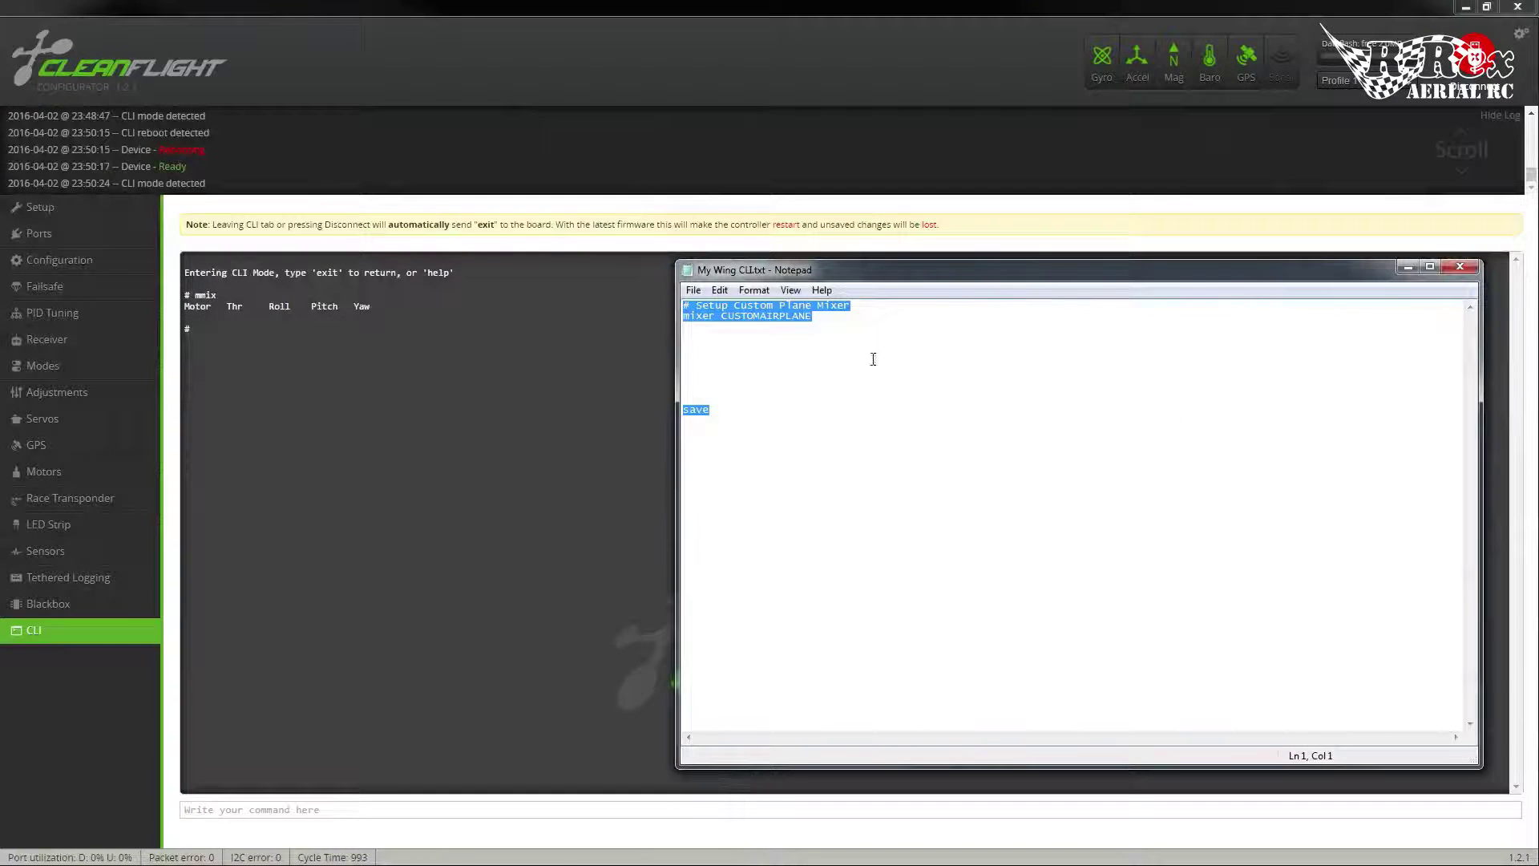
Add a "#Mixing Motors" comment line between the mixer command and the save command in the Notepad script
click(844, 357)
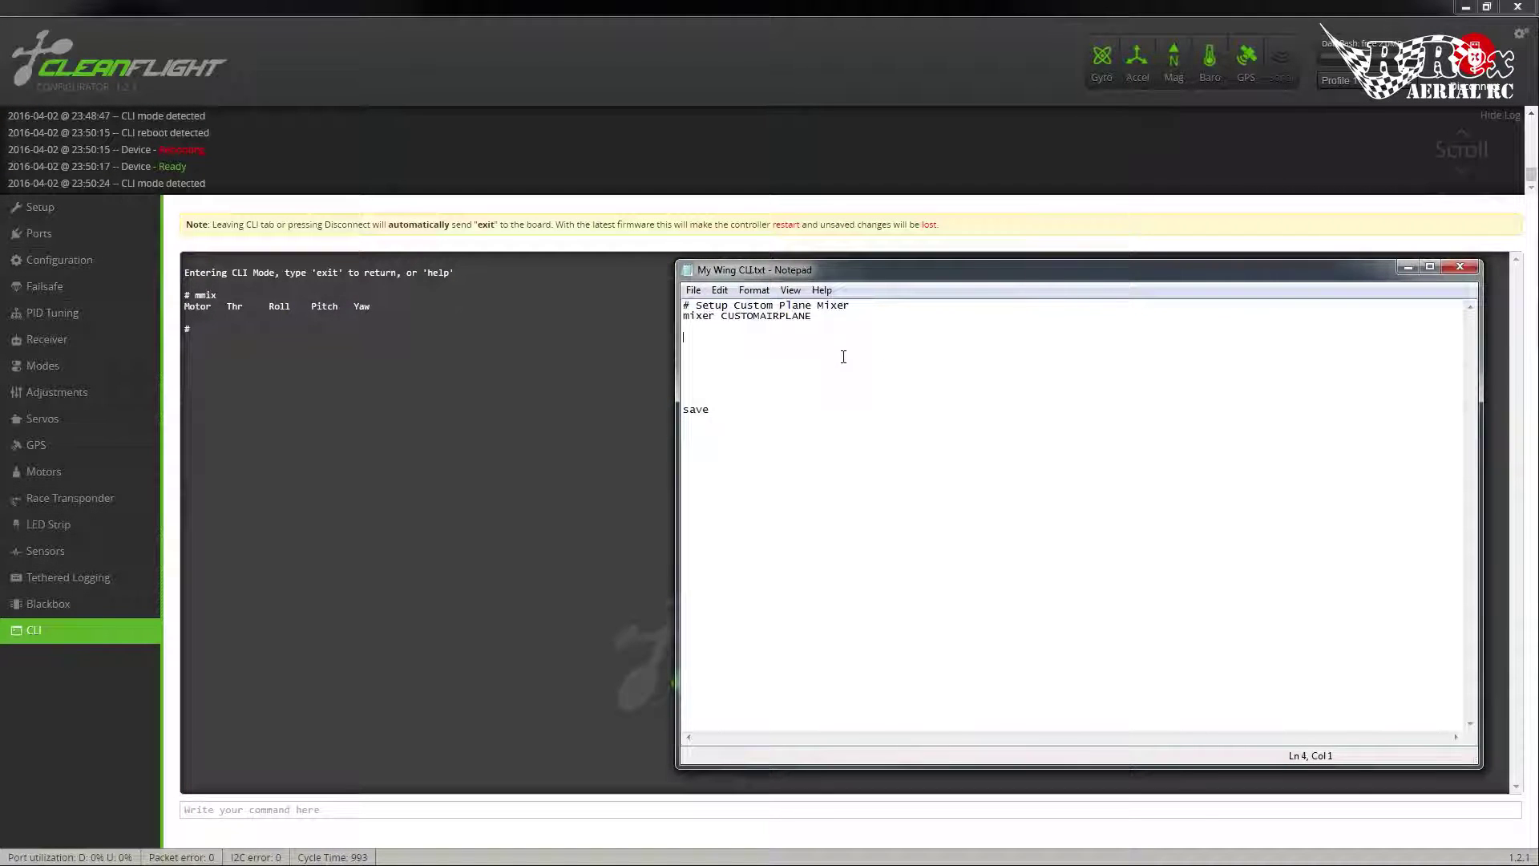
key(Return)
text(#Mixing Mot)
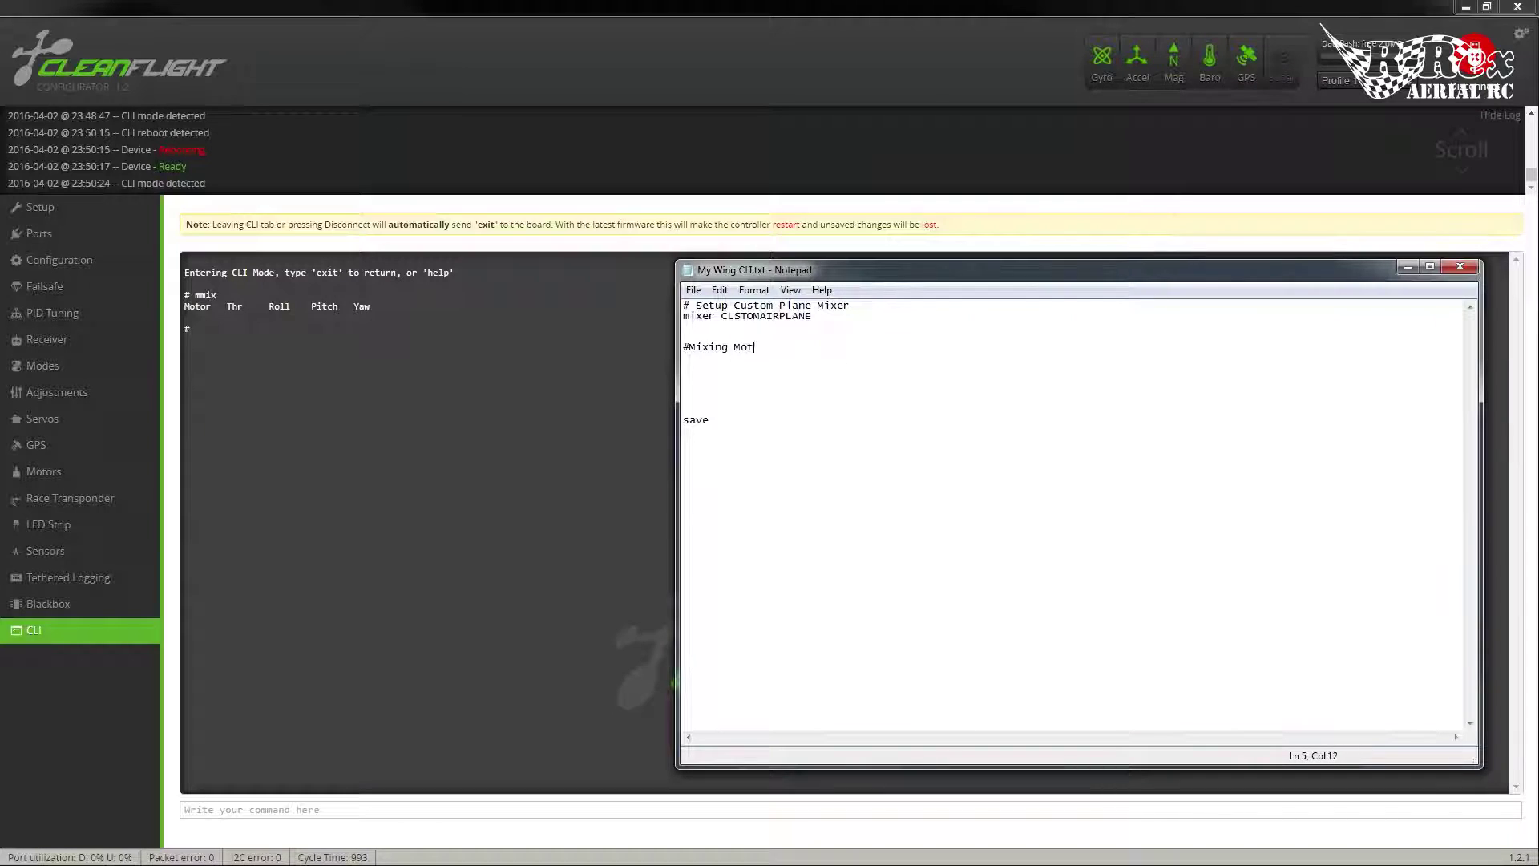
text(ors)
key(Return)
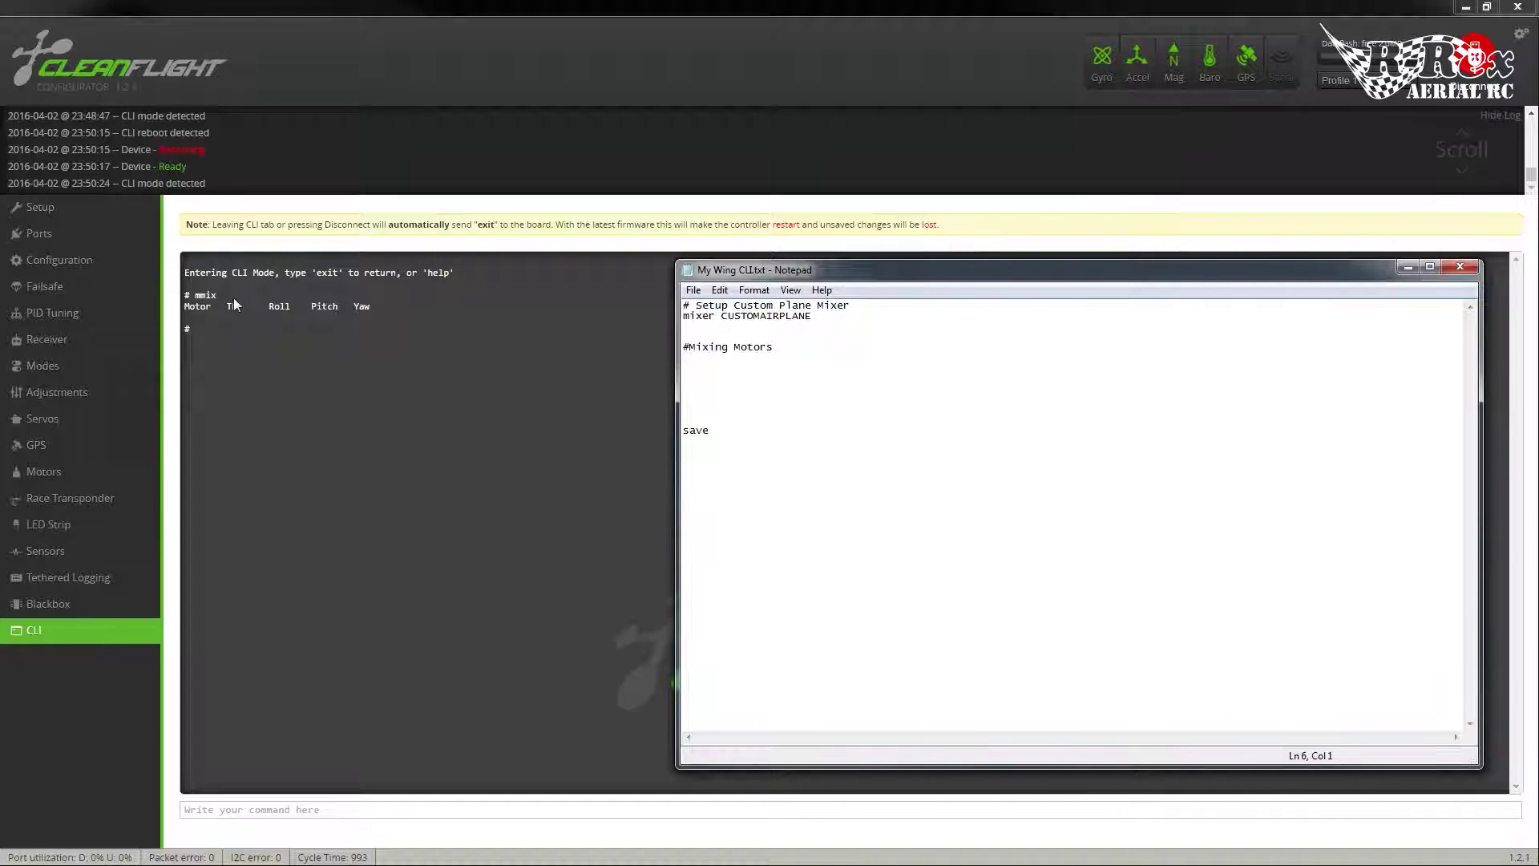
Copy the mmix column header from the CLI output and paste it as a "#" comment below "#Mixing Motors" in the Notepad script
click(382, 311)
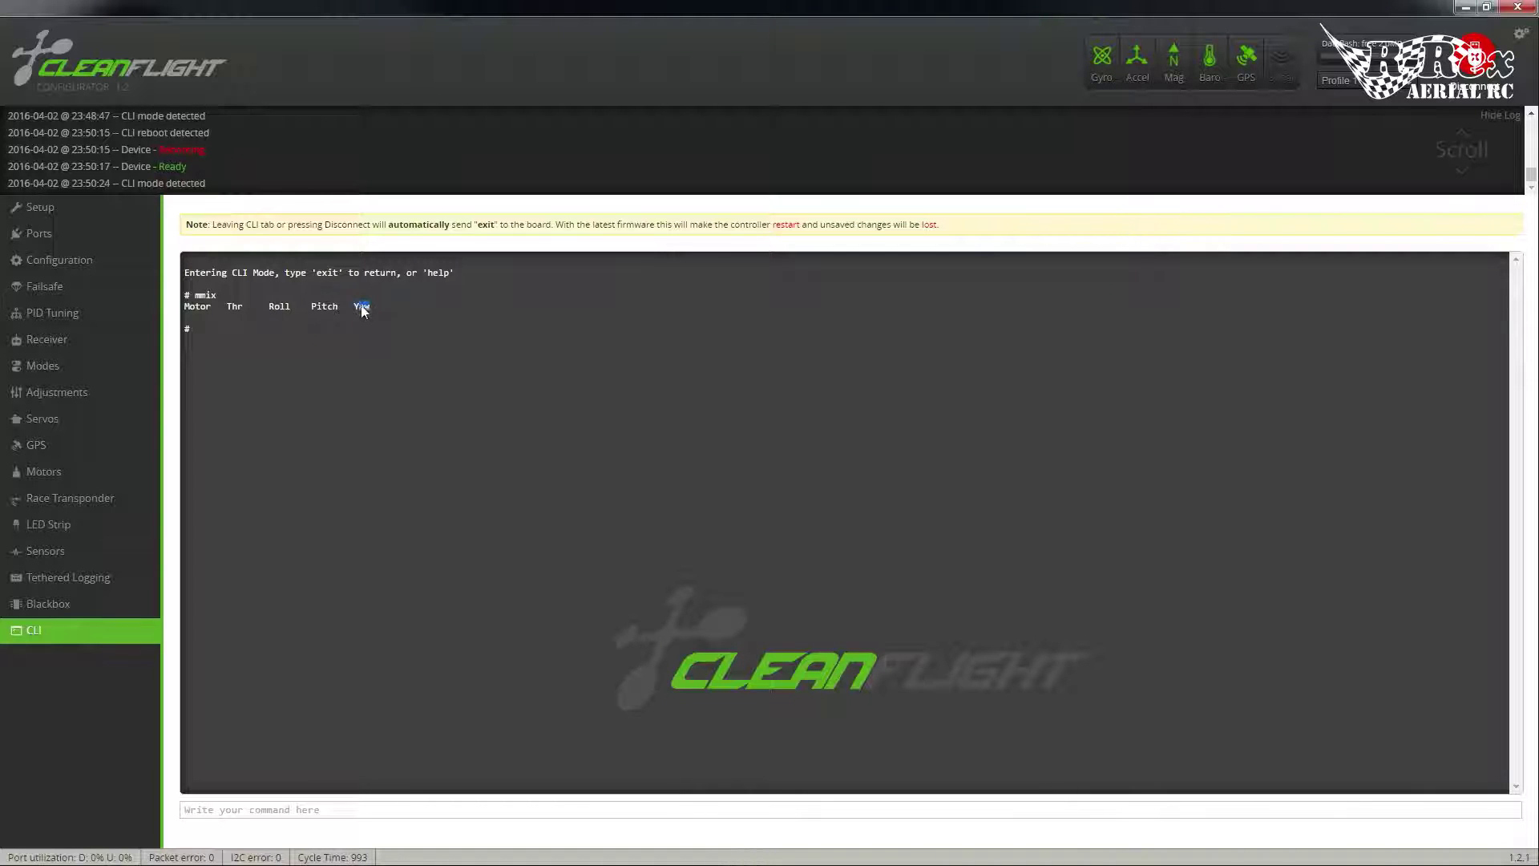
drag(303, 317, 186, 317)
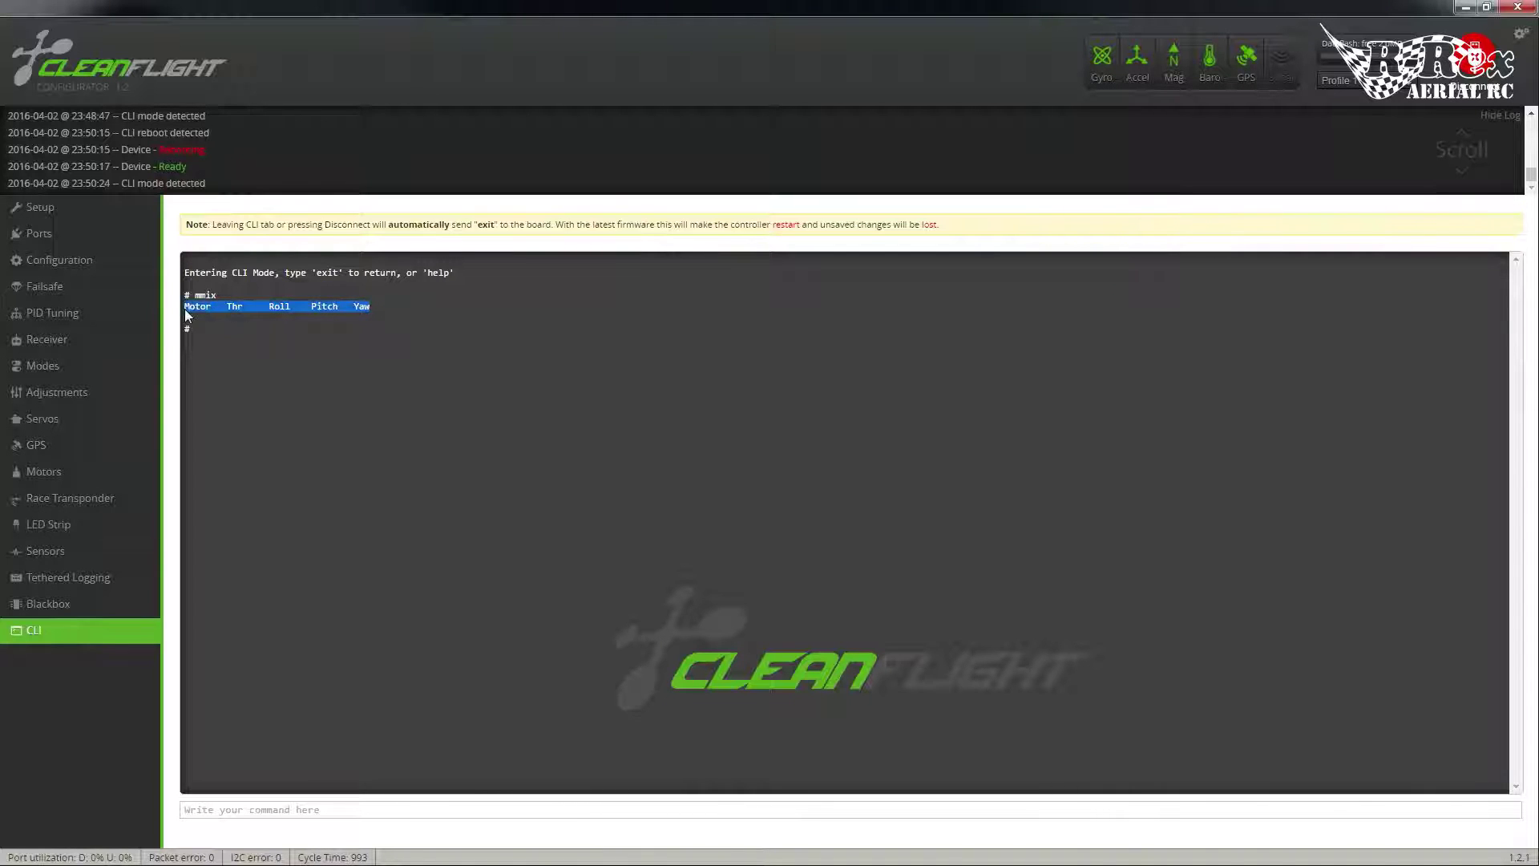
right_click(189, 318)
click(226, 321)
key(alt+Tab)
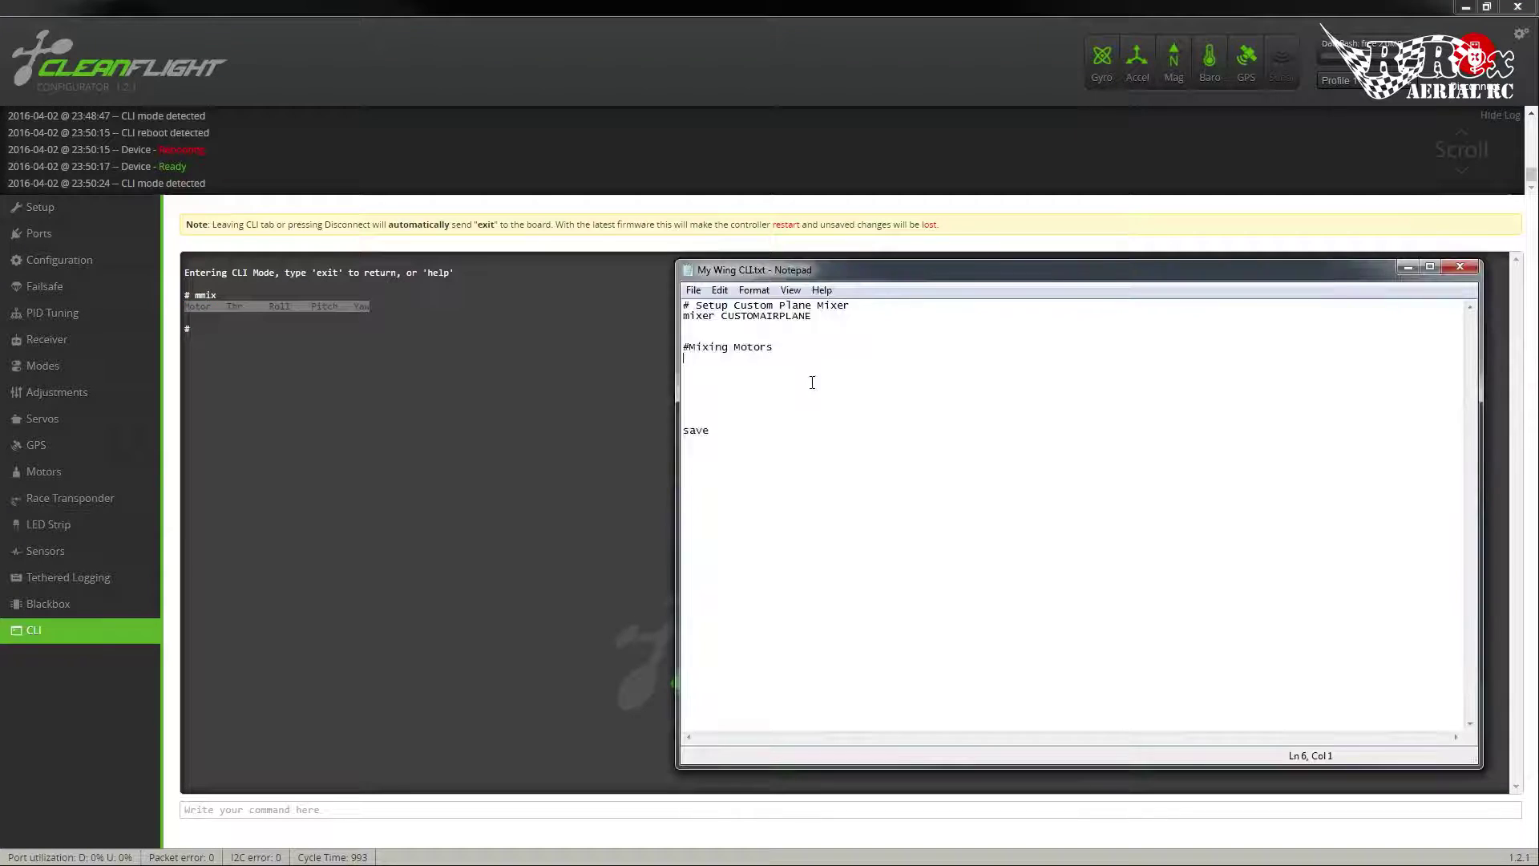
text(#)
key(ctrl+v)
key(Return)
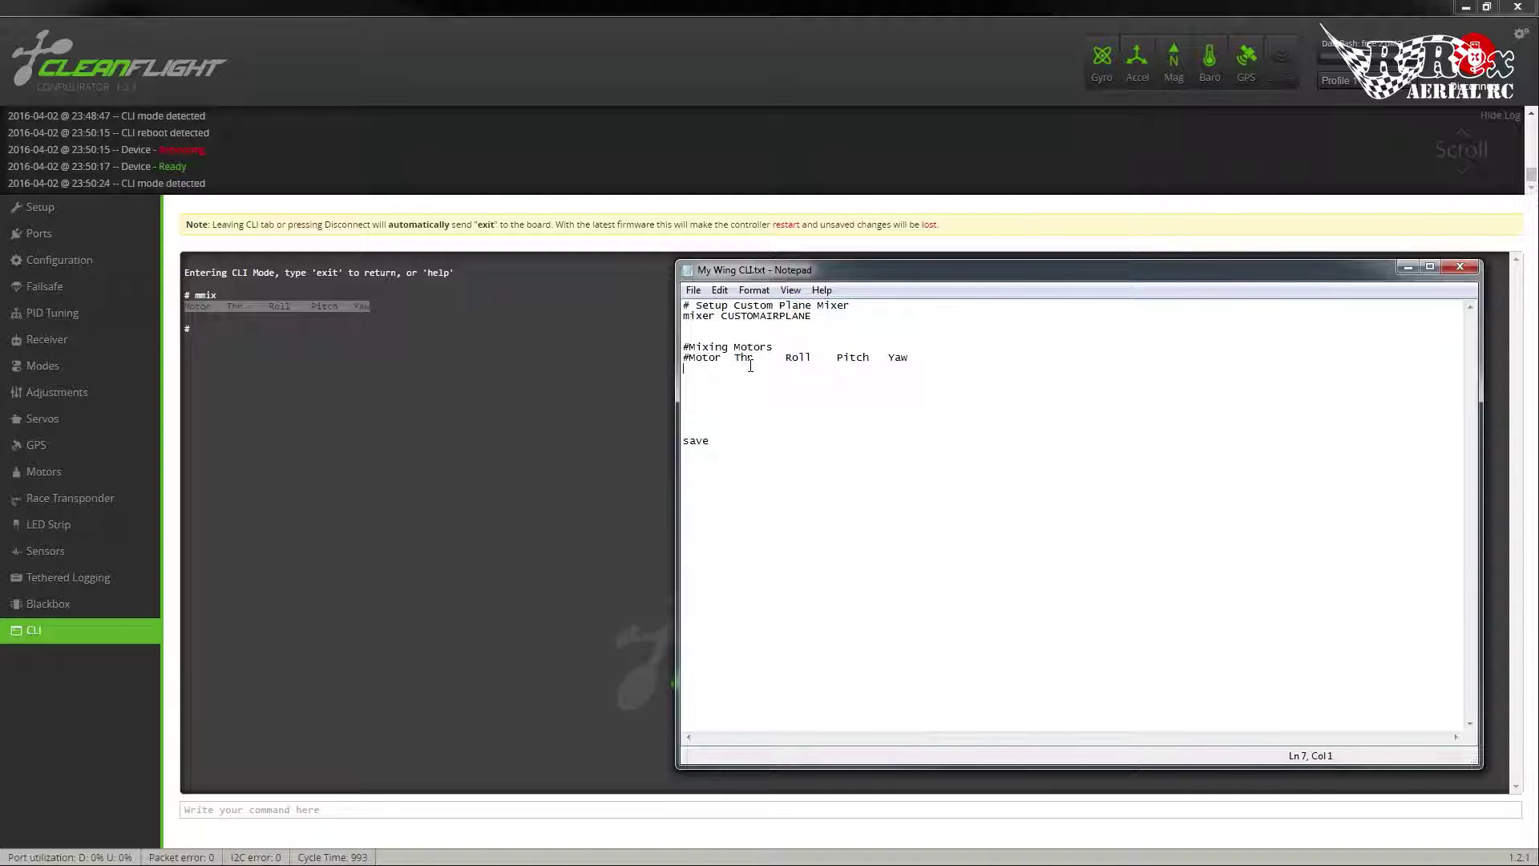
Start a motor rule reading "mmix 0 0.5" on the line below the motor column header comment
text(0)
text(mmix)
text(1)
text(.0)
key(shift+Left)
key(shift+Left)
key(shift+Left)
text(0.5)
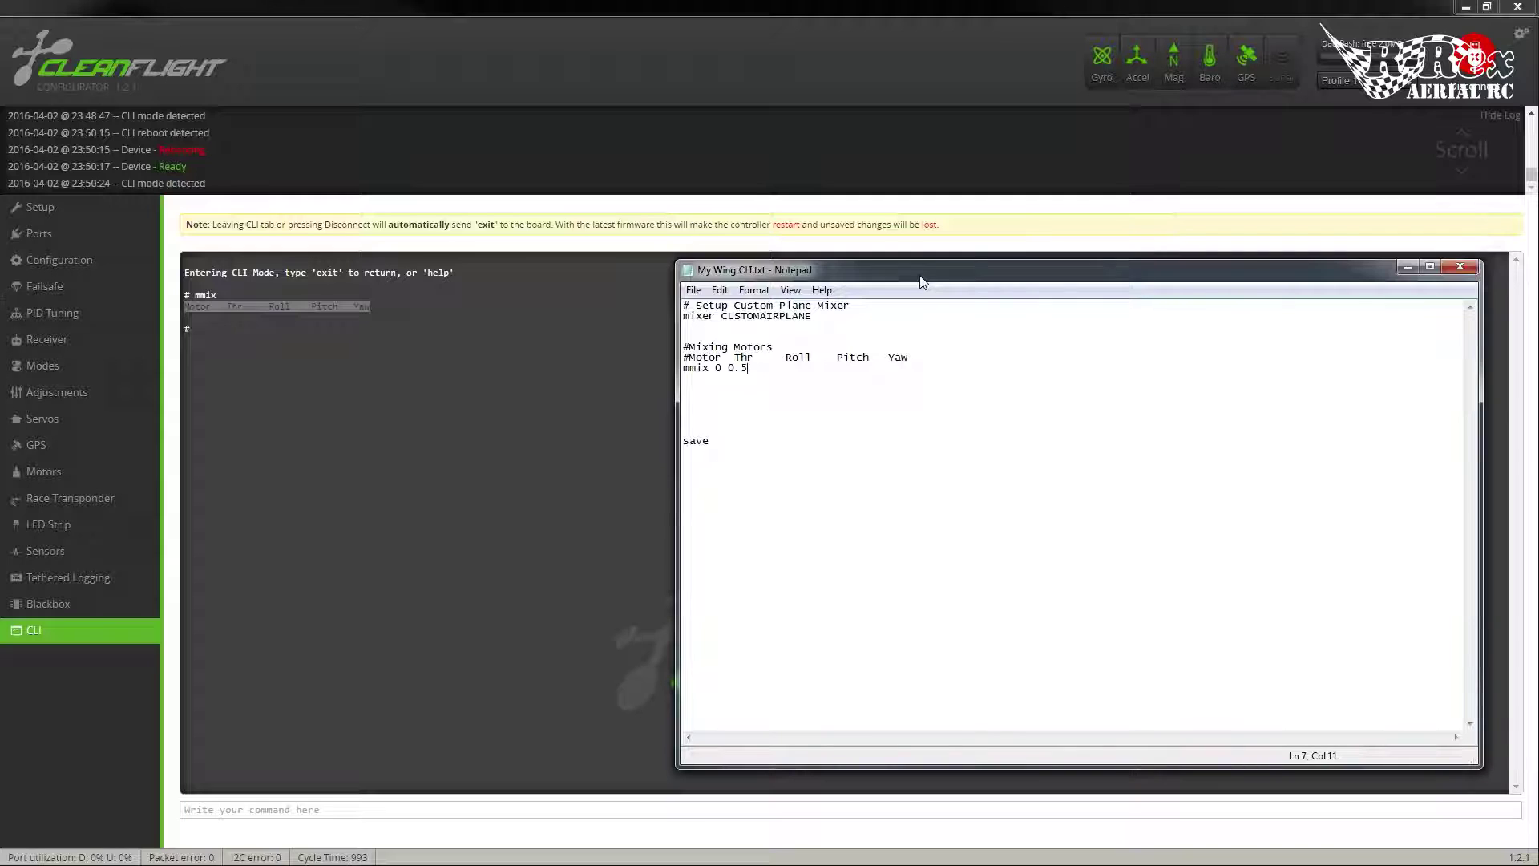
Change the motor rule's throttle to 1 and complete it with roll 0, pitch 0 and yaw 0.3
key(BackSpace)
key(BackSpace)
key(BackSpace)
text(1)
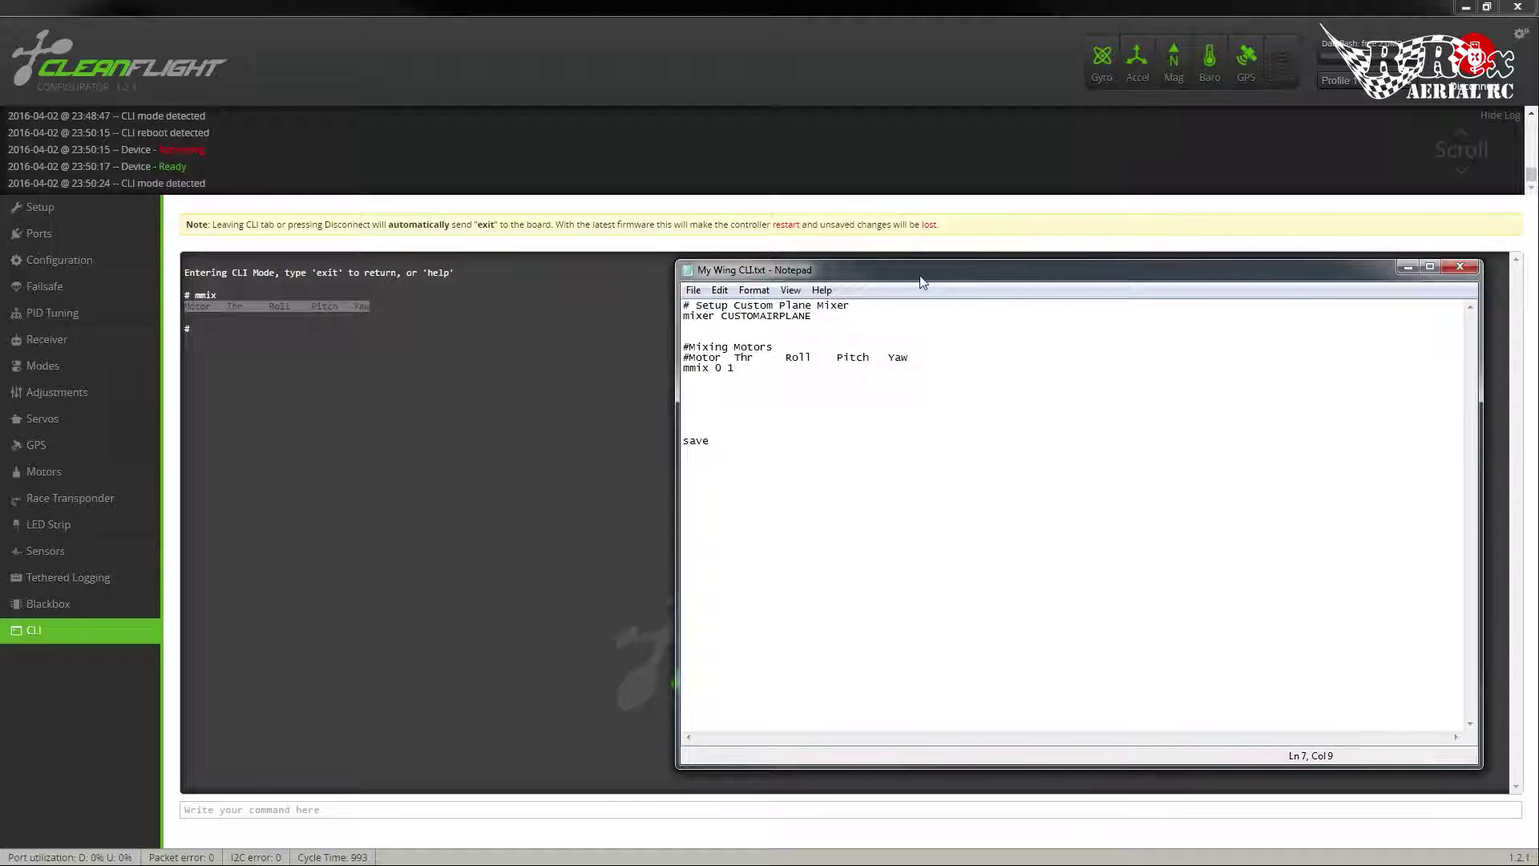
text( 0)
text( 0 0)
text(0.3)
key(Return)
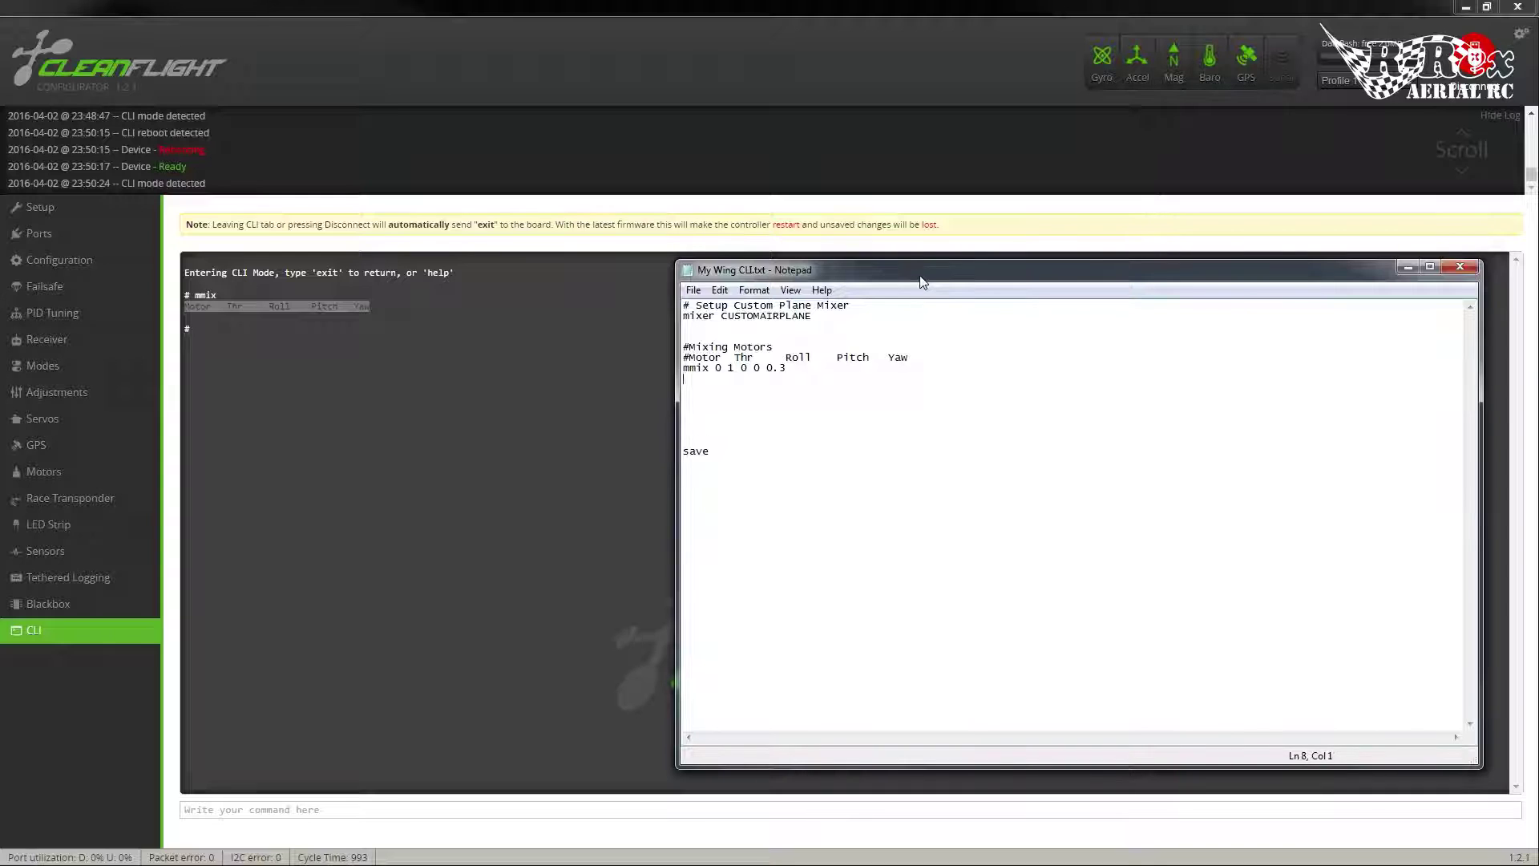
Add a second motor rule "mmix 1 1 0 0 -0.3" and comment out both differential-thrust rules with "#"
text(mix 1 1 0 0 -0.3)
key(shift+Home)
key(Left)
key(Left)
text(#)
key(Left)
key(Down)
text(#)
key(Down)
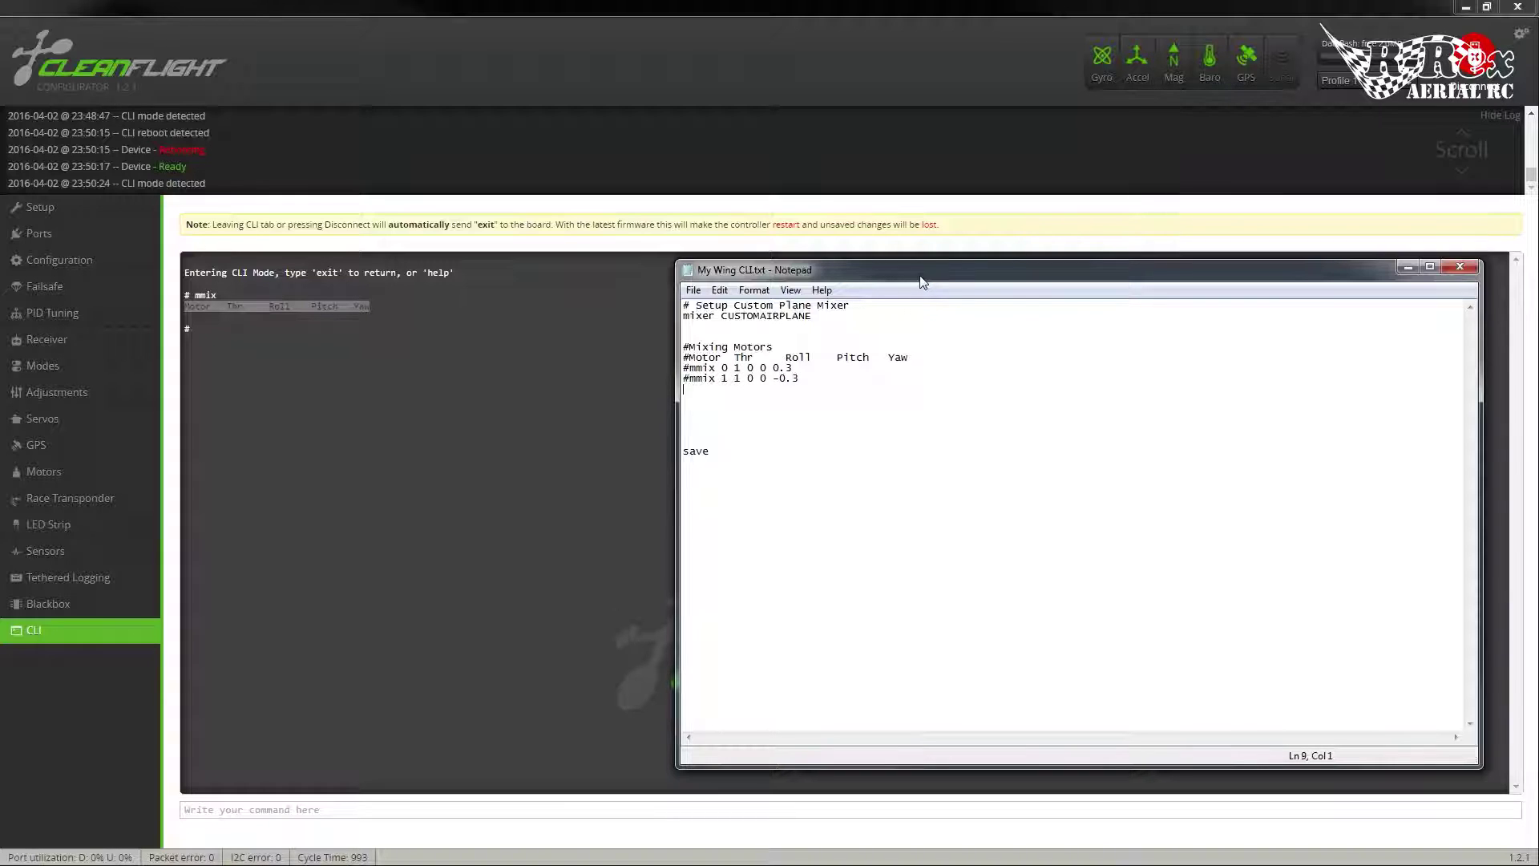
Add the lines "mmix reset" and "mmix 0 1 0 0 0" below the commented-out motor rules
key(Up)
key(shift+End)
key(Down)
key(Down)
key(ctrl+v)
key(BackSpace)
text(0)
key(Return)
key(Up)
text(mmix reset)
key(Down)
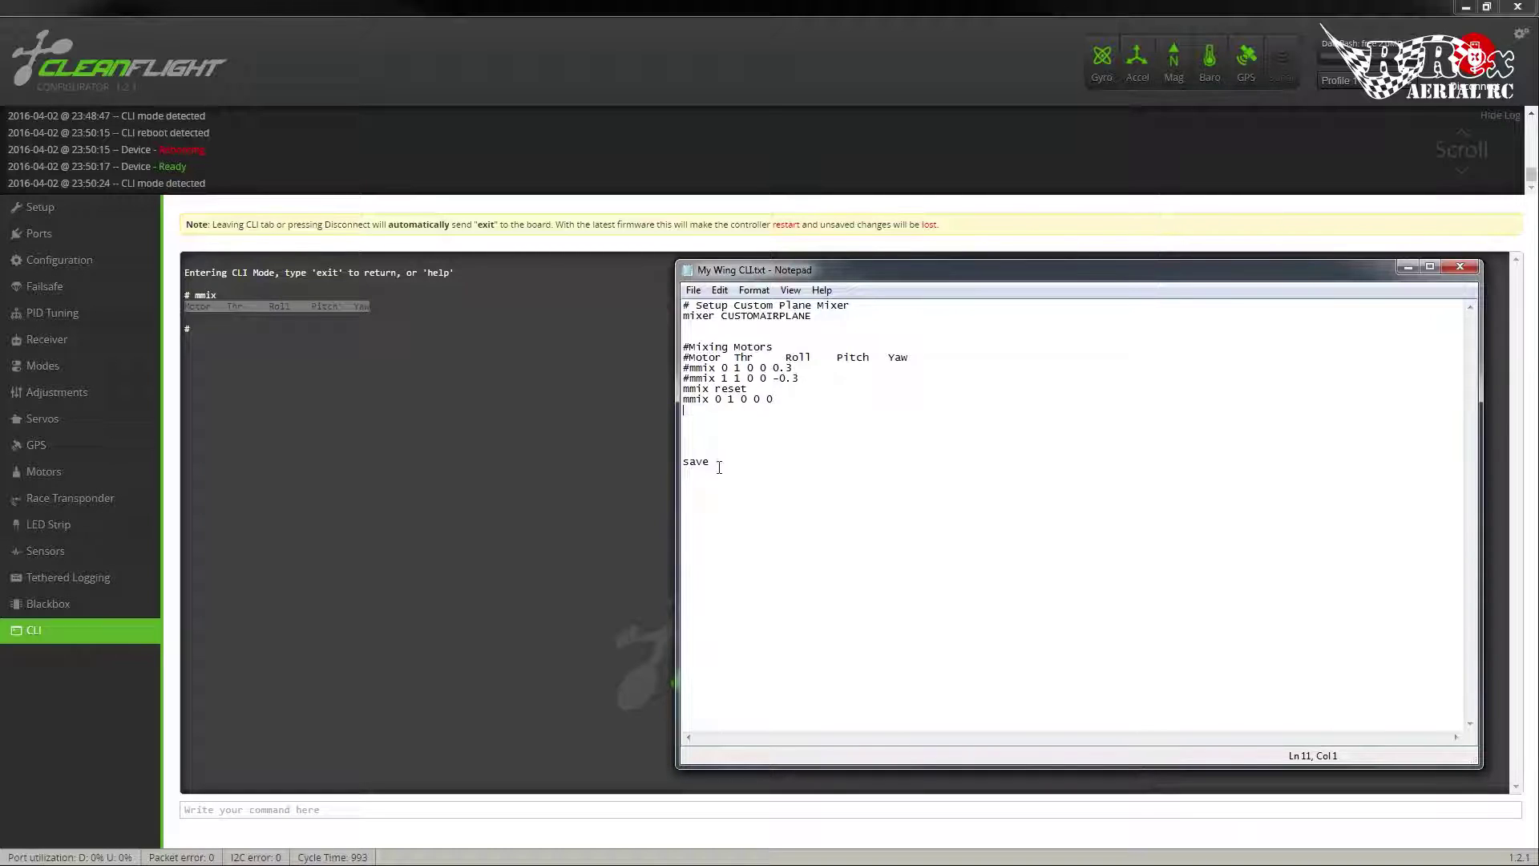
Copy the whole Notepad script and run it in the Cleanflight CLI
key(ctrl+a)
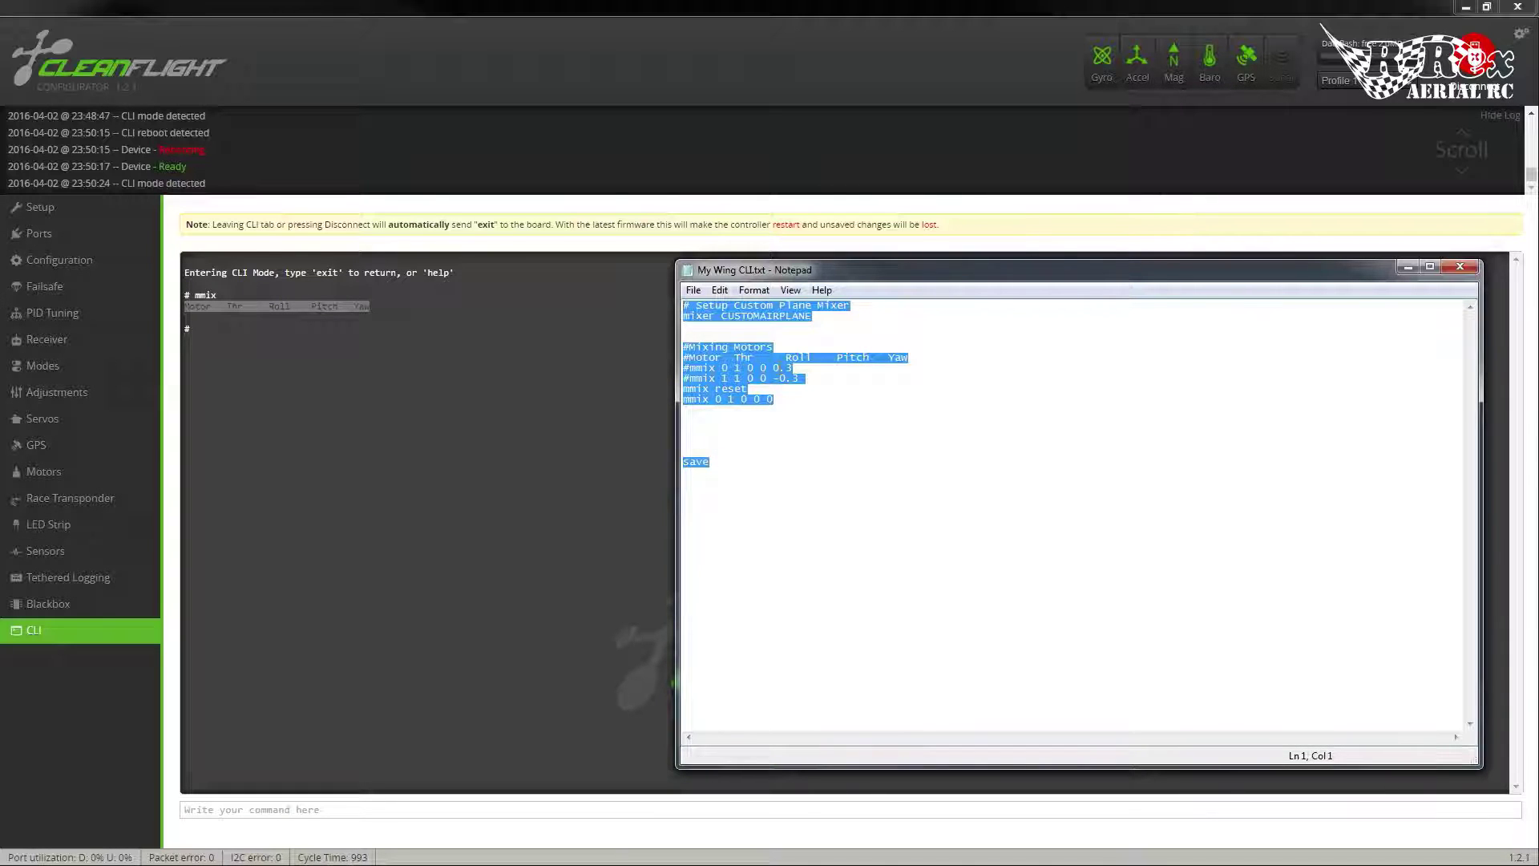
click(321, 804)
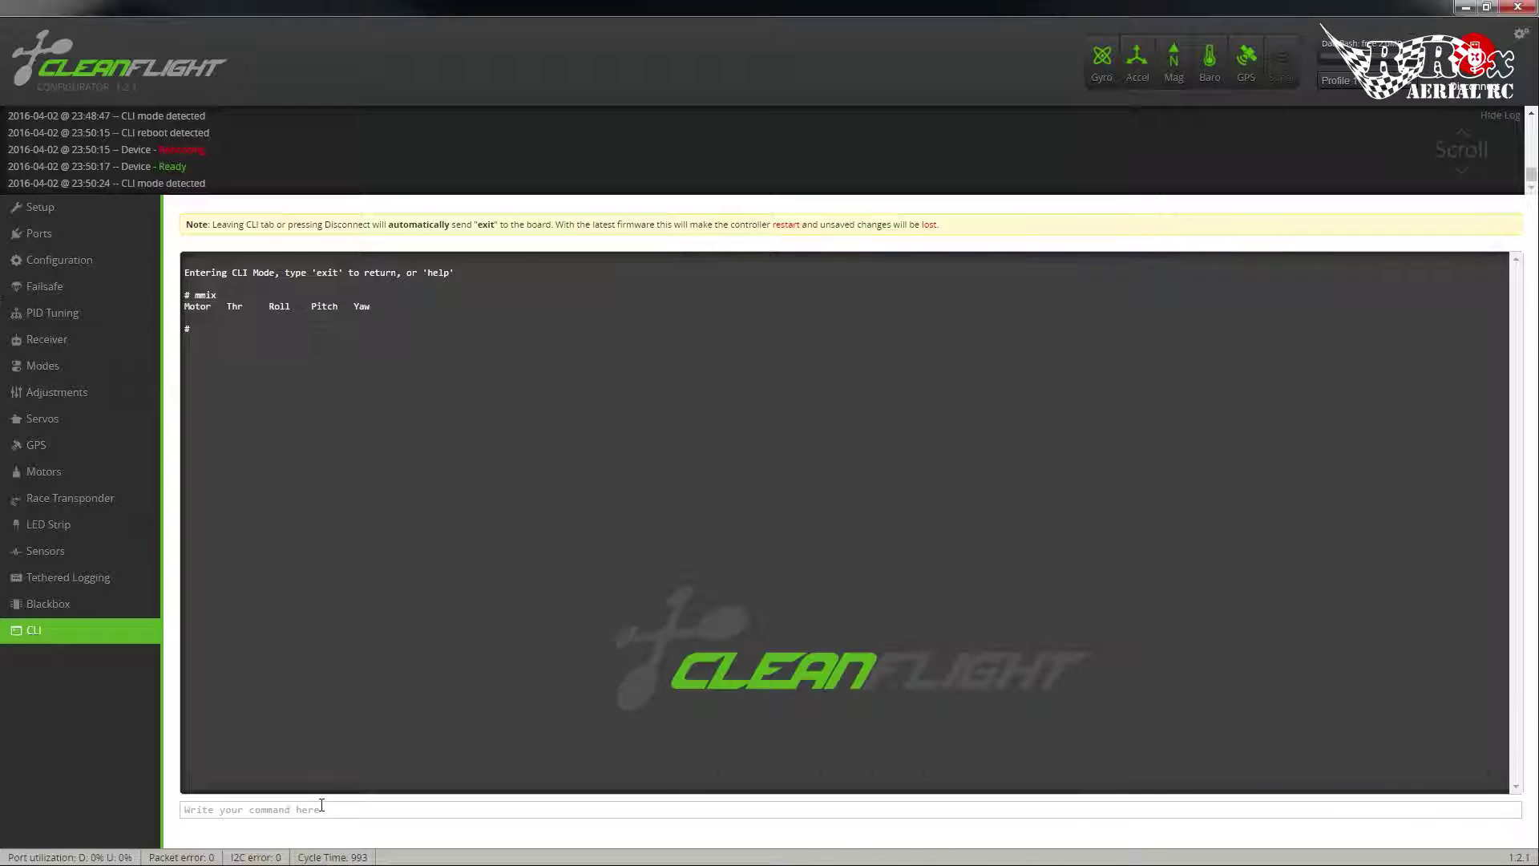
key(ctrl+v)
key(Return)
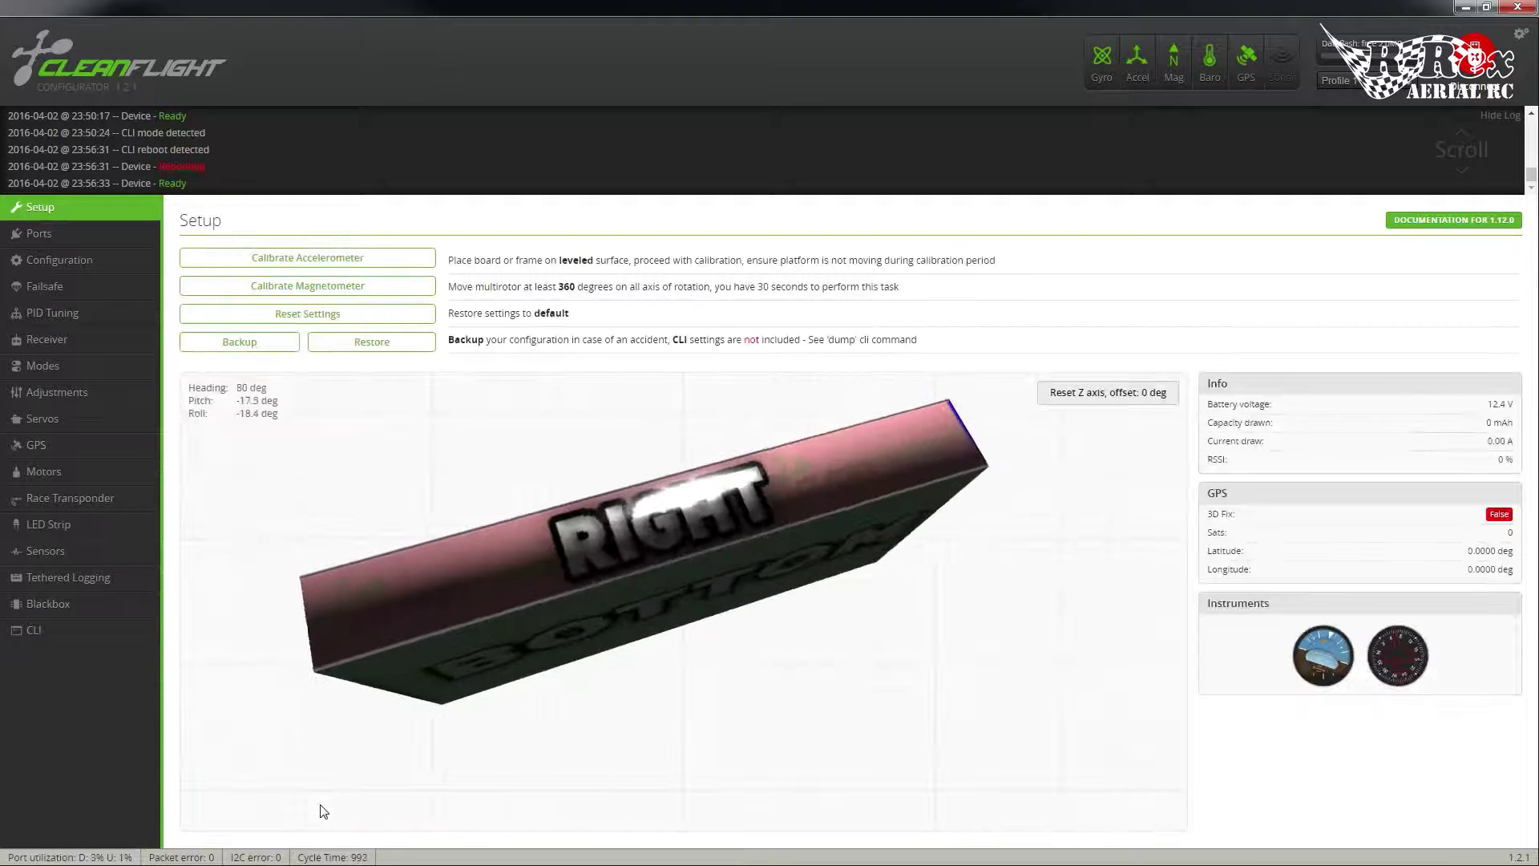
Reopen the CLI, query the motor mix with "mmix" and the servo mix with "smix", and copy the servo mix column header
click(24, 632)
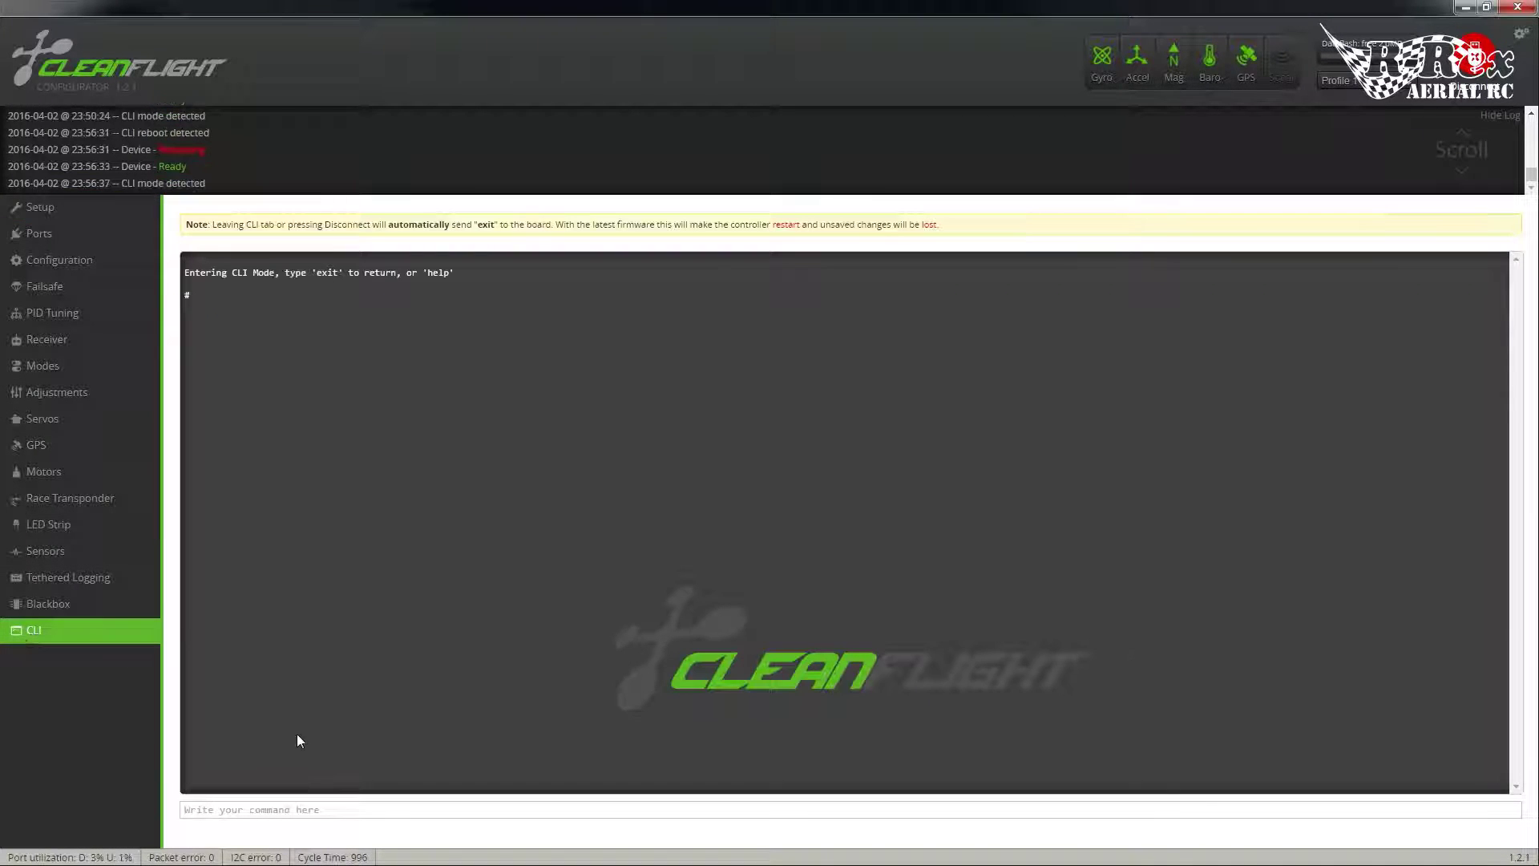
text(mmix)
key(Return)
text(smix)
key(Return)
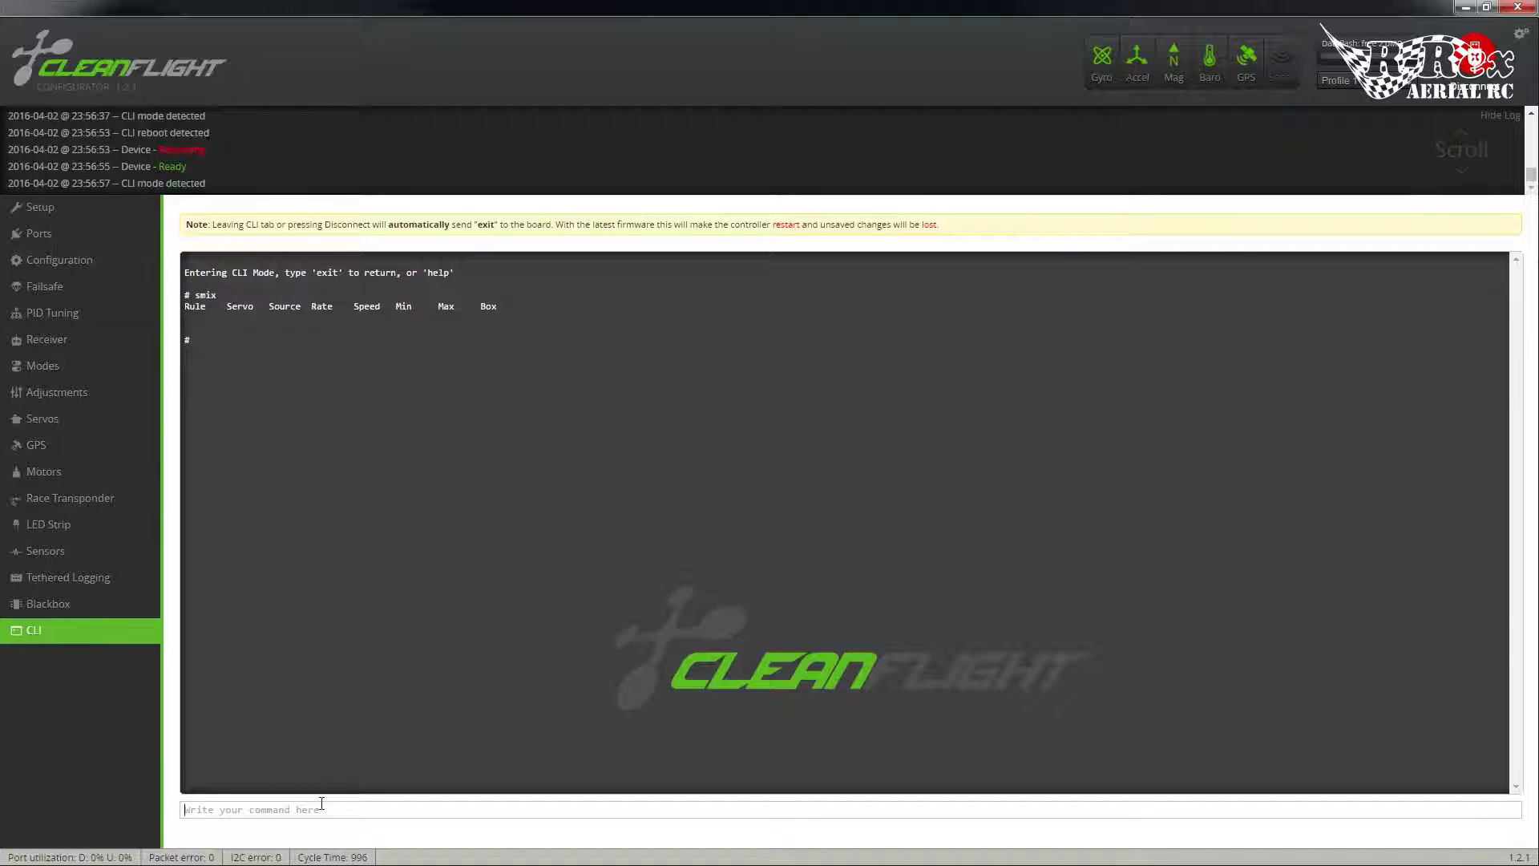
drag(186, 310, 502, 312)
key(ctrl+c)
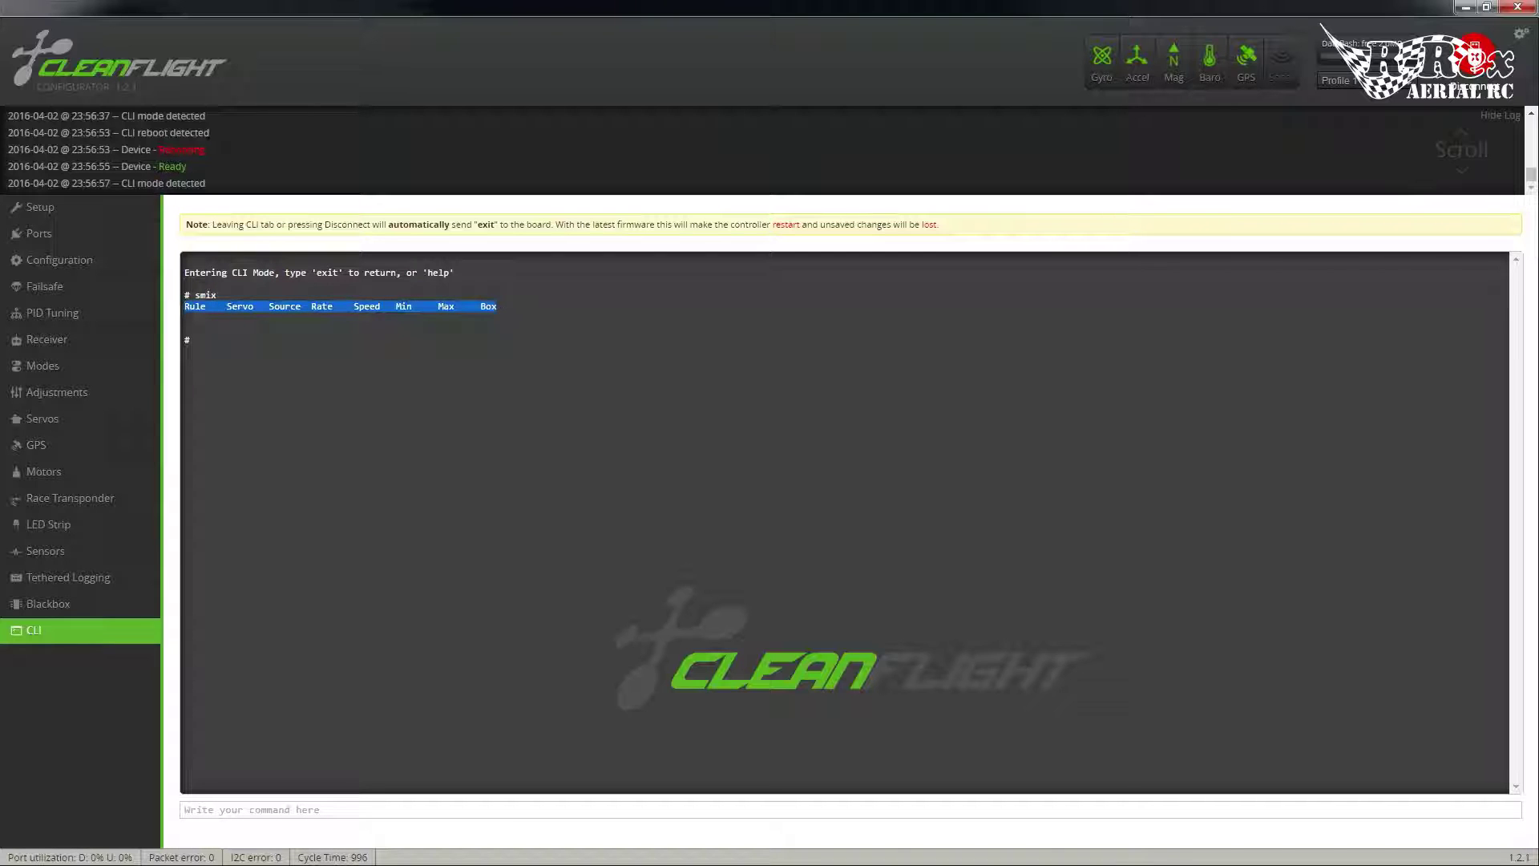
In the Notepad script, add a blank line after the motor rules and put a space after the "#" in both motor heading comments
key(alt+Tab)
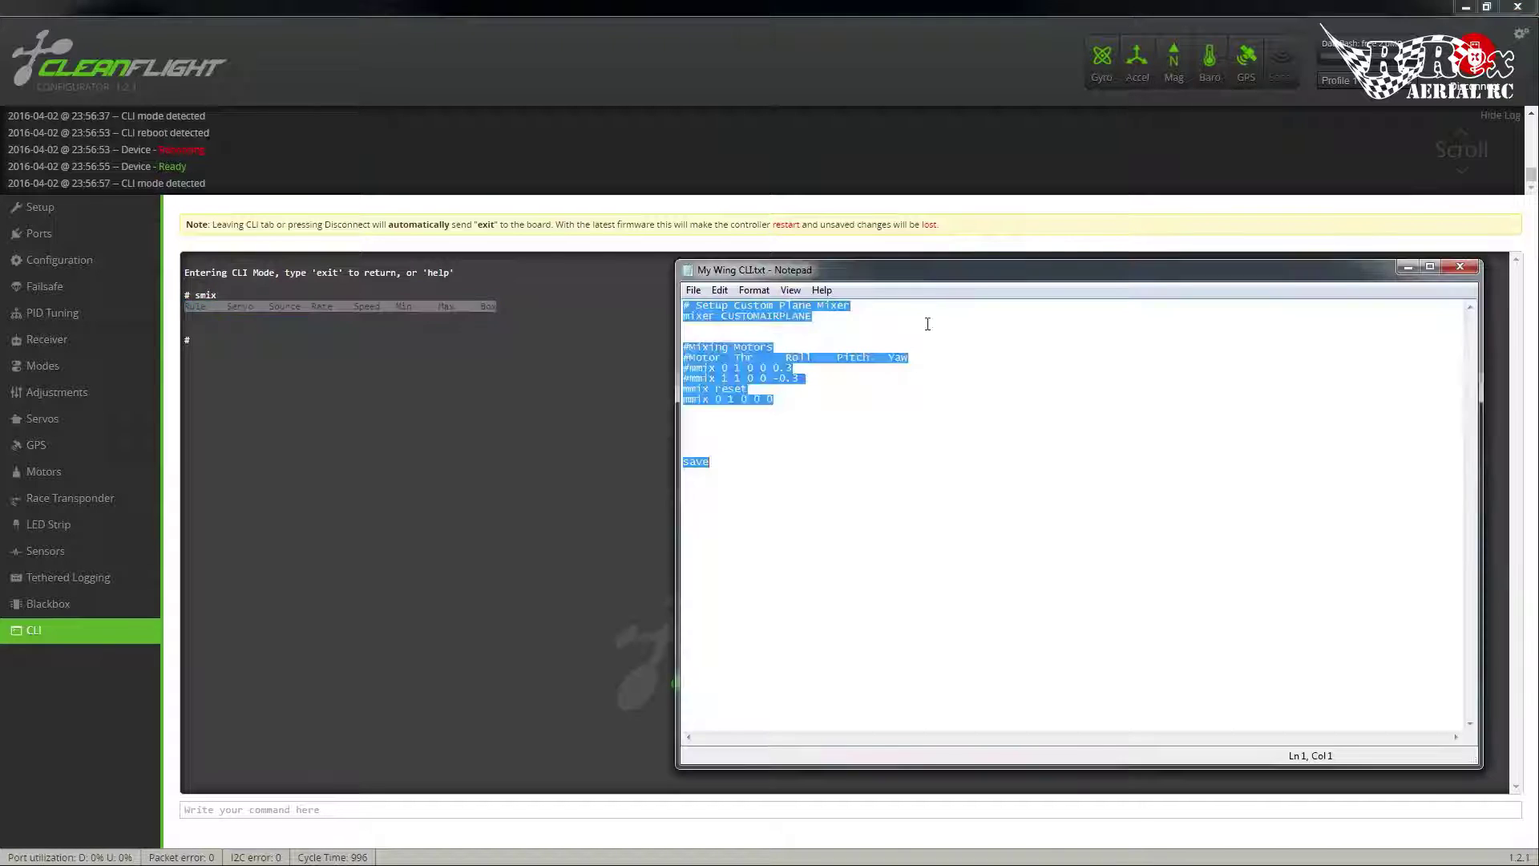
click(821, 415)
key(Return)
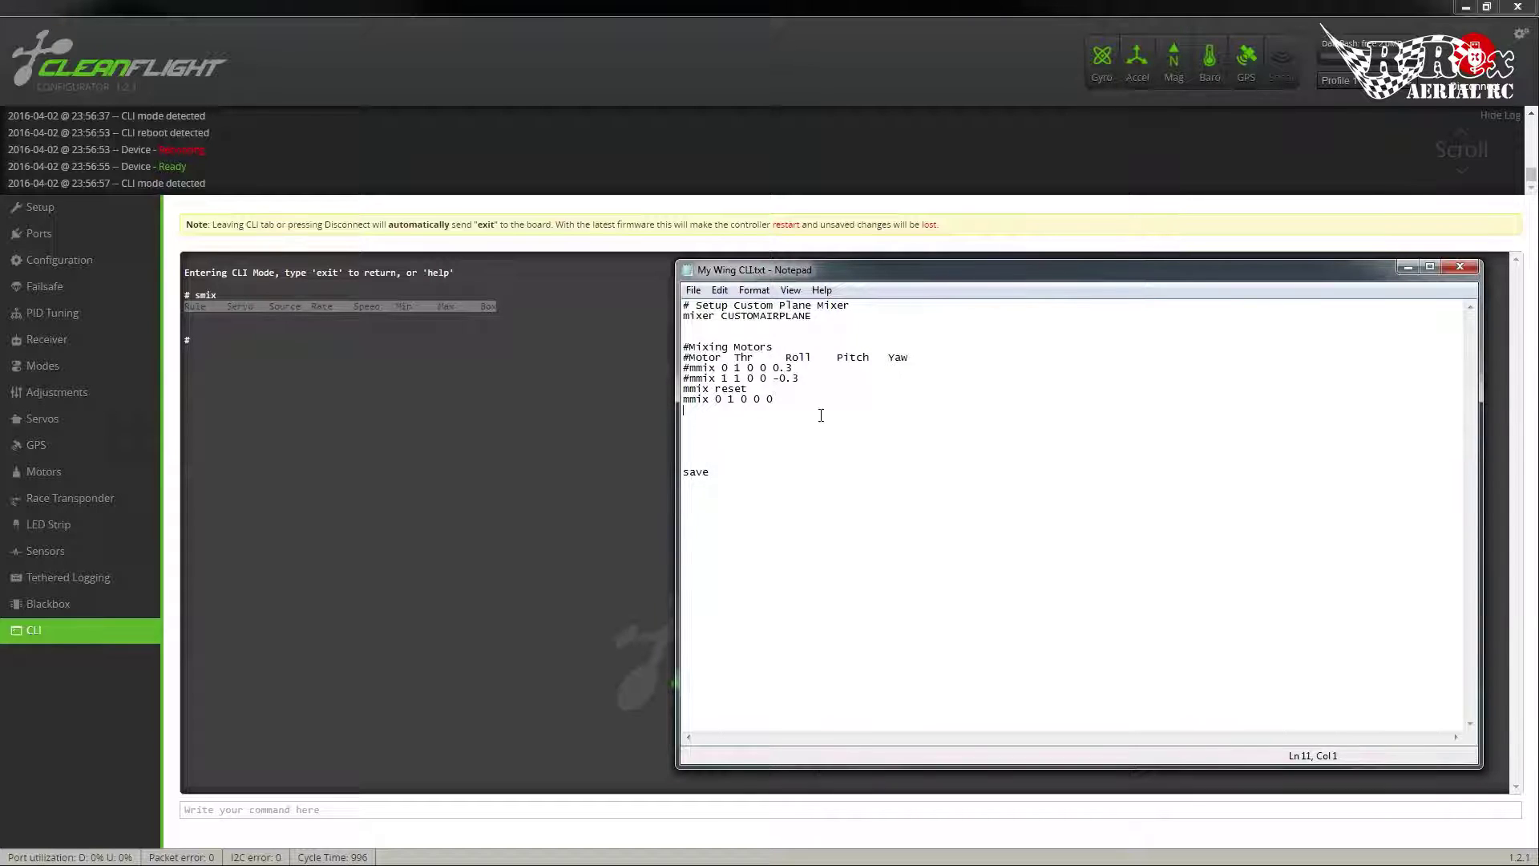
key(Up)
key(Up)
key(Up)
key(Up)
key(Up)
key(Up)
key(Up)
key(Left)
Add a "#Servo Mixing" comment below the motor rules, followed by a "smix reset" line
key(Down)
key(Down)
key(Down)
key(Down)
key(Down)
key(Down)
key(Down)
text(#Servo Mixing)
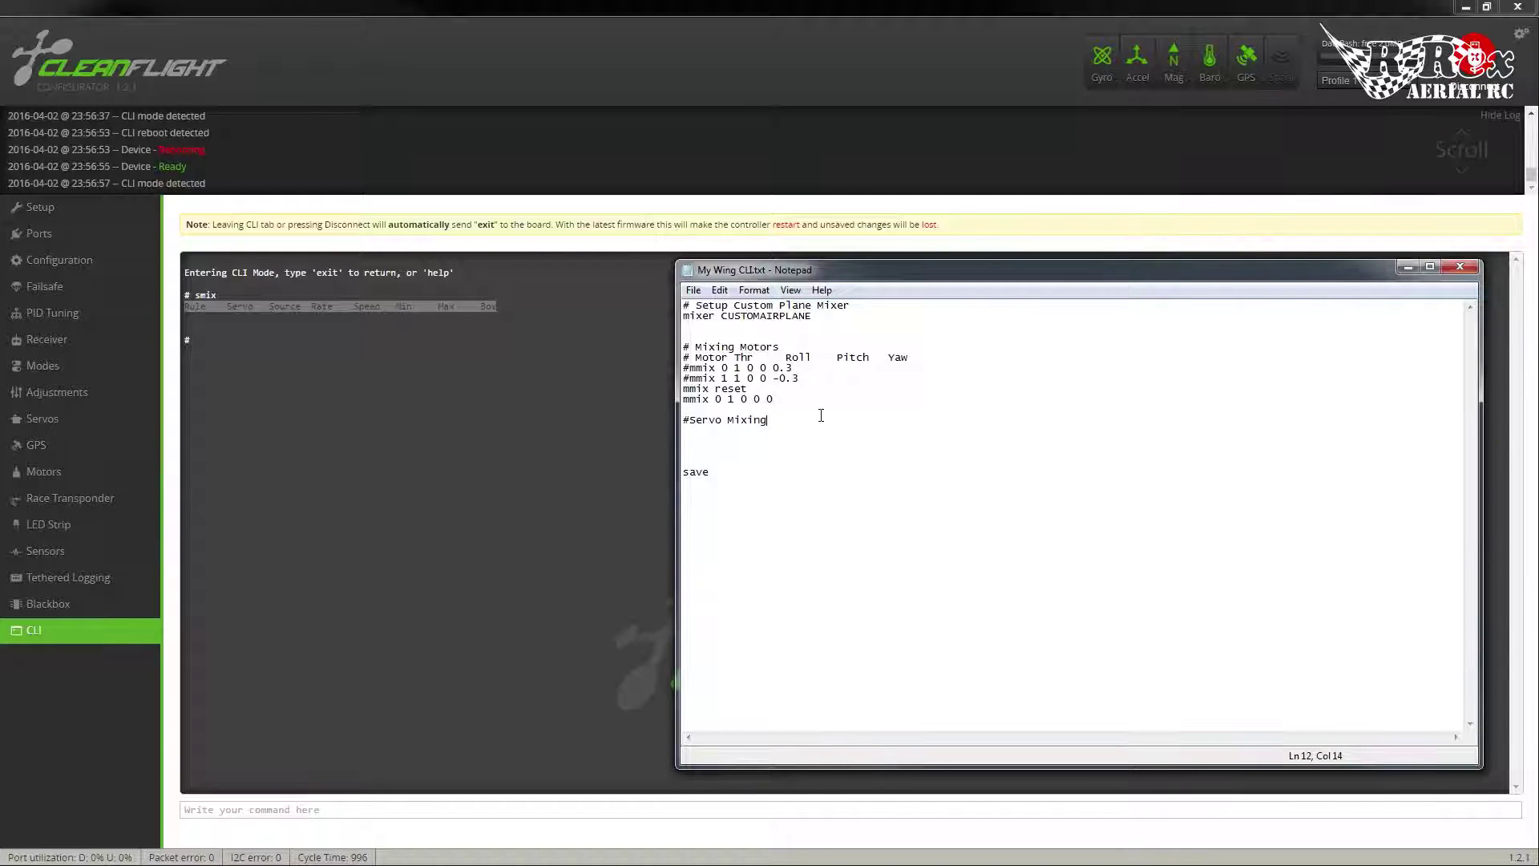
key(Return)
text(mix reset)
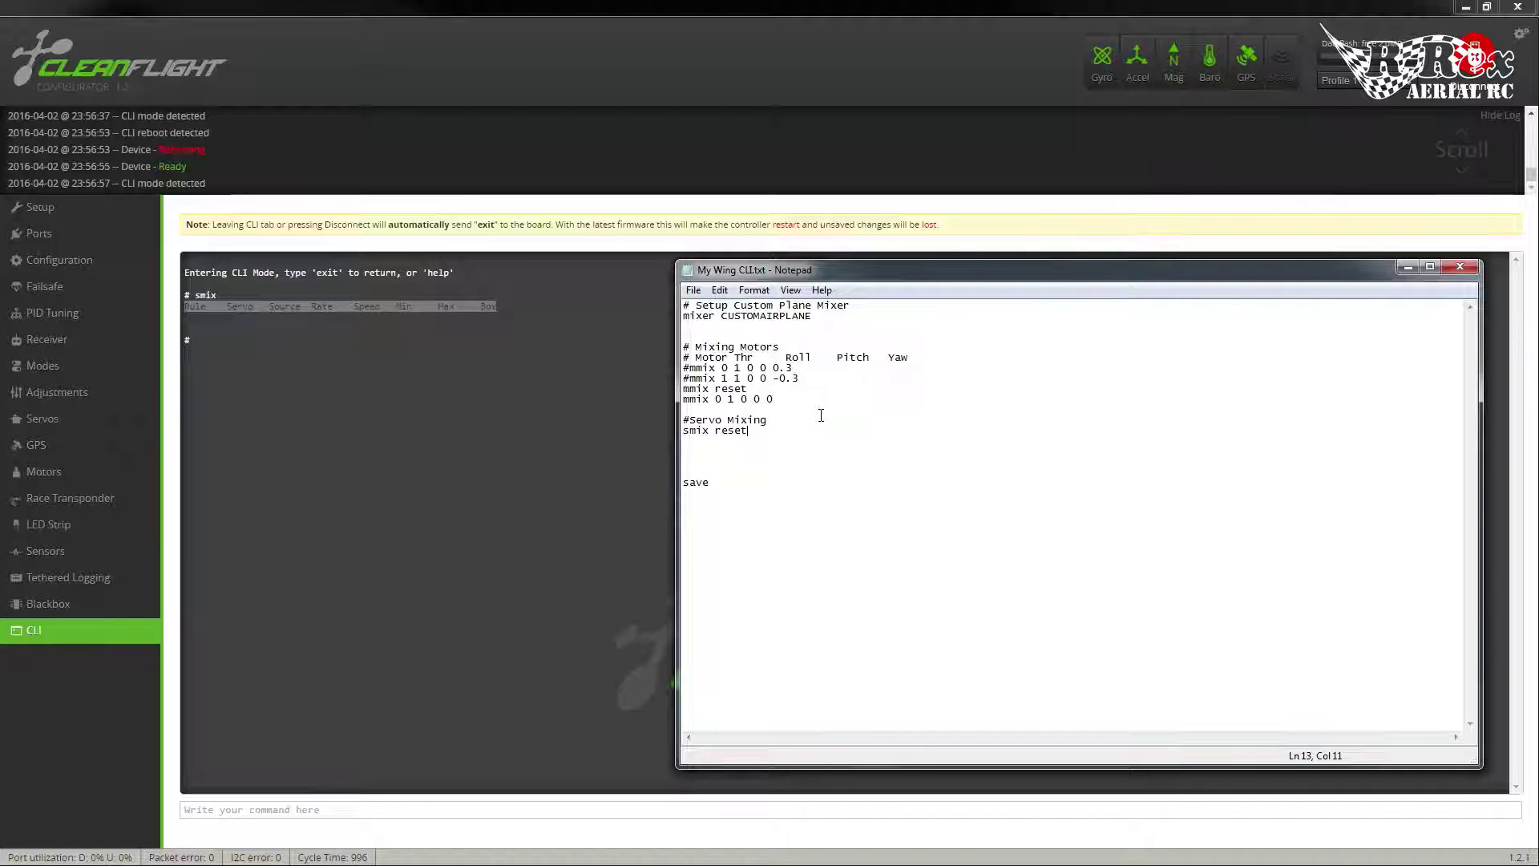
key(Return)
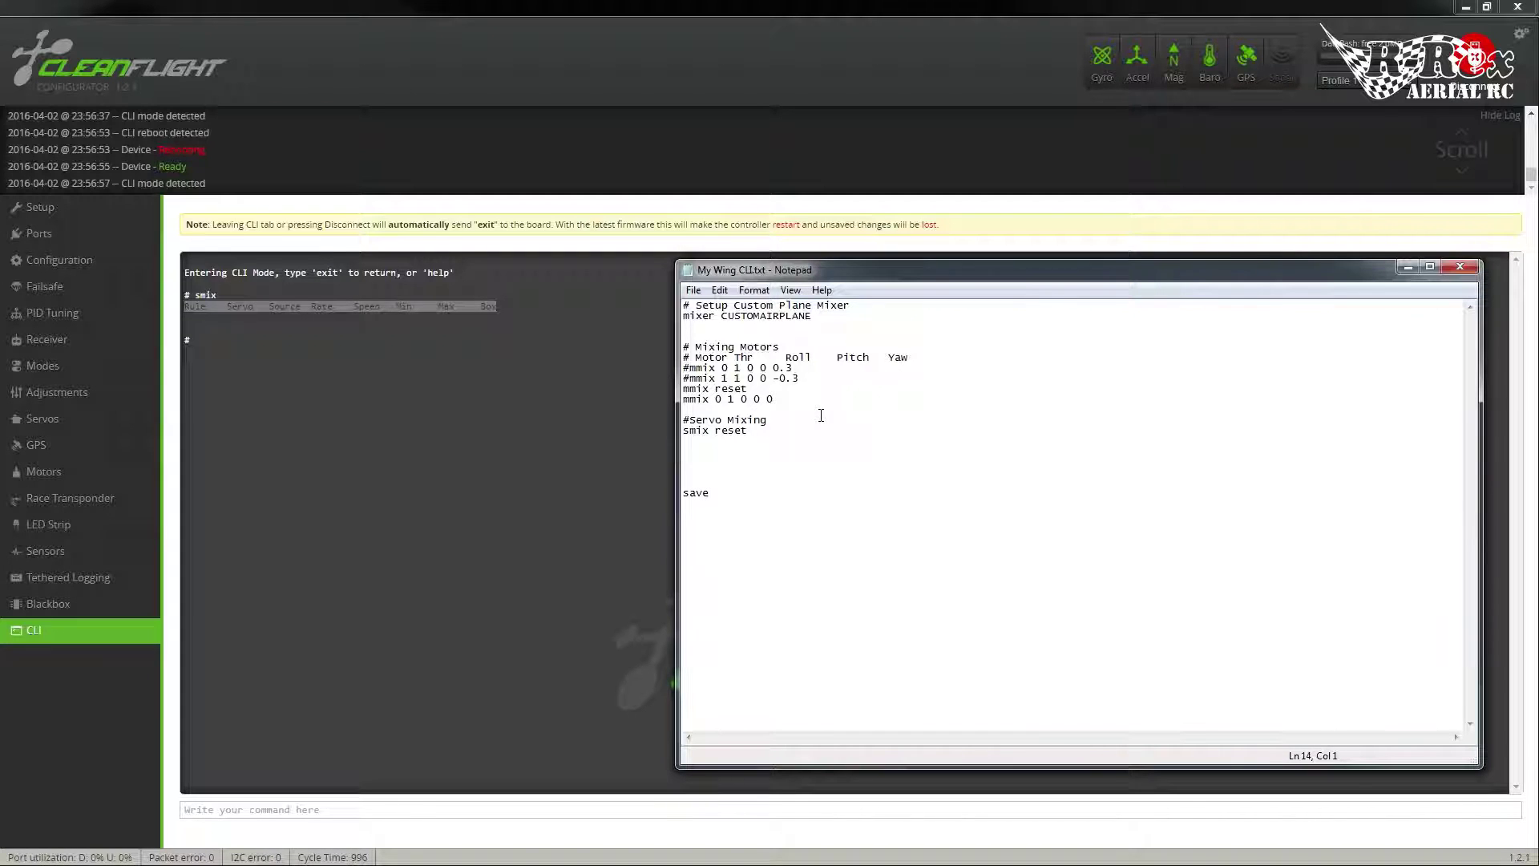
Copy the smix column header from the CLI and paste it as a "#" comment between "#Servo Mixing" and "smix reset"
right_click(364, 302)
click(373, 308)
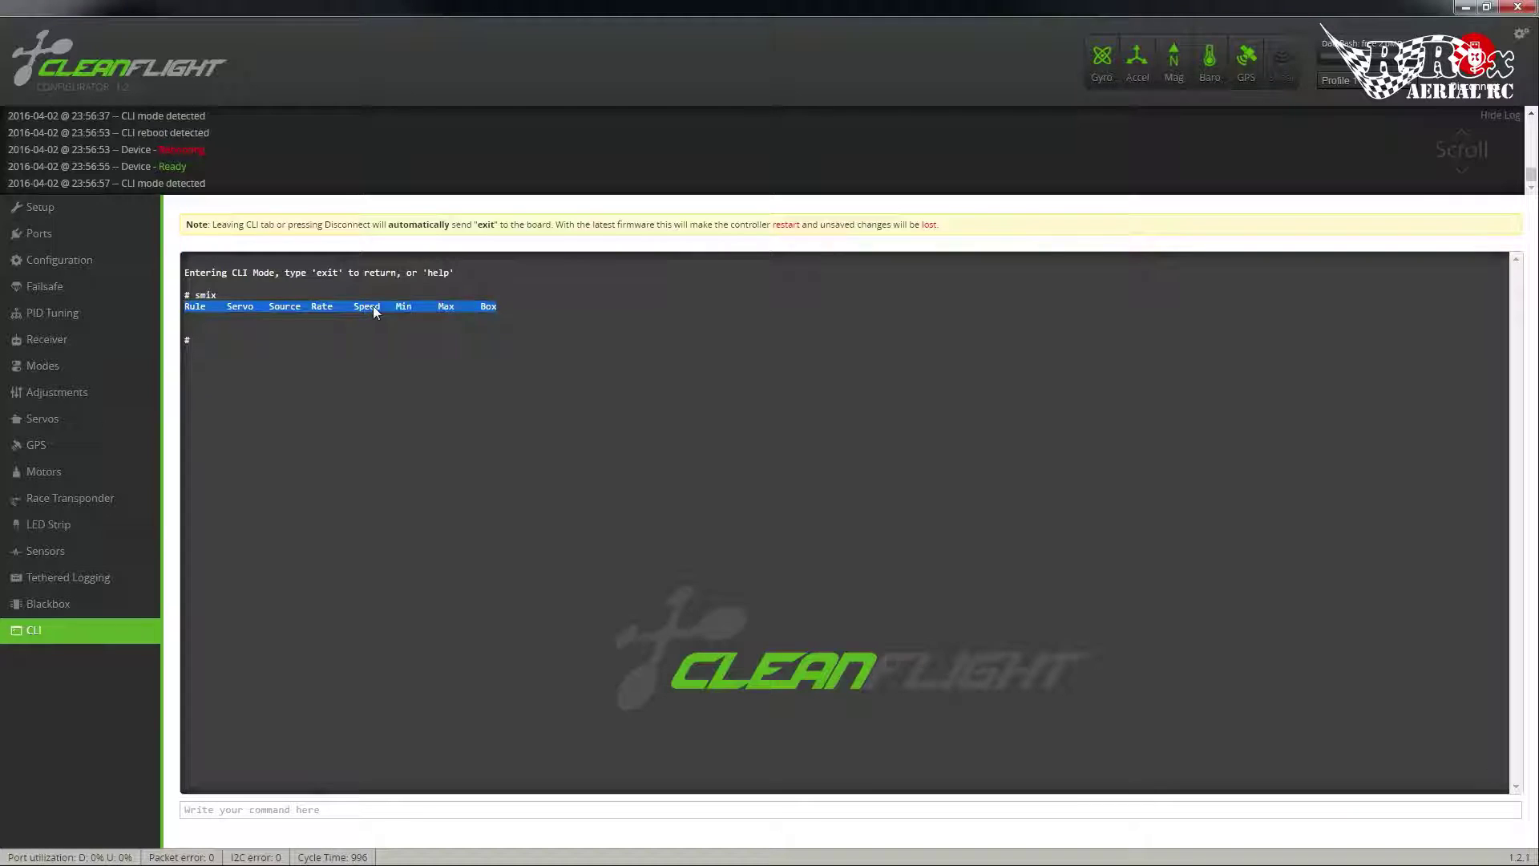
key(alt+Tab)
click(815, 417)
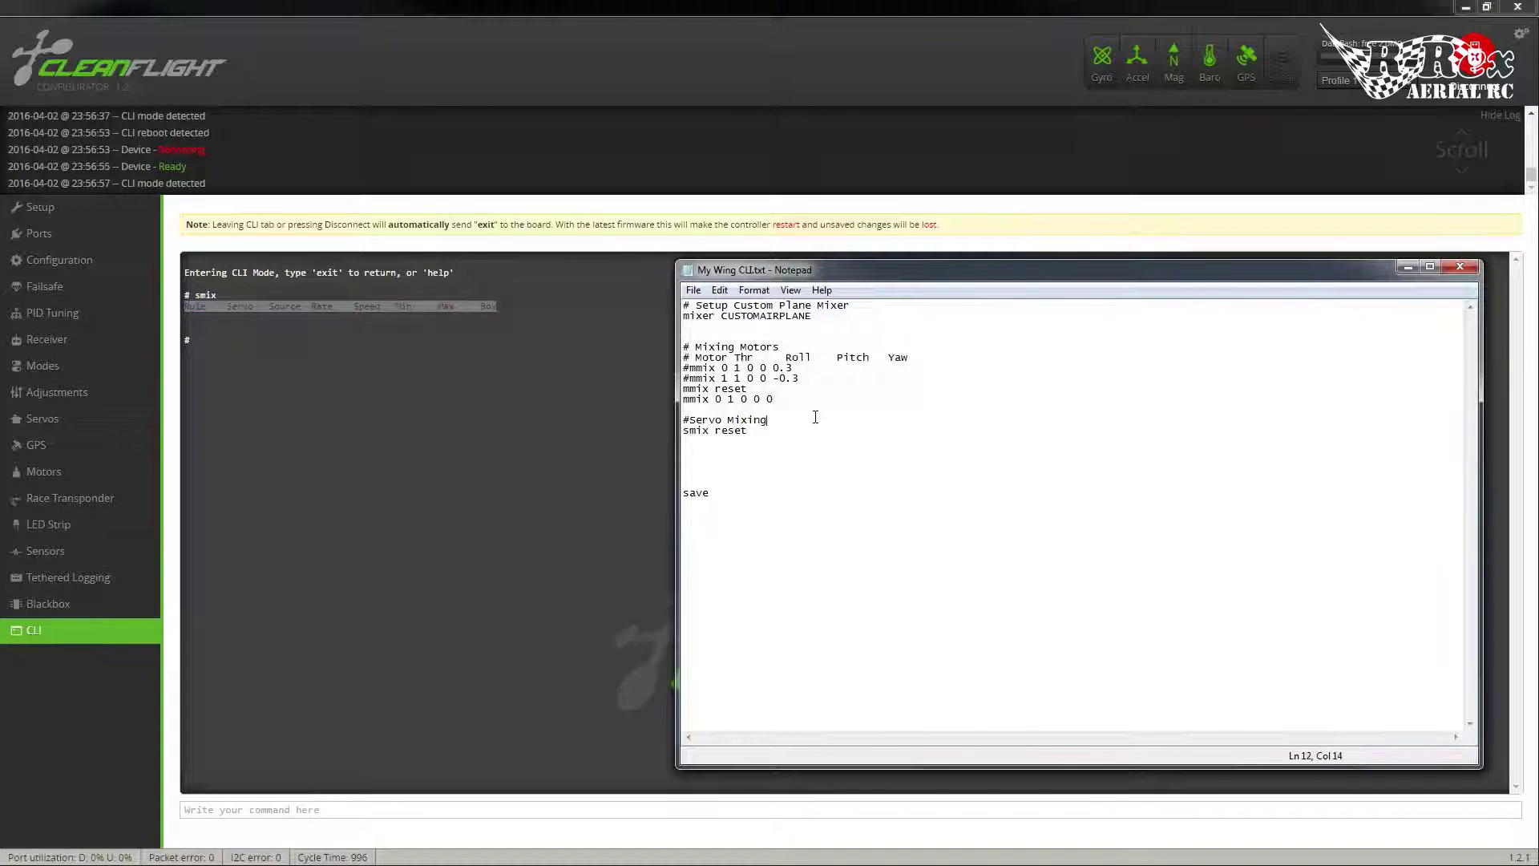
key(Return)
text(#)
key(ctrl+v)
Put a space after the "#" in both servo comments and start a servo rule "smix 0 4" below "smix reset"
click(690, 419)
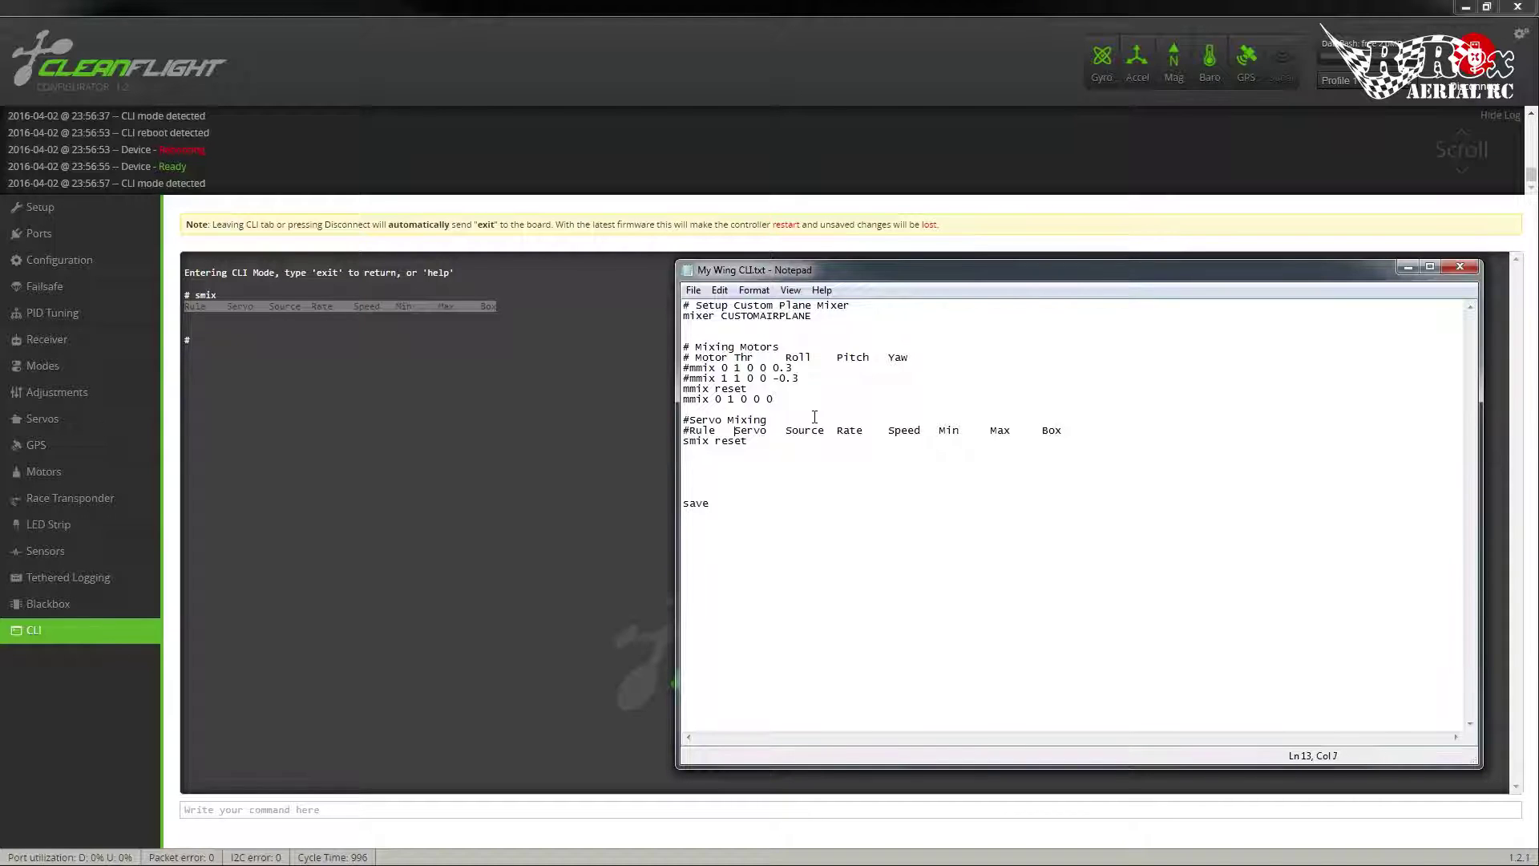
click(689, 431)
key(Down)
key(Down)
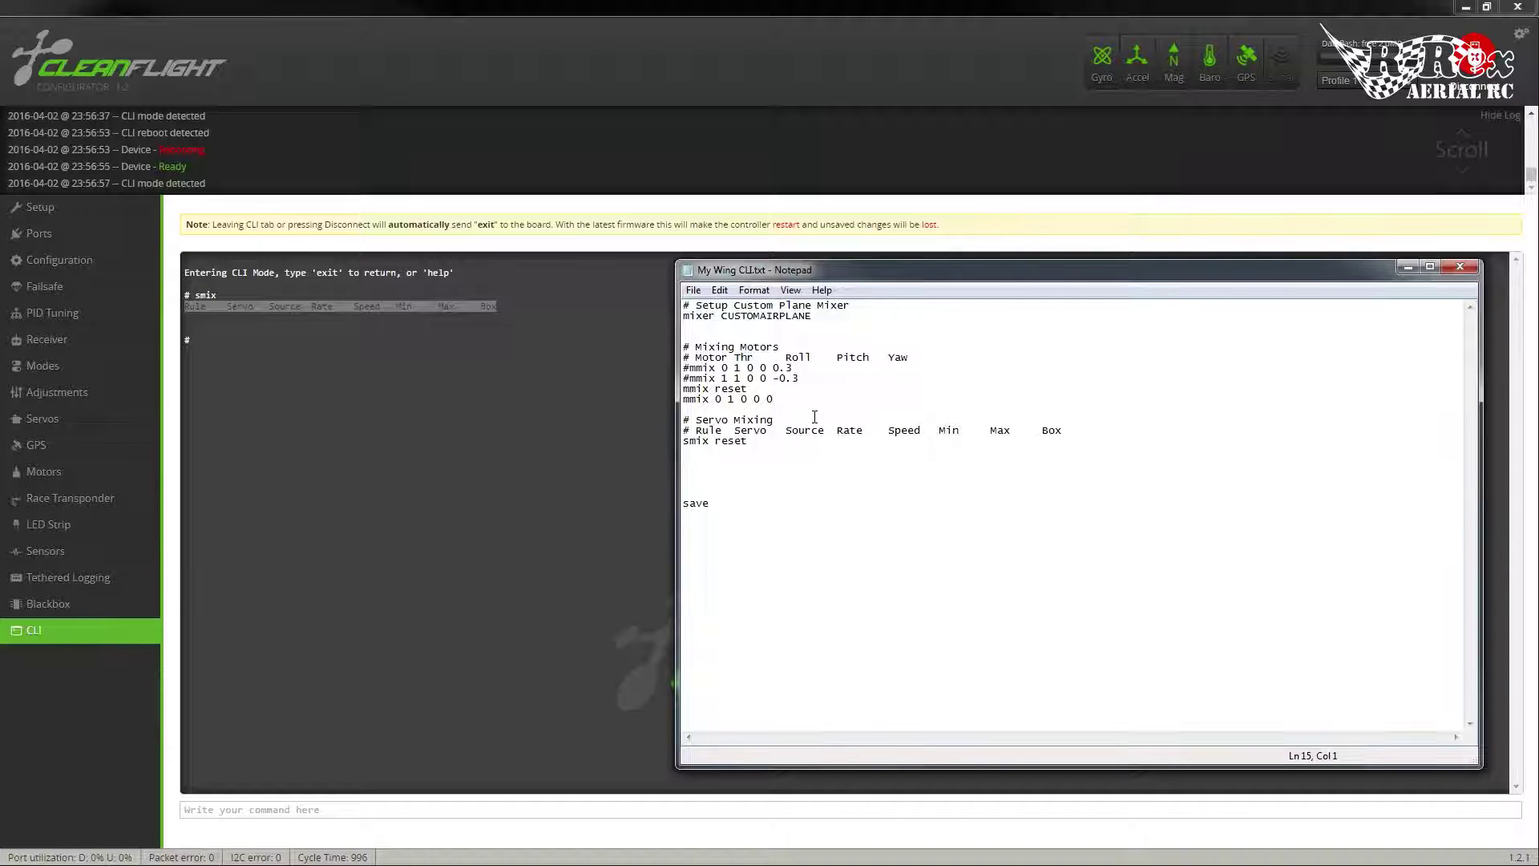
text(smix 0)
text(4)
Switch to the browser and examine the servo slot and input source tables in Cleanflight's Mixer.md documentation
key(alt+Tab)
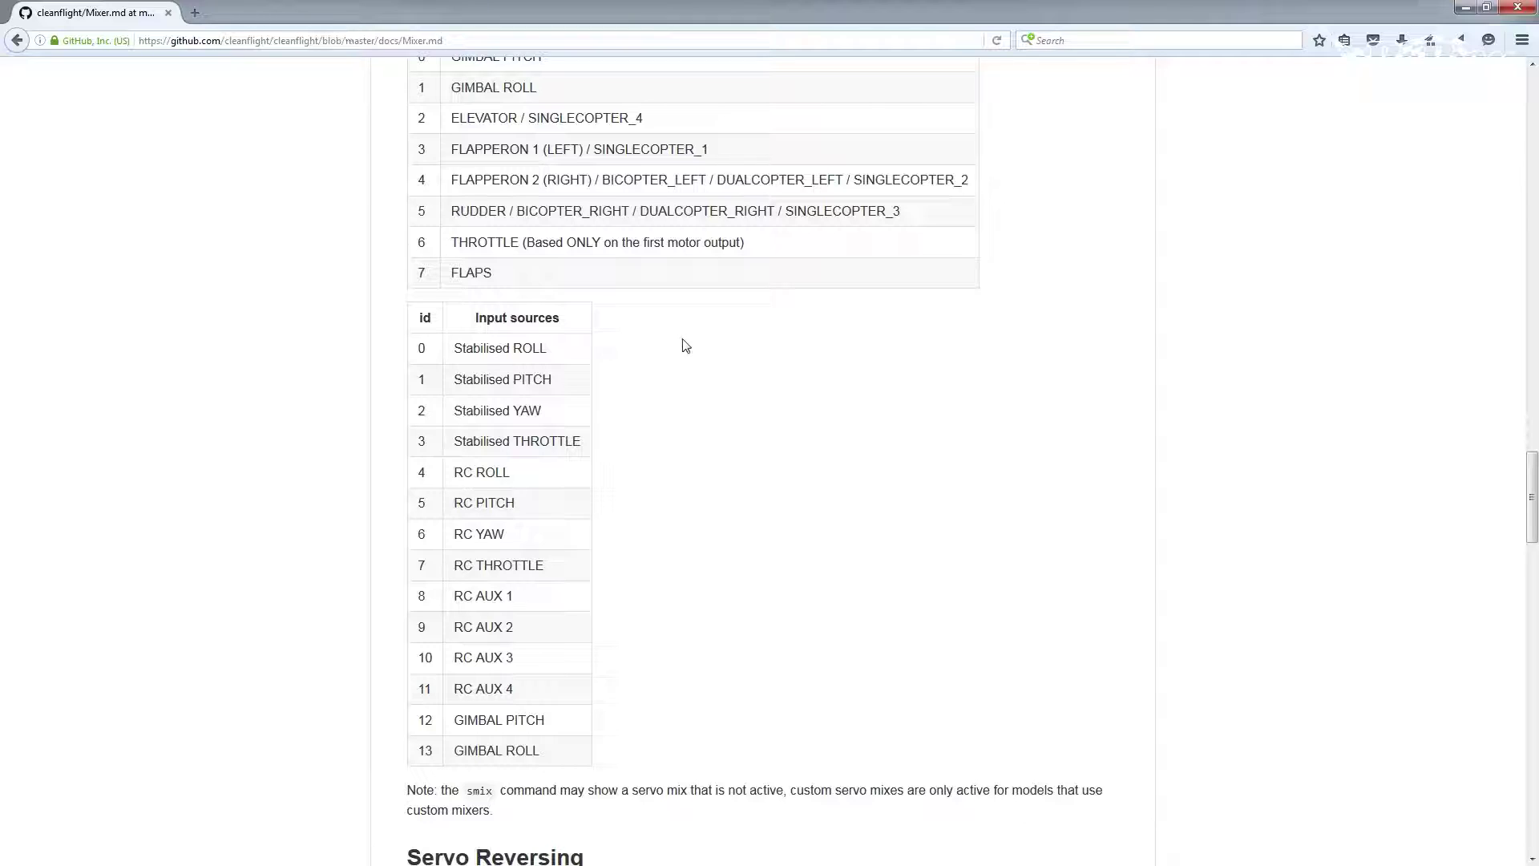
scroll(679, 411, up, 20)
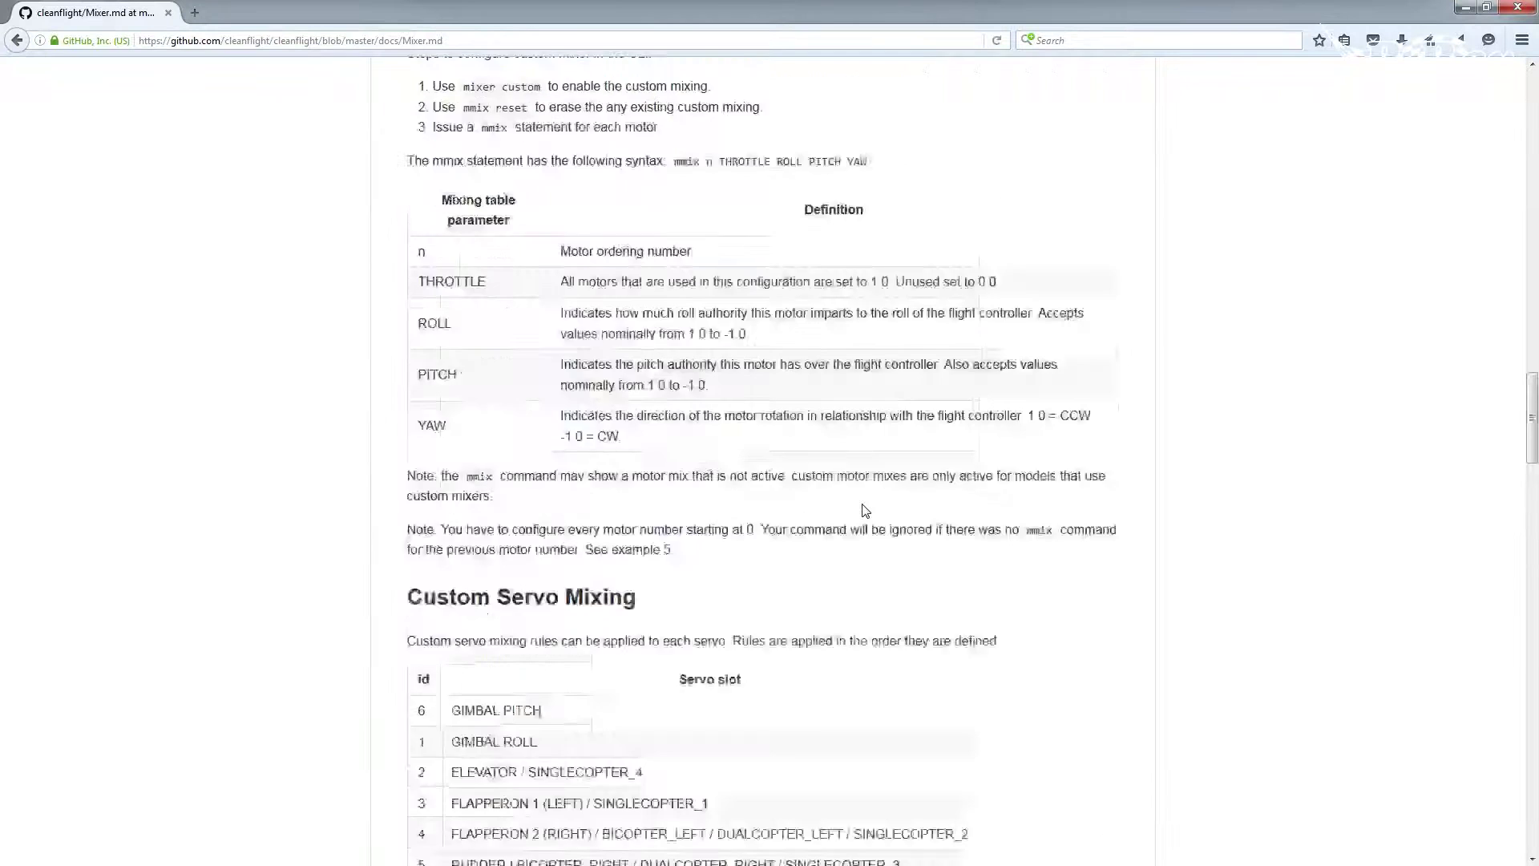
scroll(679, 411, up, 6)
scroll(676, 419, down, 20)
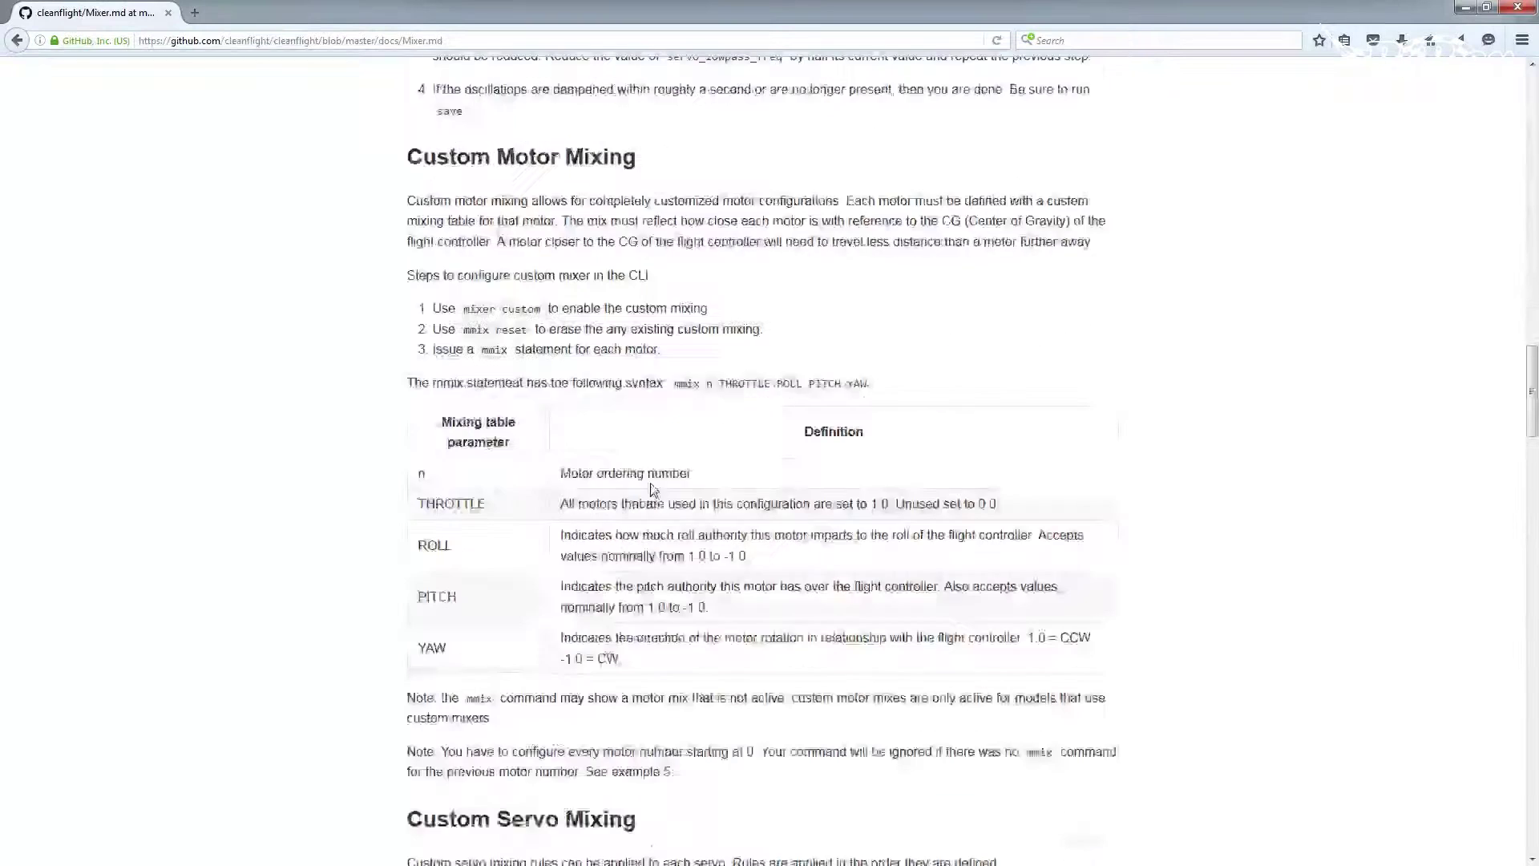
scroll(425, 153, up, 2)
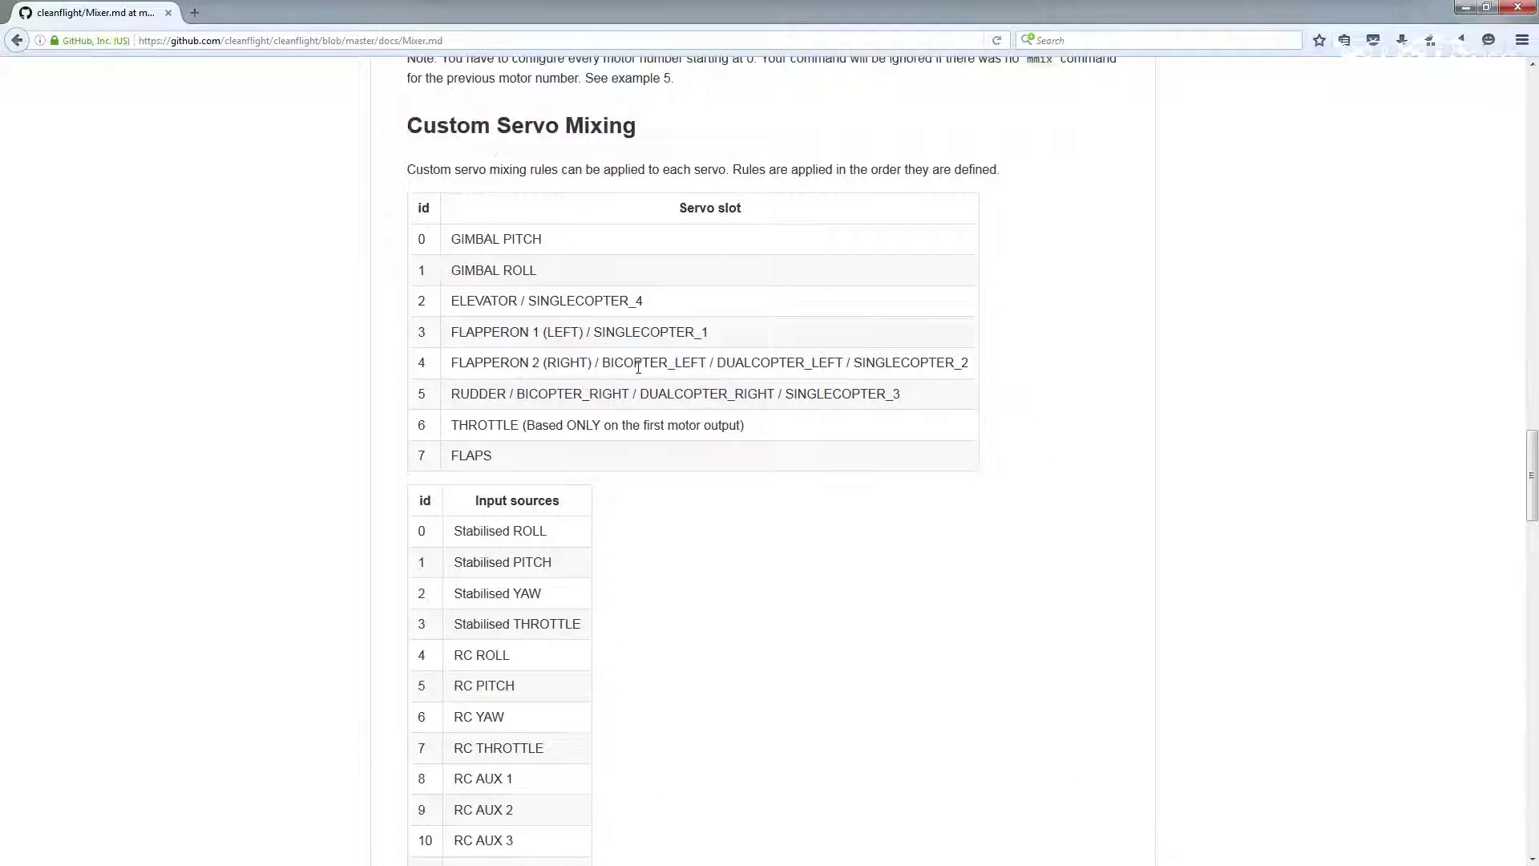
scroll(513, 405, down, 2)
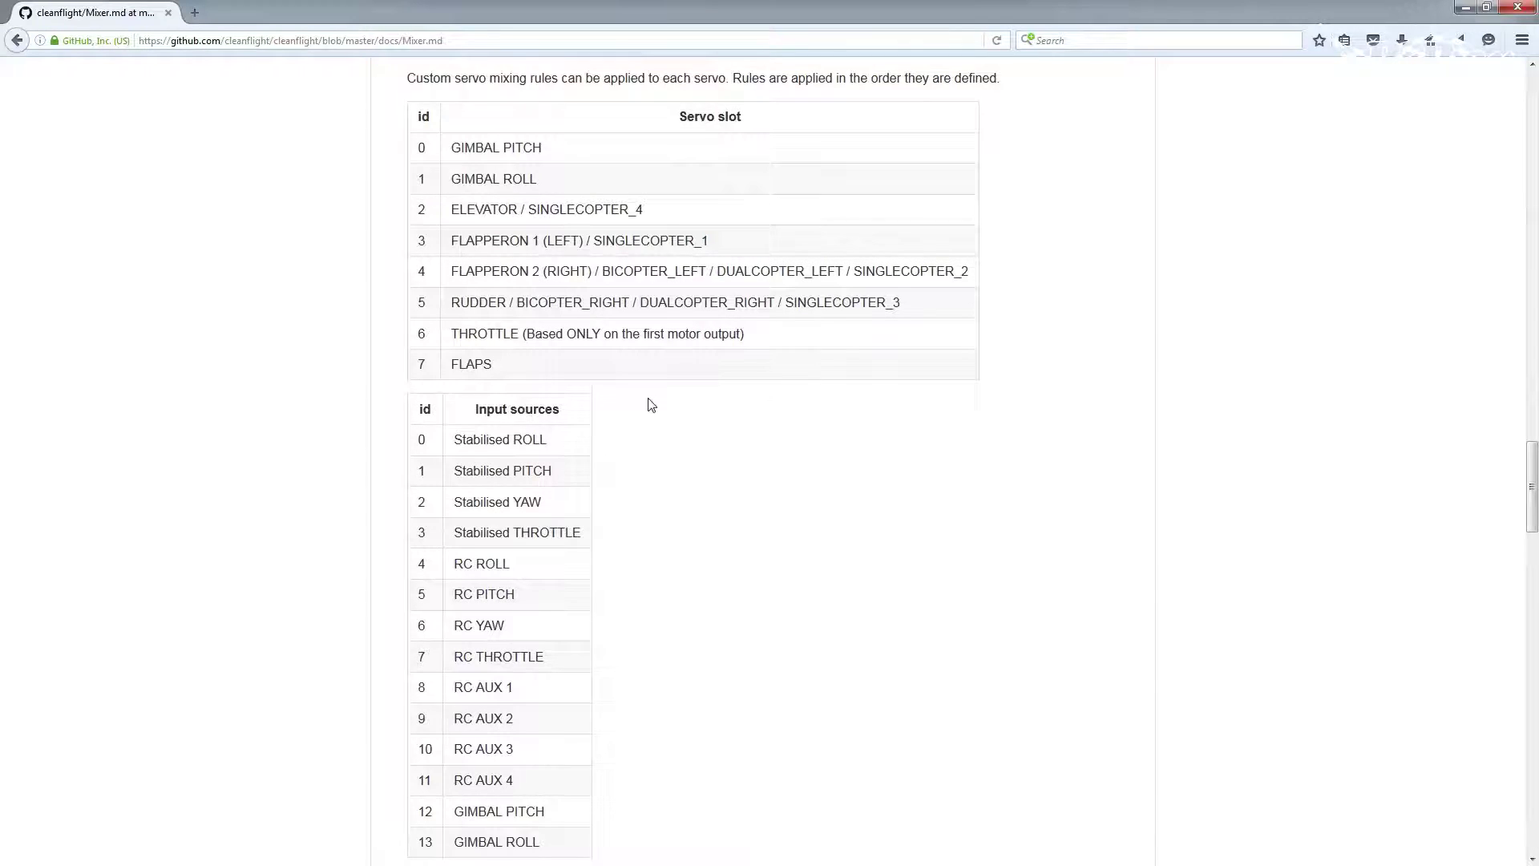
scroll(655, 406, down, 2)
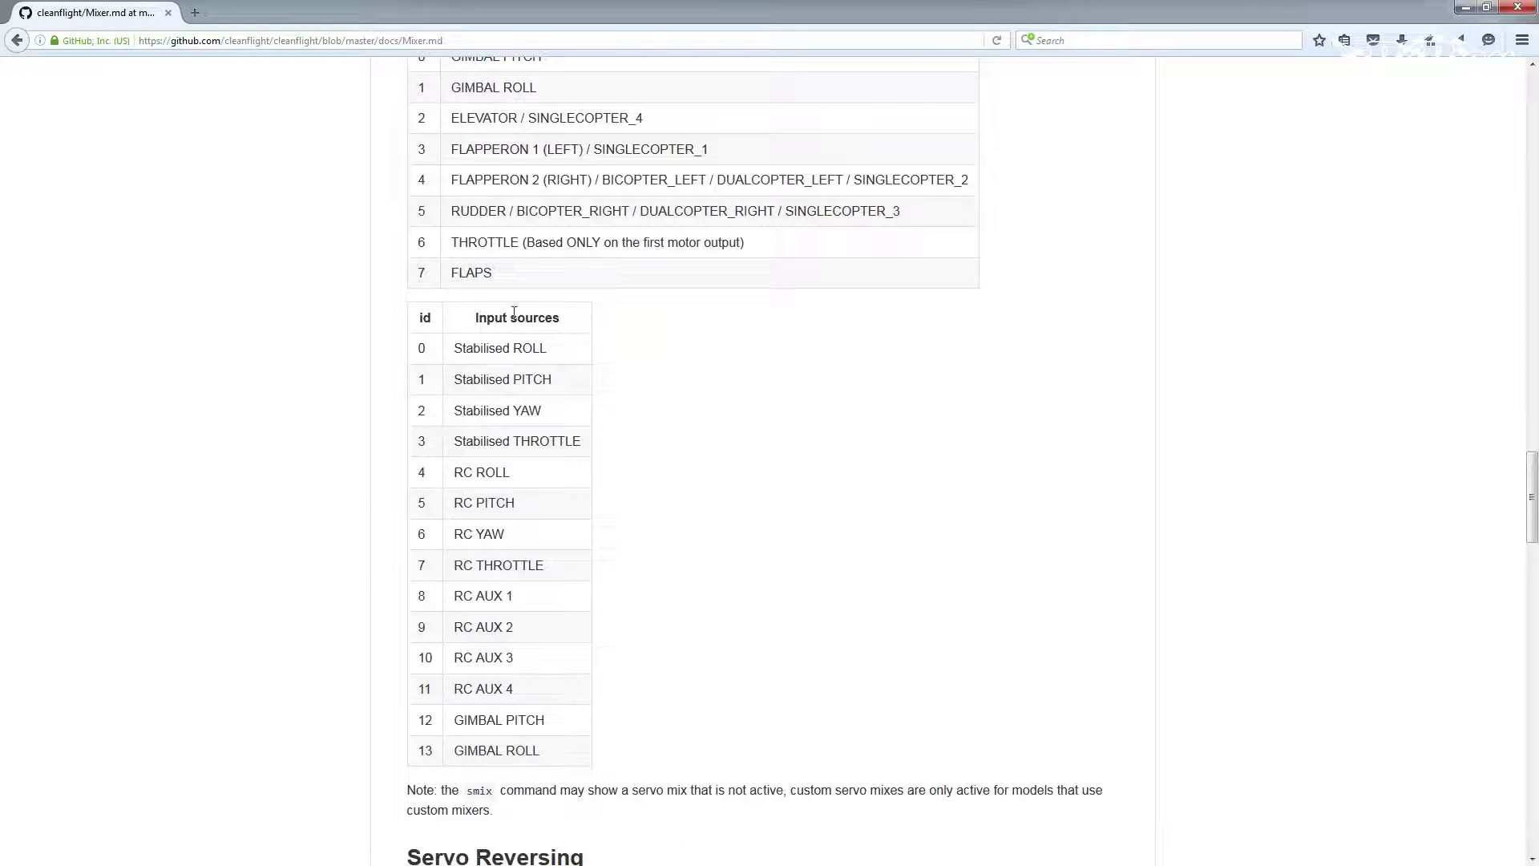
Copy the id of RC AUX 3 from the input sources table and enter 10 as the servo rule's source in Notepad
drag(454, 659, 505, 657)
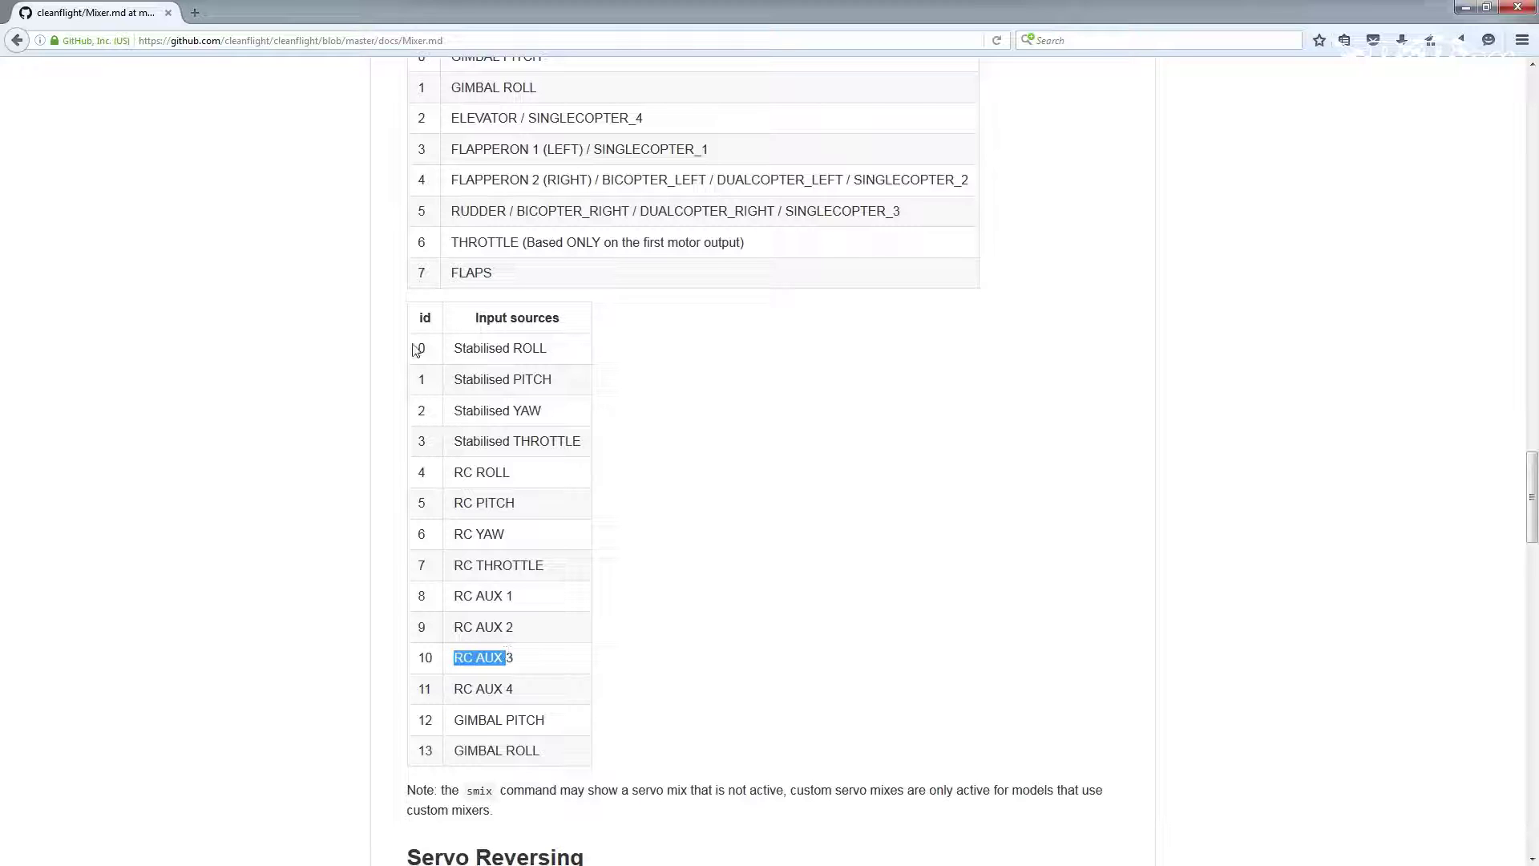
double_click(425, 658)
right_click(424, 653)
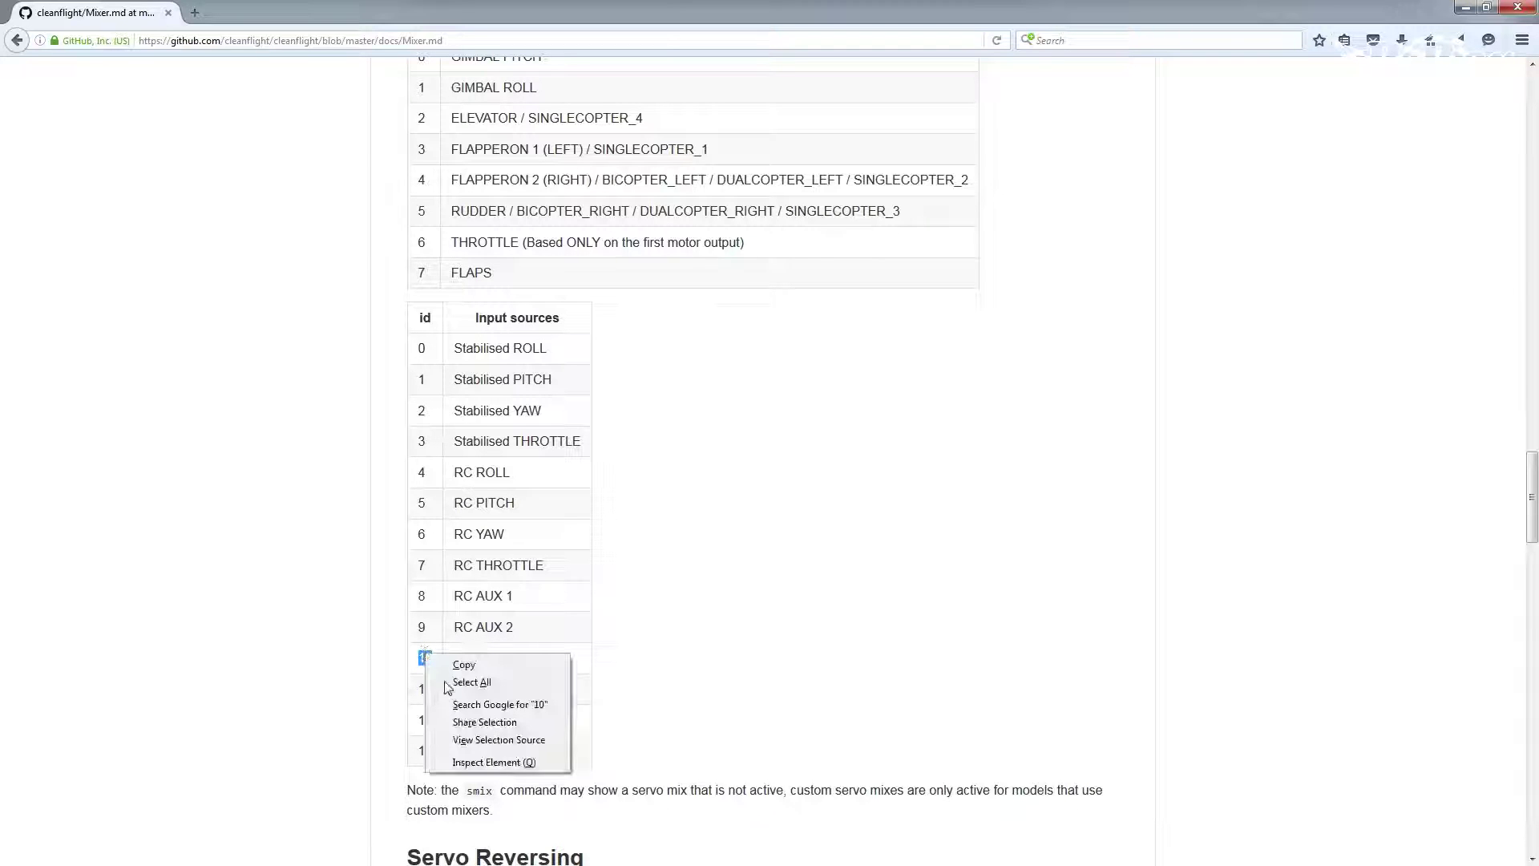
click(453, 669)
key(alt+Tab)
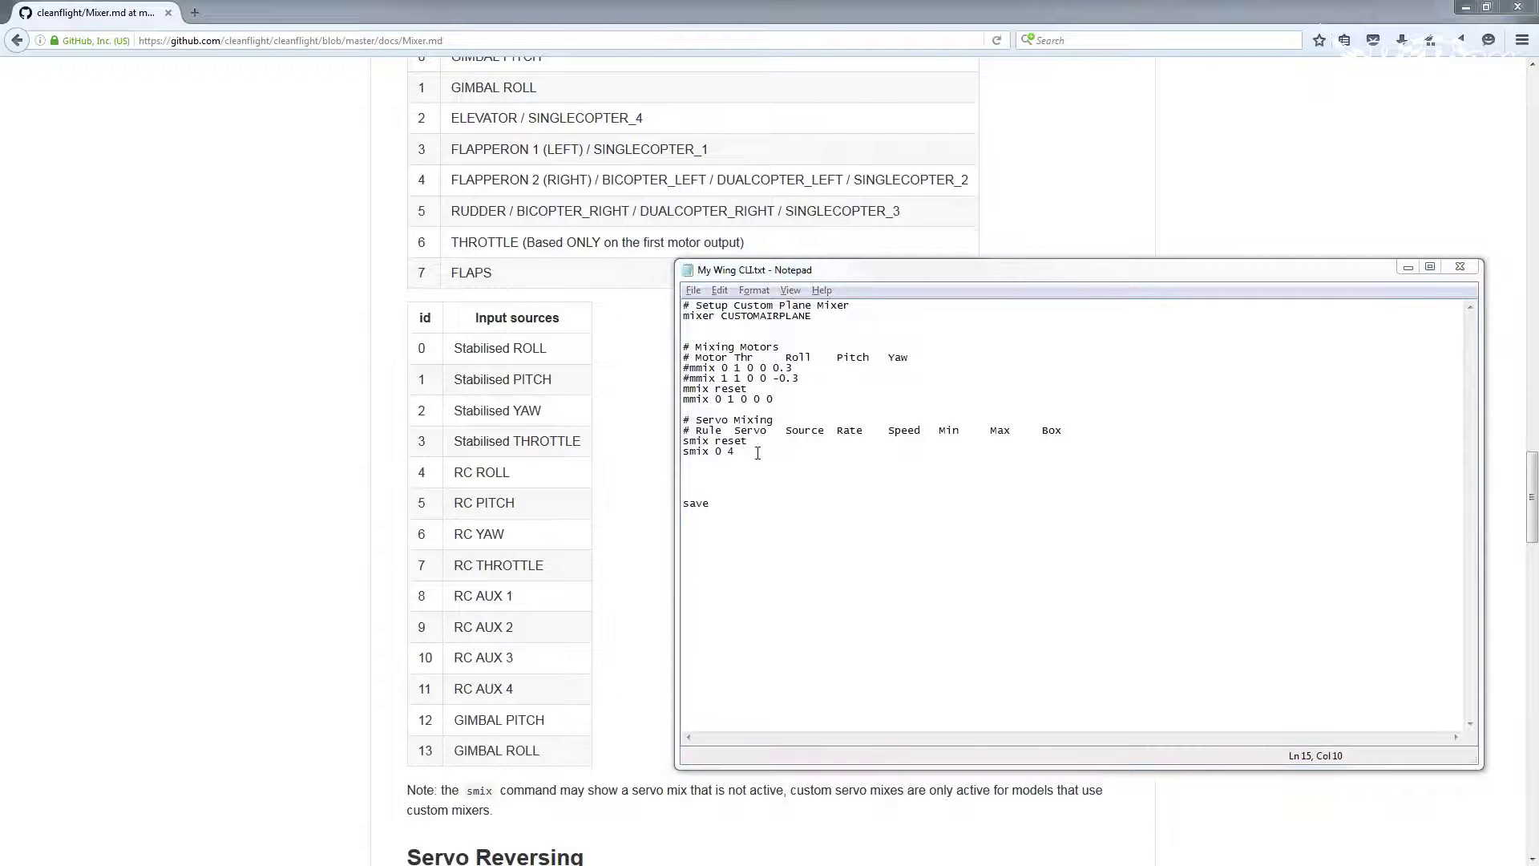
key(alt+Tab)
key(alt+Tab)
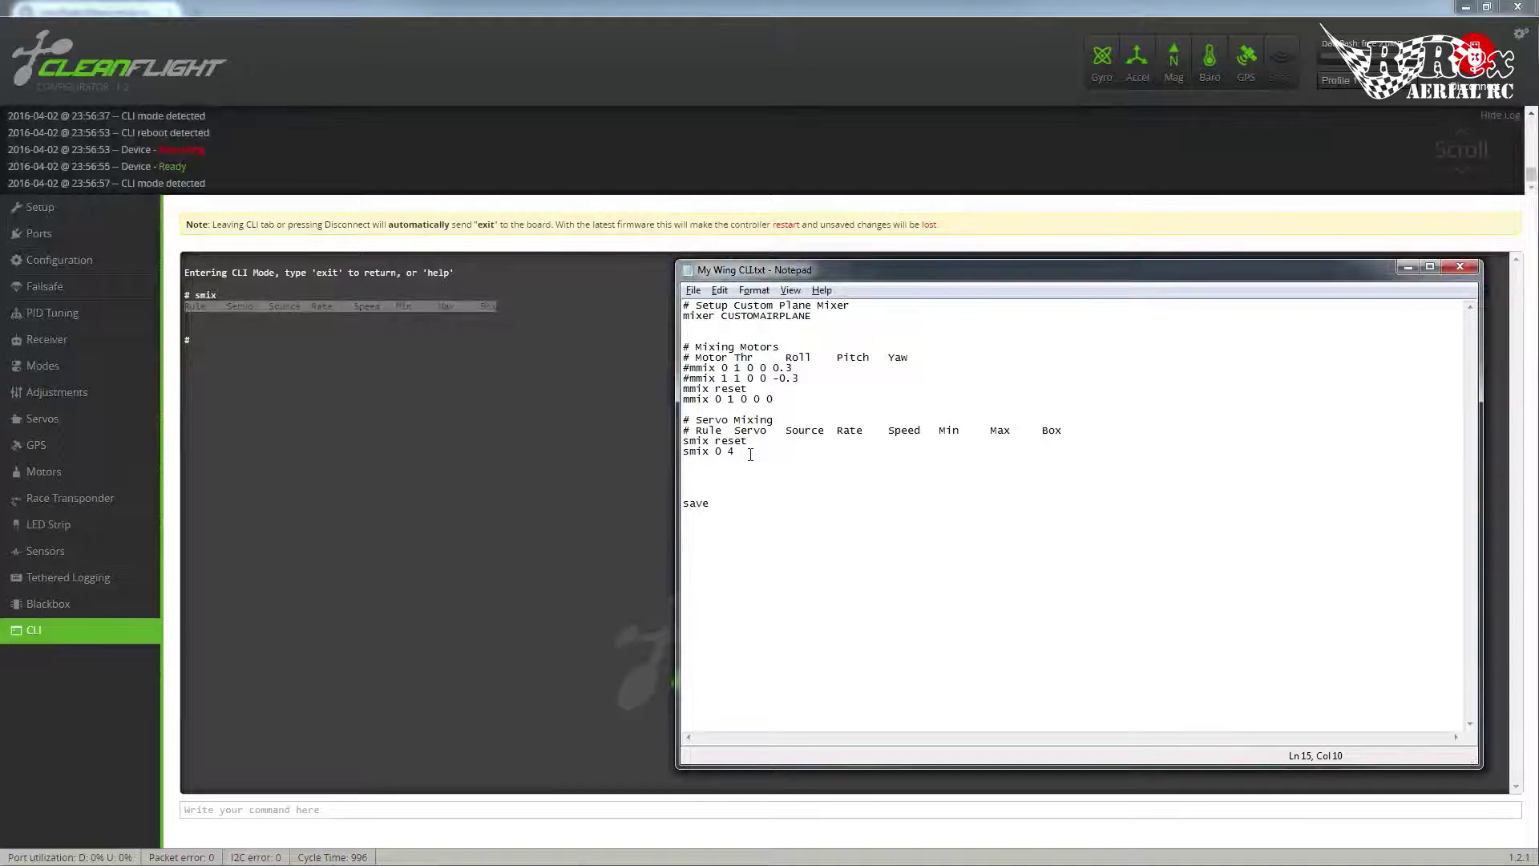
text(10)
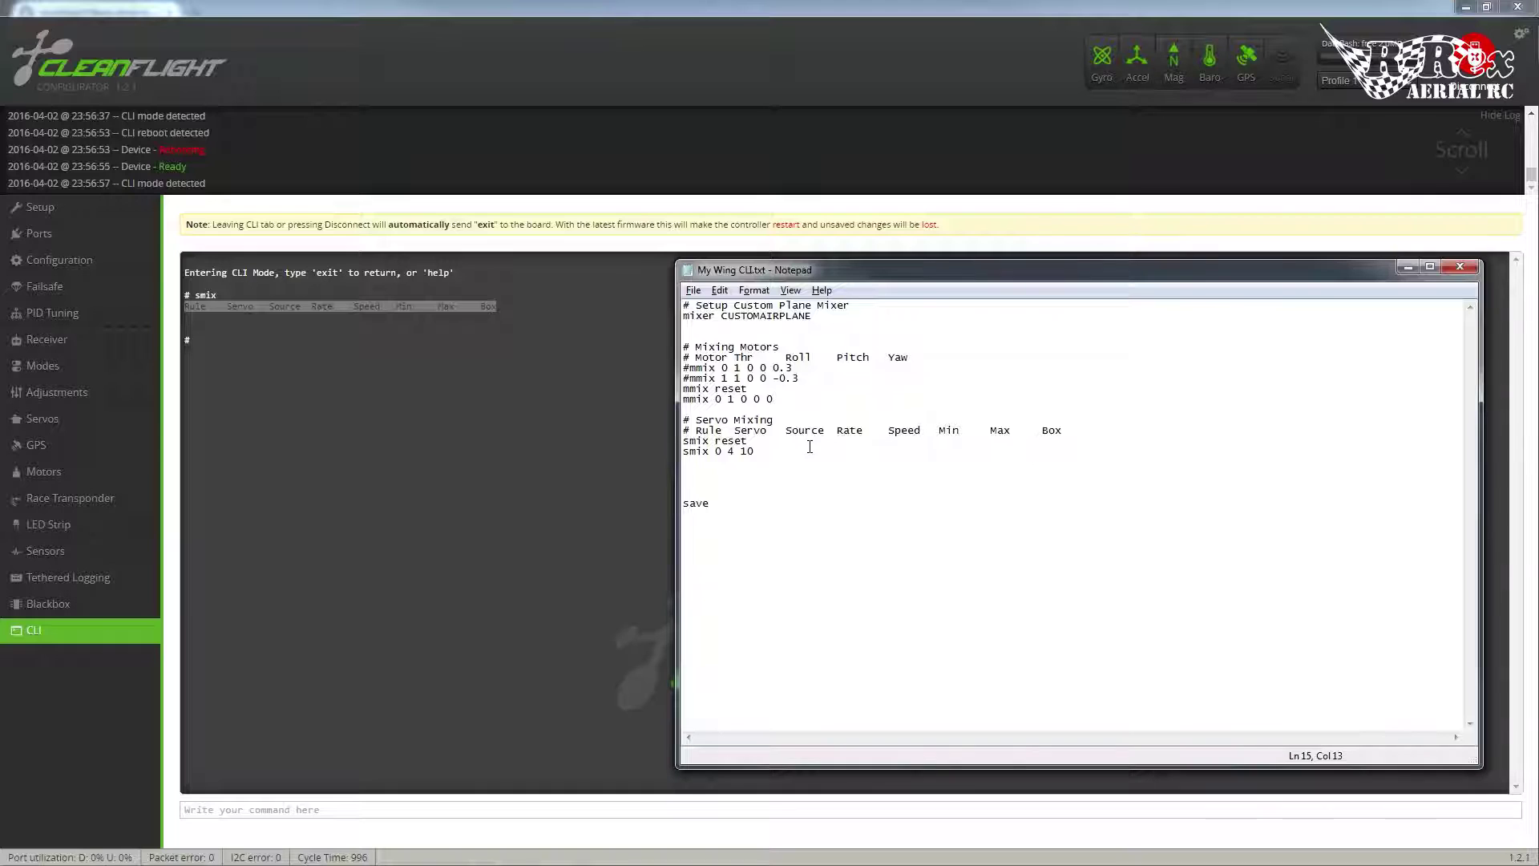
text(100 0)
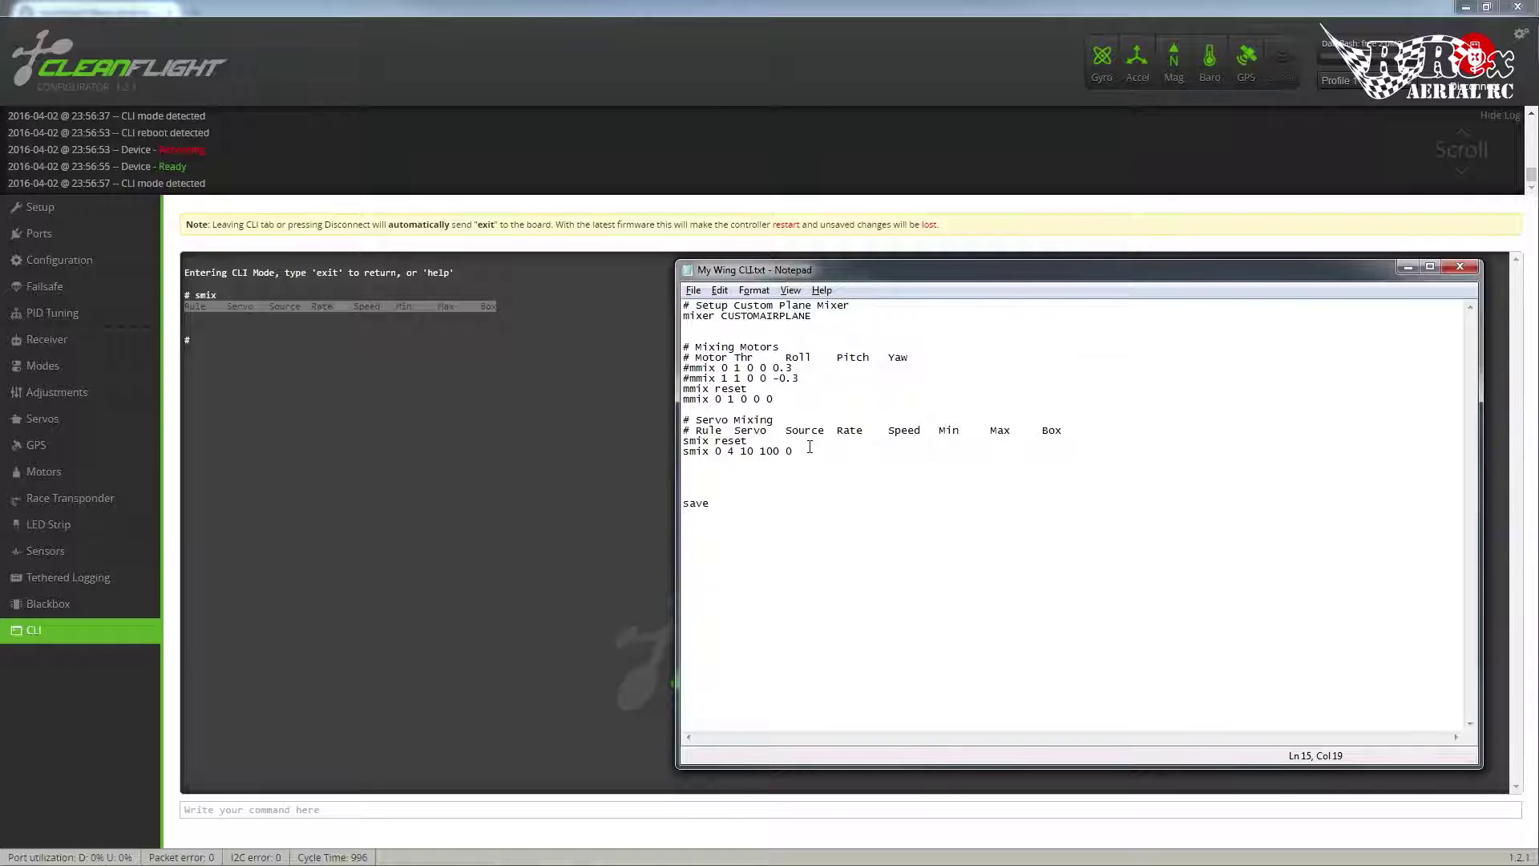
text(0 100 0)
key(Return)
text(smix 1 5 10)
text(100)
text(0 0 100 0)
Copy the entire script from Notepad, paste it into the Cleanflight CLI and run it
key(ctrl+a)
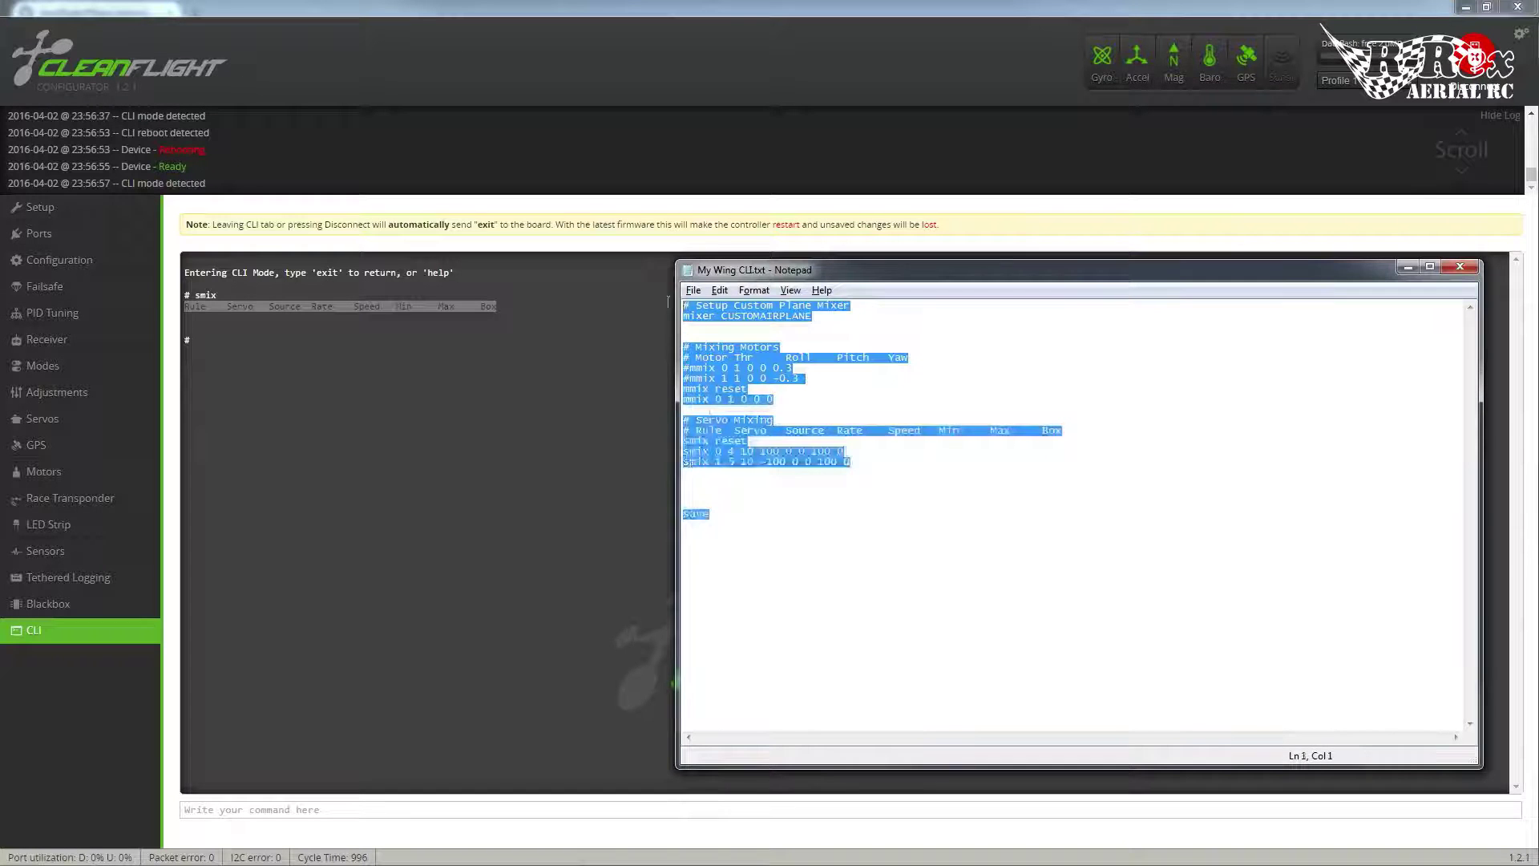
right_click(758, 387)
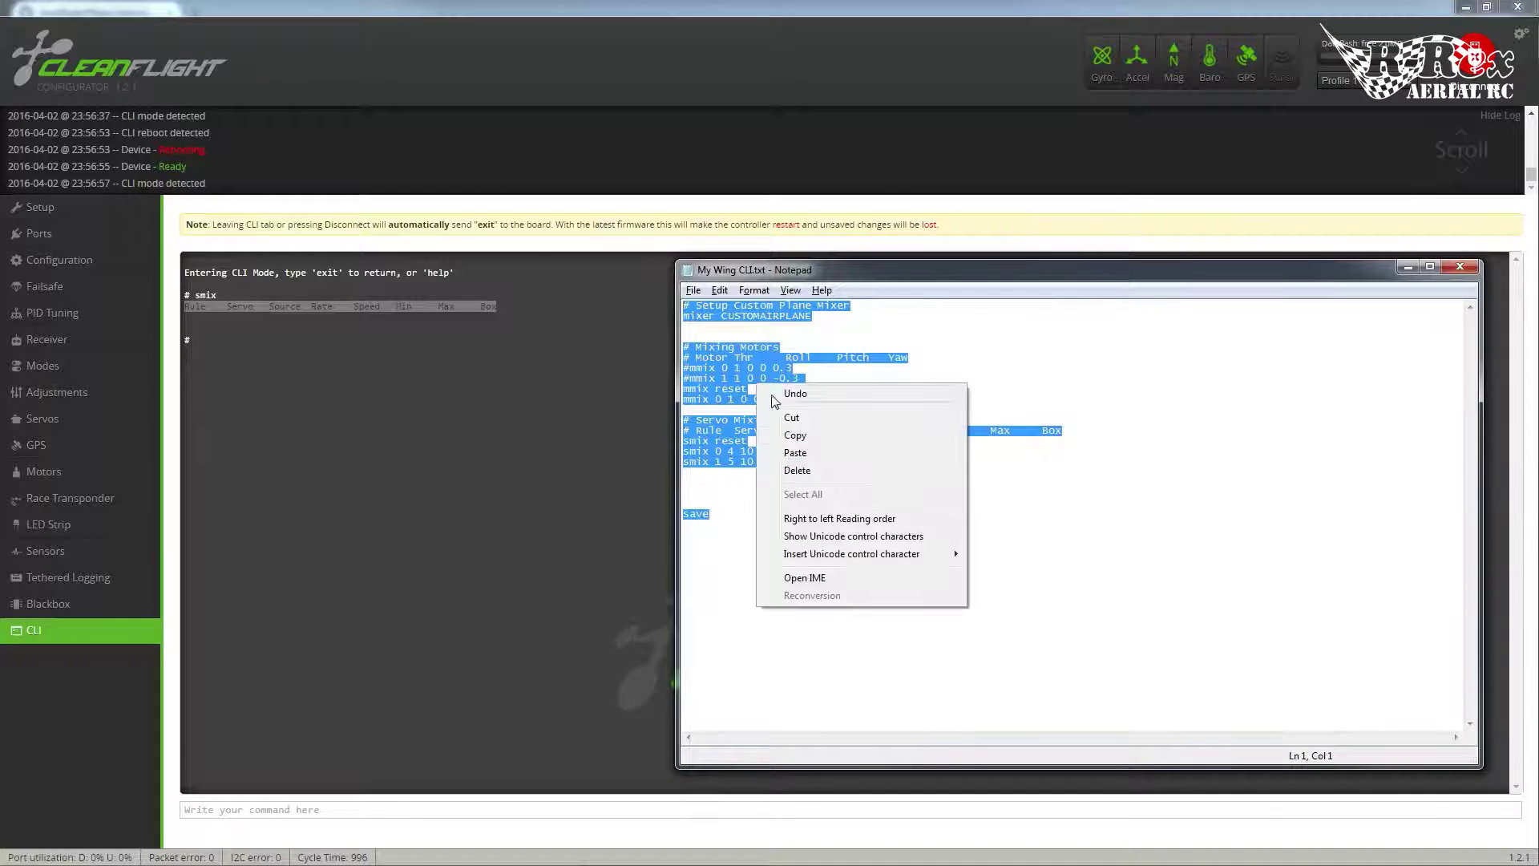
click(797, 440)
click(251, 818)
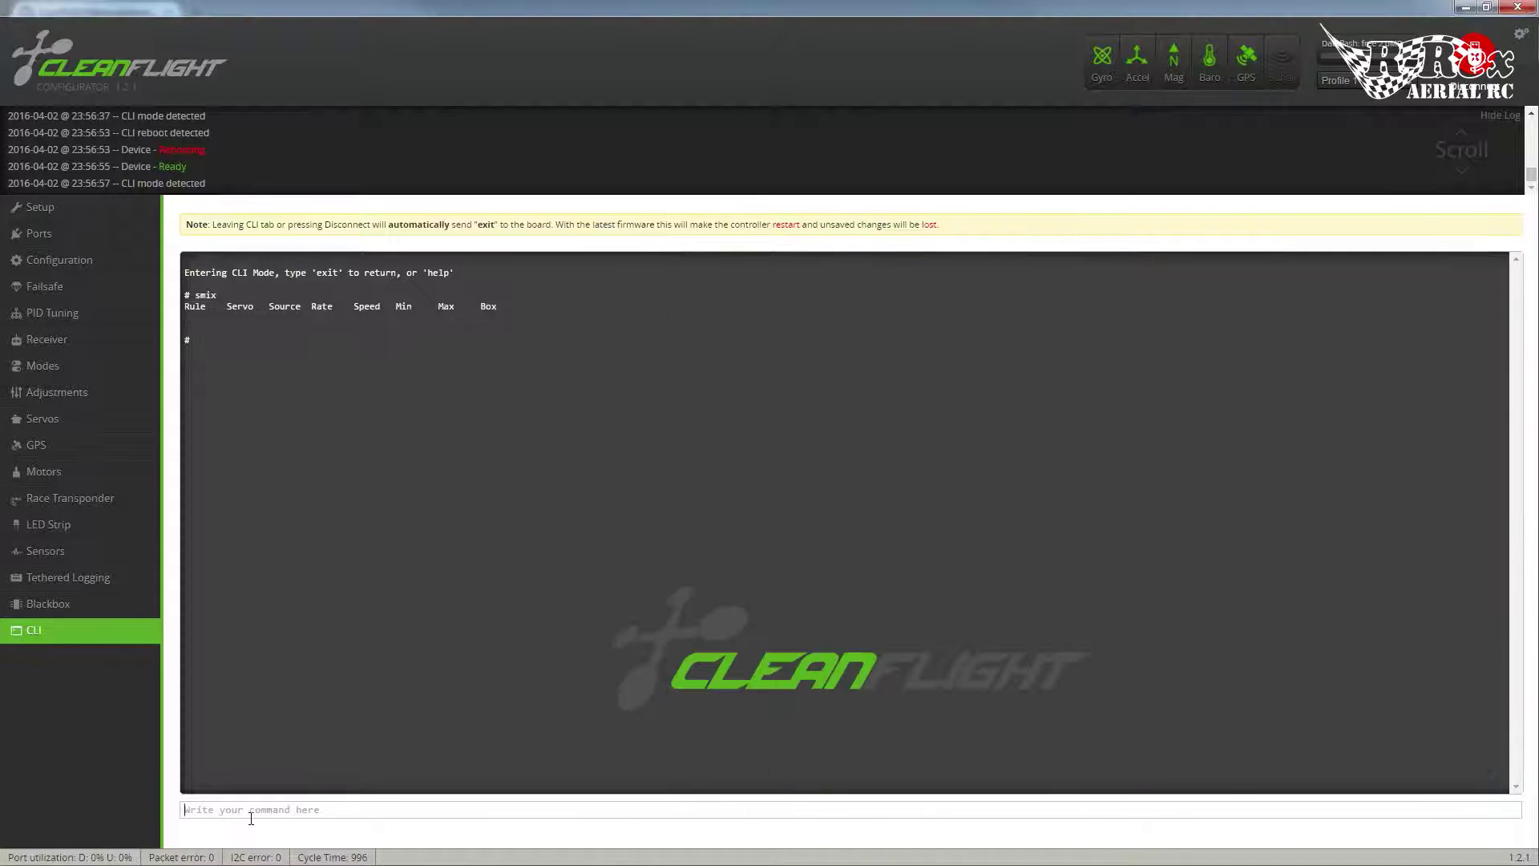
key(ctrl+v)
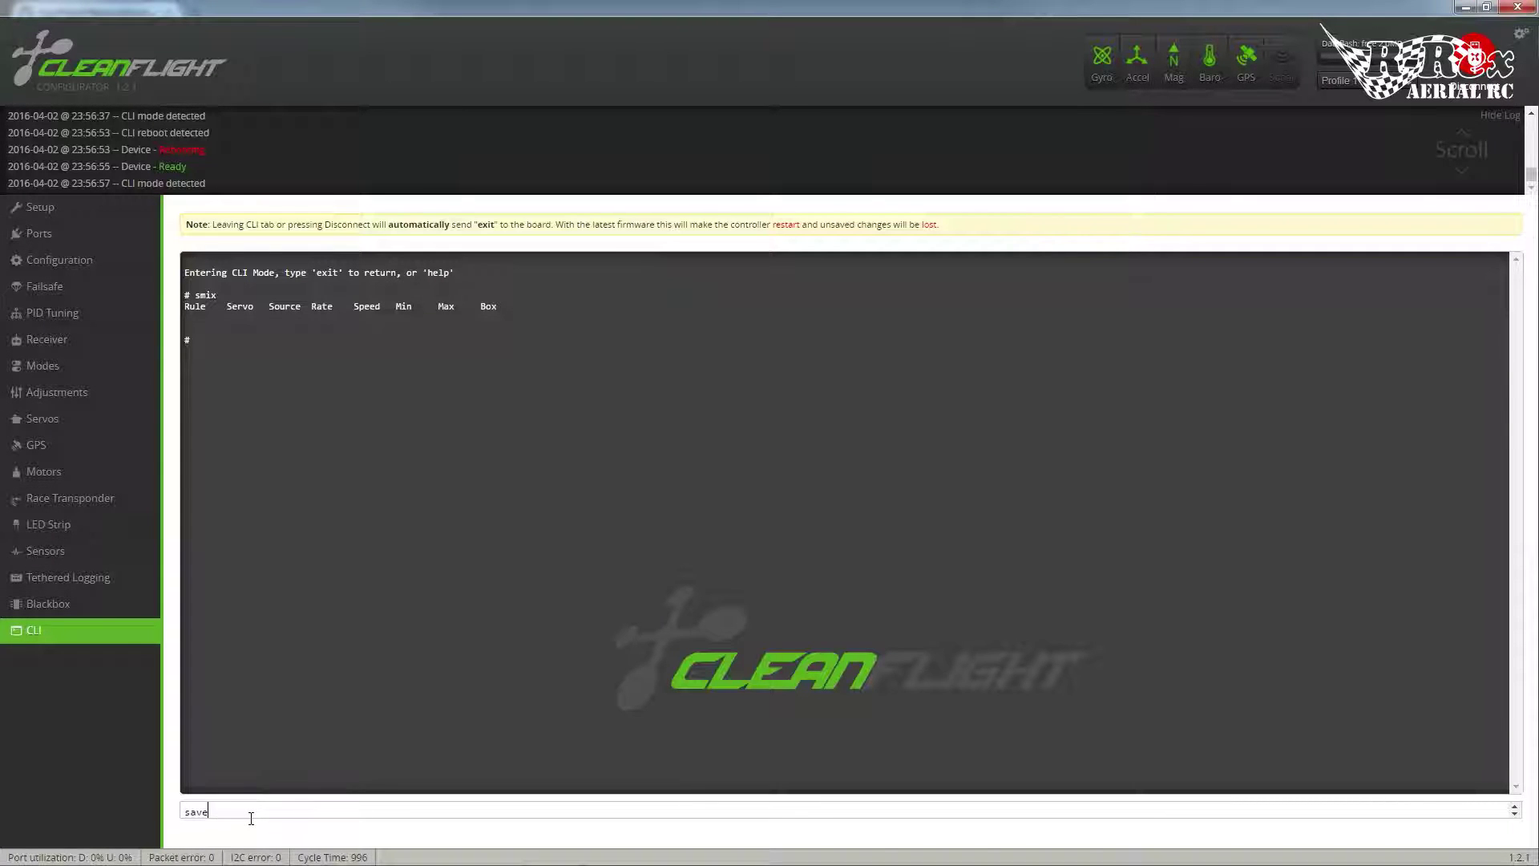
key(Return)
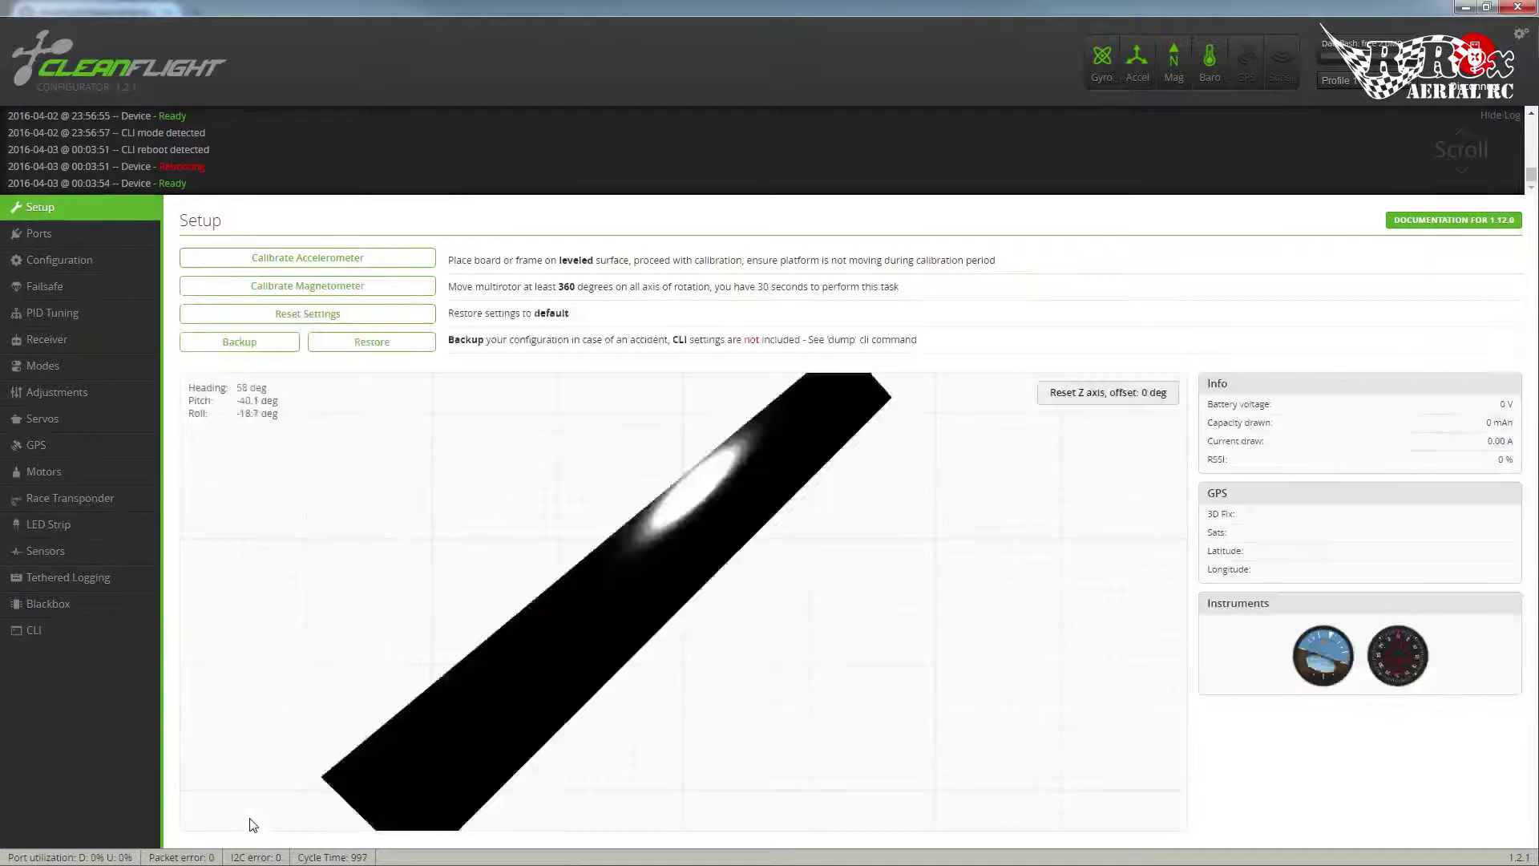
Reopen the CLI and list the board's servo mixing rules with the smix command
click(67, 630)
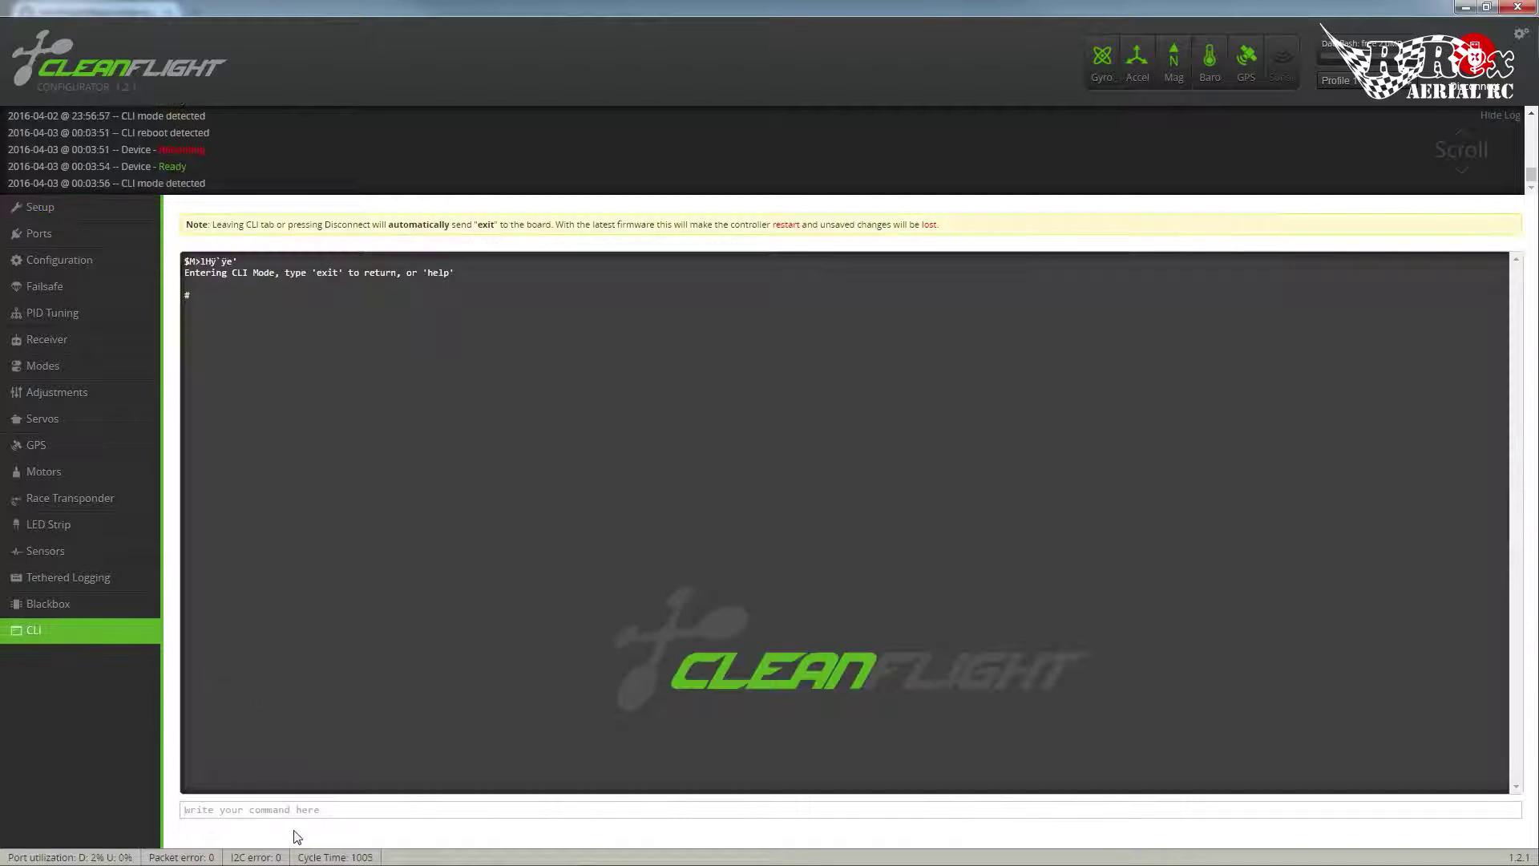
text(smix)
key(Return)
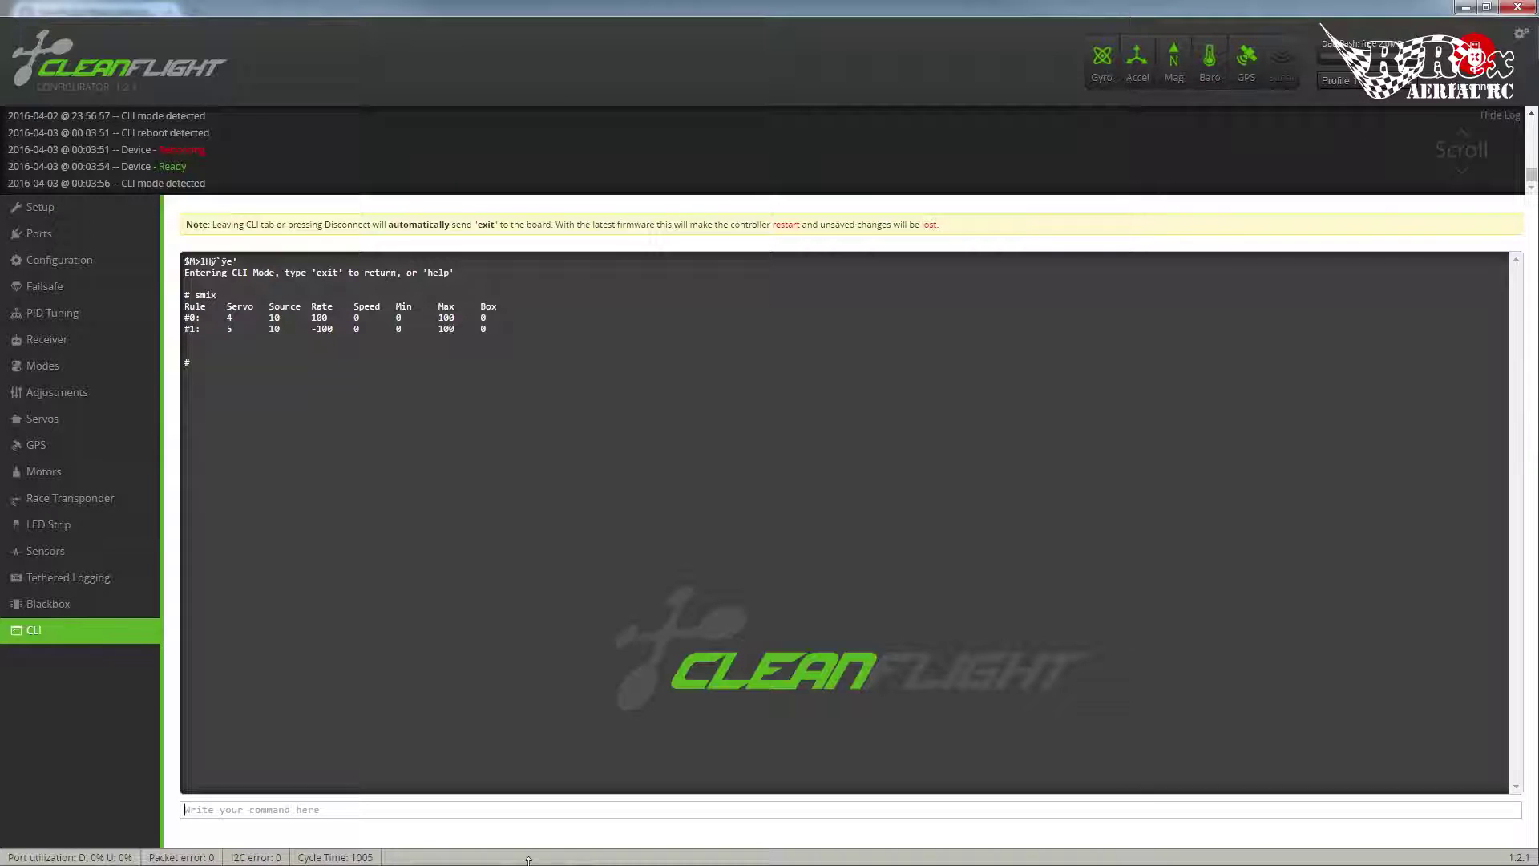
Return to Notepad and insert the comment "# Pre Defined Pitch" between "smix reset" and the first servo rule
key(alt+Tab)
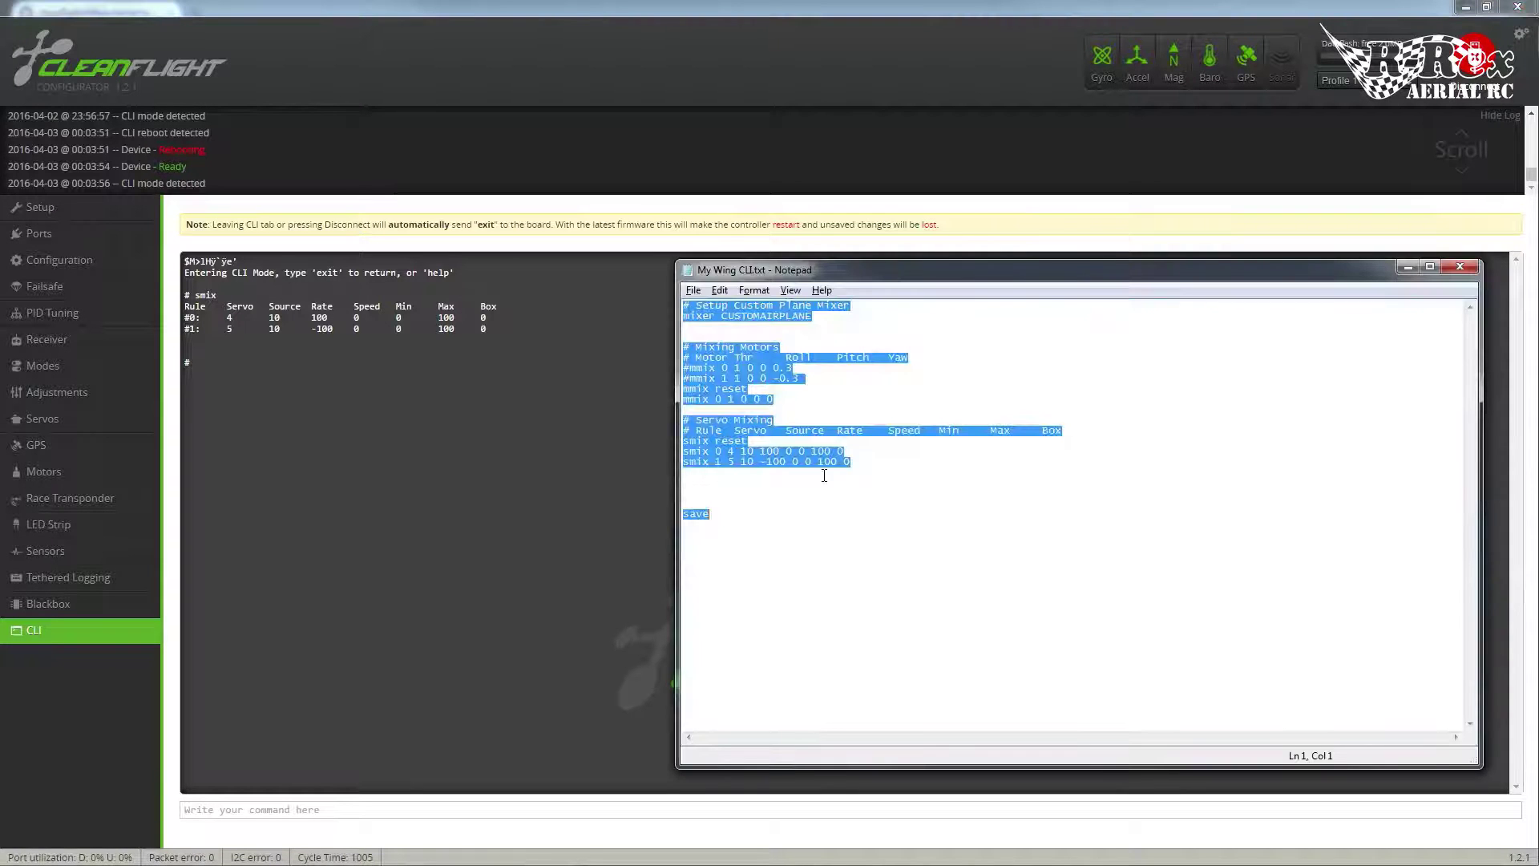
click(901, 468)
click(859, 462)
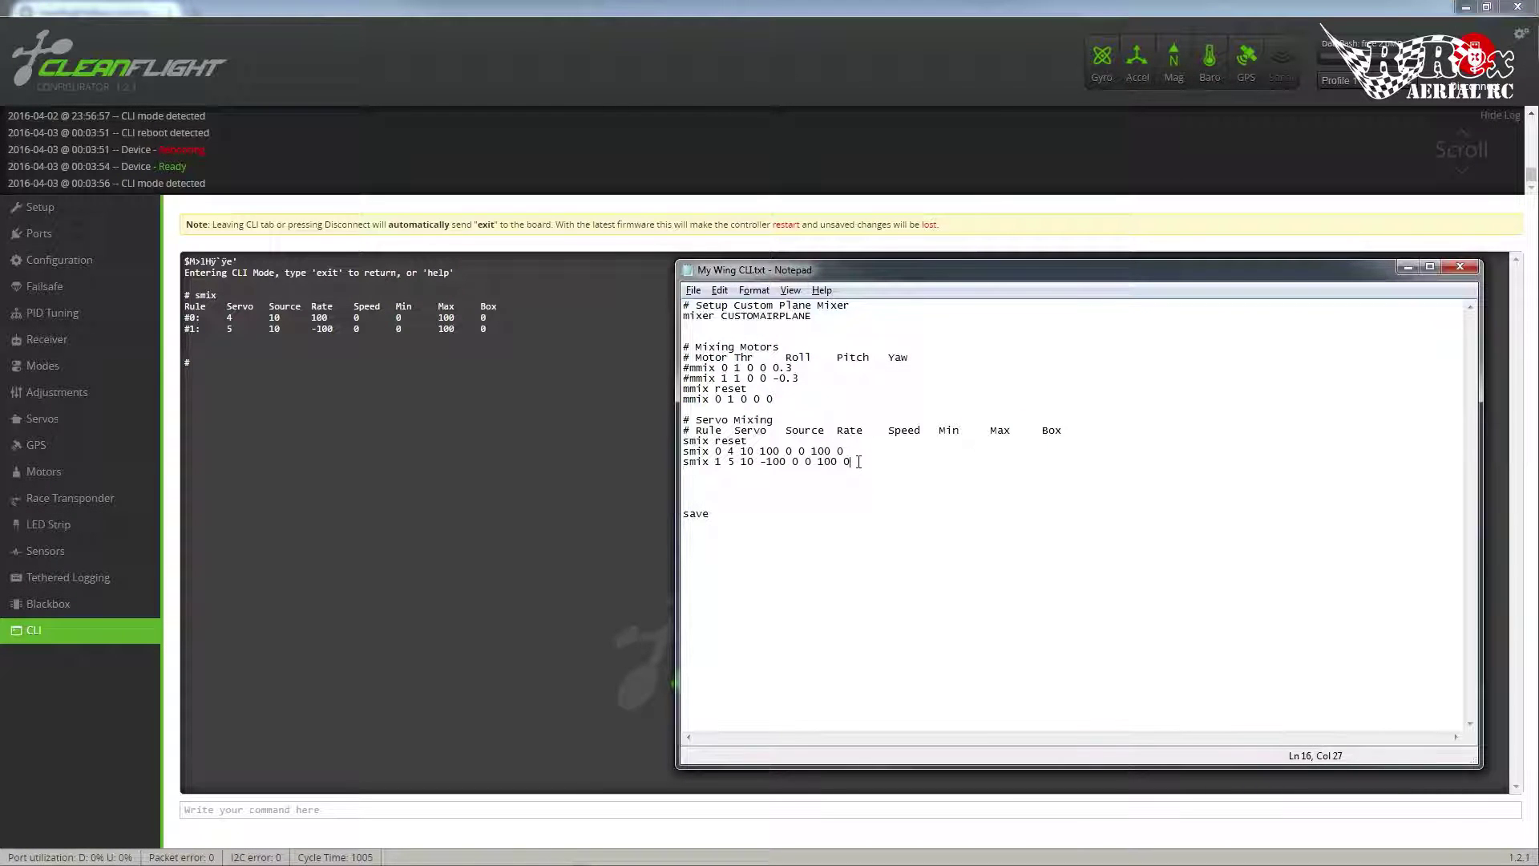
drag(859, 462, 740, 461)
click(758, 440)
key(Return)
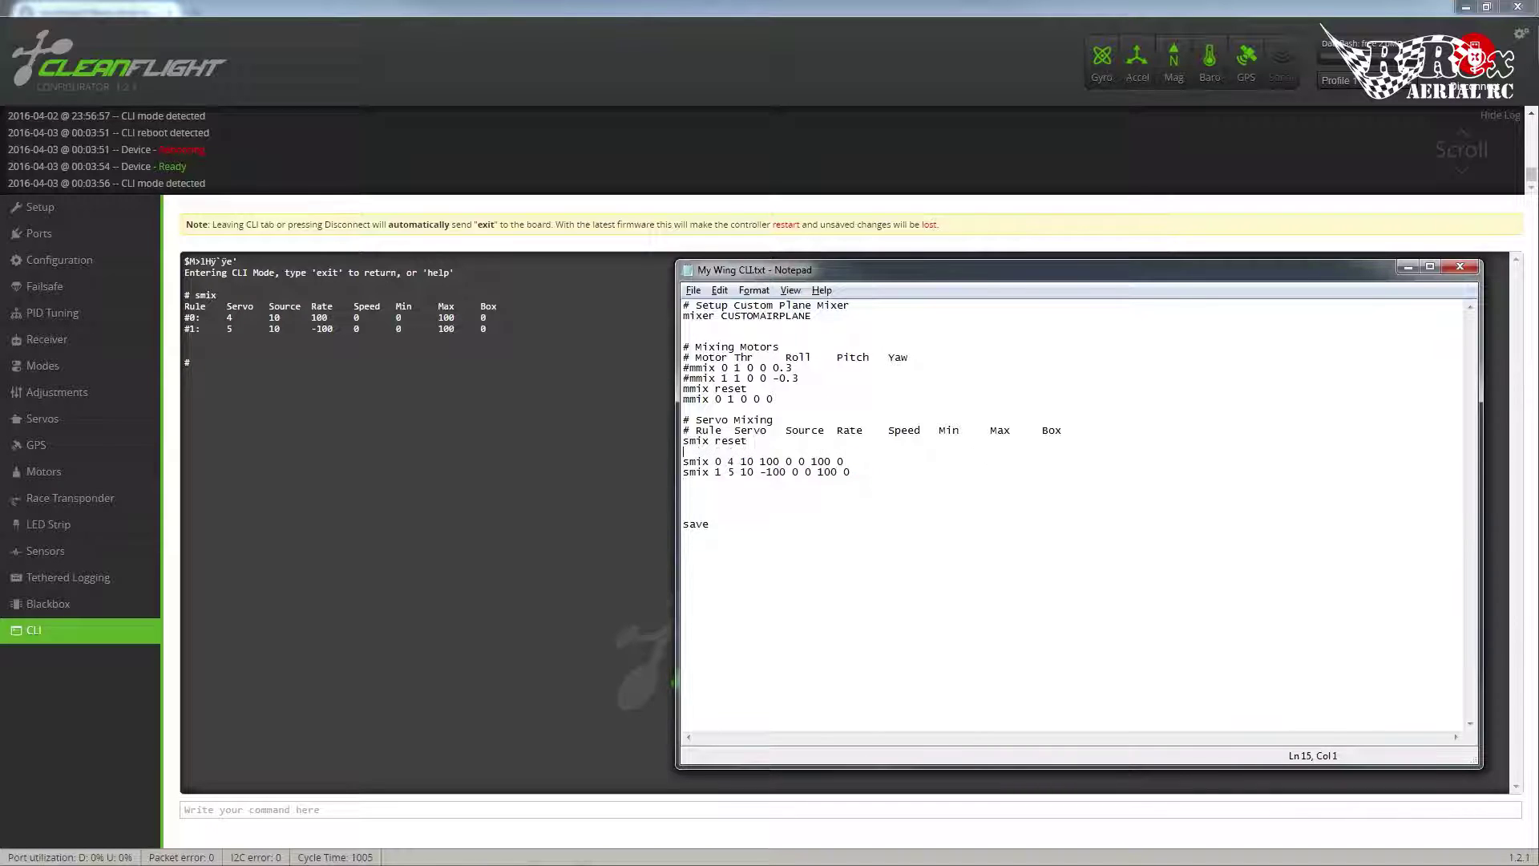
text(# Pre Defined Pitch)
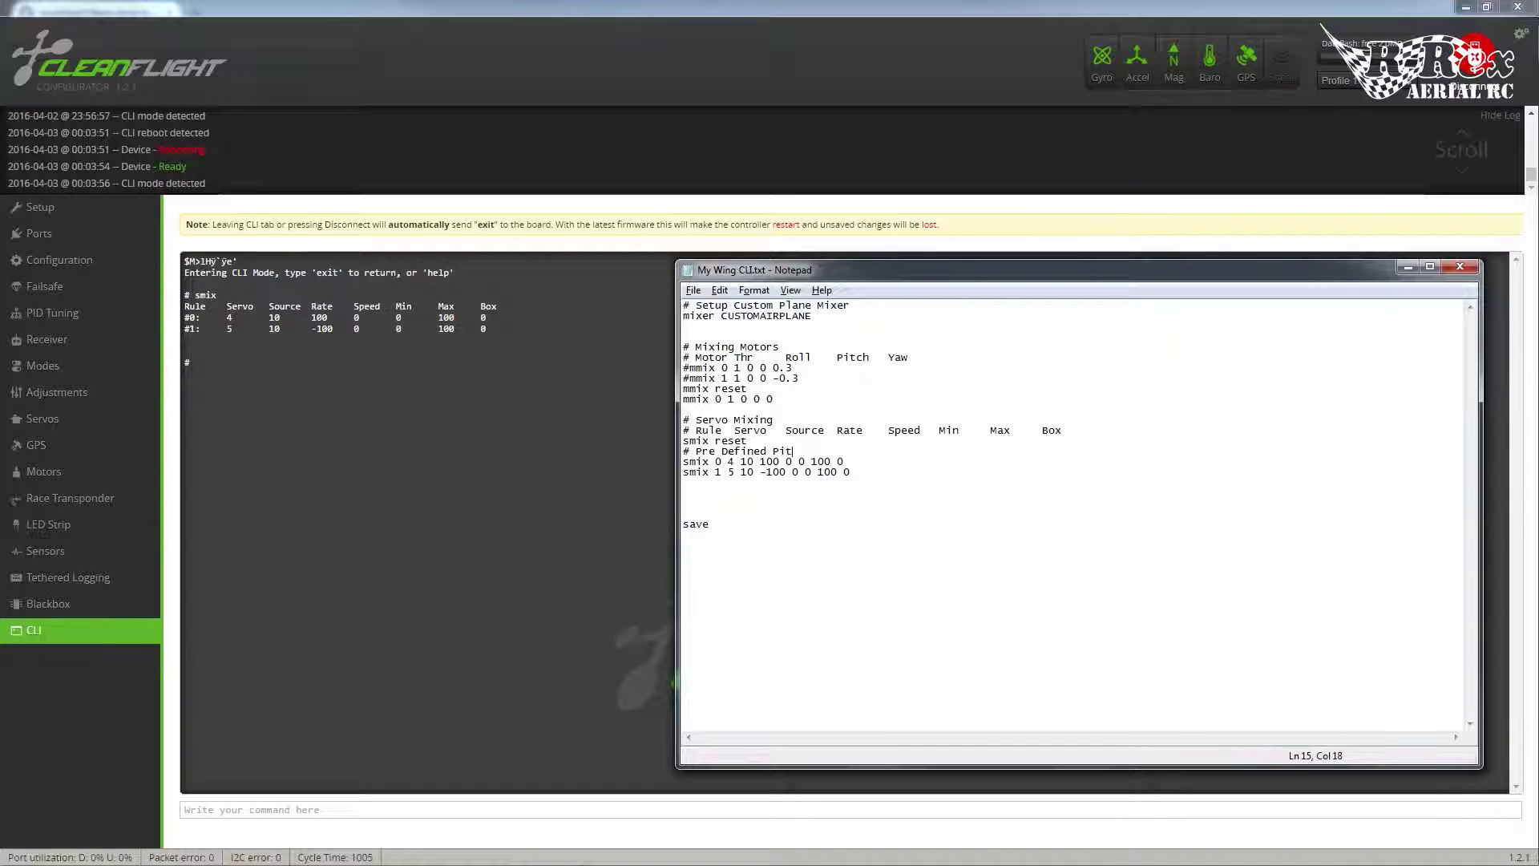
Add the comment "# Input Pitch" below the two servo rules and paste a copy of both rules under it
key(Down)
key(Down)
key(Down)
text(# Input Pitch)
key(Return)
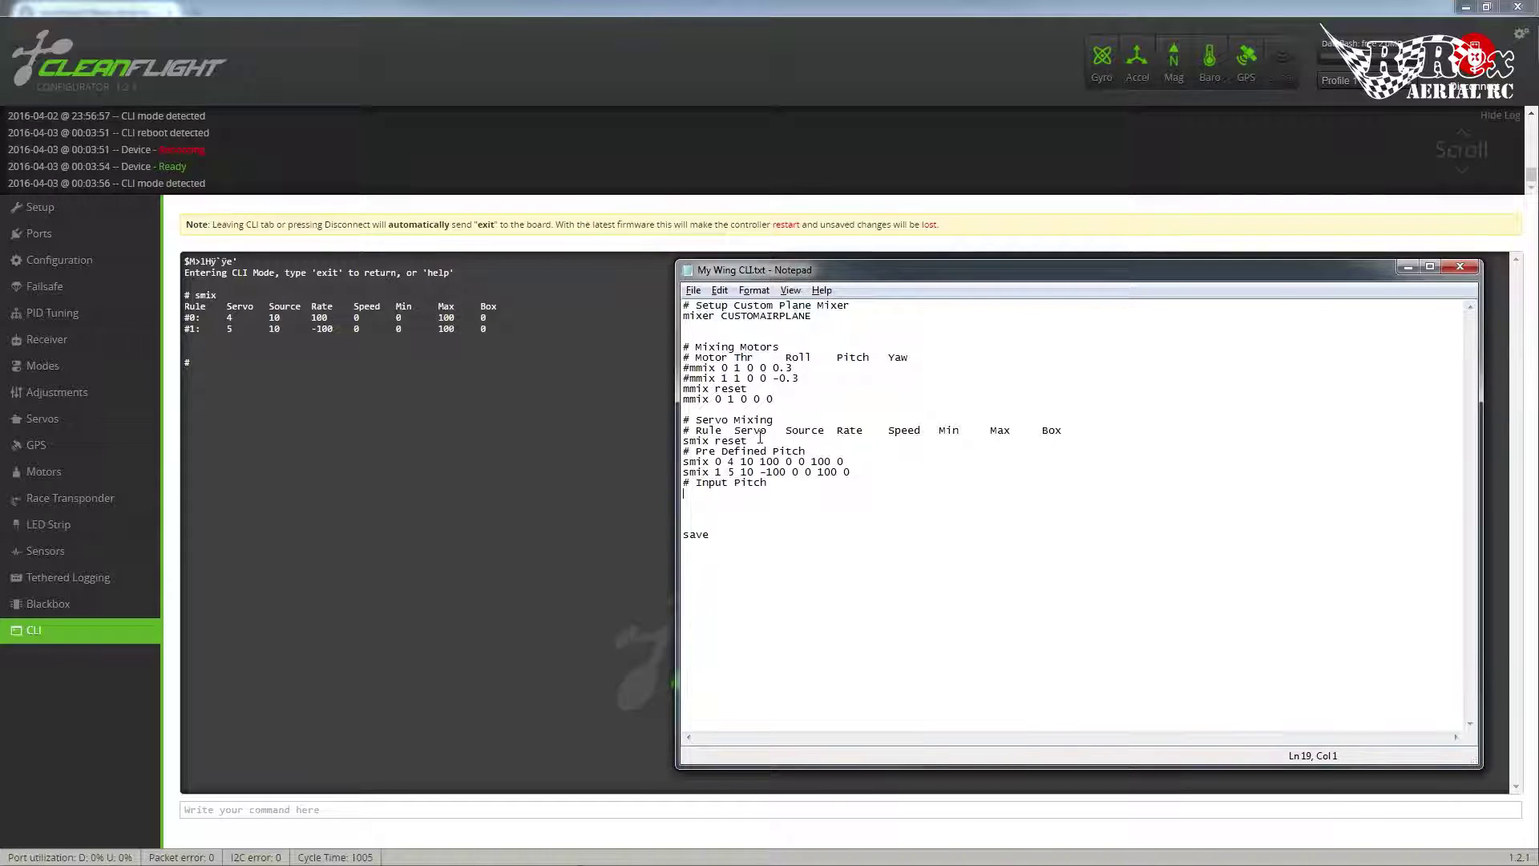
drag(849, 473, 683, 463)
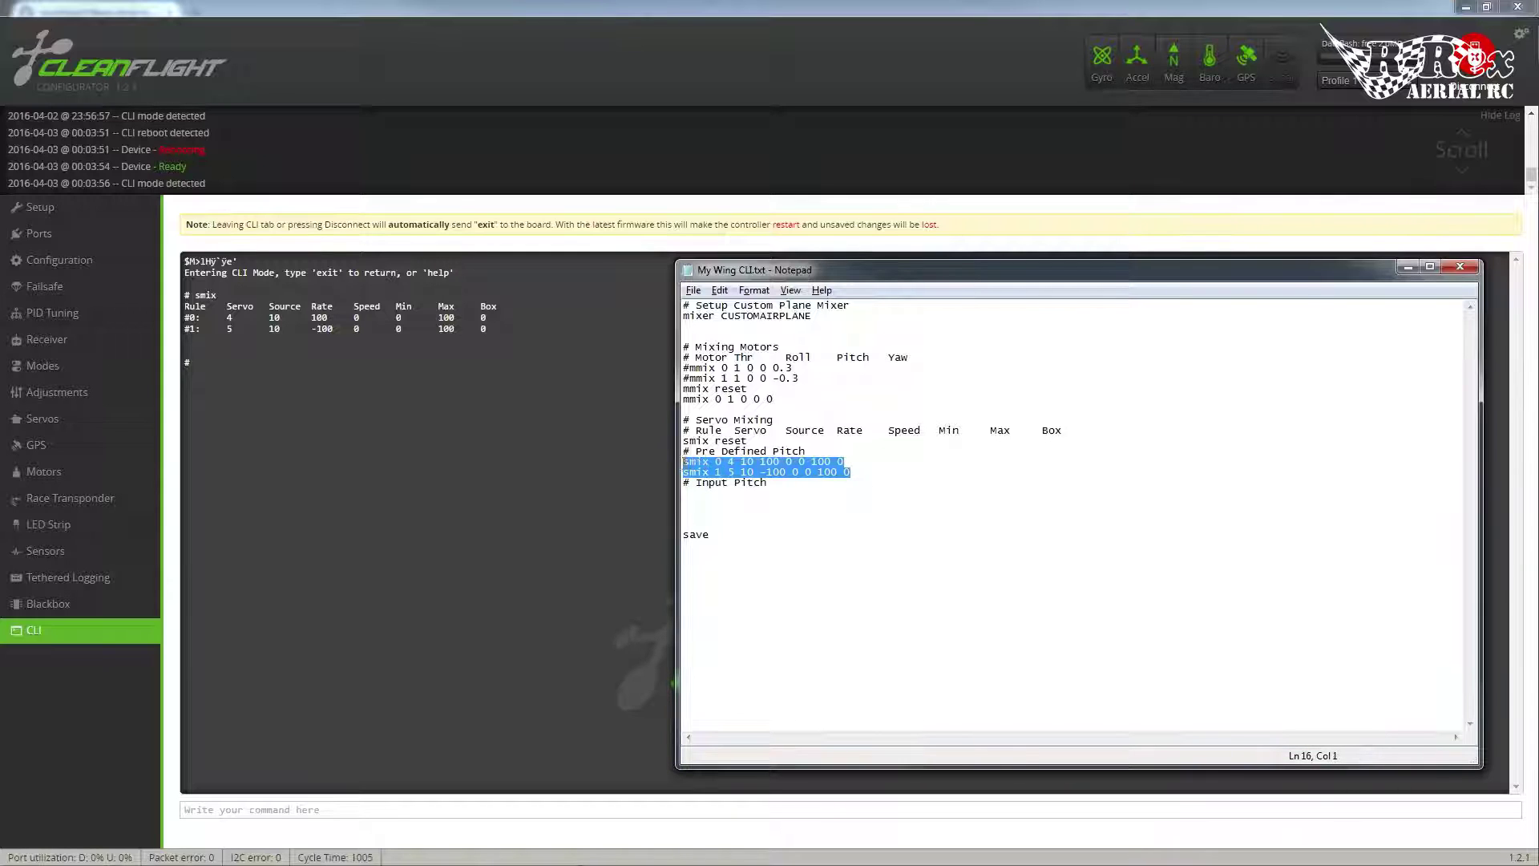
click(698, 501)
click(695, 492)
key(ctrl+v)
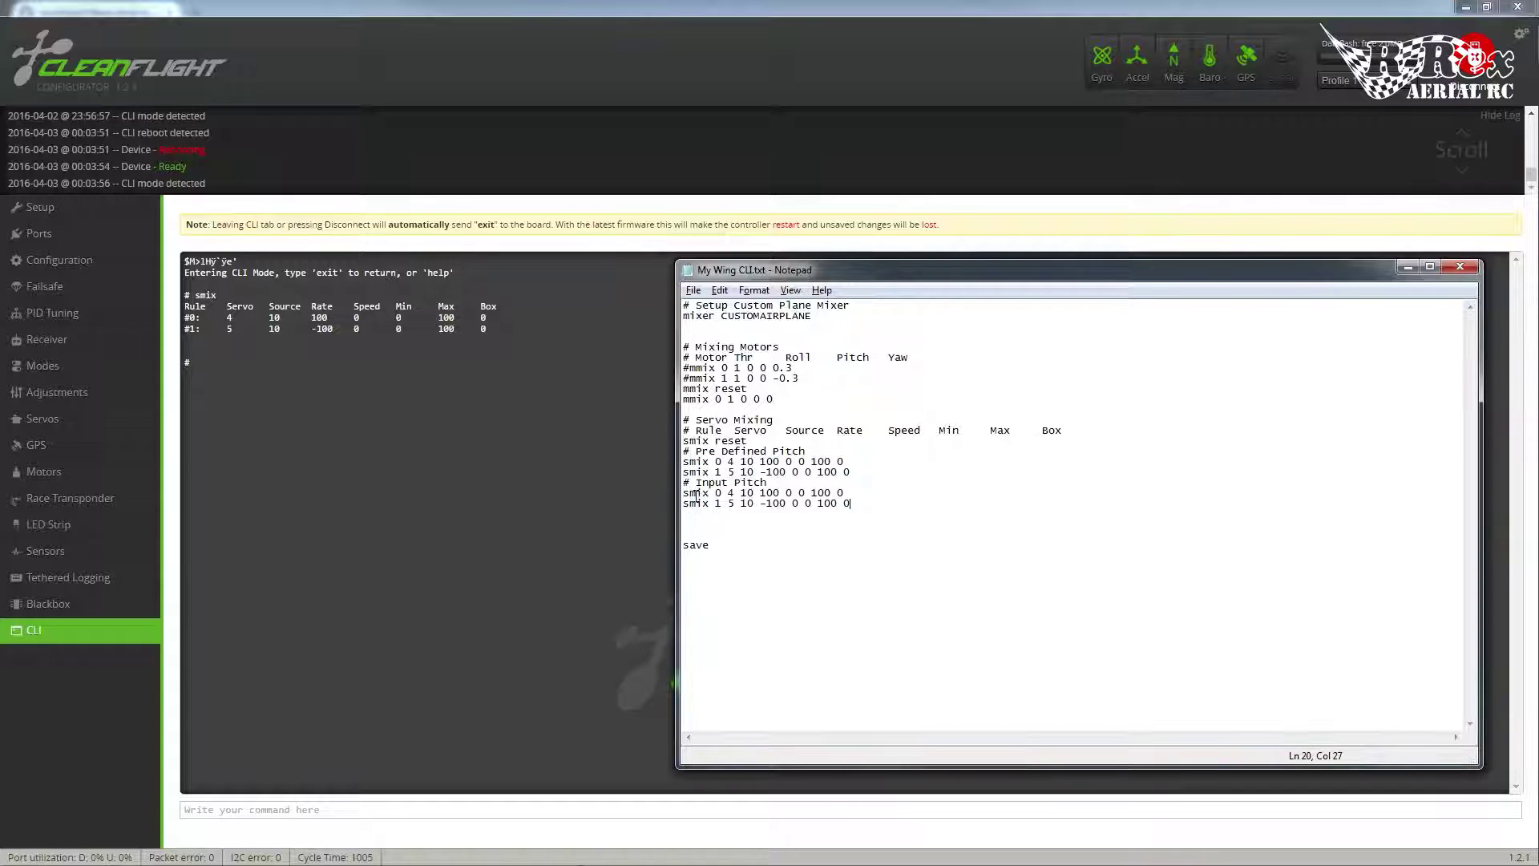
Renumber the two copied rules under "# Input Pitch" as rules 2 and 3
click(720, 492)
key(BackSpace)
text(3)
key(Down)
key(BackSpace)
text(4)
key(BackSpace)
text(2)
Look up the id of Stabilised PITCH in the browser's Mixer.md documentation and set the source of rules 2 and 3 to 1 in Notepad
key(Up)
key(Right)
key(Right)
key(Right)
key(alt+Tab)
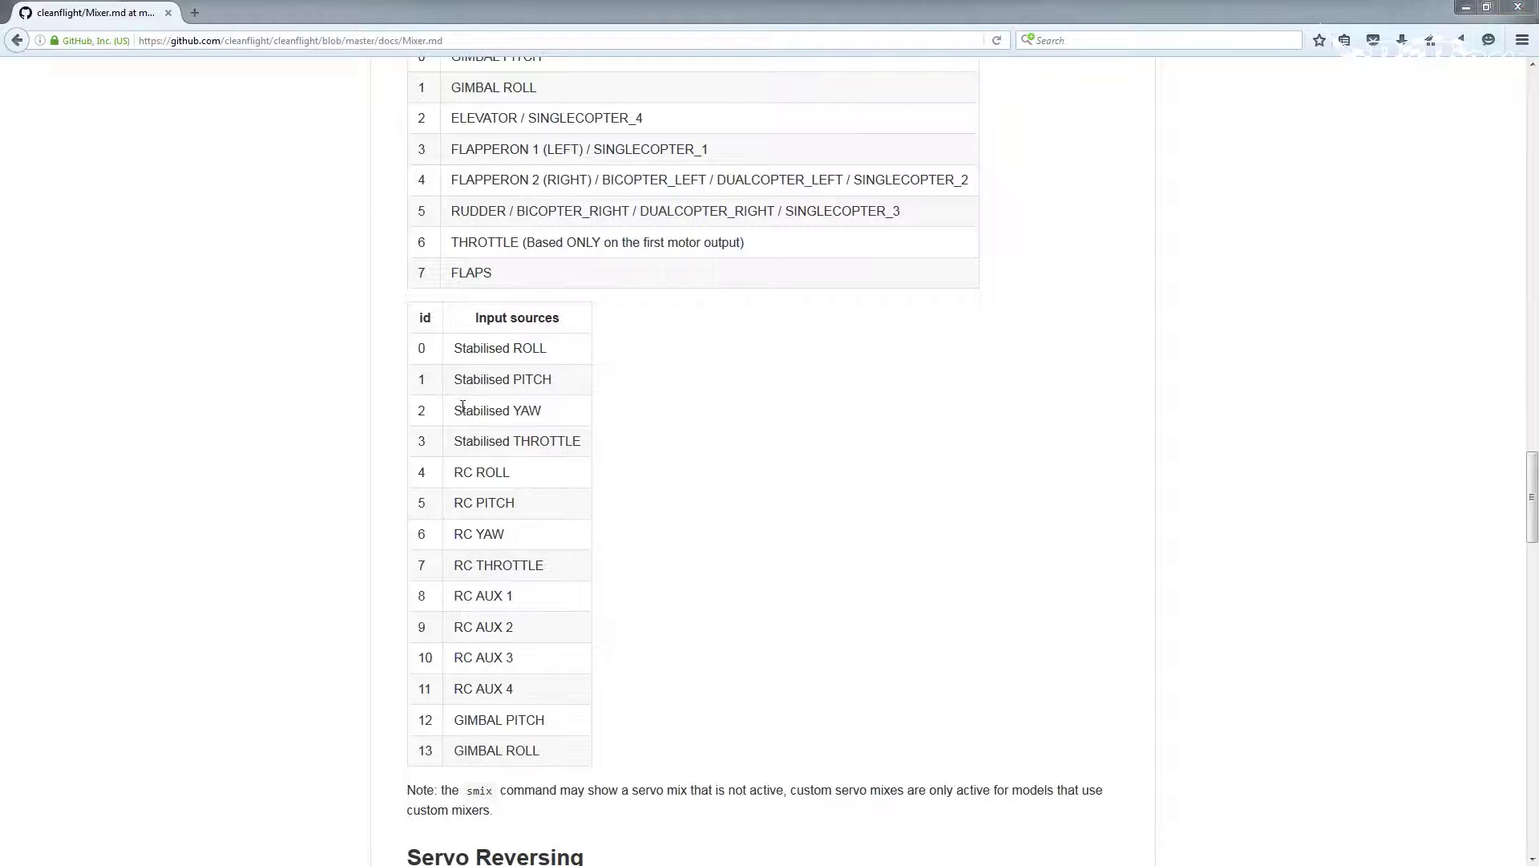
key(alt+Tab)
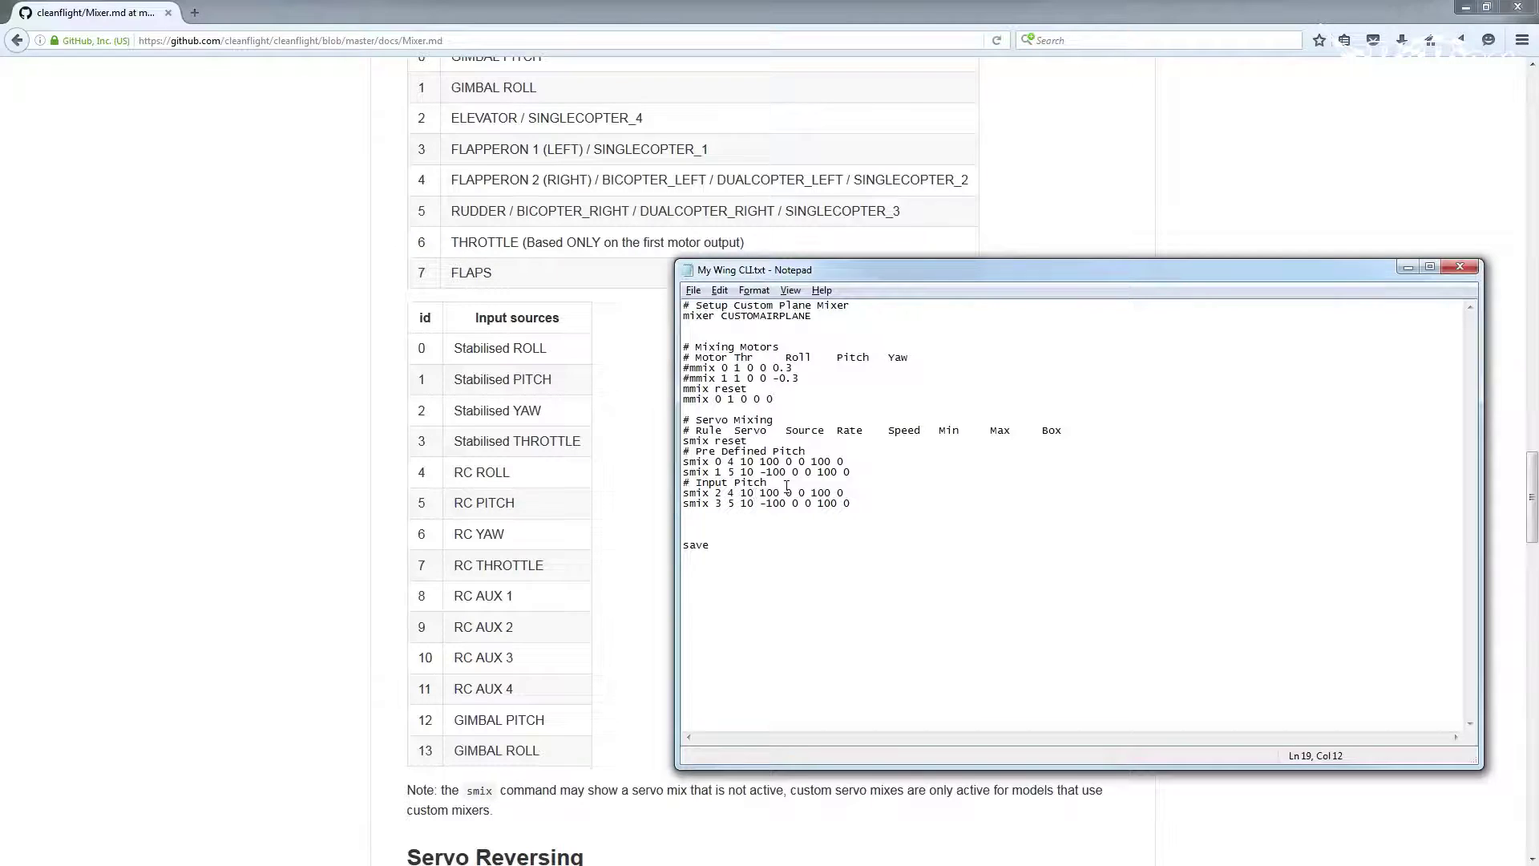
key(BackSpace)
key(BackSpace)
text(1)
key(BackSpace)
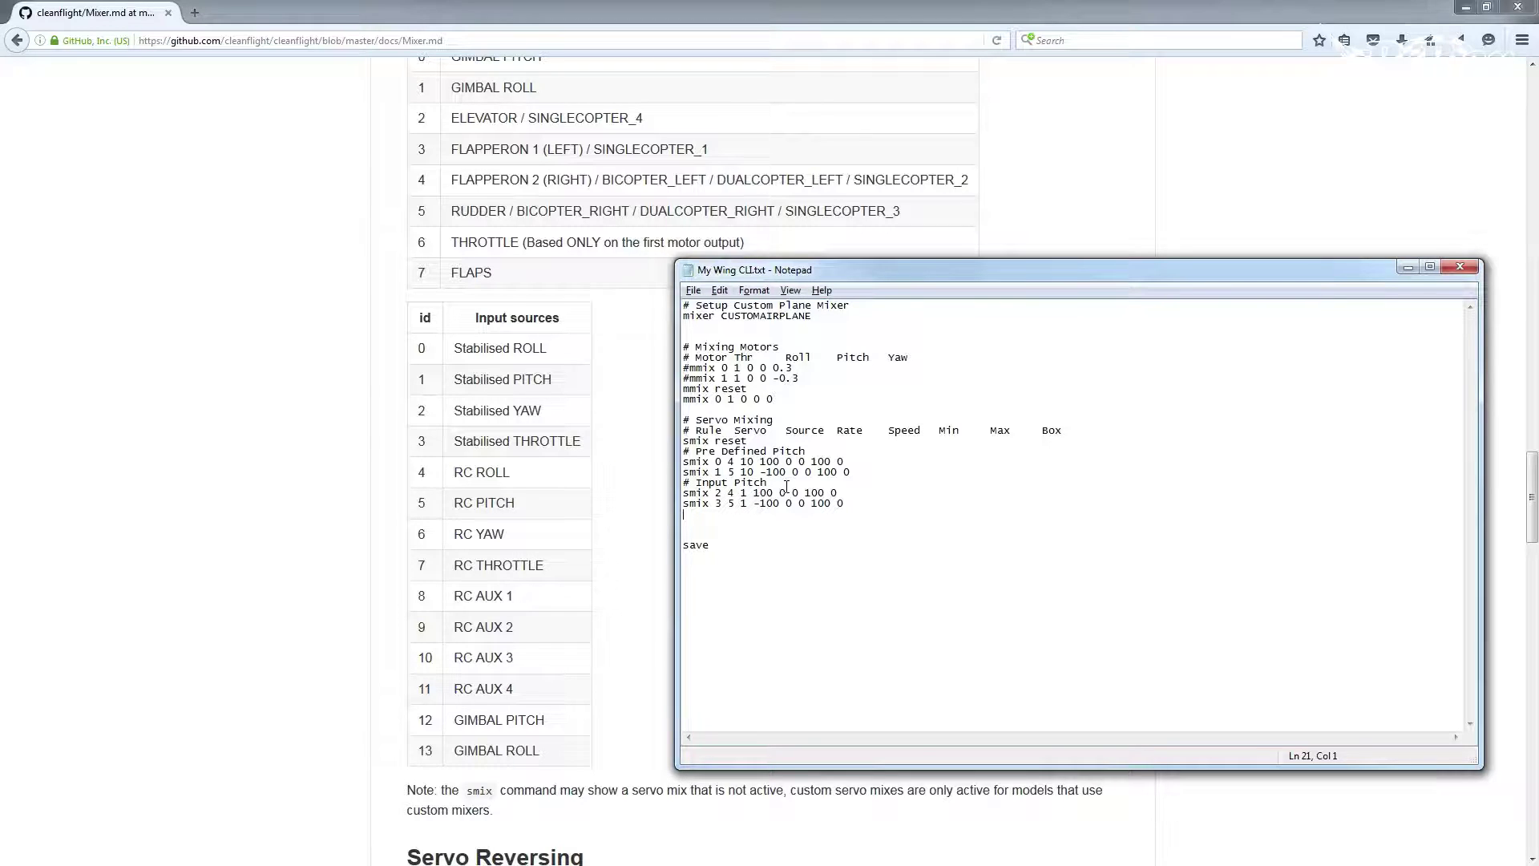
Add the comment "# Input Roll" below rule 3 and paste a copy of the two Input Pitch rules under it
key(alt+Tab)
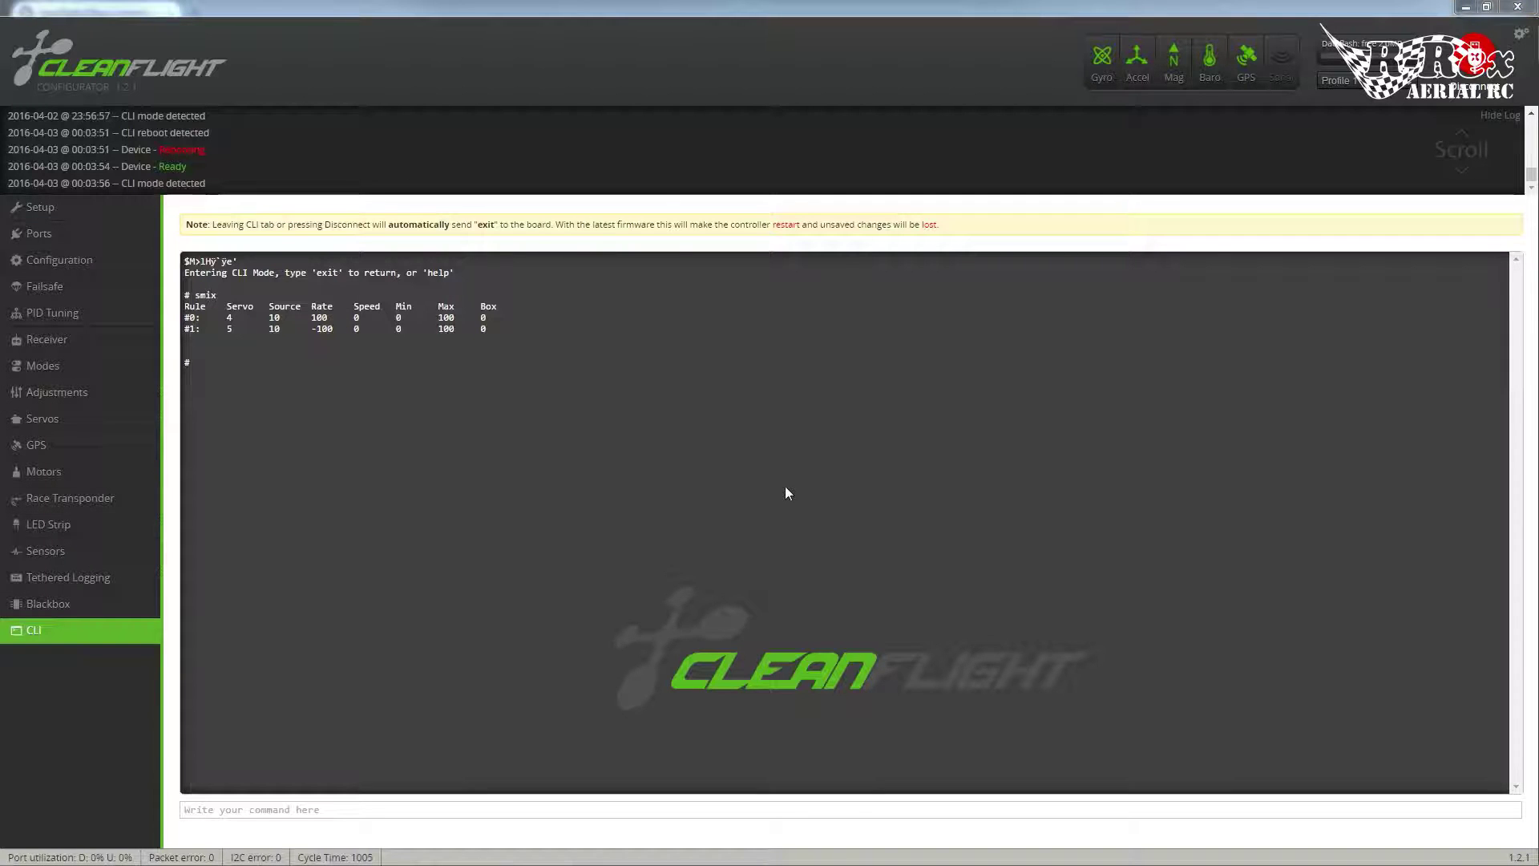
key(alt+Tab)
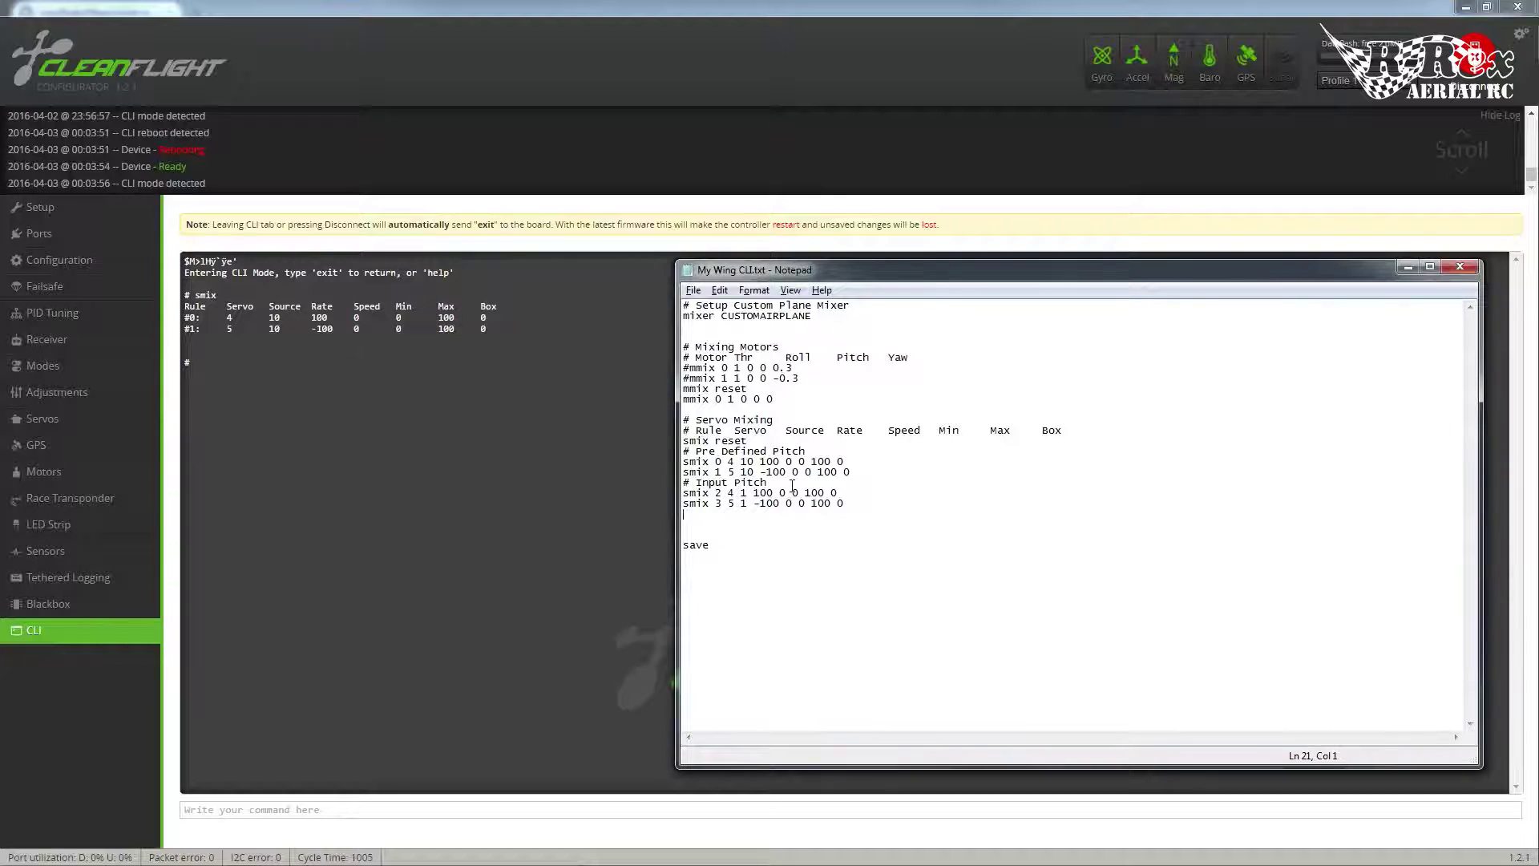
text(# Input Roll)
key(Return)
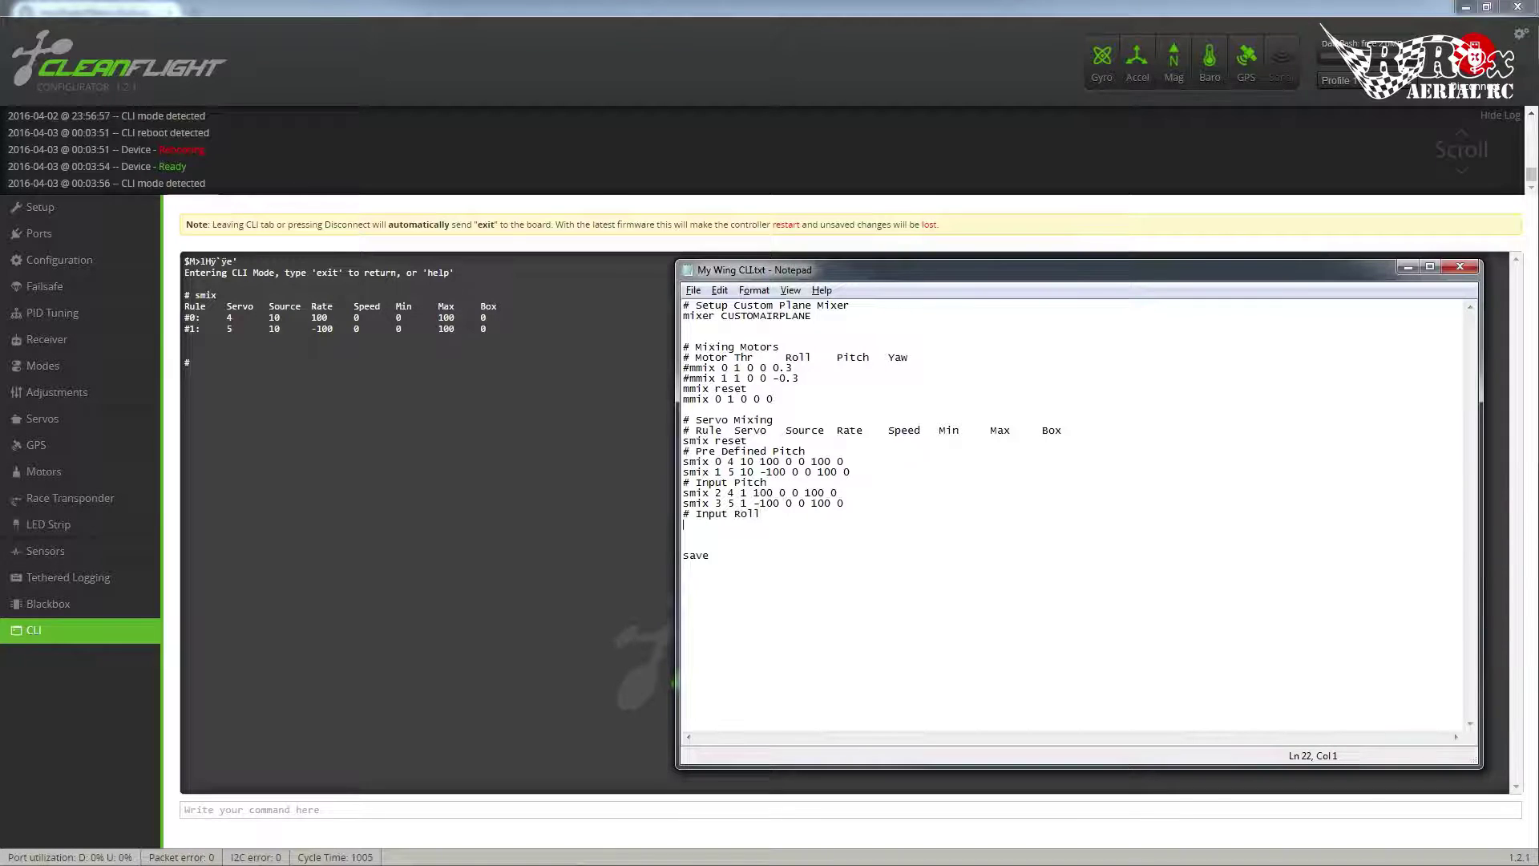
drag(742, 503, 686, 492)
key(ctrl+c)
click(688, 525)
key(ctrl+v)
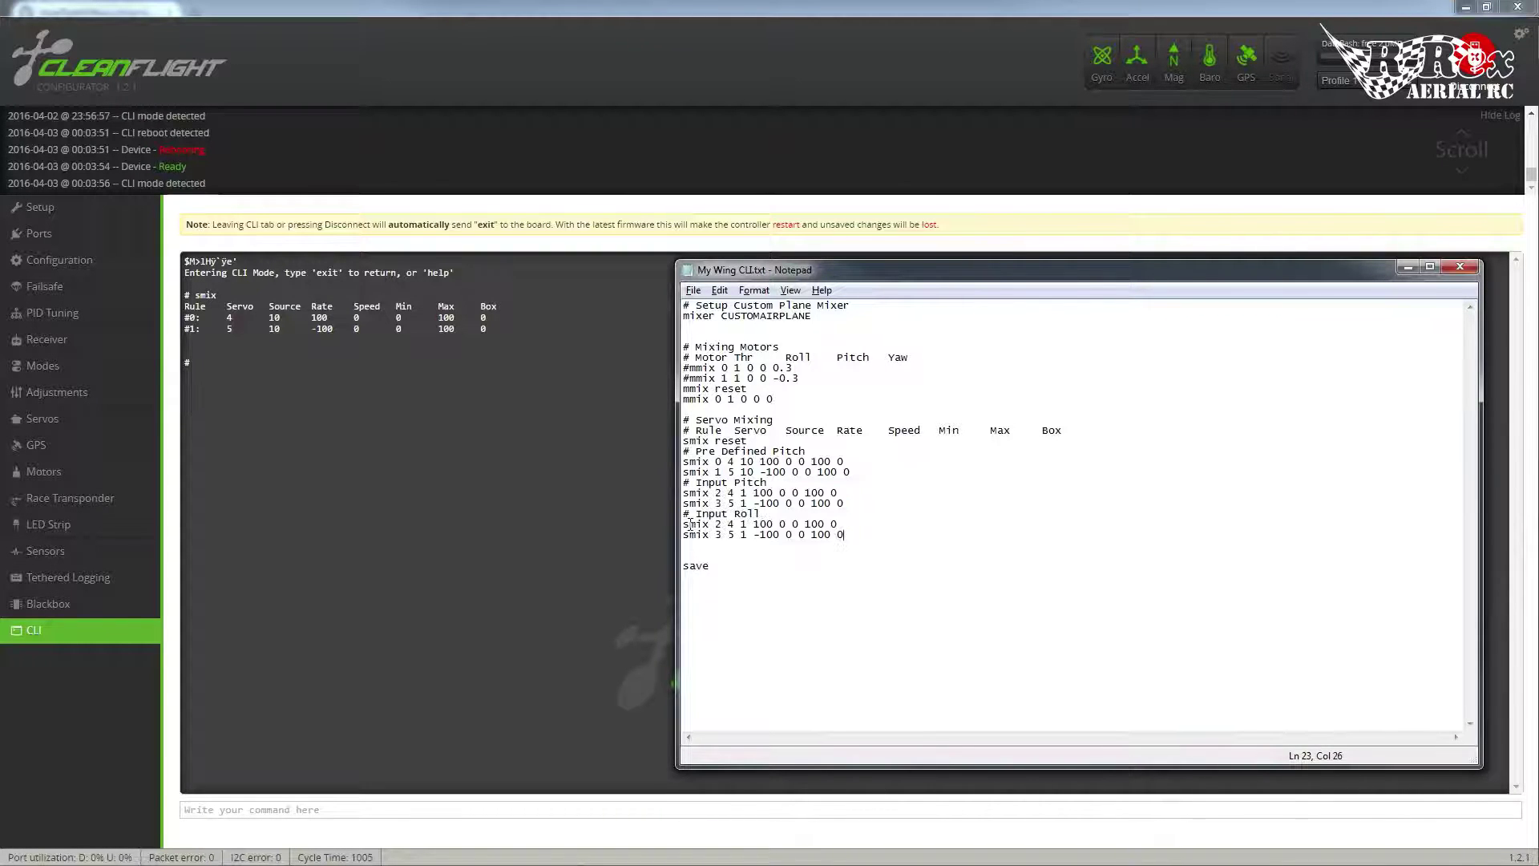
Renumber the two copied rules under "# Input Roll" as rules 4 and 5
click(722, 523)
key(BackSpace)
text(4)
key(BackSpace)
text(5)
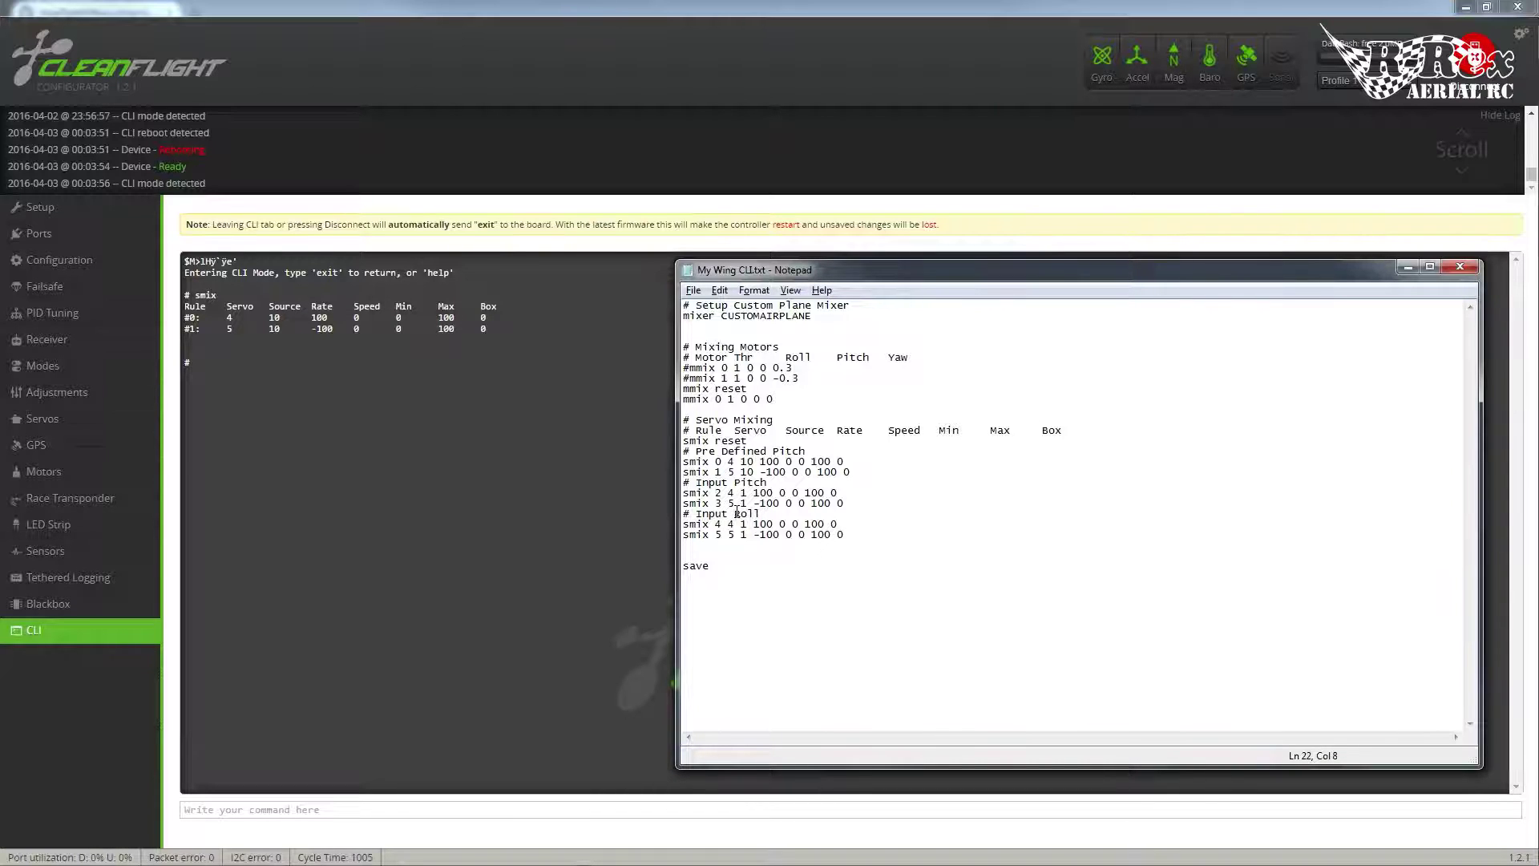
Look up the Stabilised ROLL id in the documentation, then set the source of rules 4 and 5 to 0 and rule 5's rate to 100
key(Right)
key(Right)
key(alt+Tab)
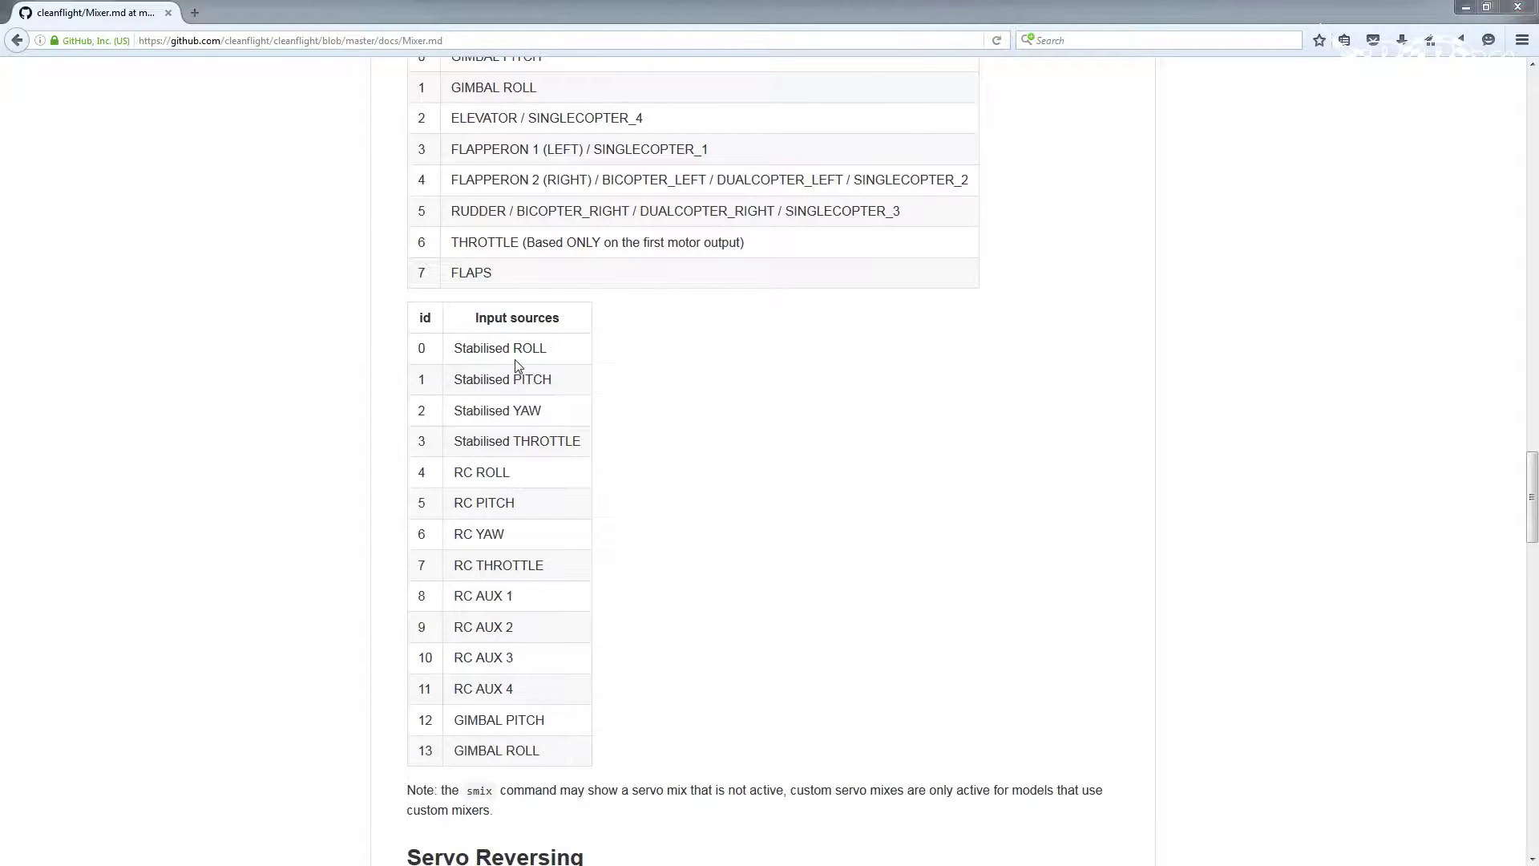
key(alt+Tab)
key(Tab)
key(alt+Tab)
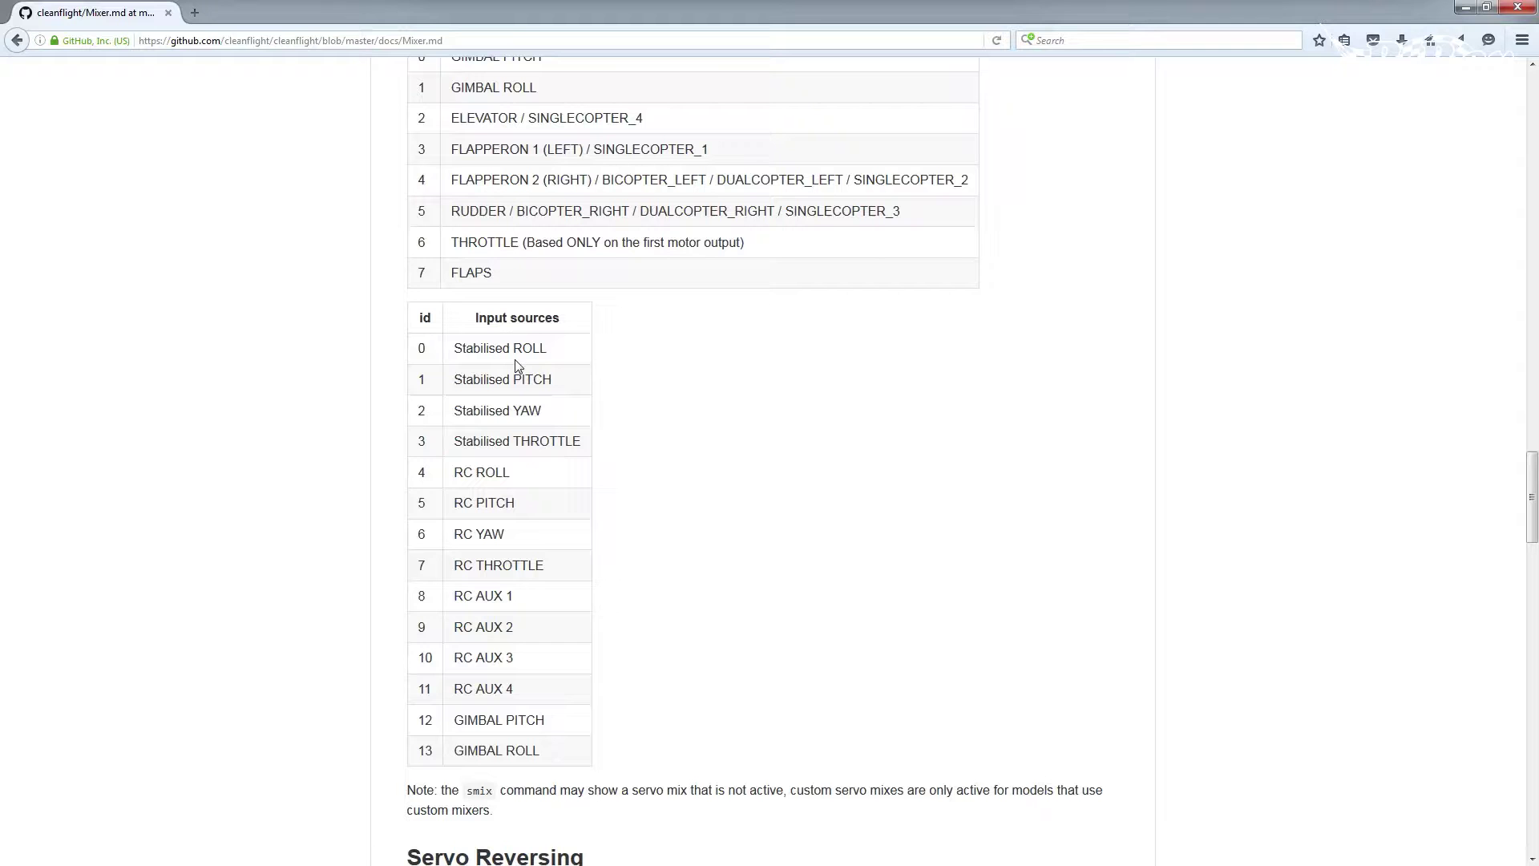
key(alt+Tab)
key(Tab)
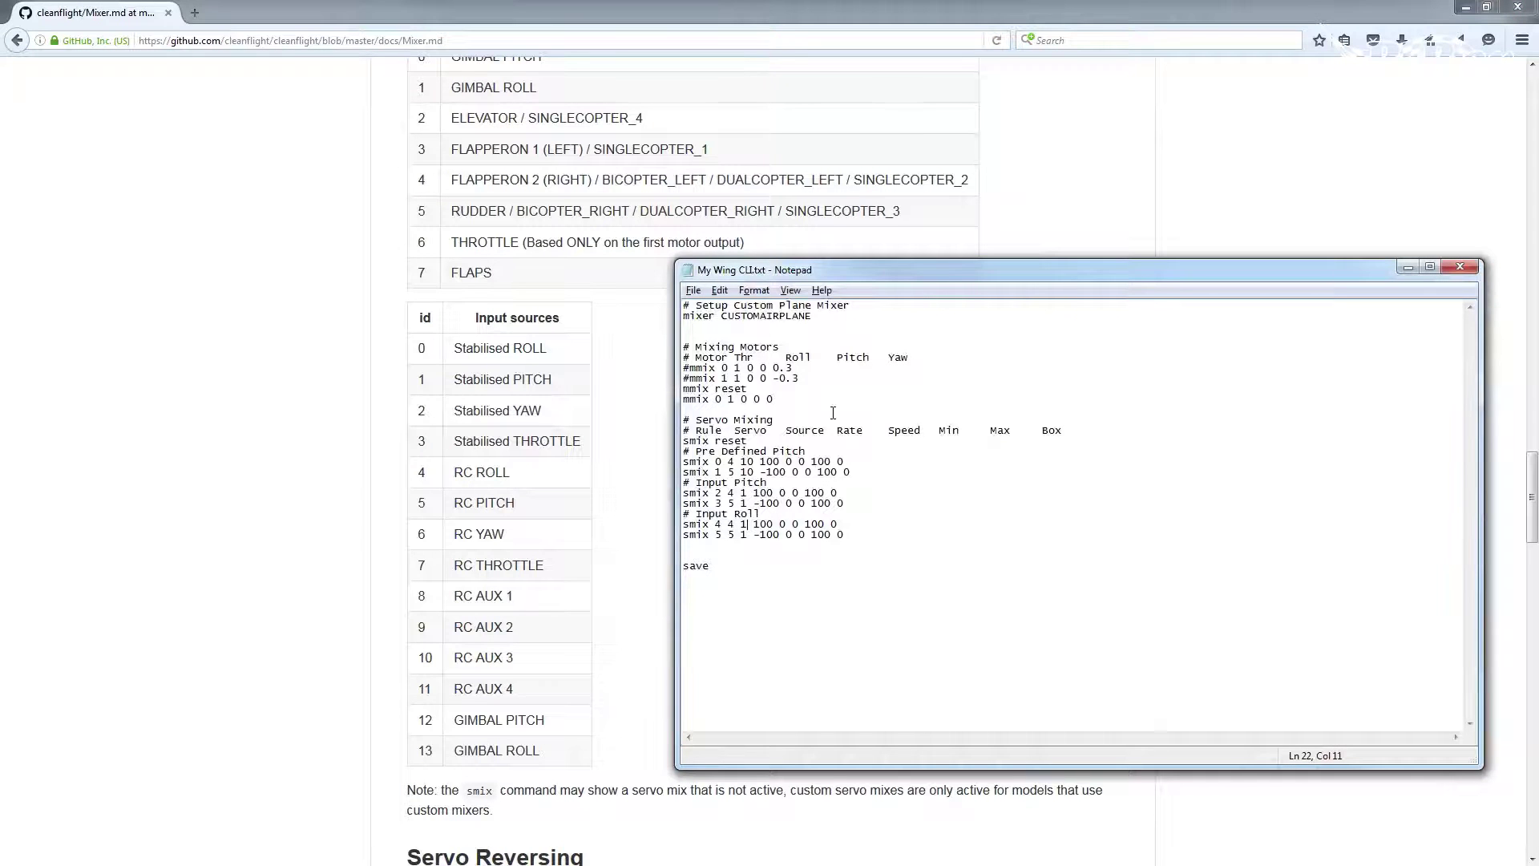
key(alt+Tab)
key(Tab)
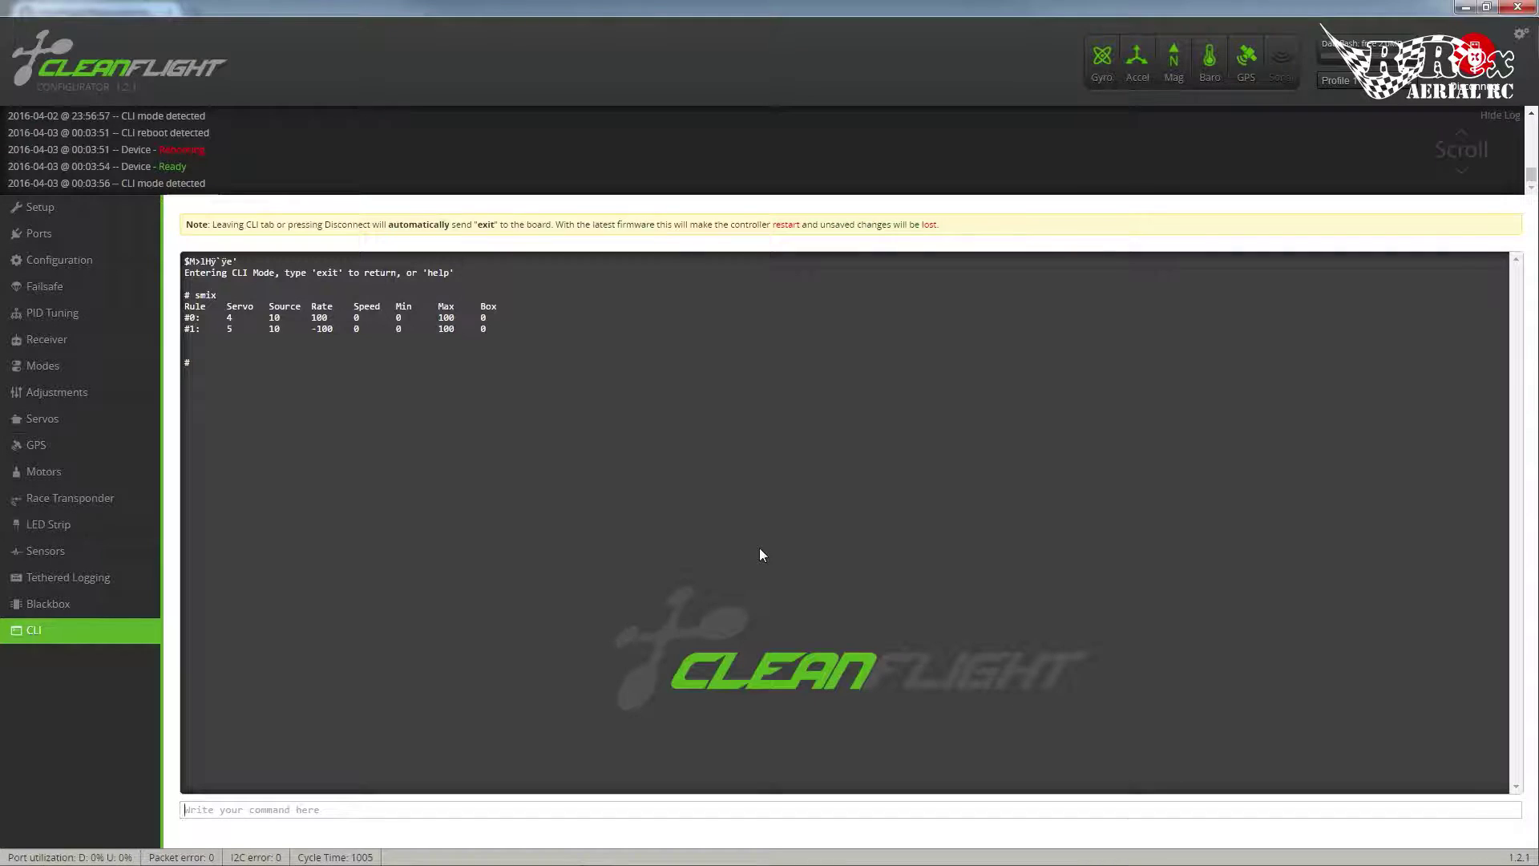
key(alt+Tab)
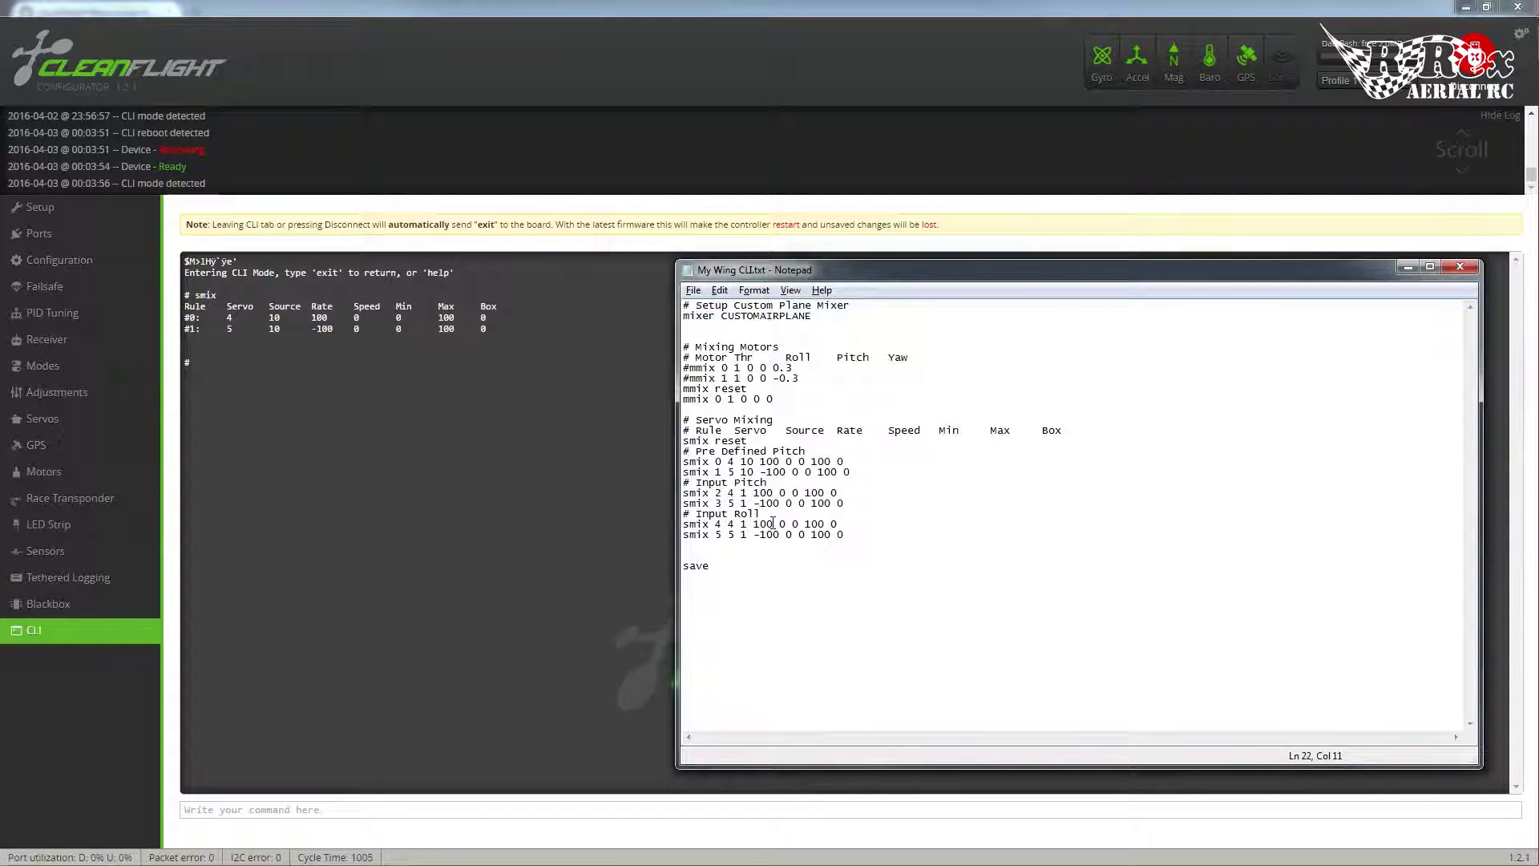
key(Down)
key(BackSpace)
text(0)
key(Delete)
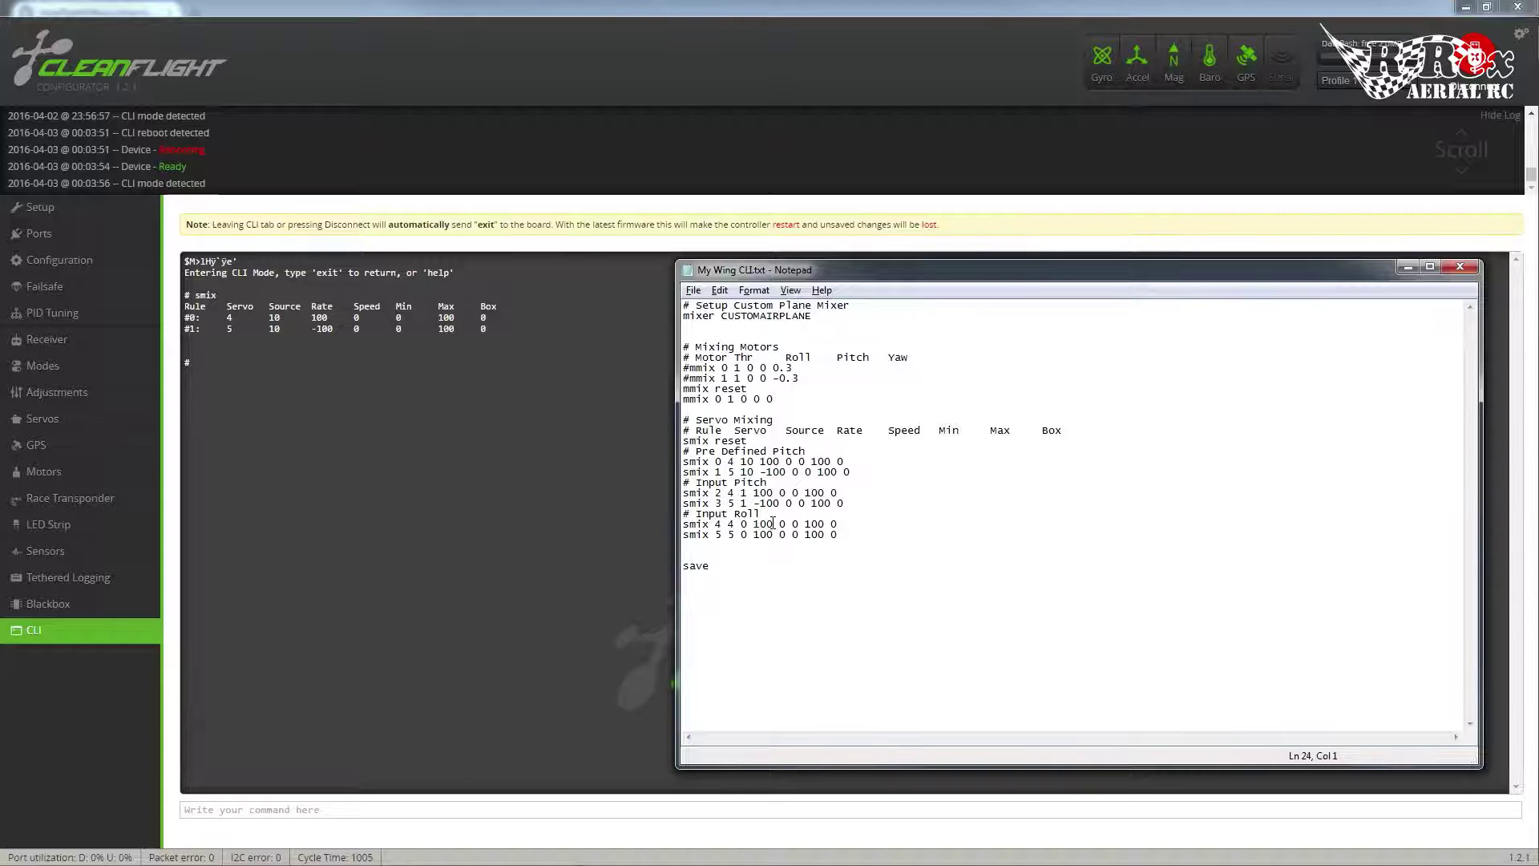
Save the My Wing CLI.txt script file
key(ctrl+Home)
click(693, 290)
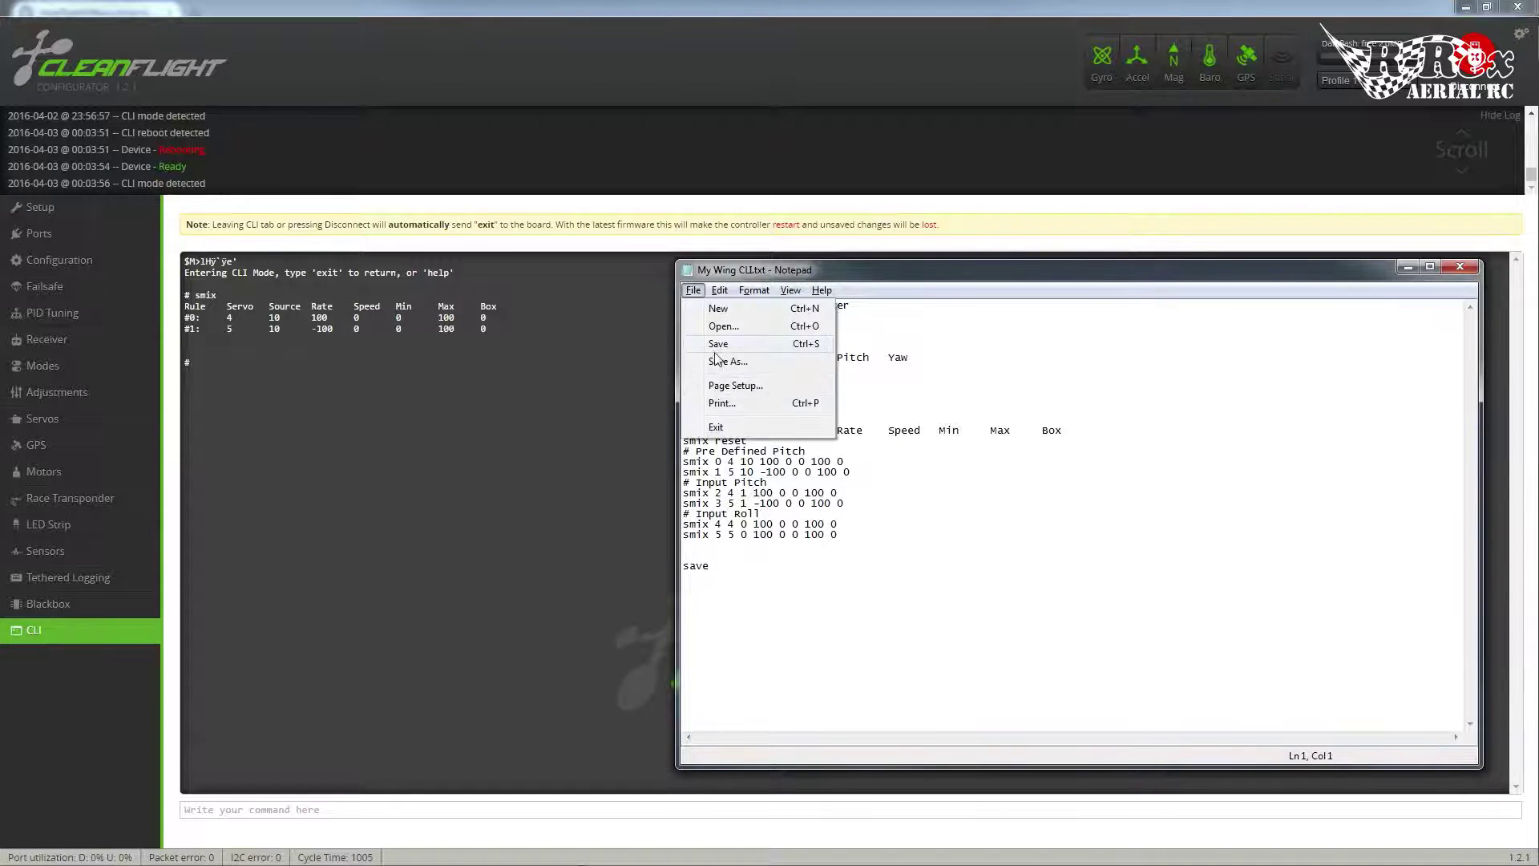
click(720, 343)
Copy the complete script with the pitch and roll rules and run it in the Cleanflight CLI
drag(713, 566, 683, 305)
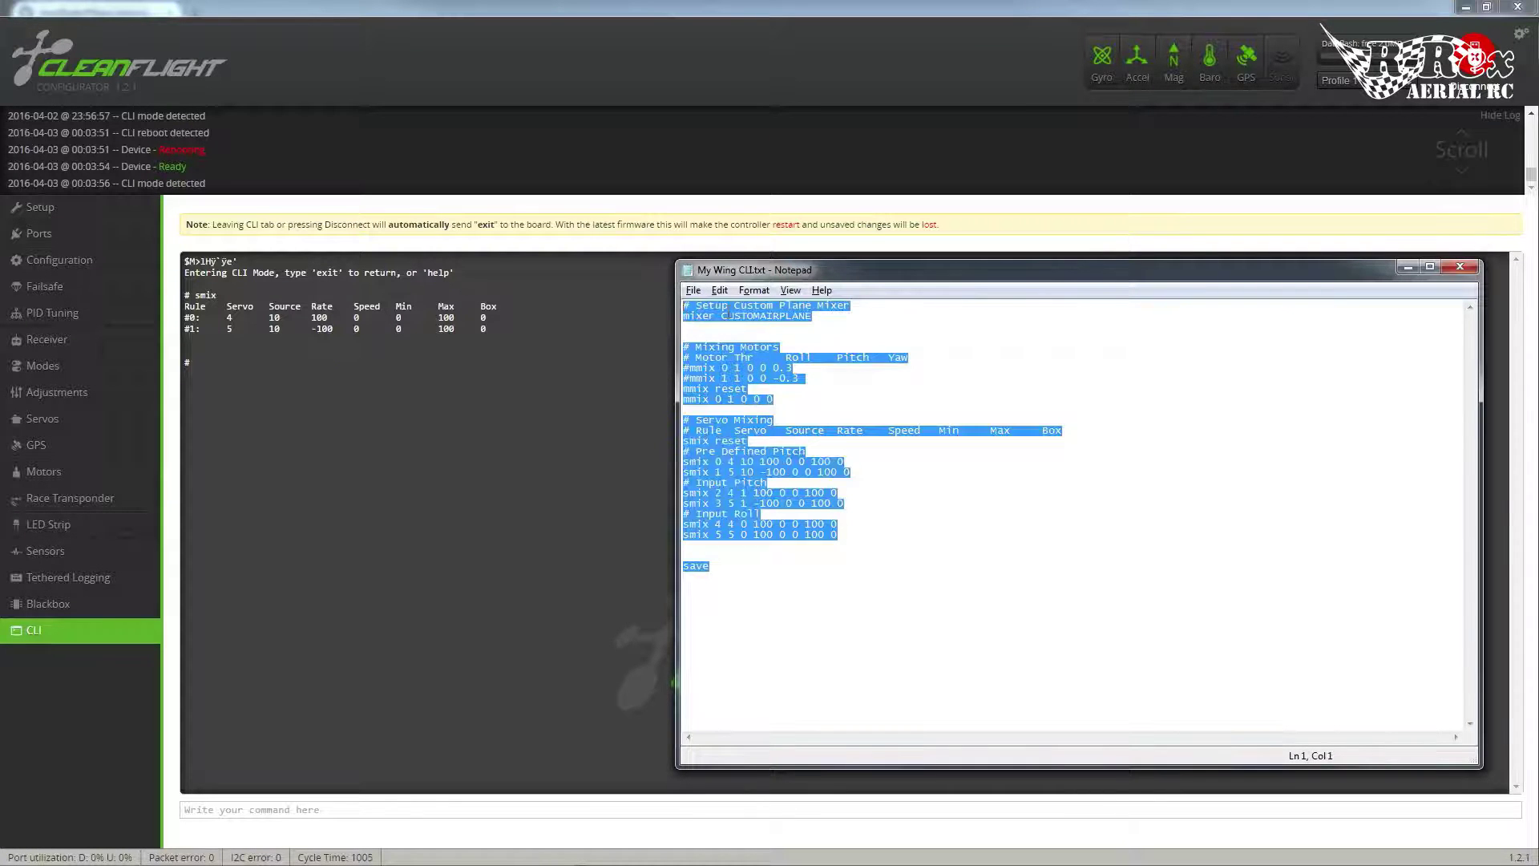
right_click(706, 308)
click(751, 365)
click(255, 809)
key(ctrl+v)
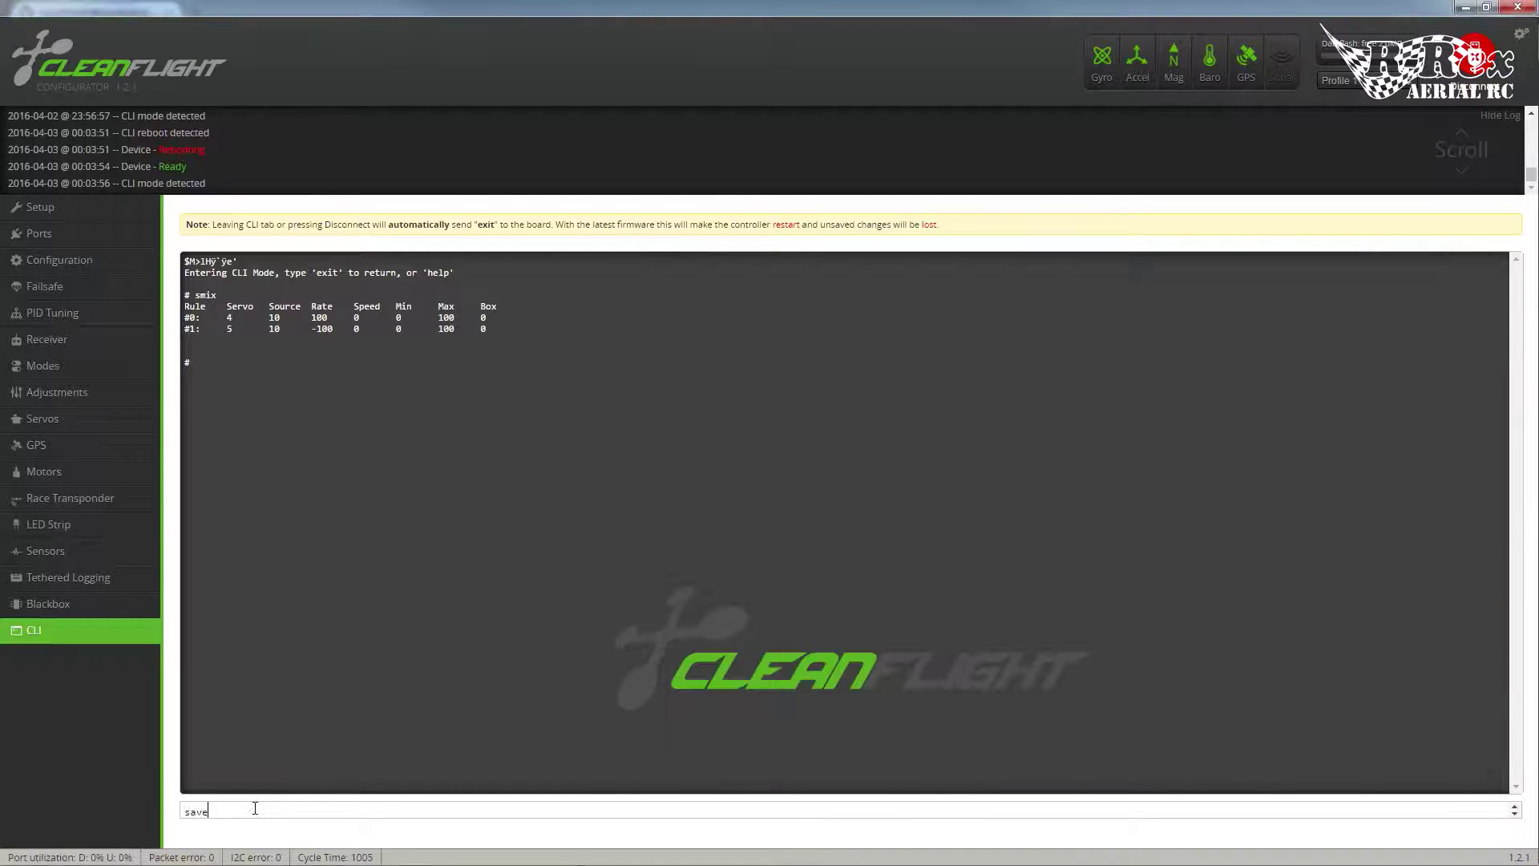
key(Return)
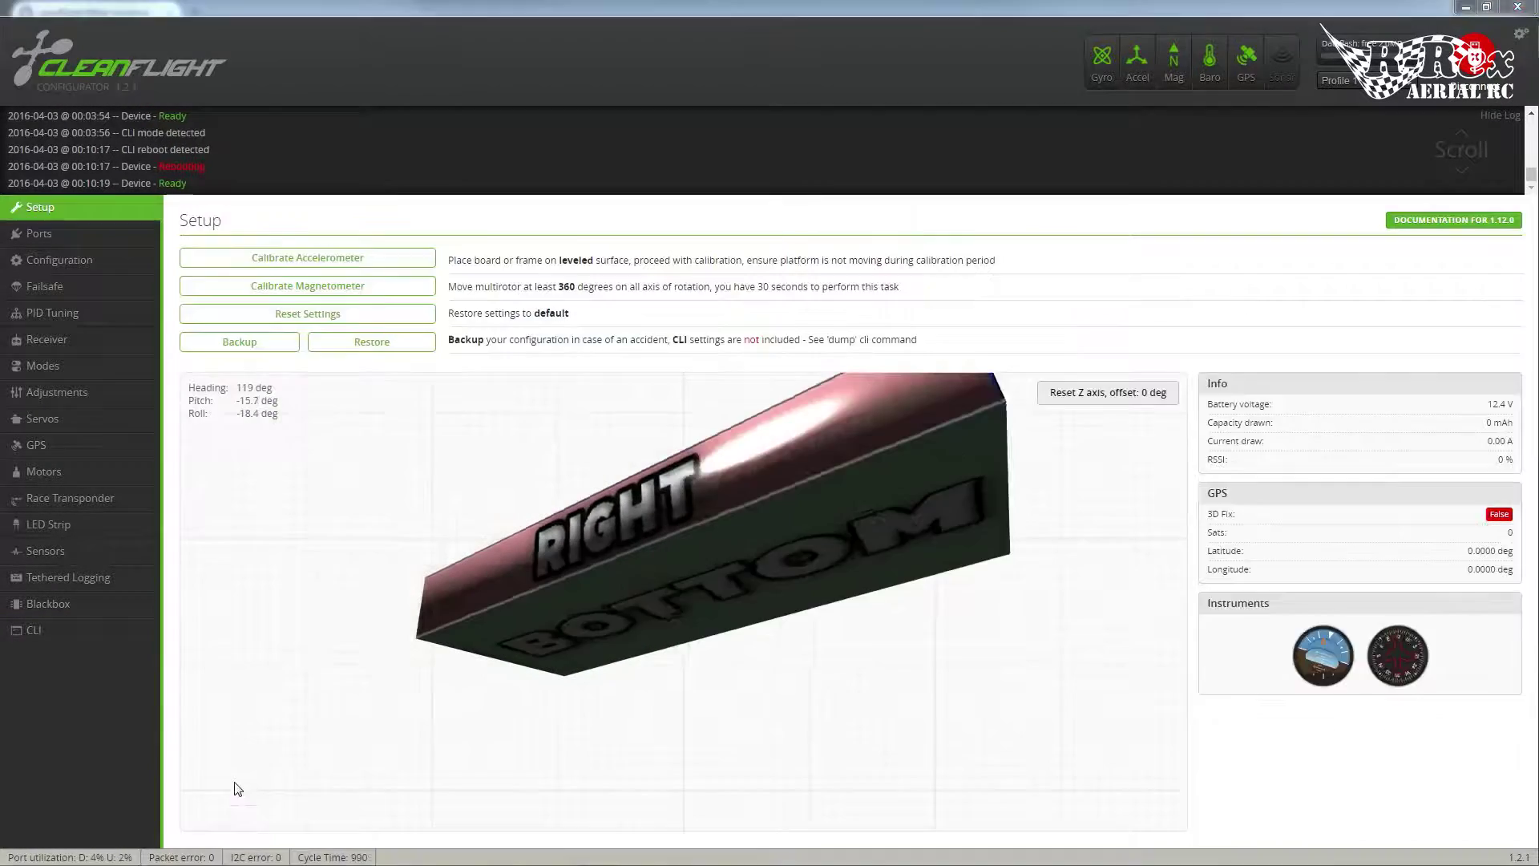
Reopen the CLI and list the servo rules with smix to compare them with the Notepad script
click(61, 629)
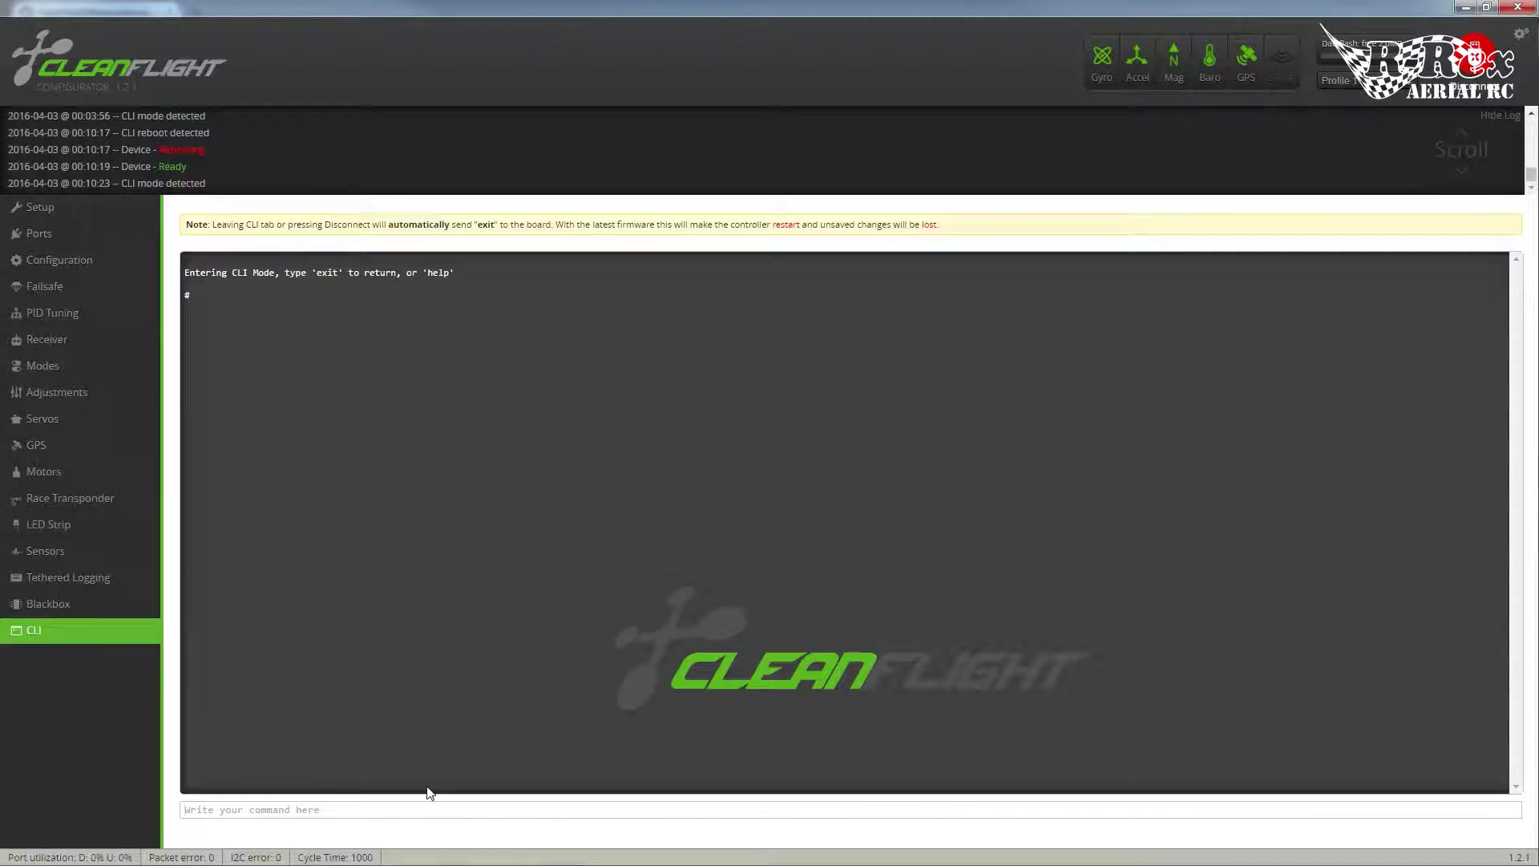
text(smix)
key(Return)
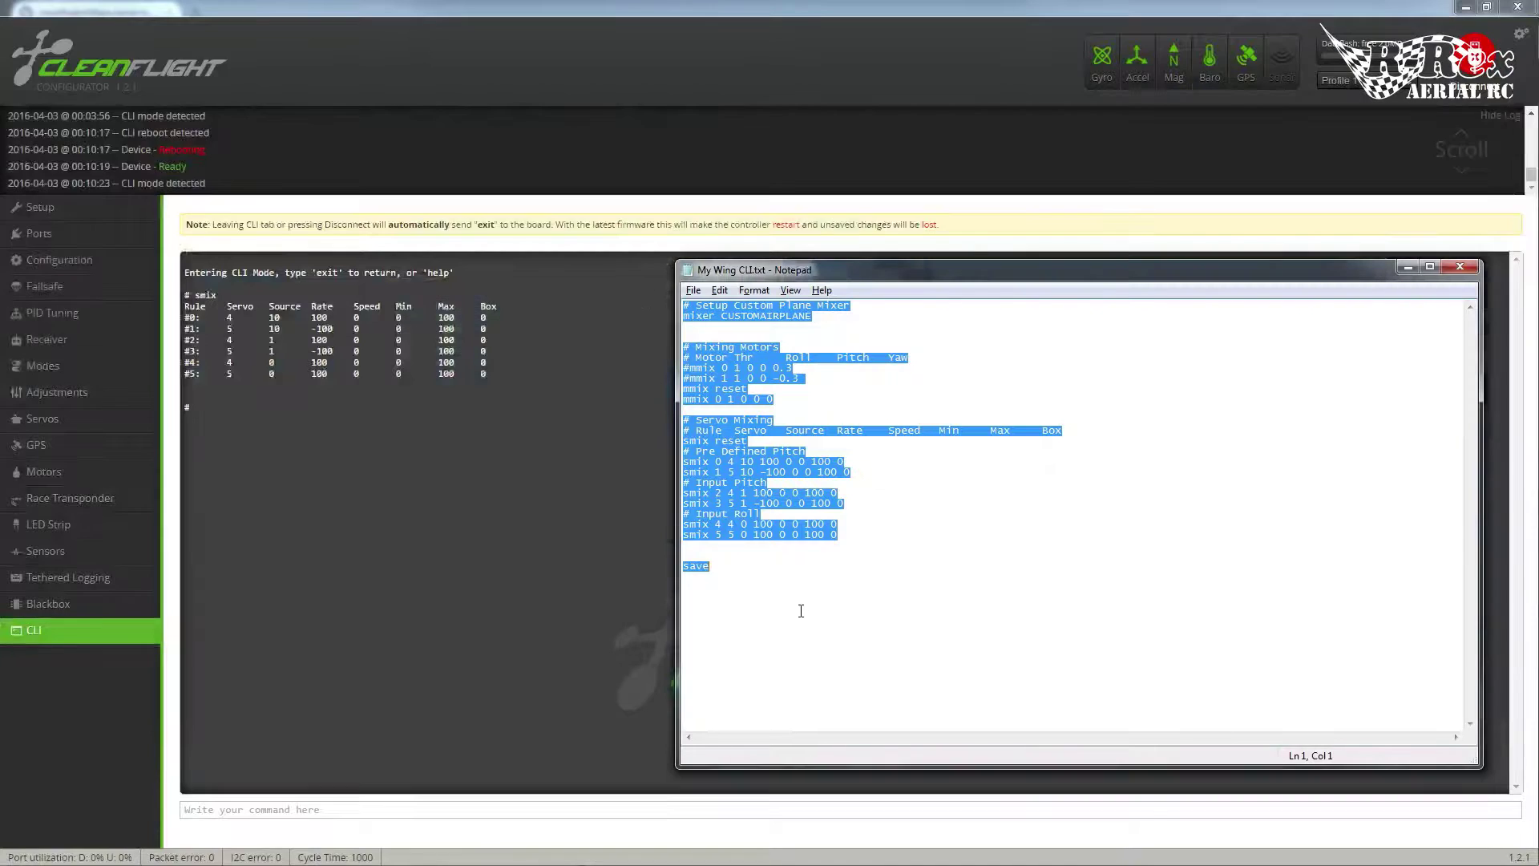
click(783, 561)
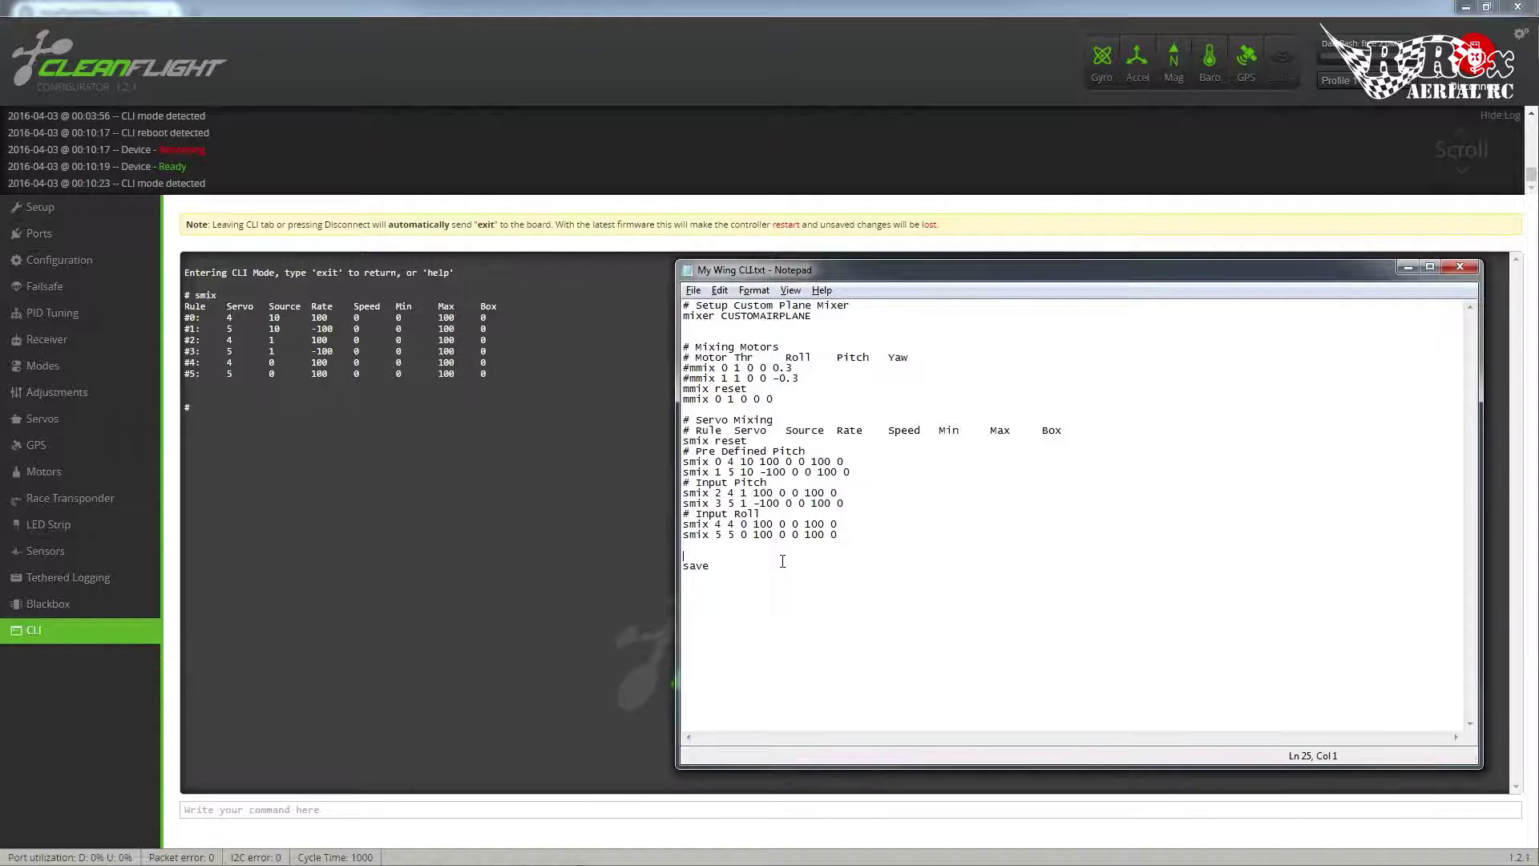
text(Pan From Yaw)
key(Return)
text(smix 6 3)
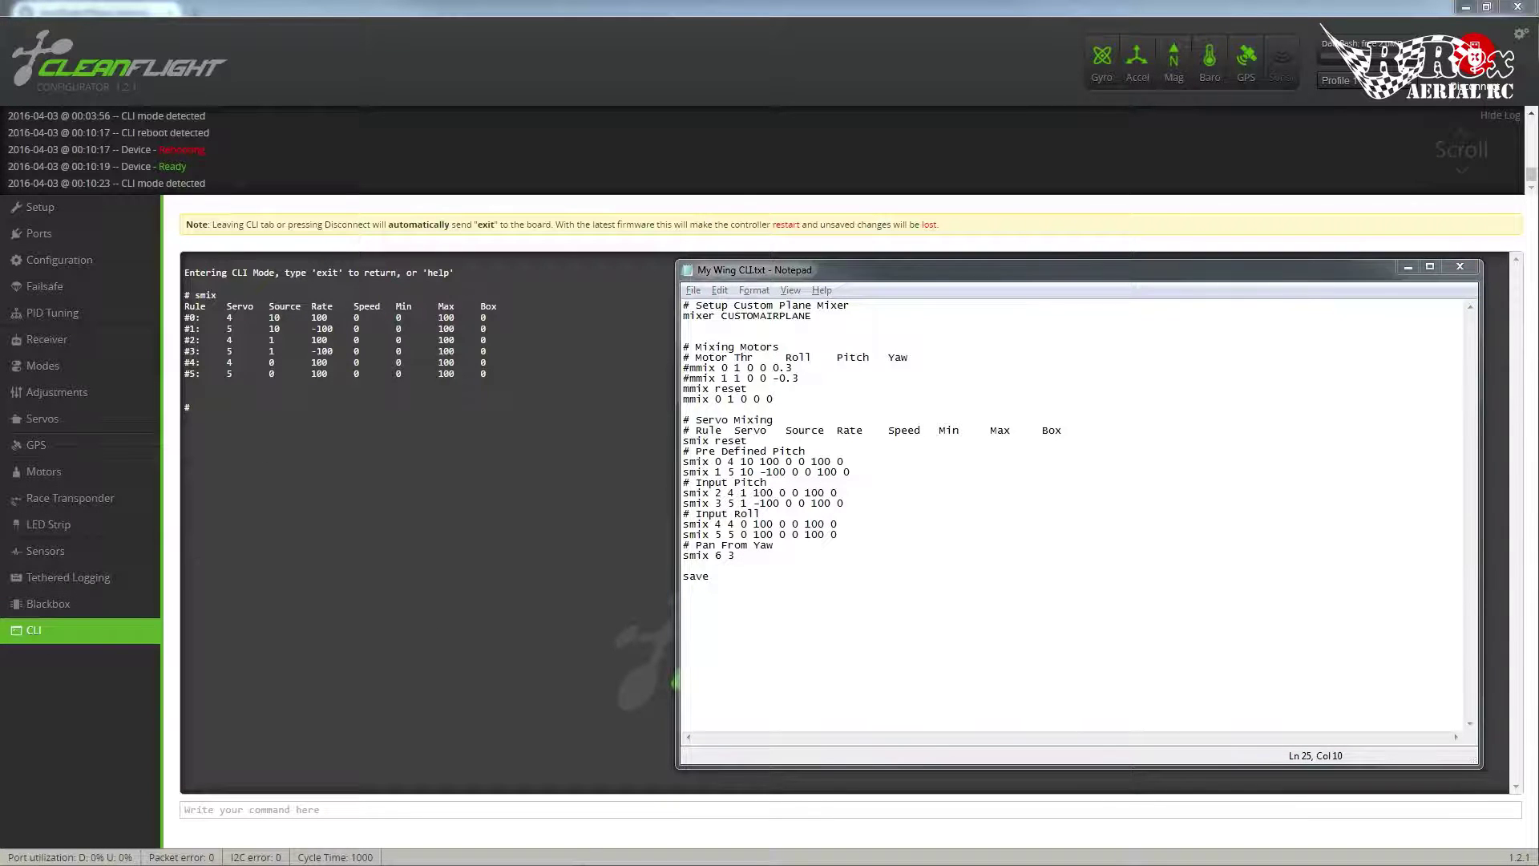
key(alt+Tab)
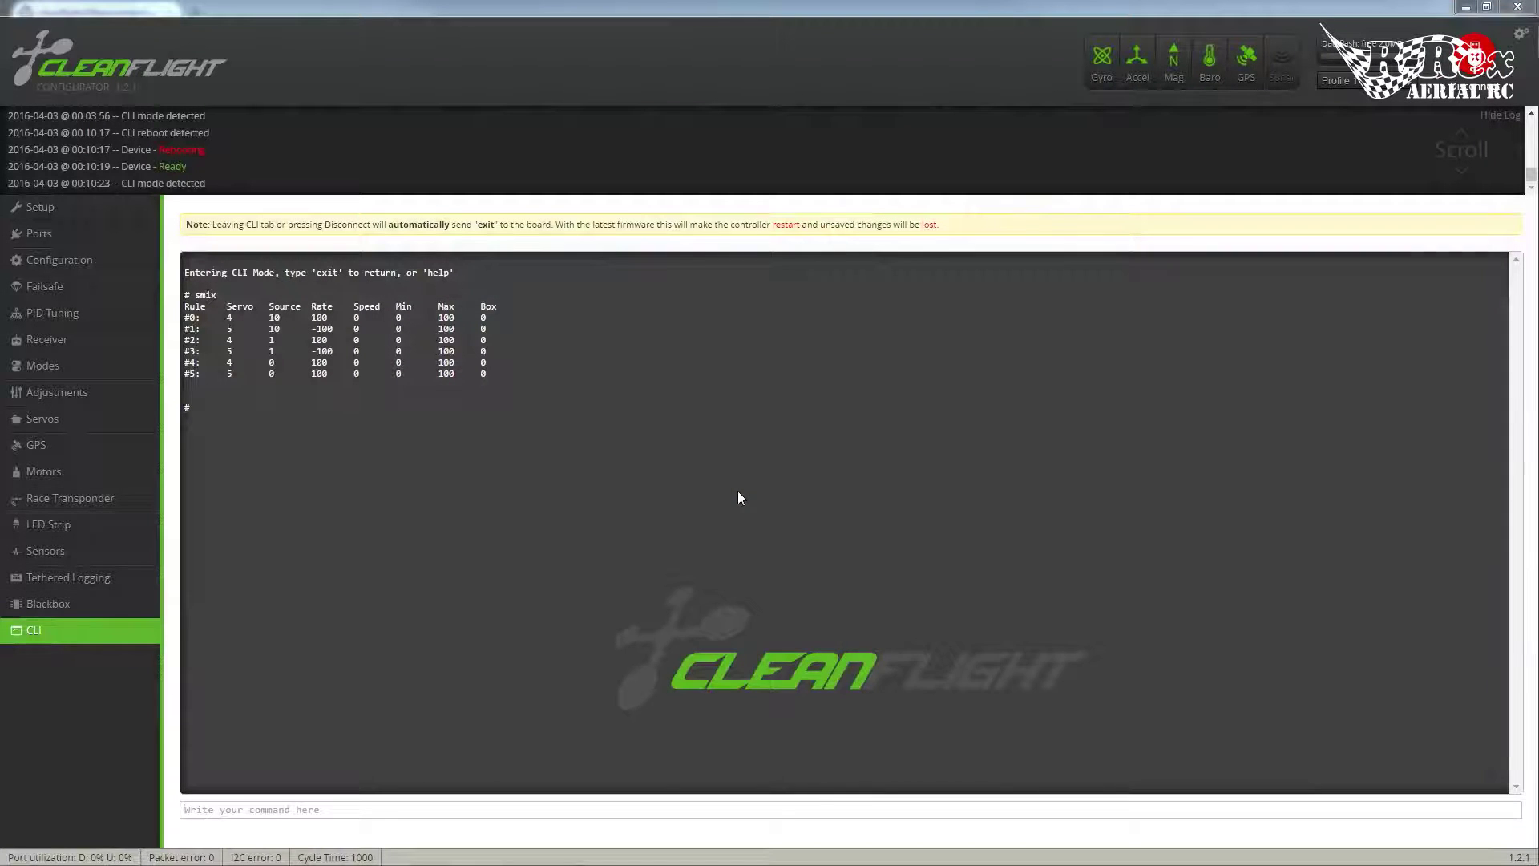
key(alt+Tab)
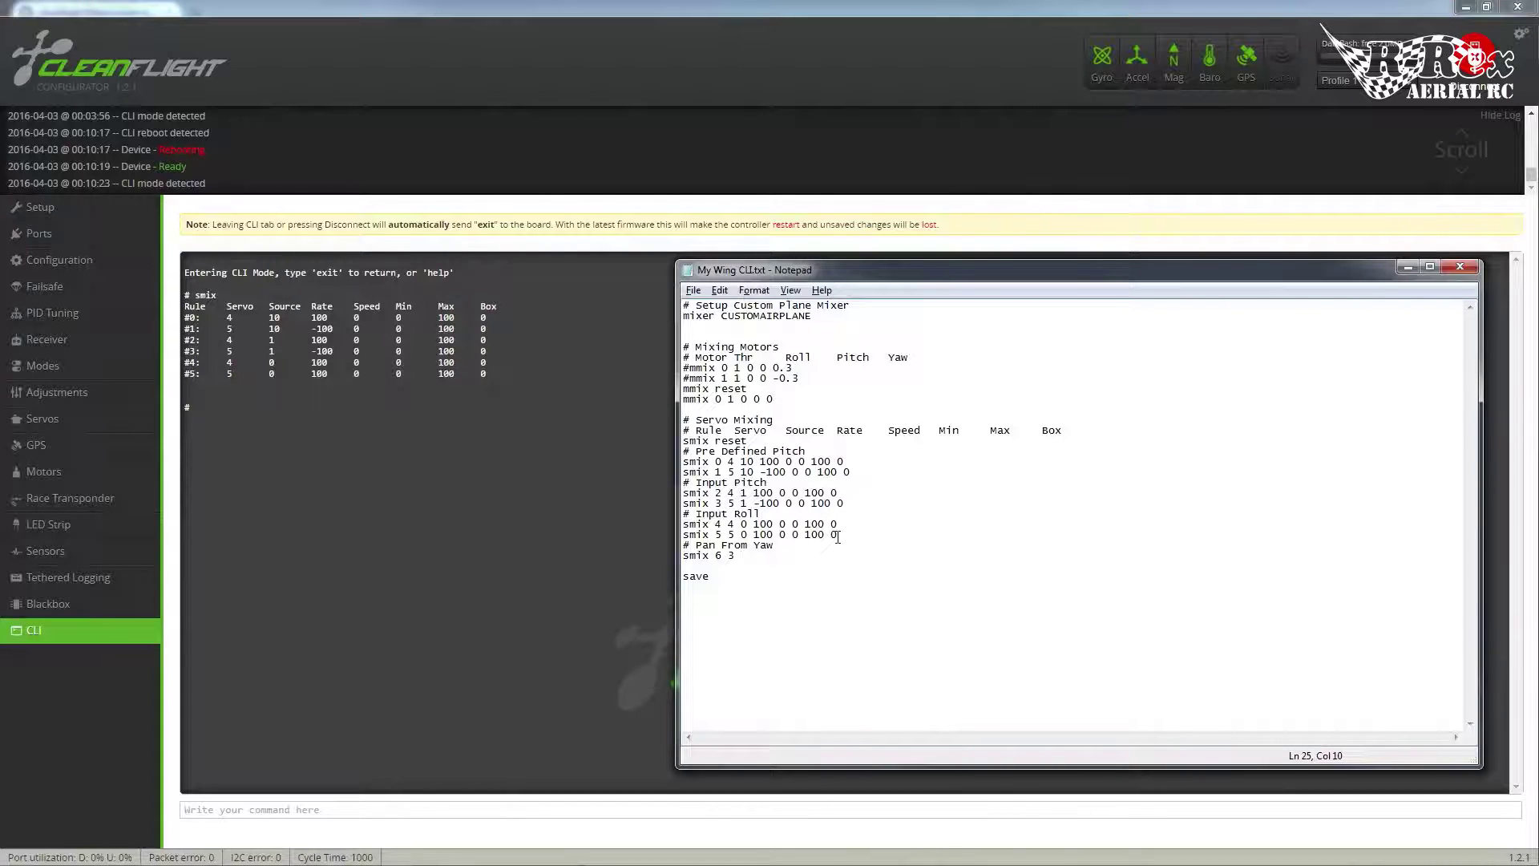
text(6 100 0)
text(0 100 0)
Copy the complete script including the yaw pan rule and run it in the Cleanflight CLI
drag(714, 579, 680, 383)
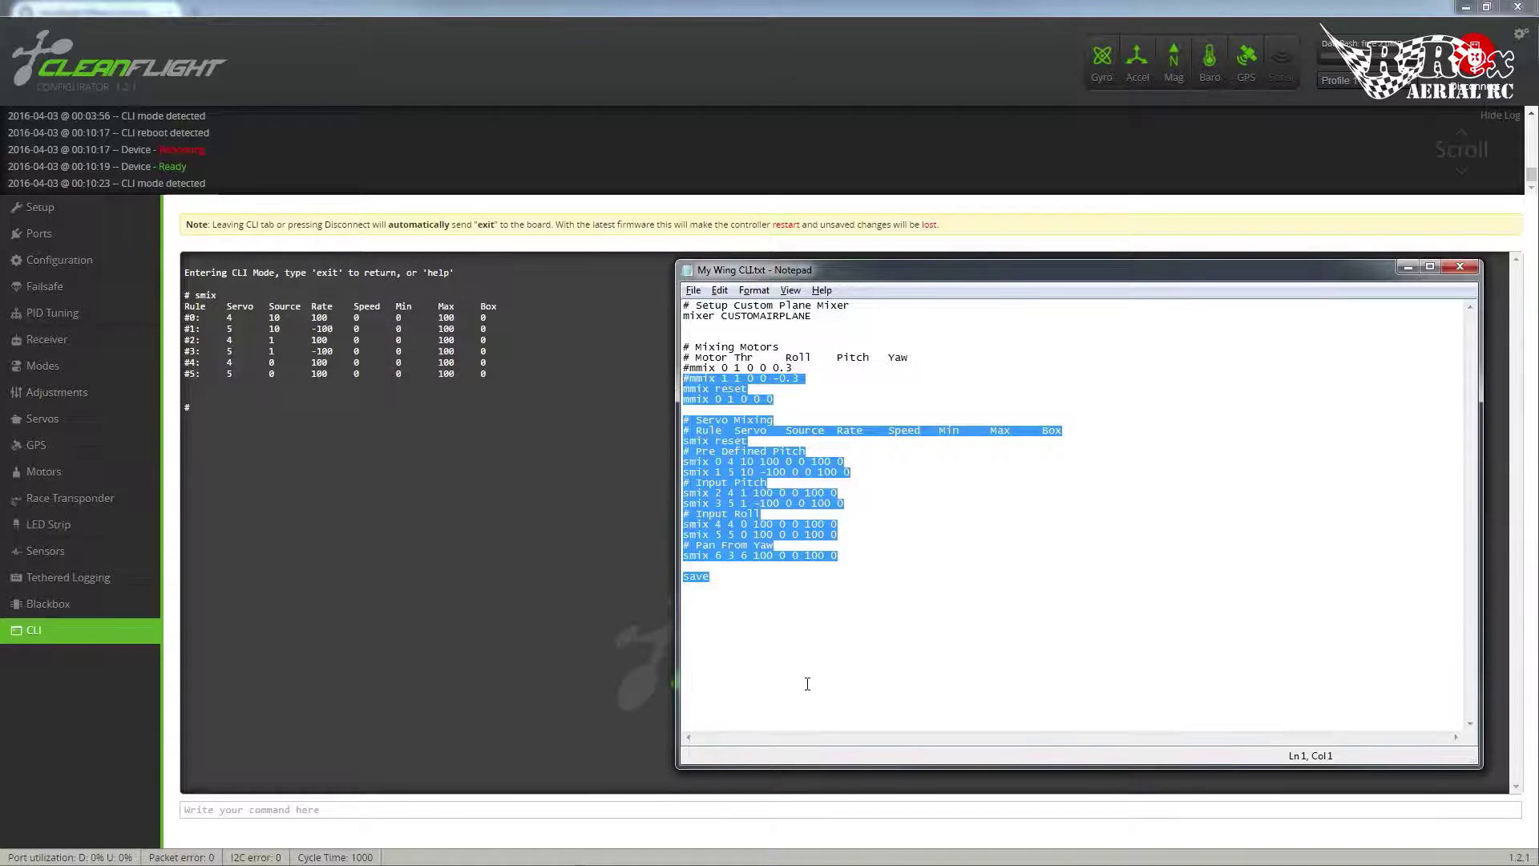
drag(710, 578, 682, 305)
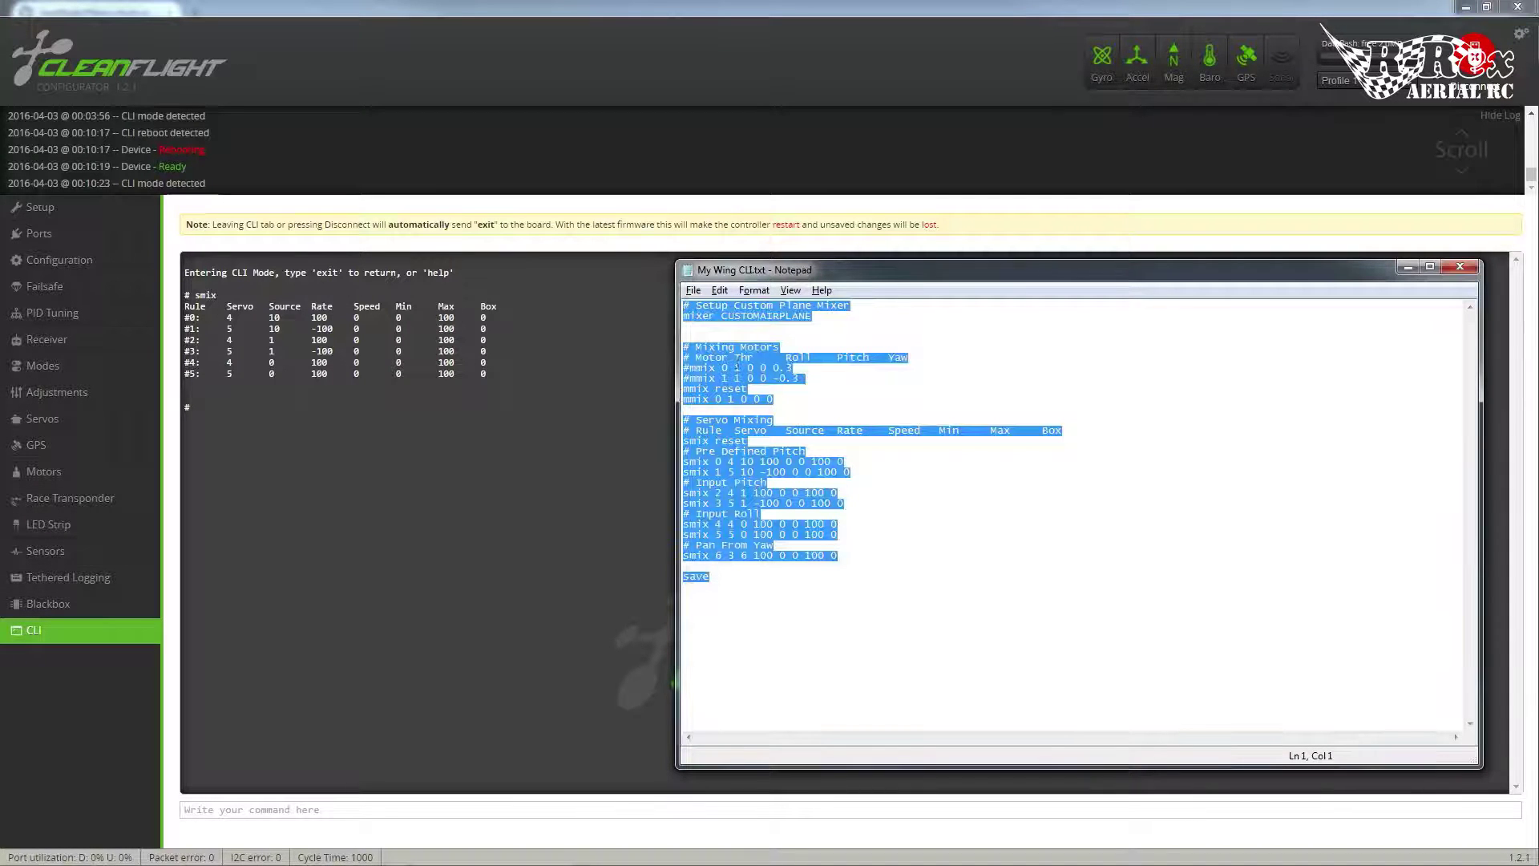
click(308, 812)
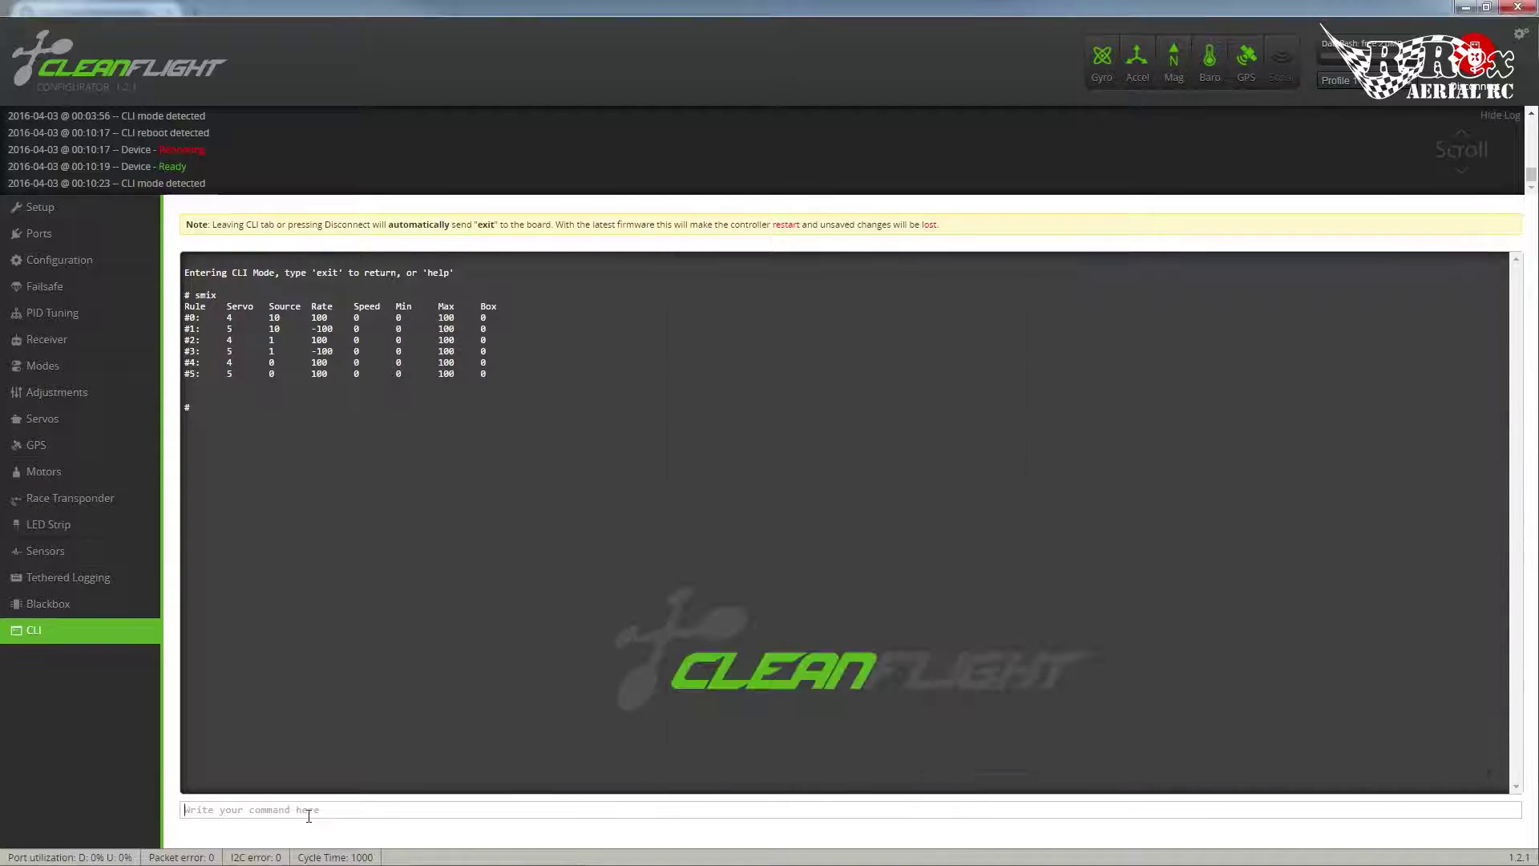
key(ctrl+v)
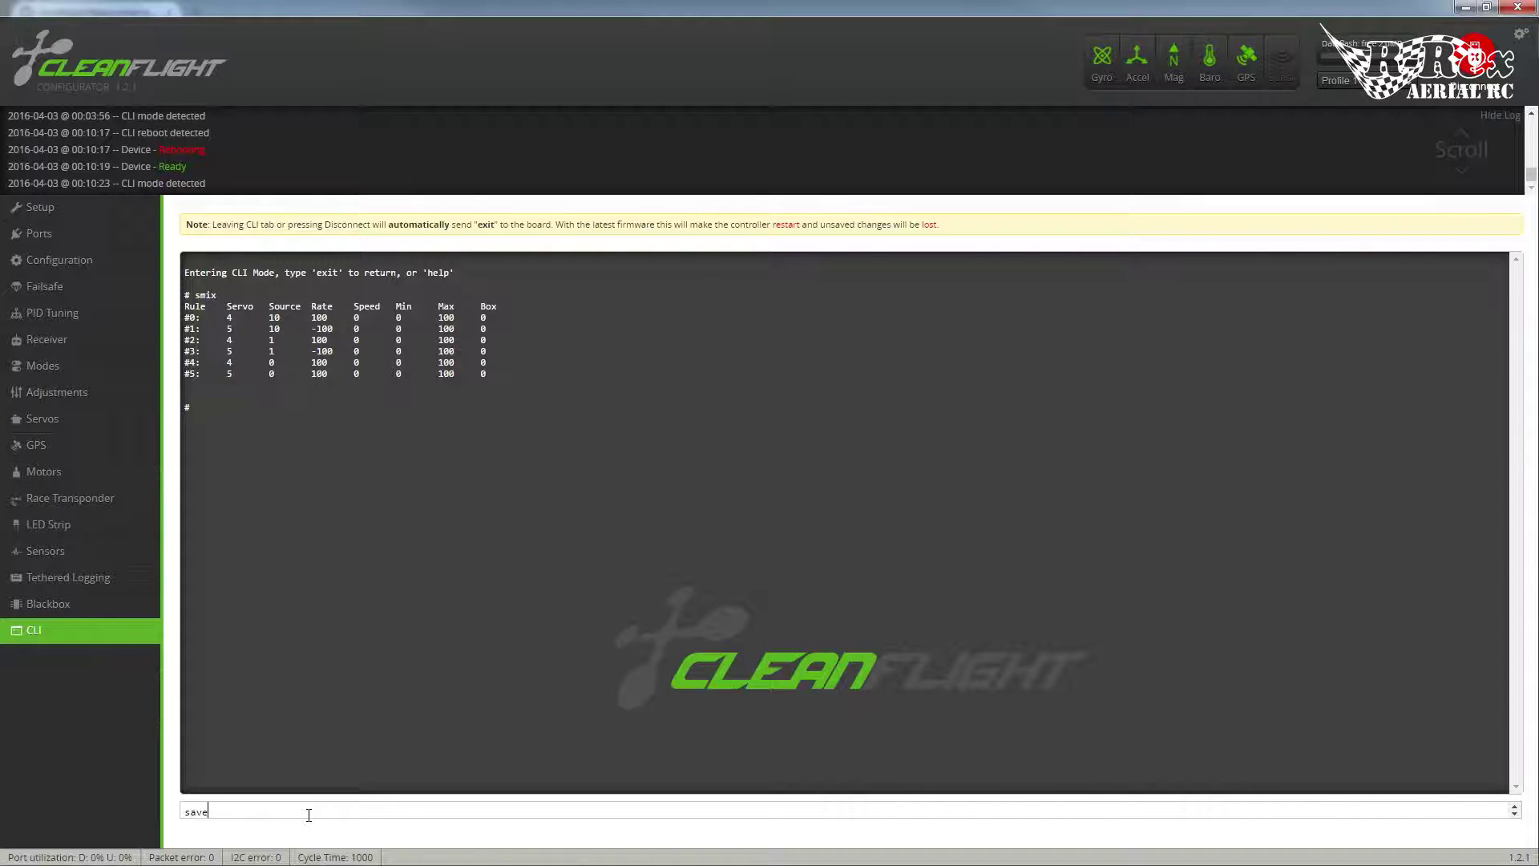
key(Return)
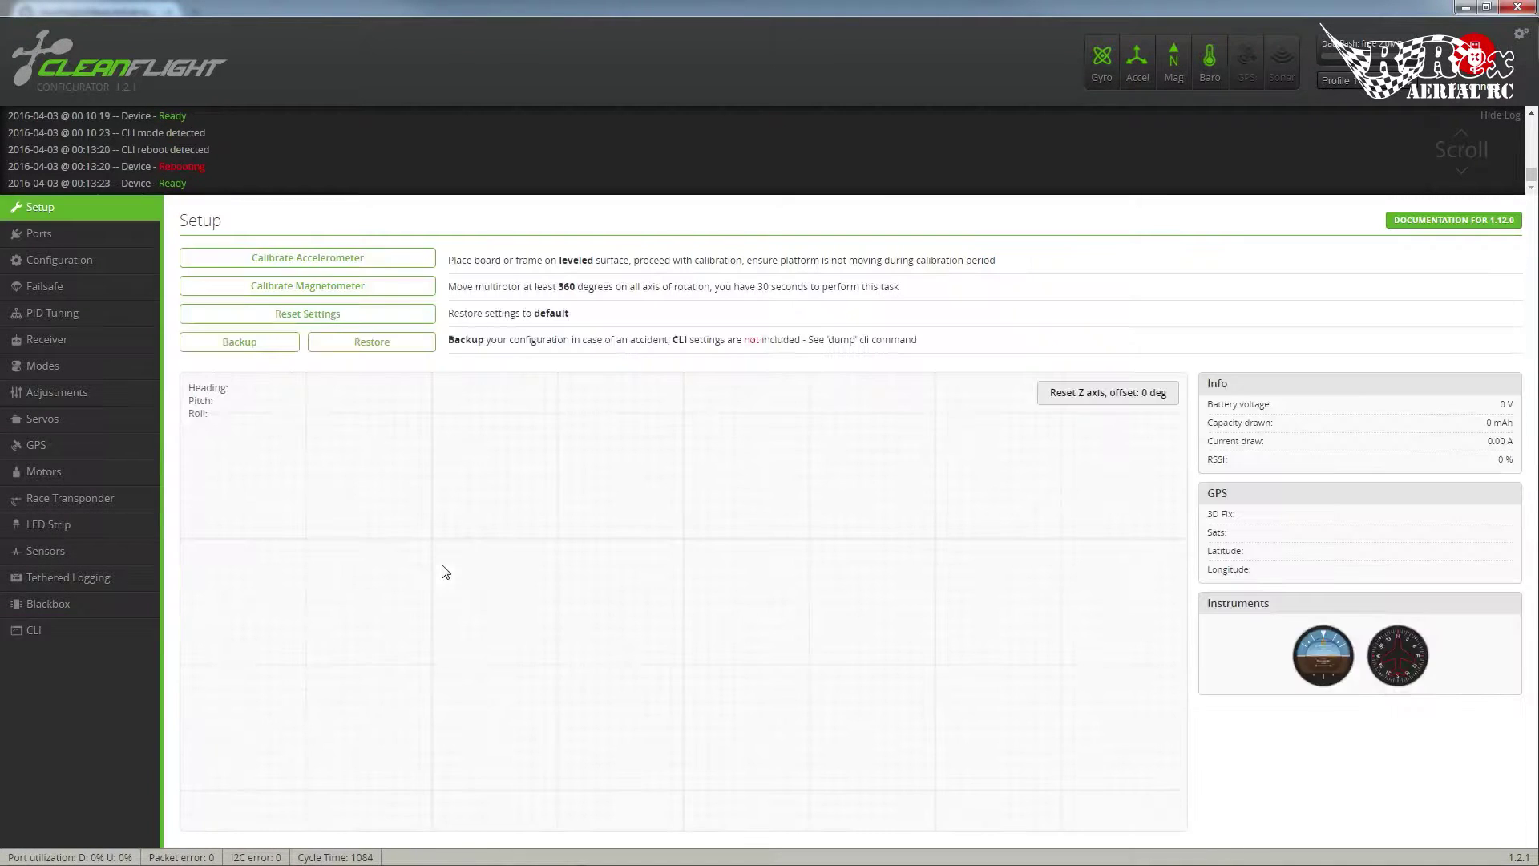
Review the CLI, GPS, Blackbox, Modes and Configuration pages, and check the channel readings on the Receiver page
click(53, 630)
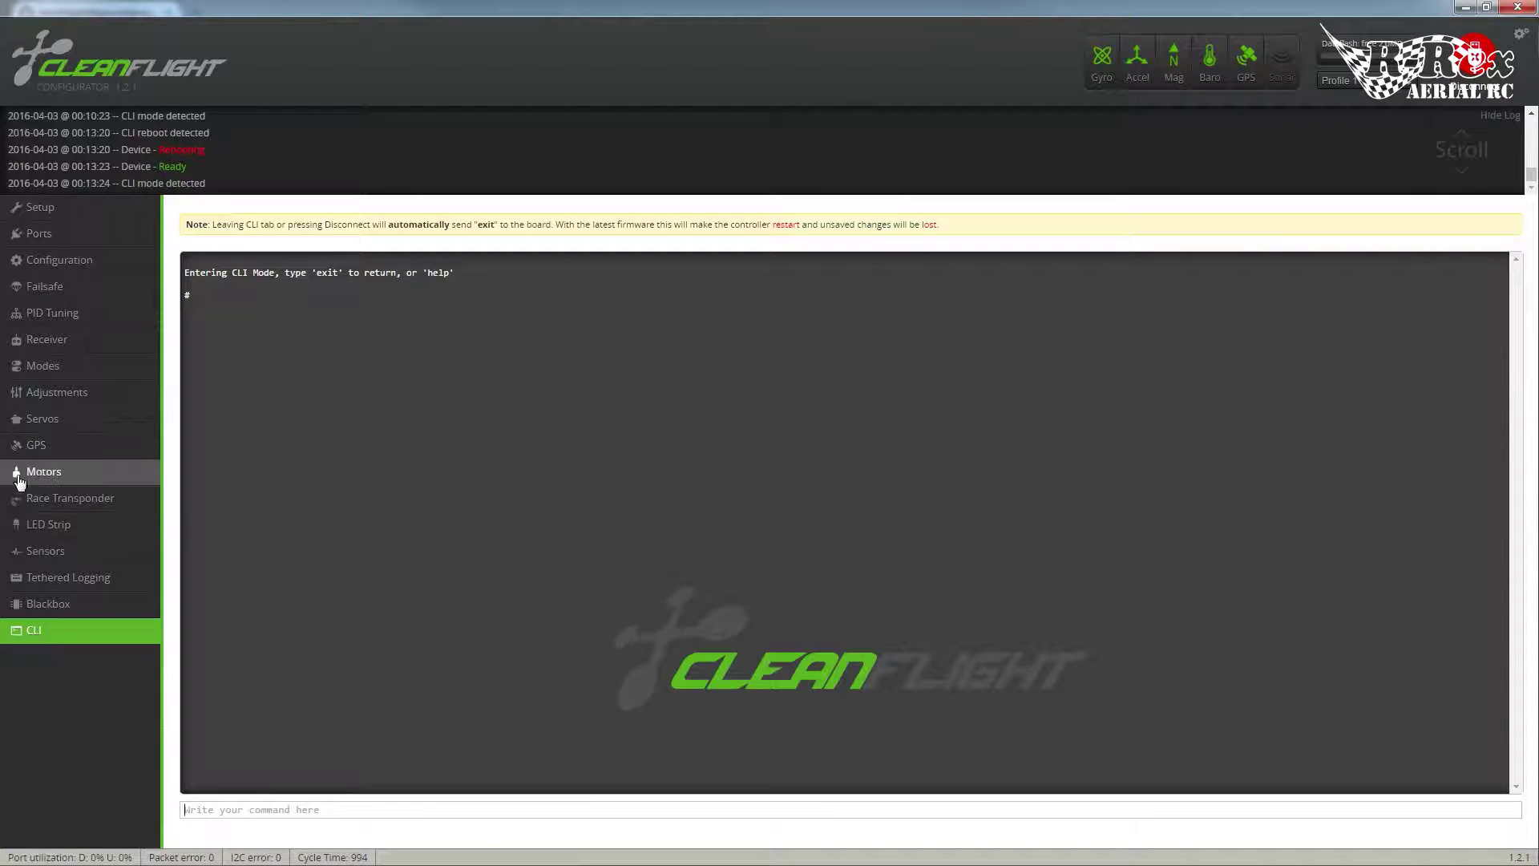
click(49, 452)
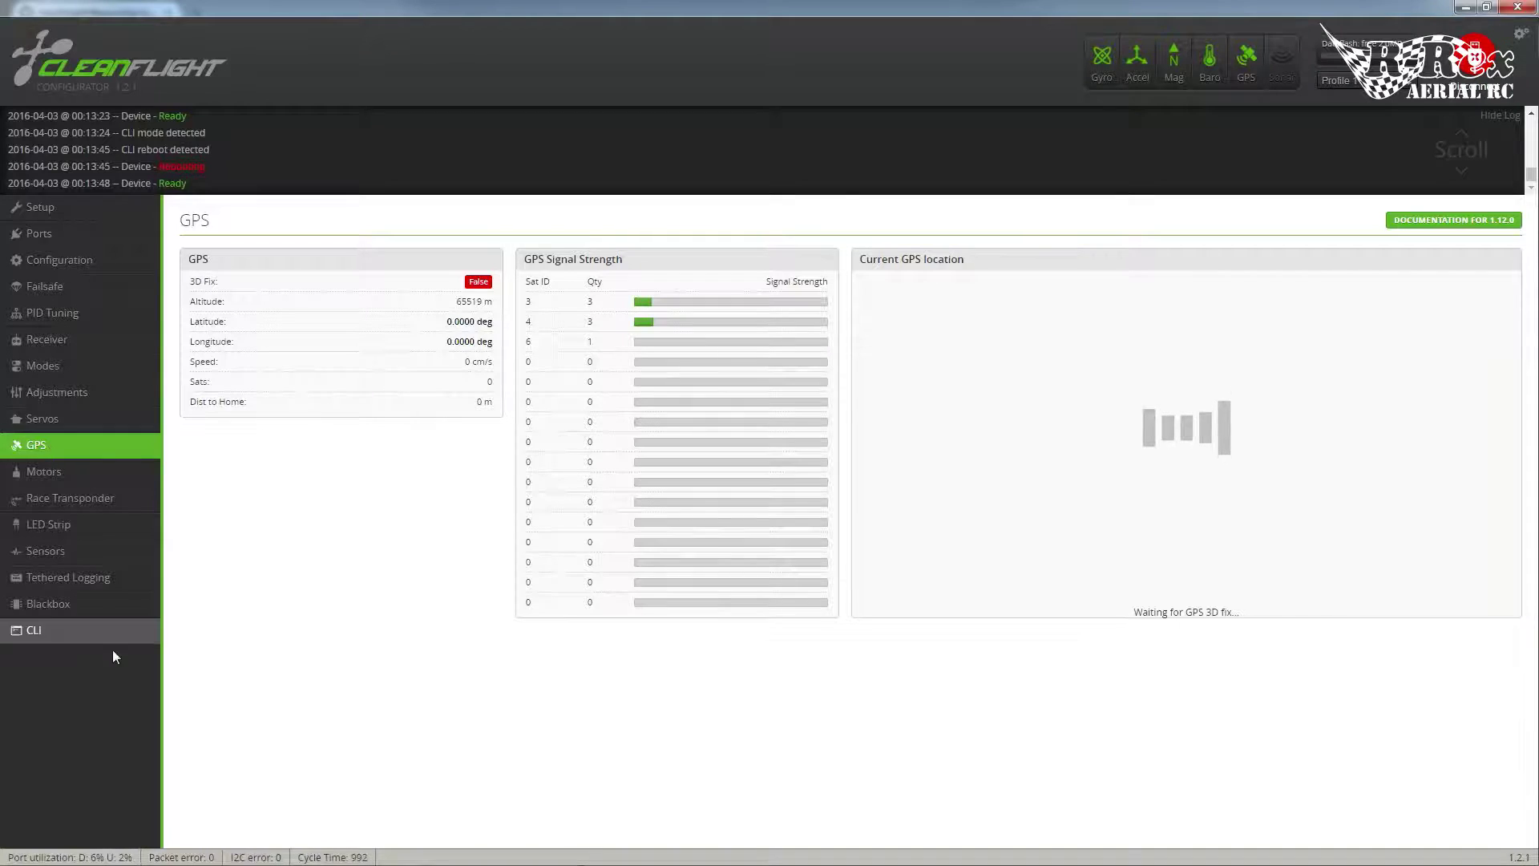
click(78, 609)
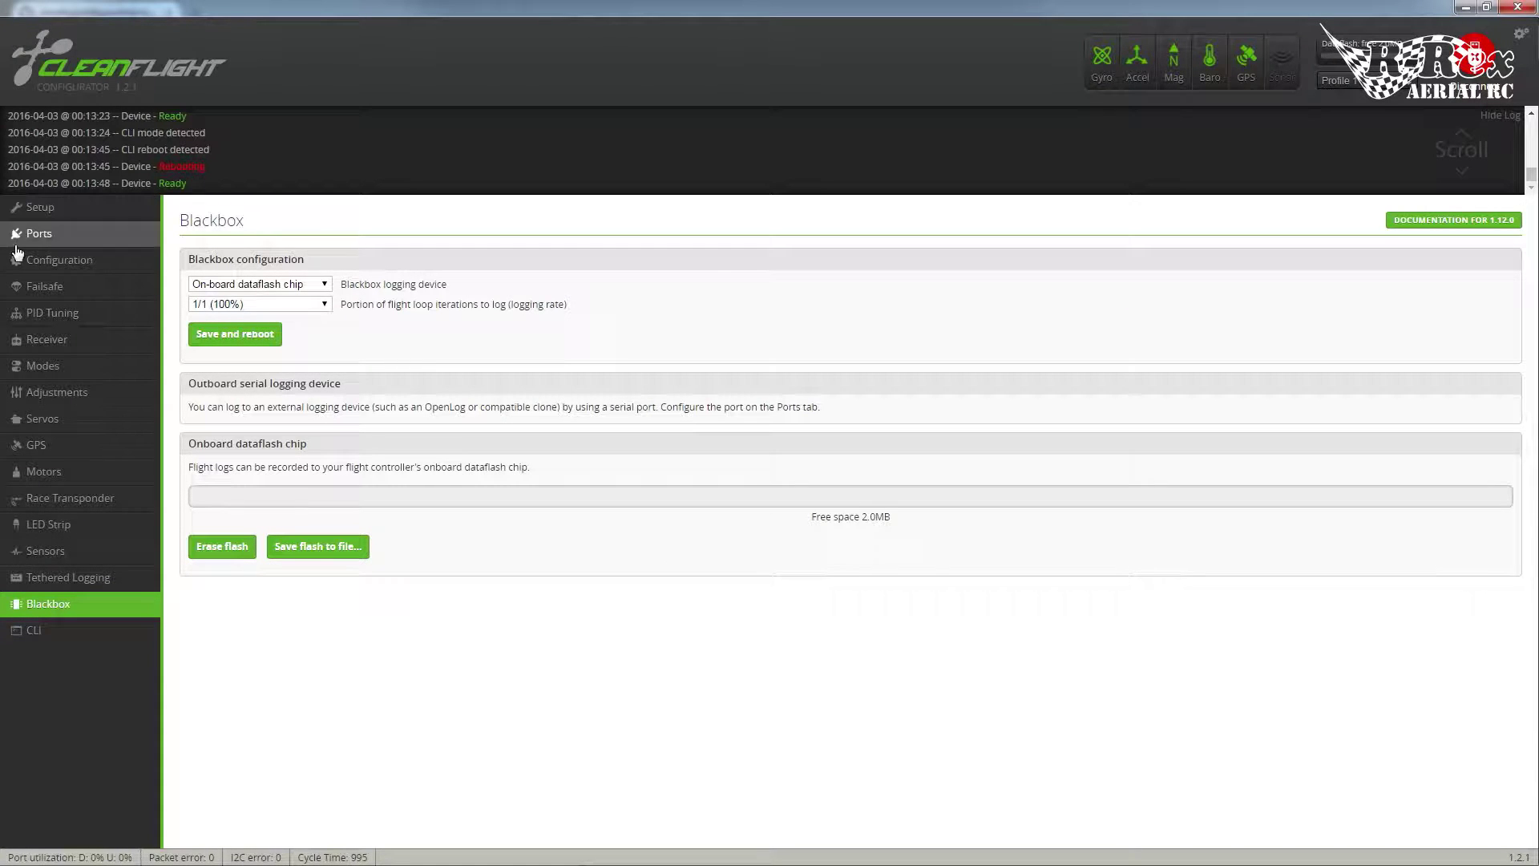
click(82, 365)
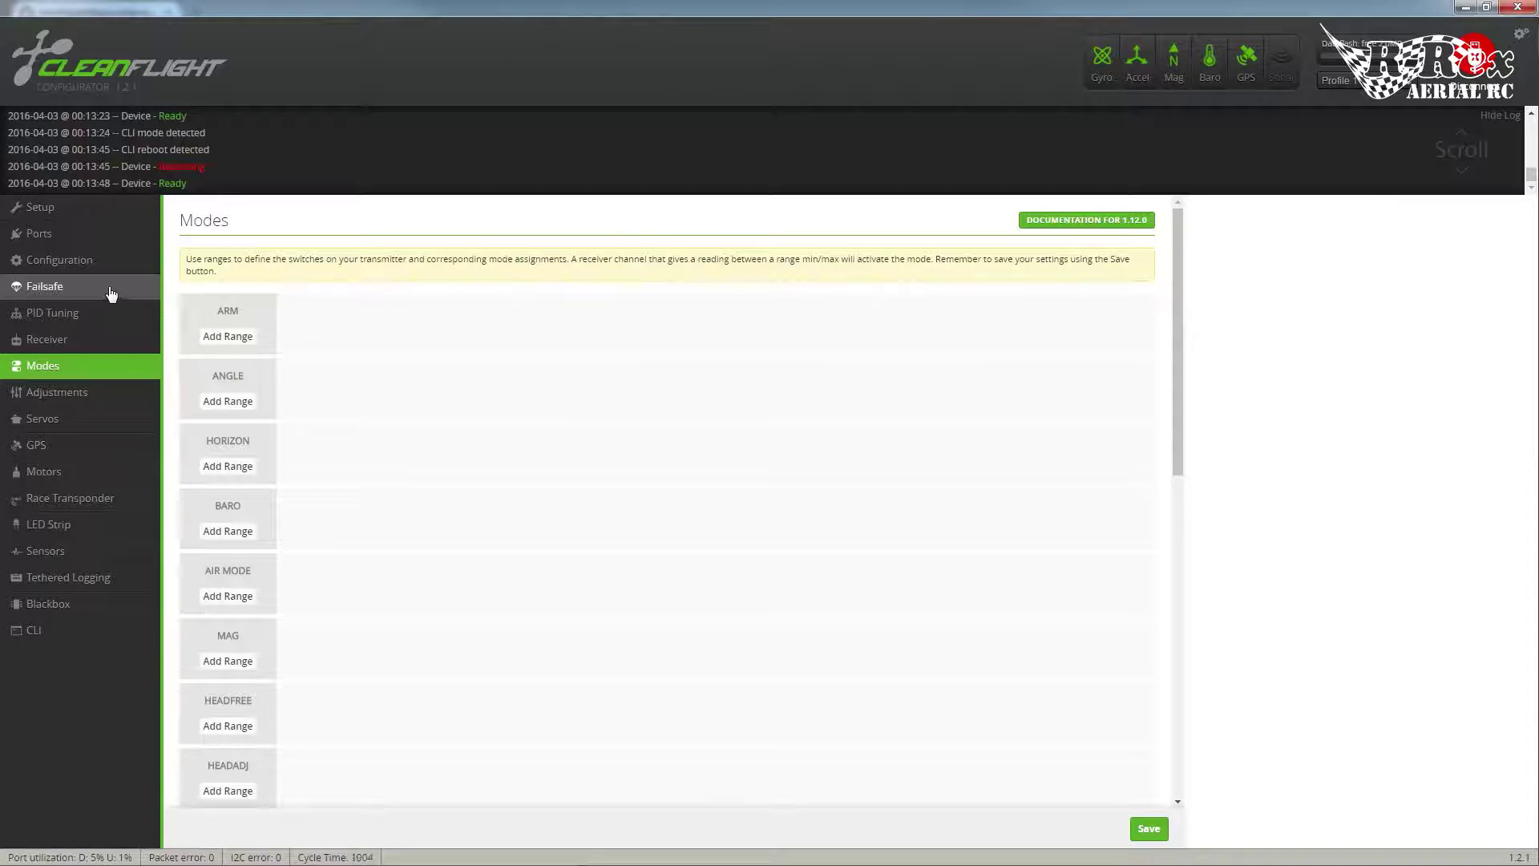
click(97, 261)
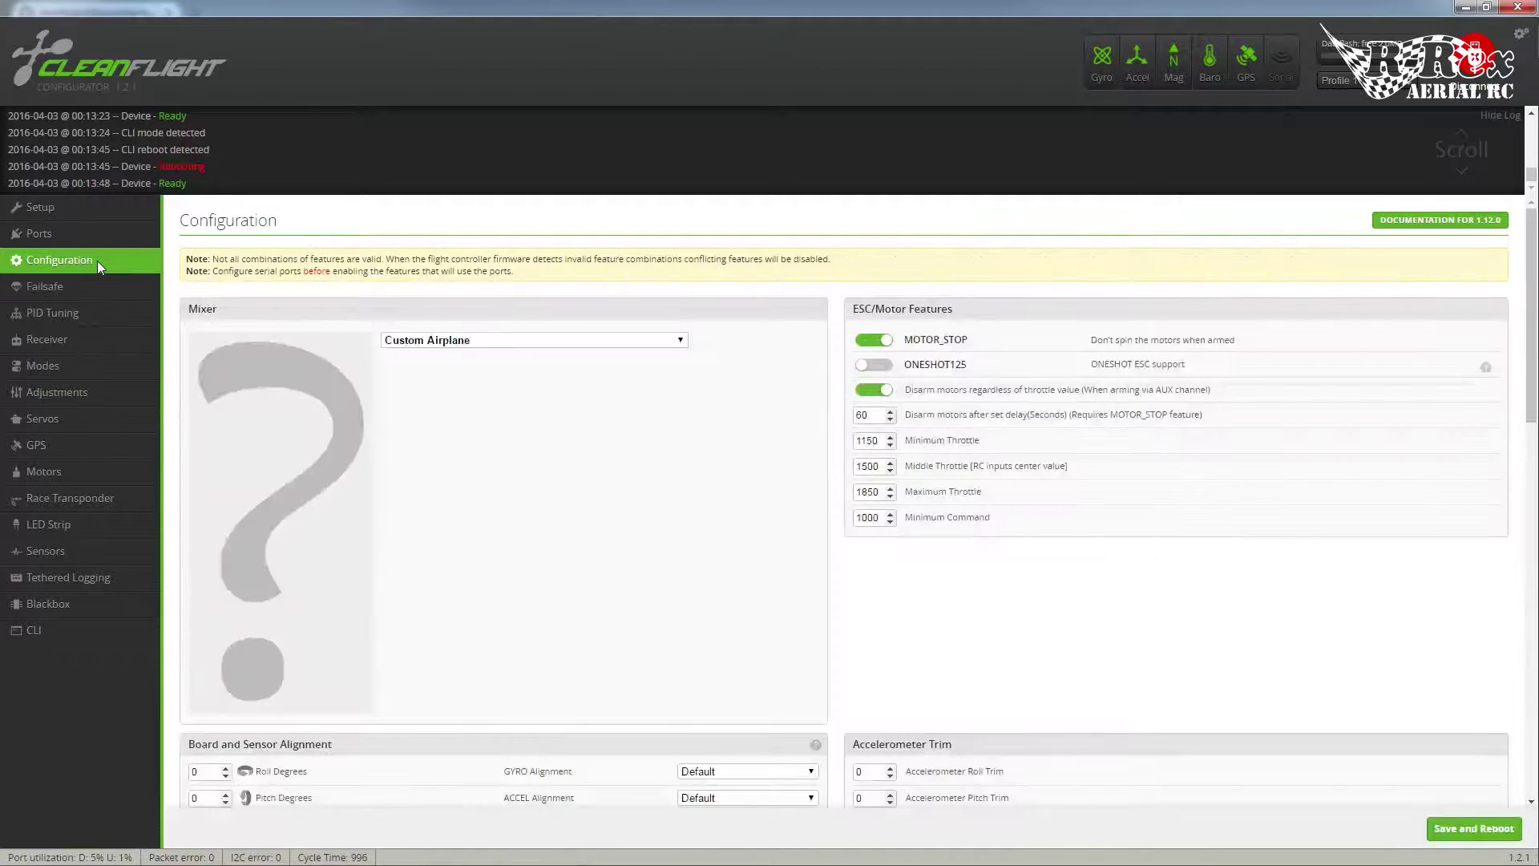
click(64, 338)
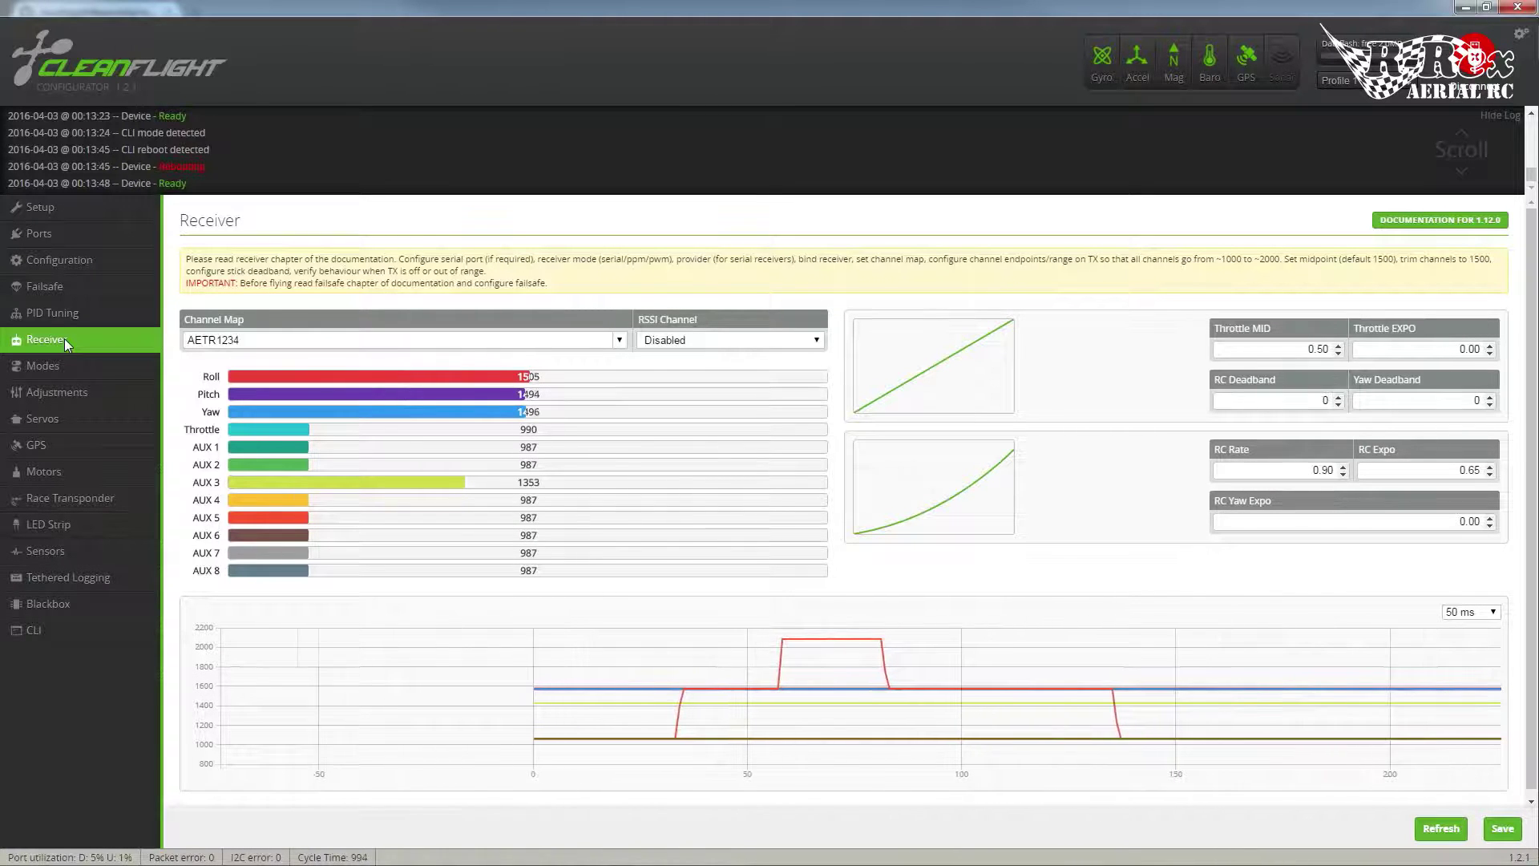
Add an ARM mode range on AUX 5 spanning 1300 to 2100
click(45, 366)
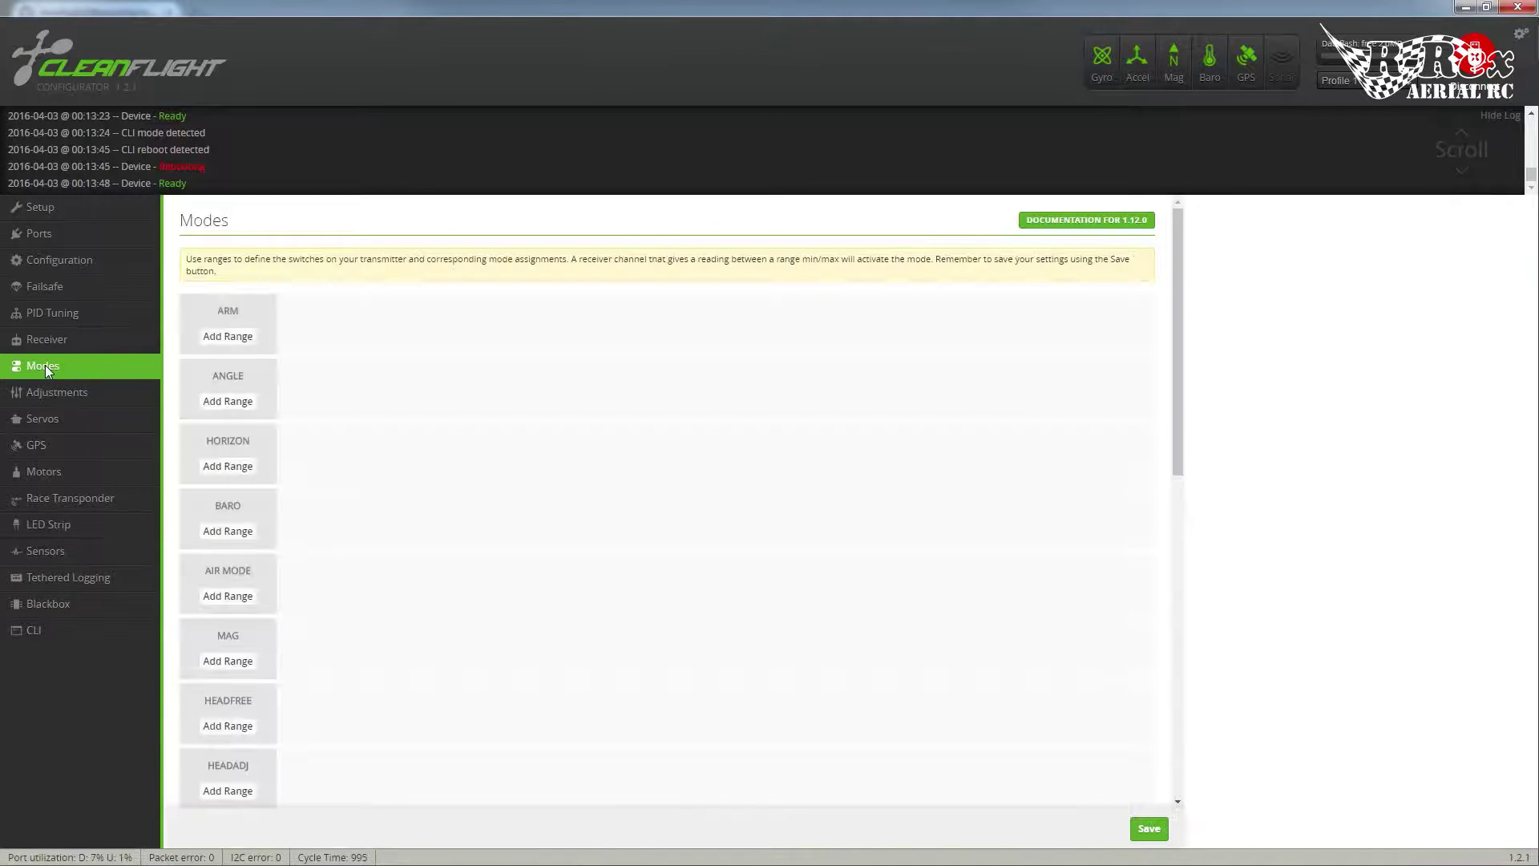
click(229, 337)
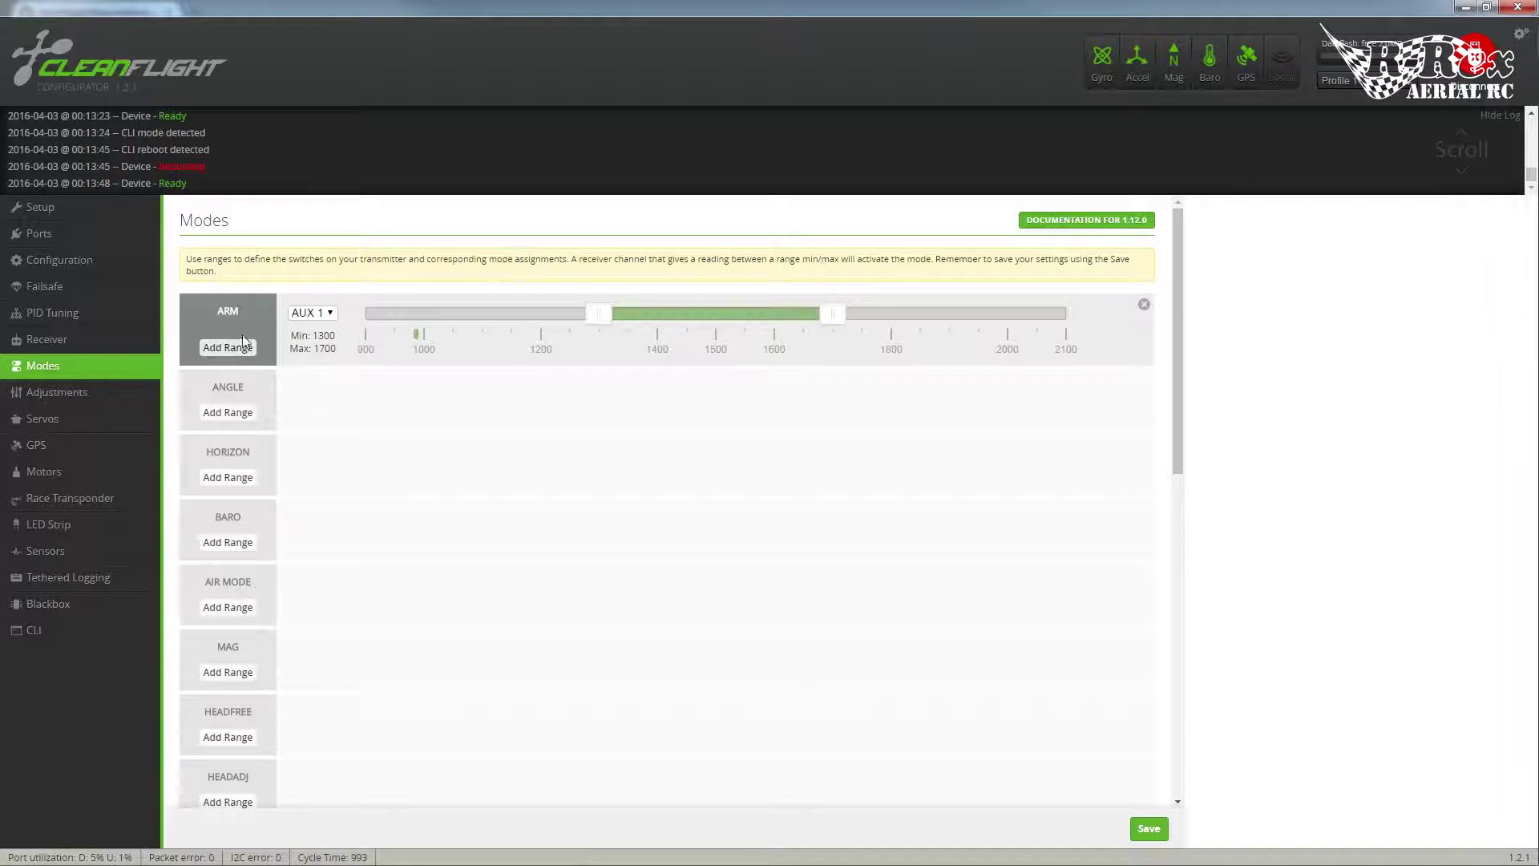
drag(833, 319, 1095, 308)
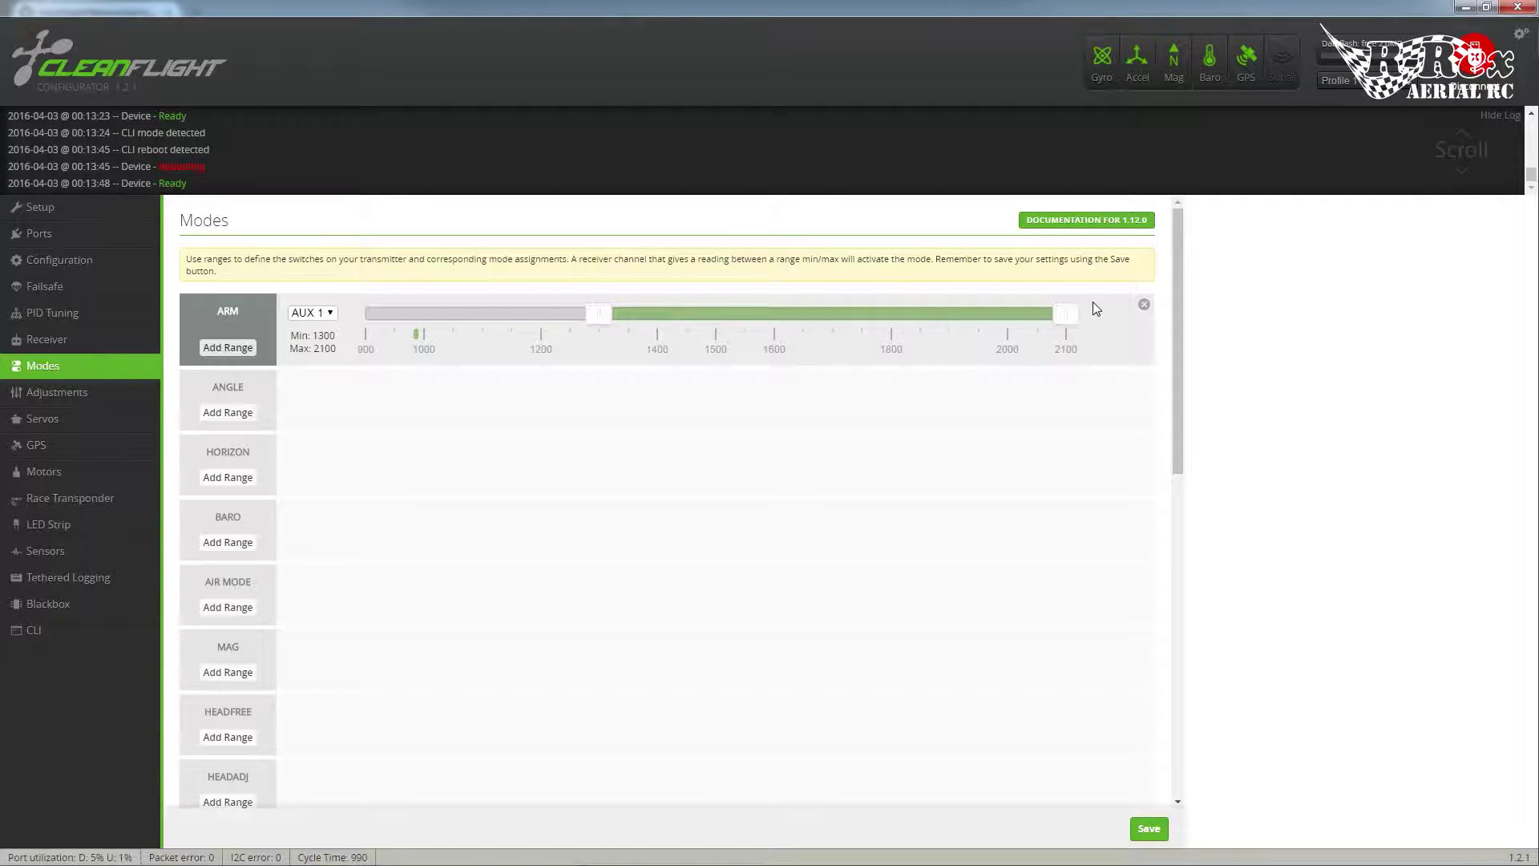
drag(1180, 304, 1180, 315)
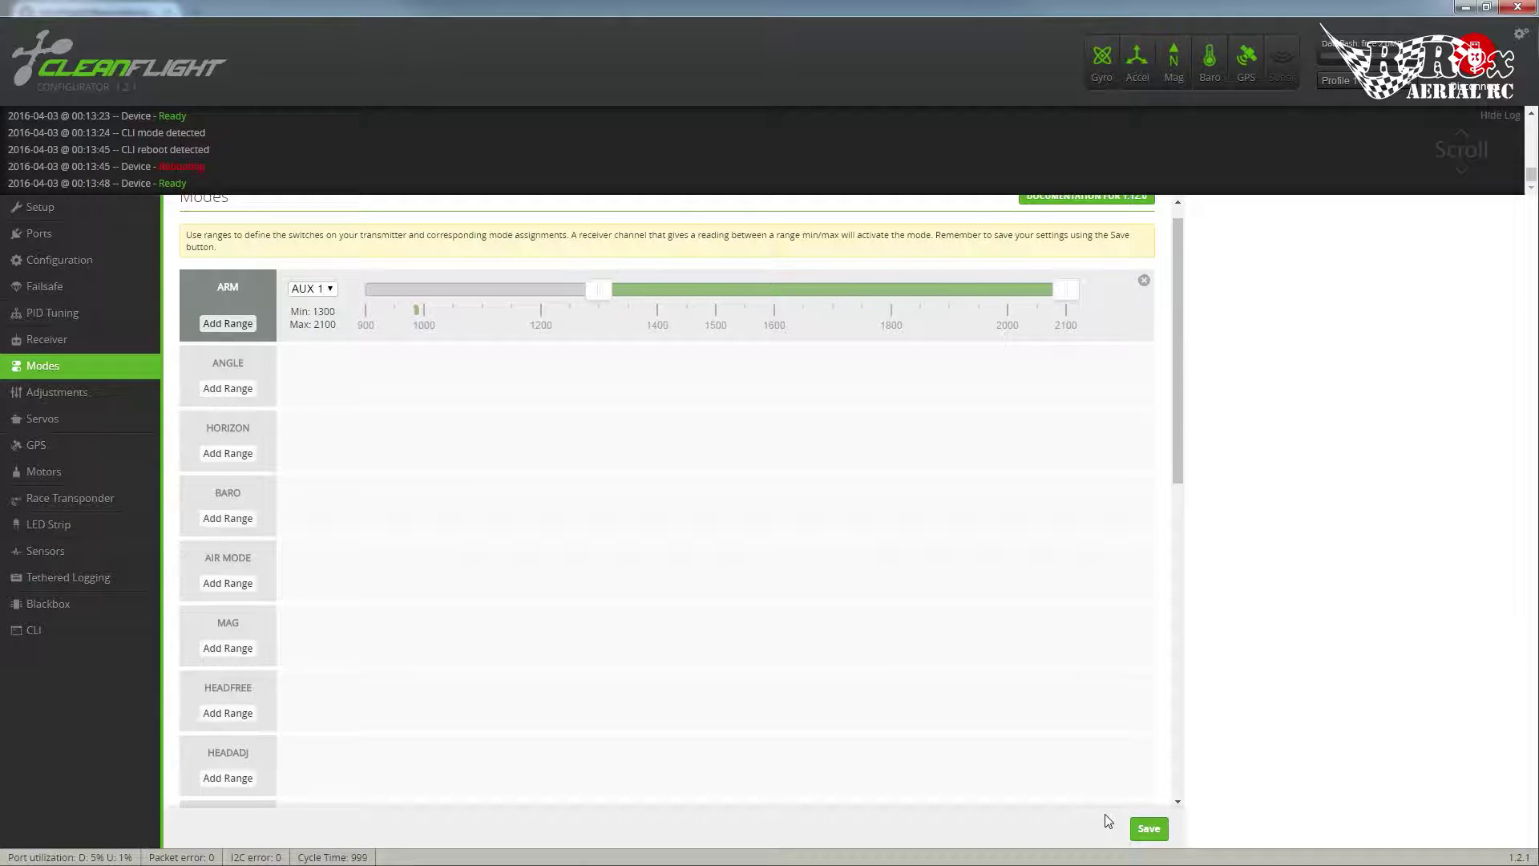
click(329, 289)
click(316, 358)
drag(1177, 364, 1176, 382)
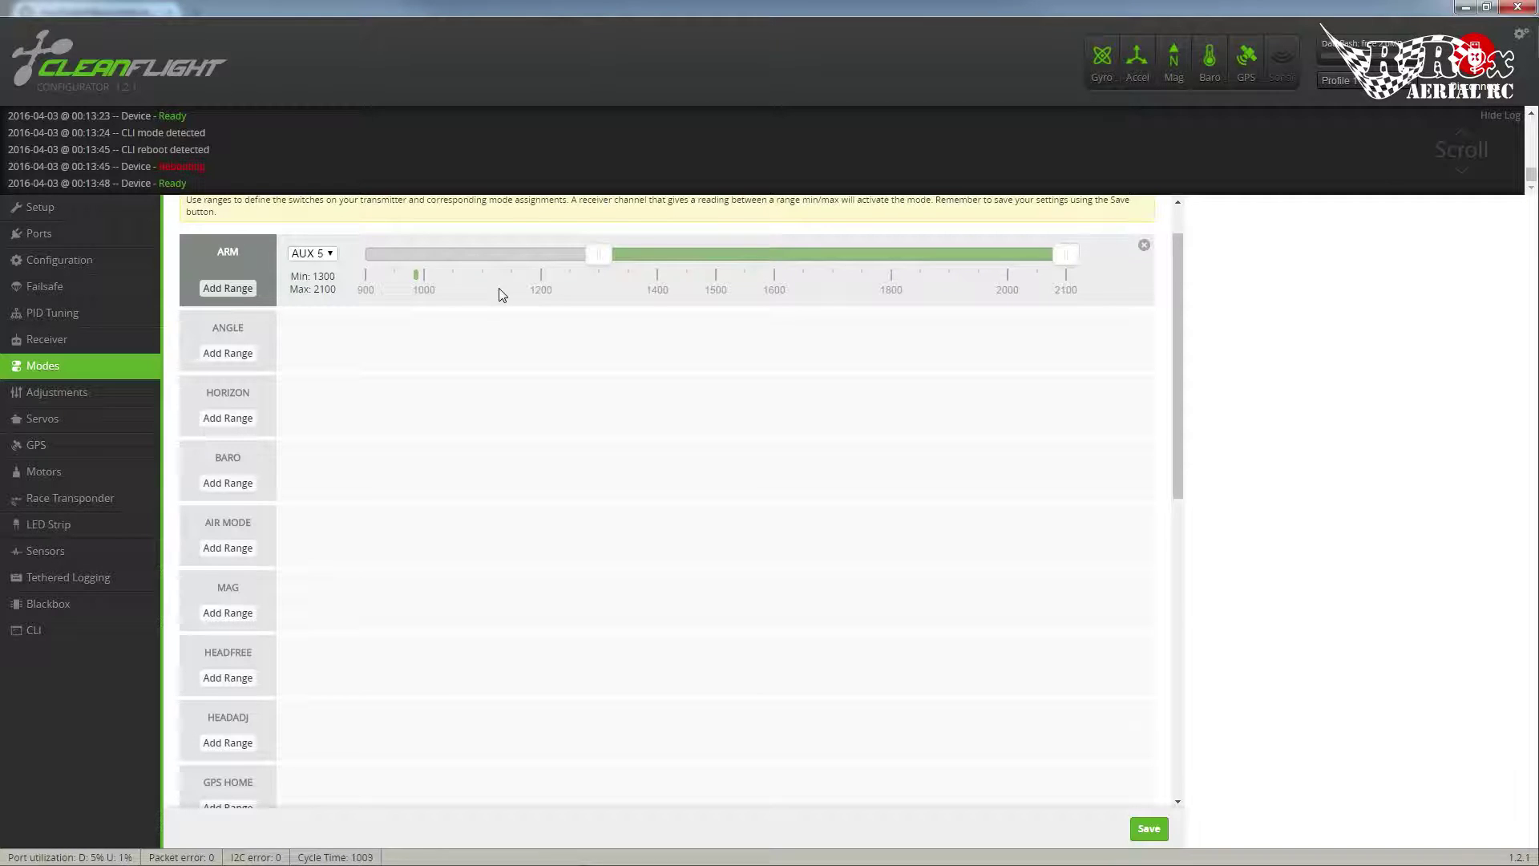
Add a PASSTHRU mode range on AUX 5 spanning 1300 to 1700 and save the modes
scroll(465, 368, down, 1)
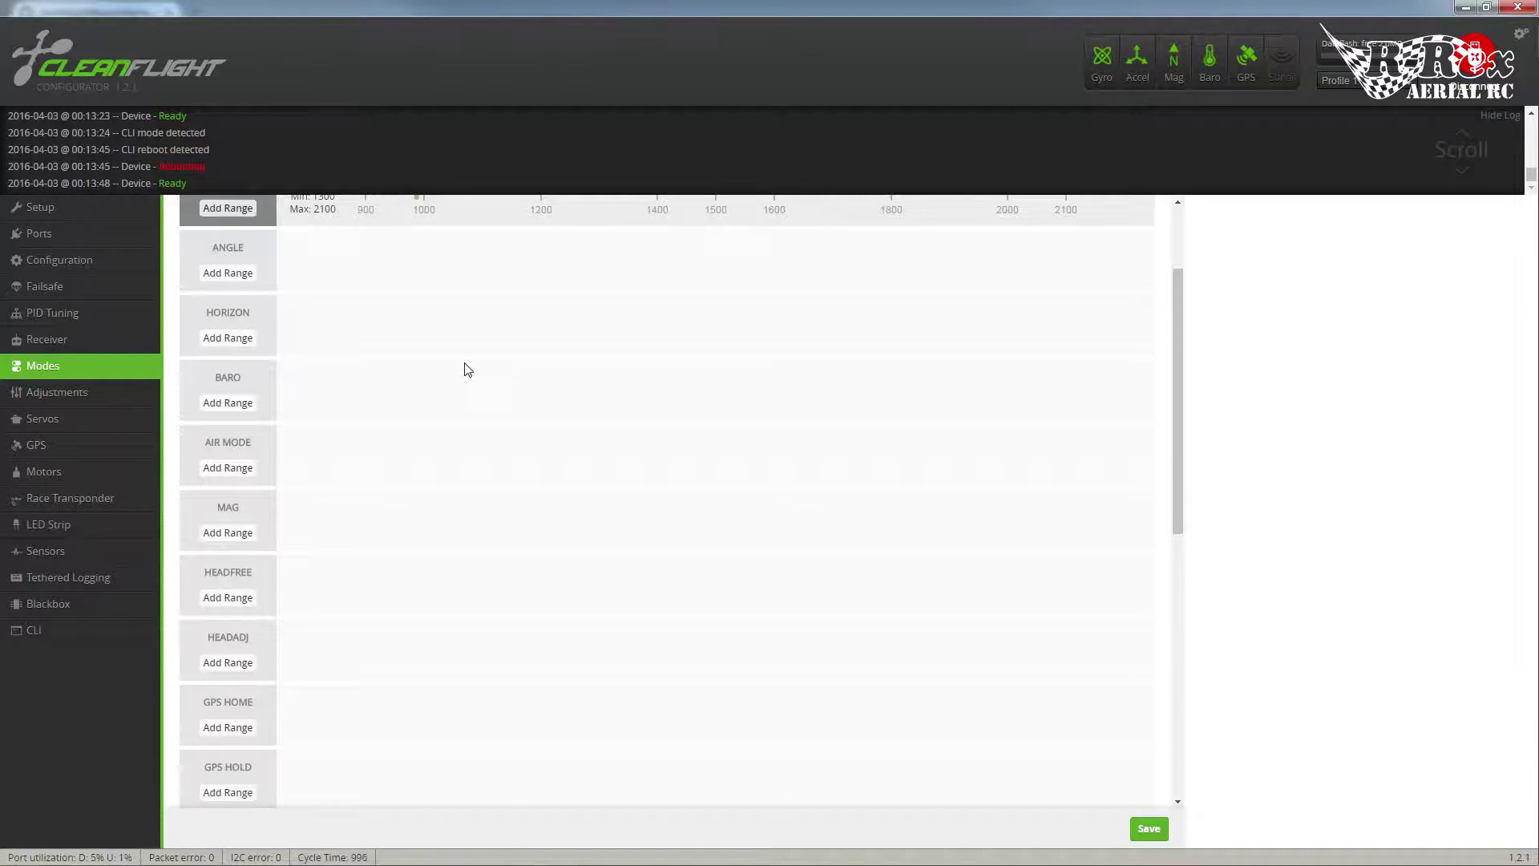
scroll(468, 370, down, 1)
scroll(465, 377, down, 1)
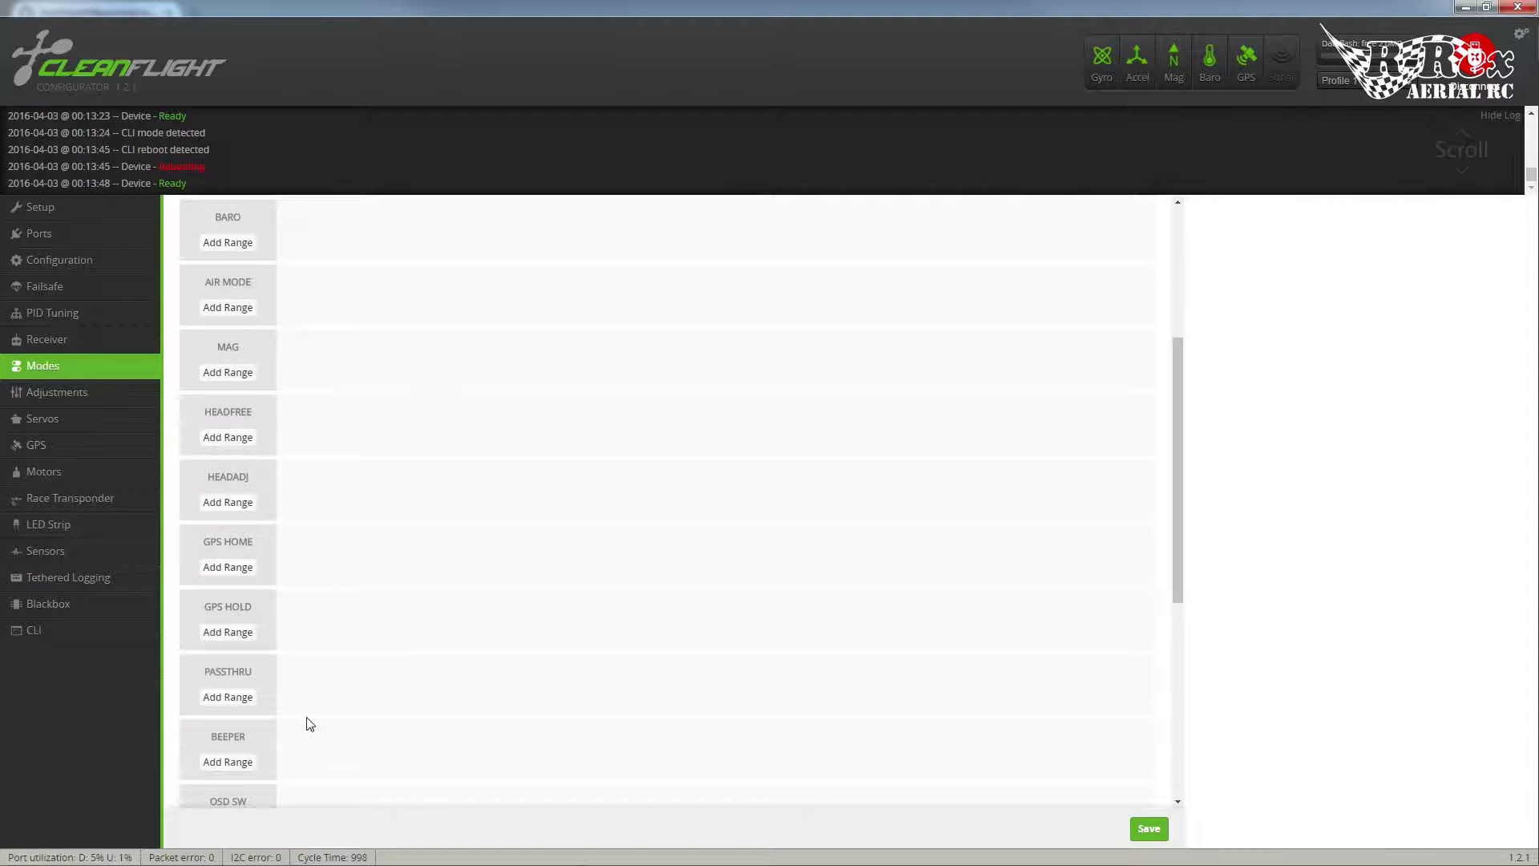
scroll(335, 662, down, 1)
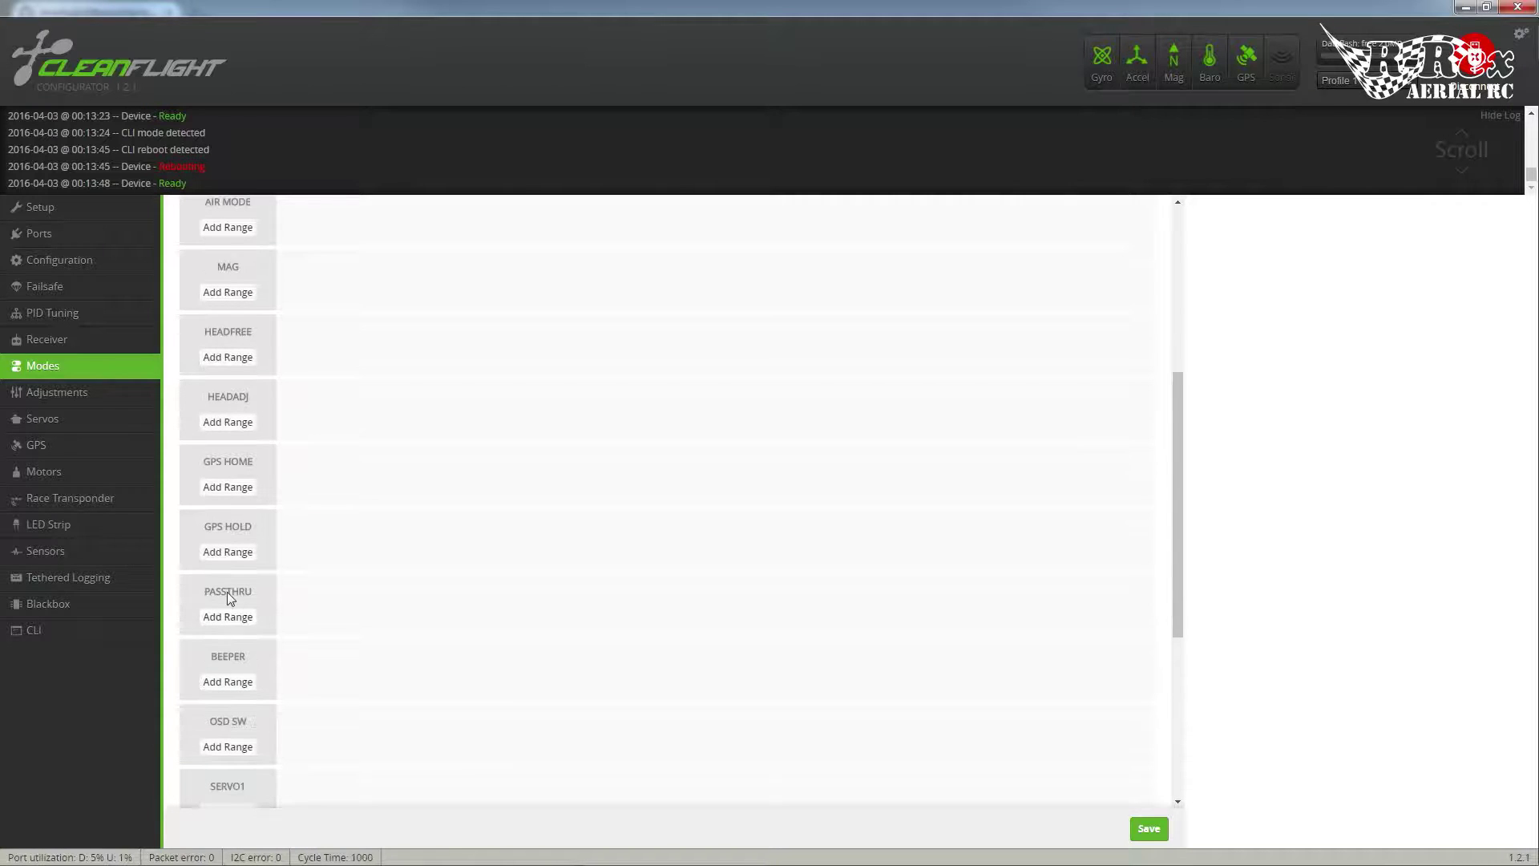
click(221, 618)
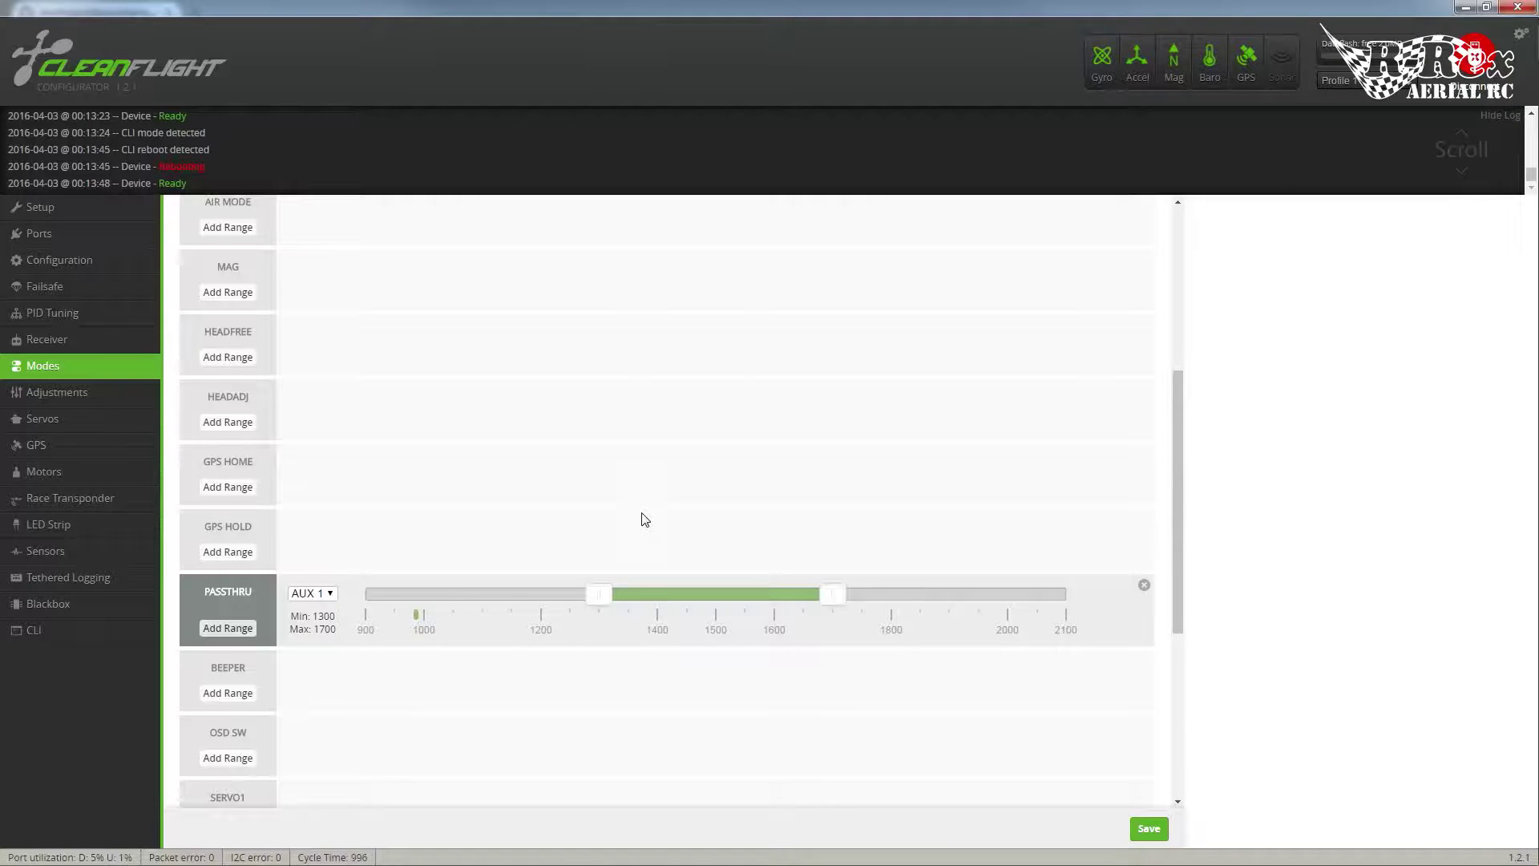
click(328, 596)
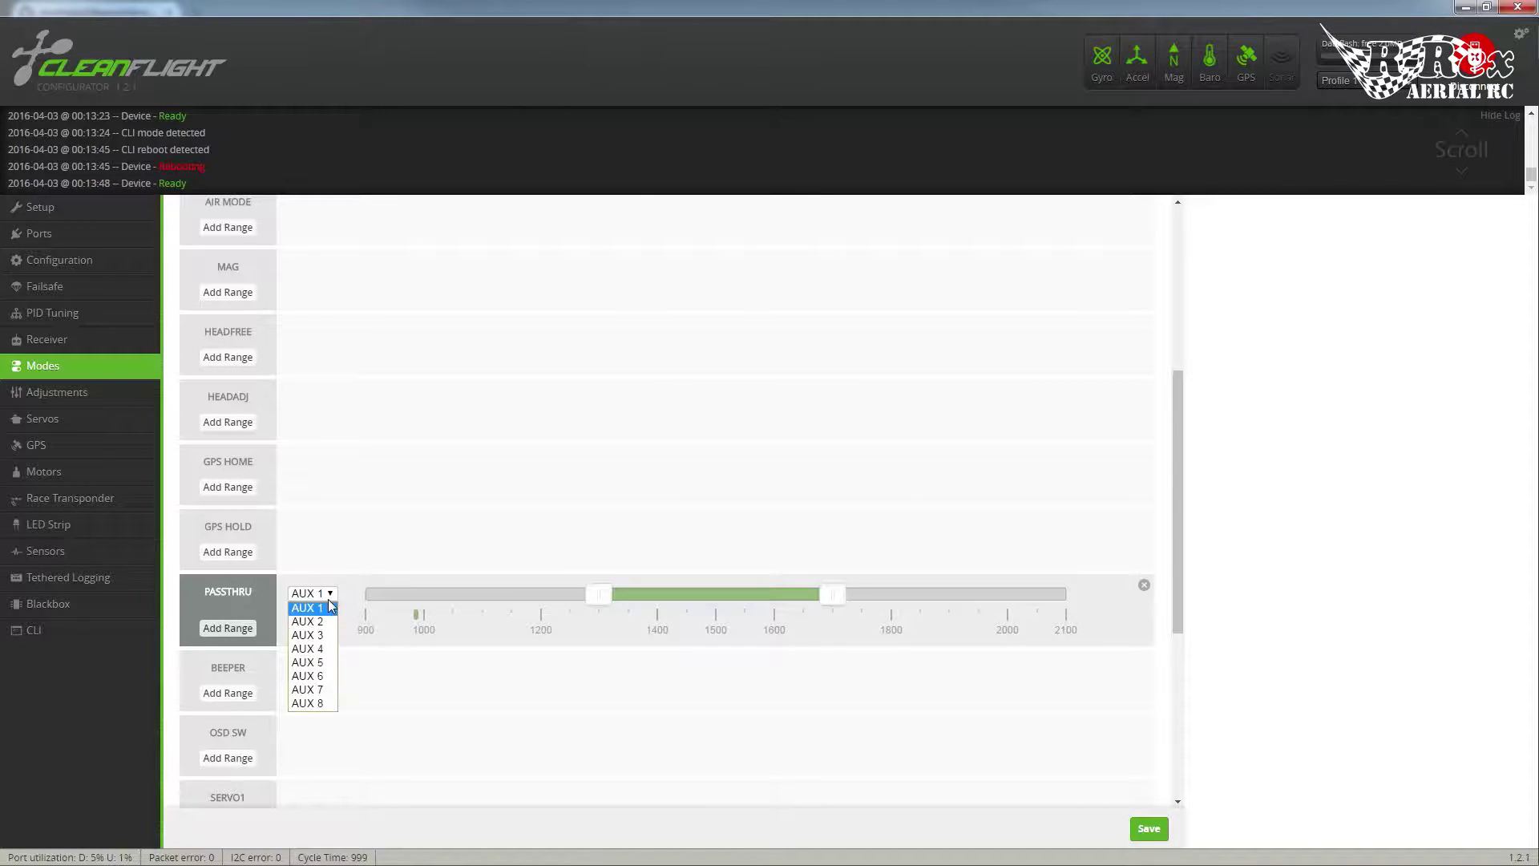
click(314, 658)
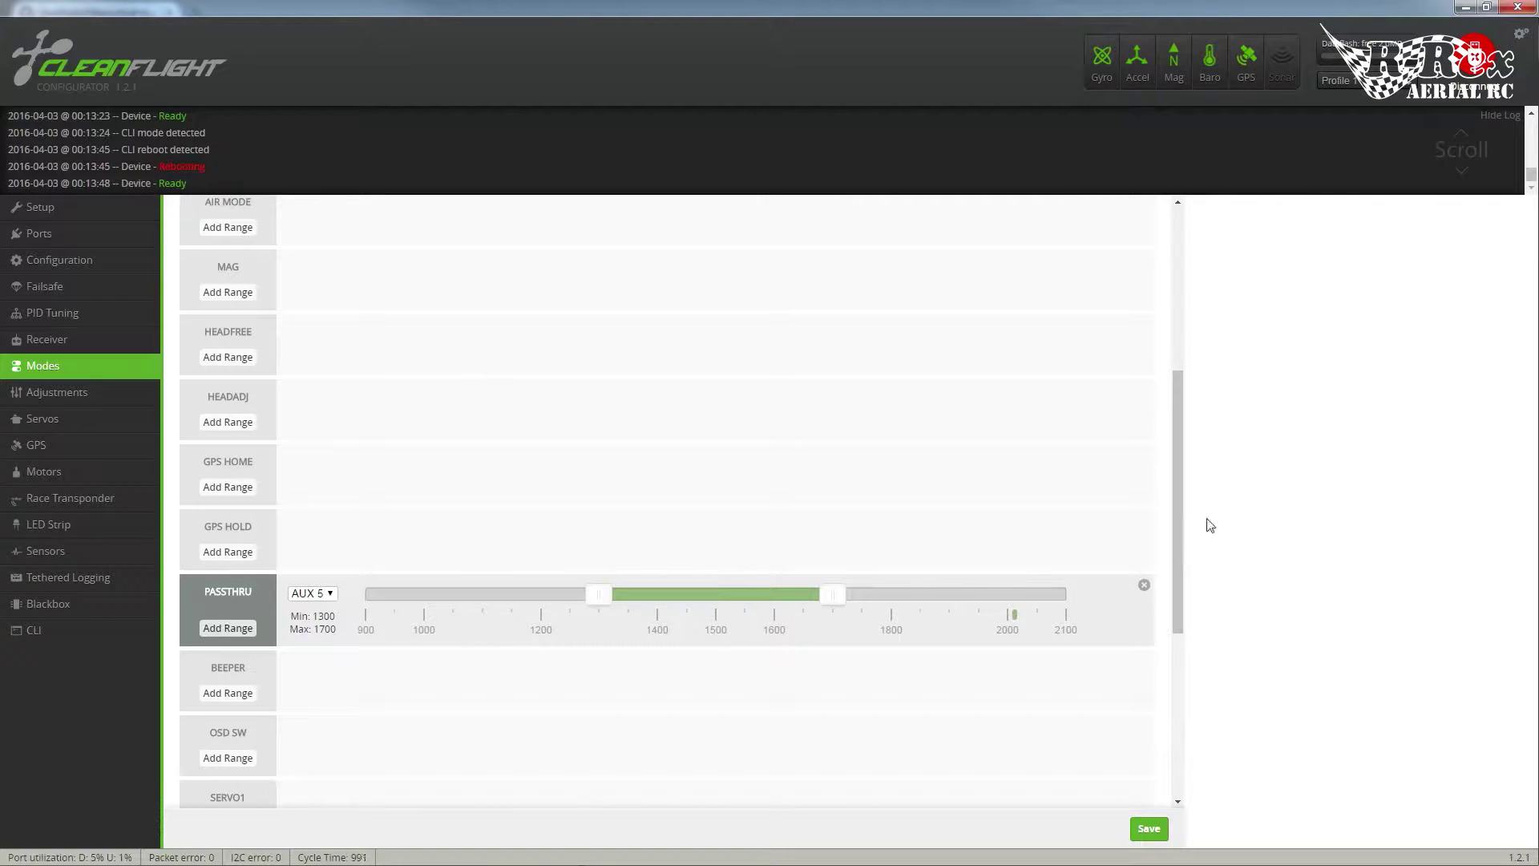
click(1150, 829)
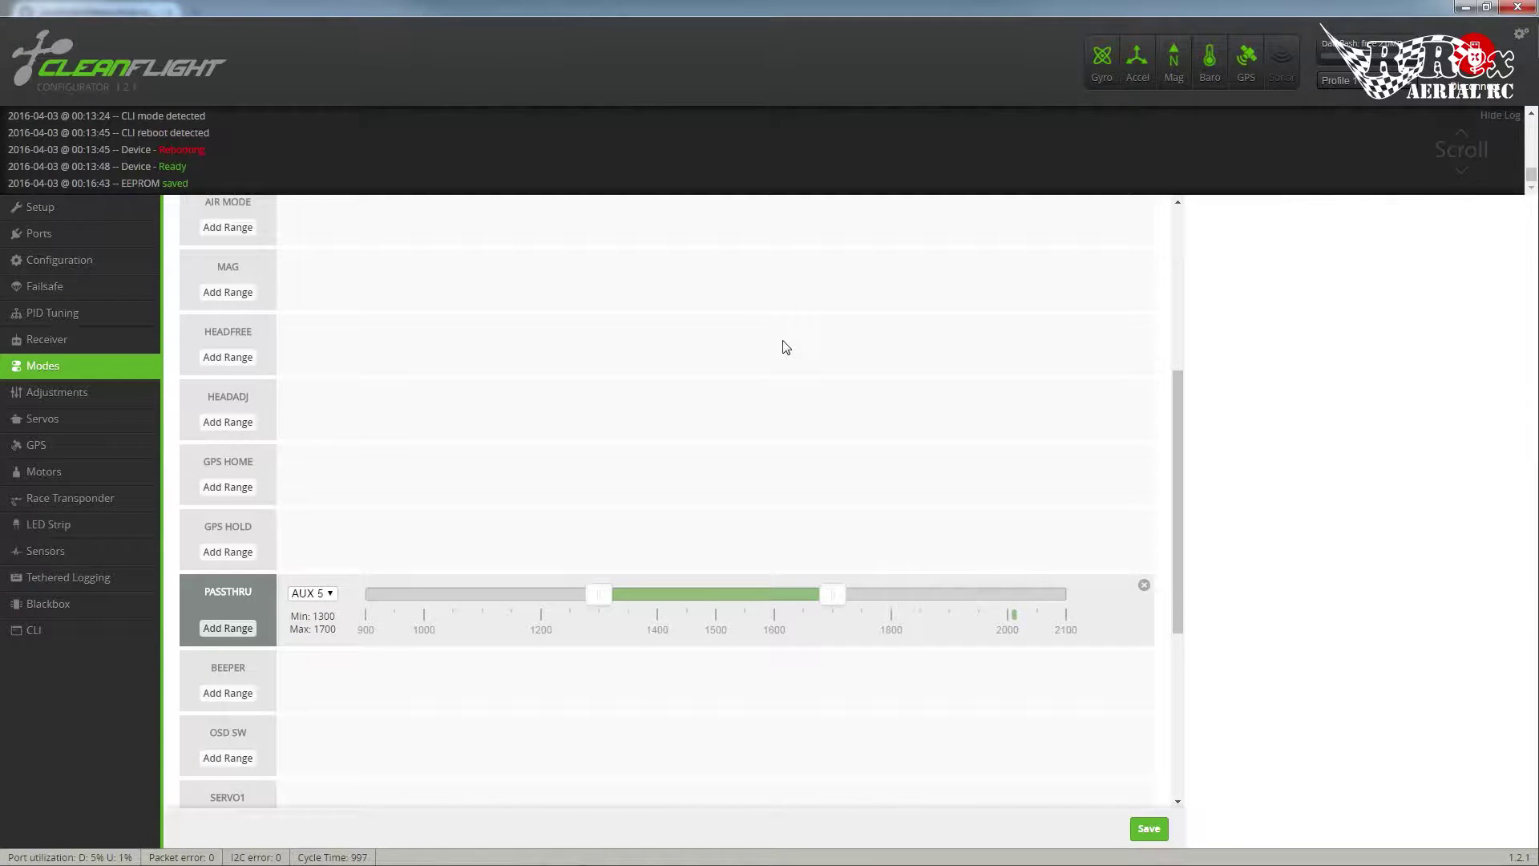
Check the AUX 5 channel in the receiver view, and examine the ARM and PASSTHRU ranges and the remaining modes
scroll(782, 348, down, 3)
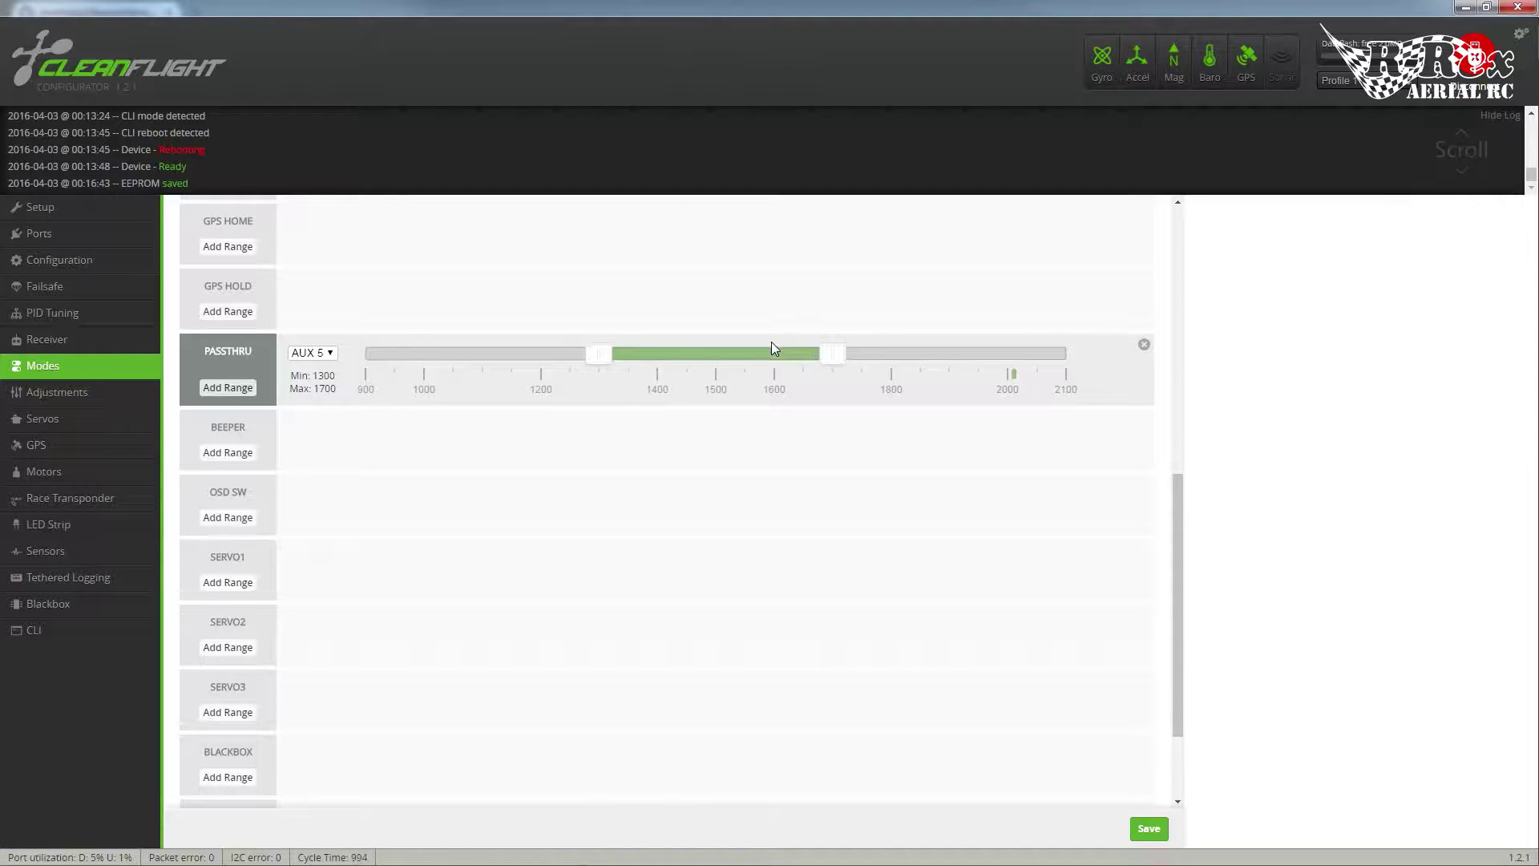
scroll(774, 347, down, 2)
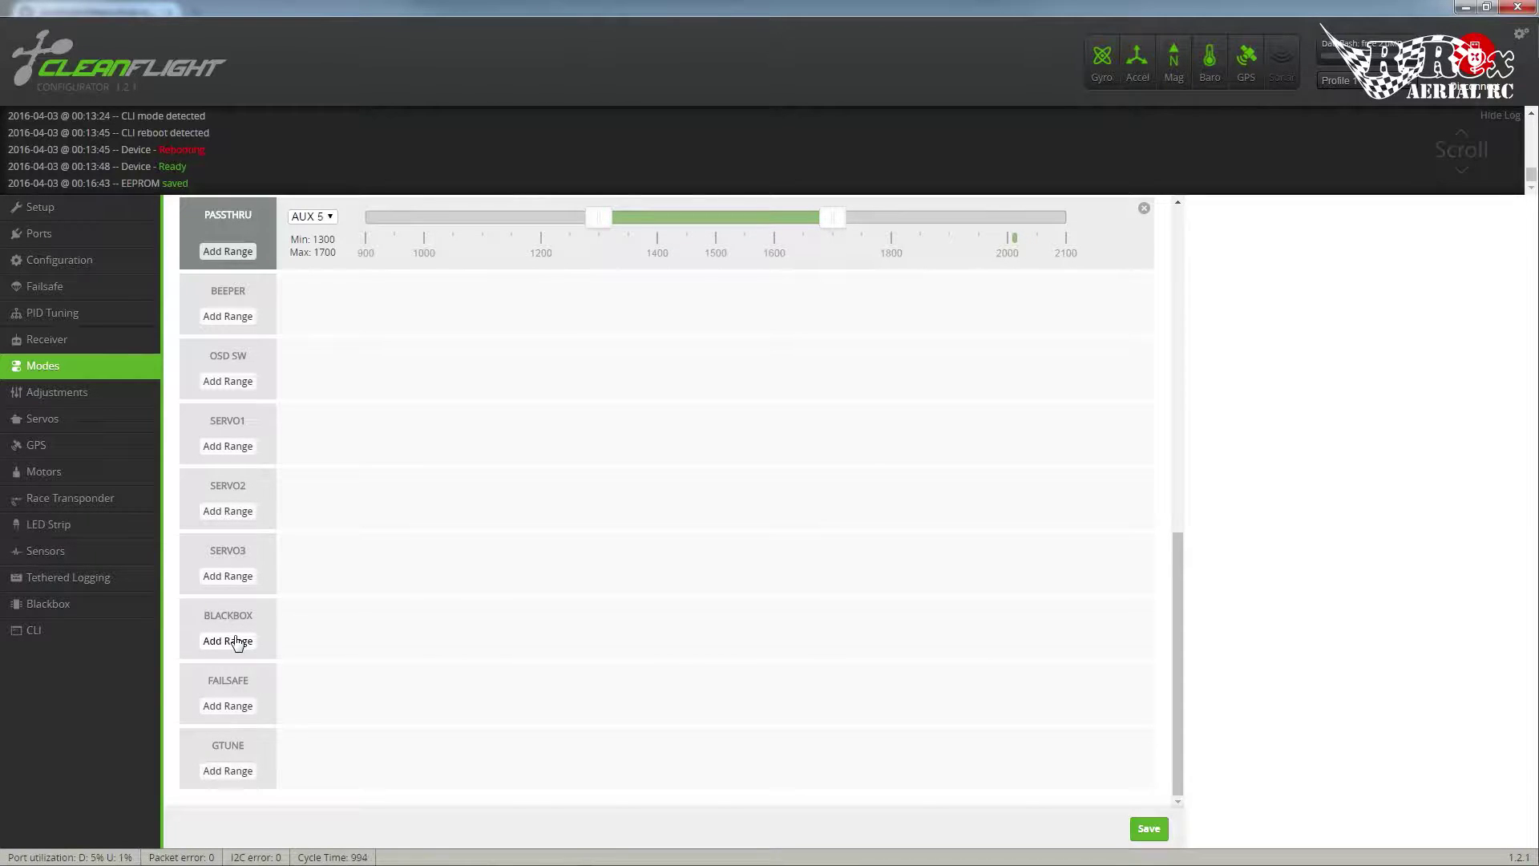
click(71, 263)
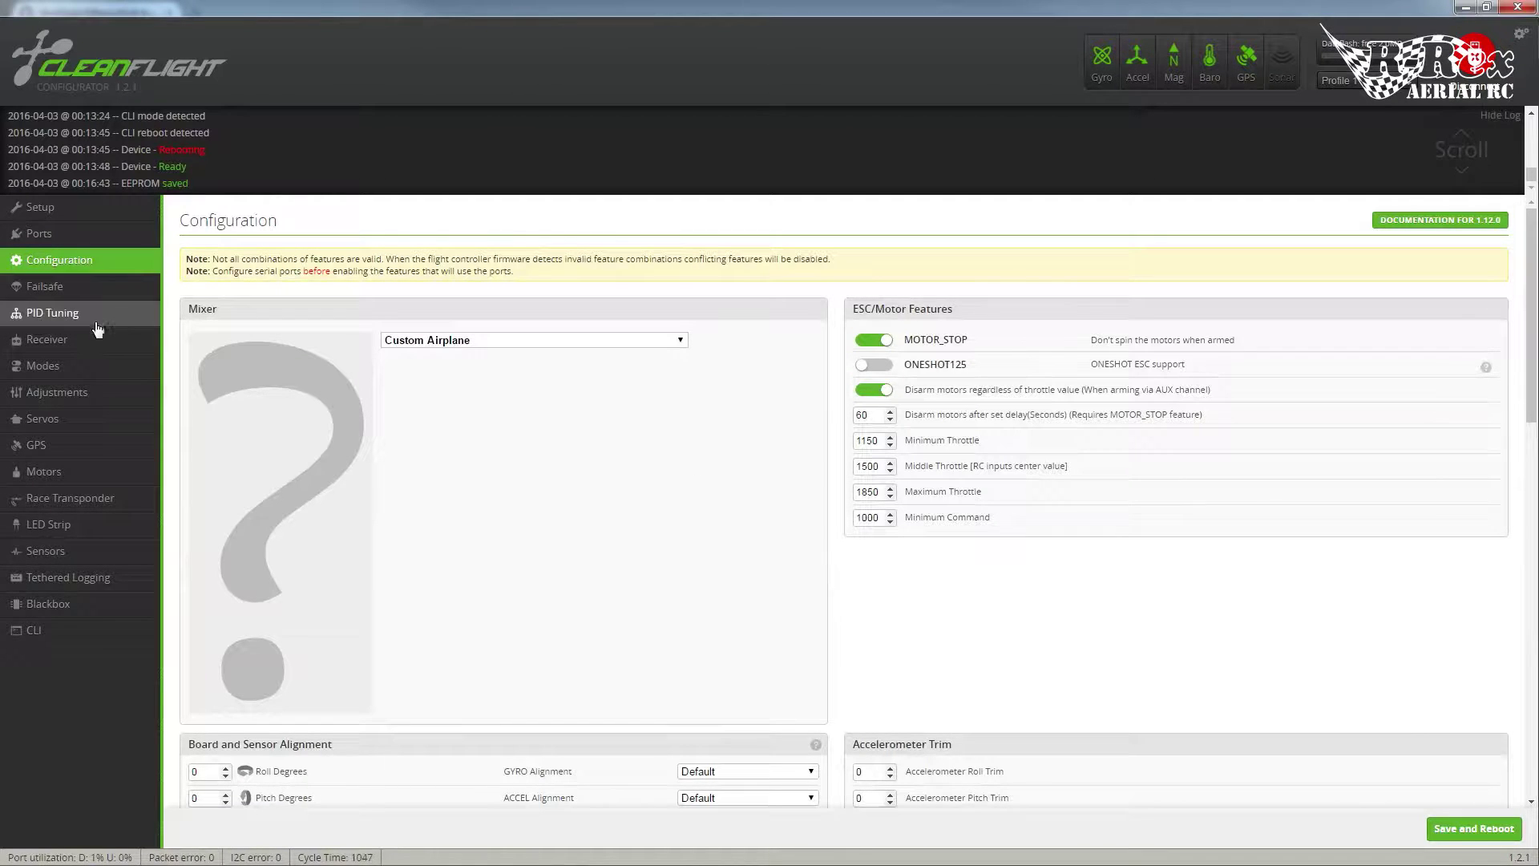
click(78, 340)
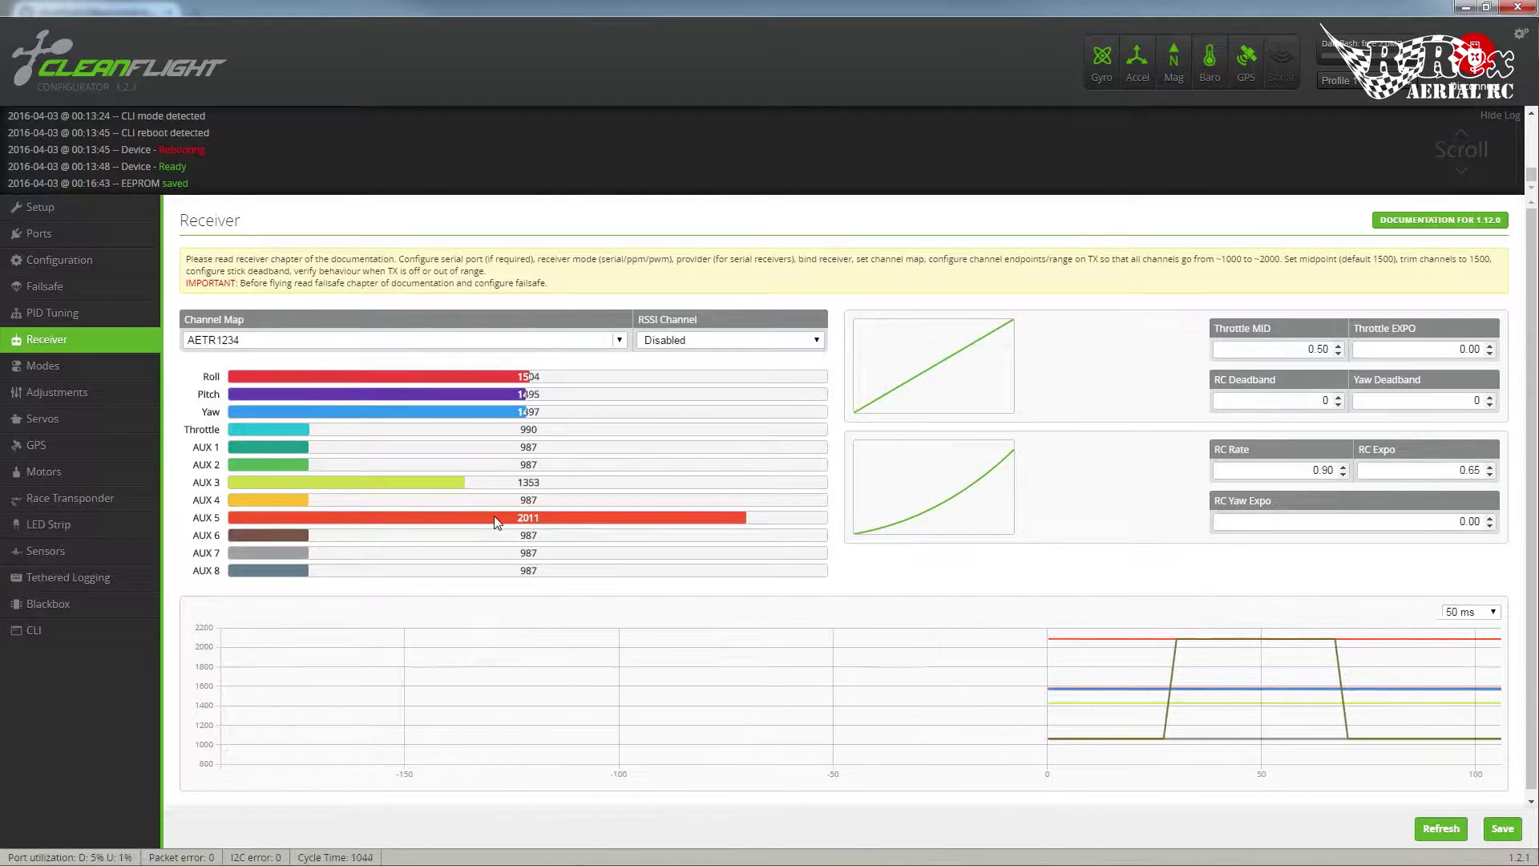
click(43, 366)
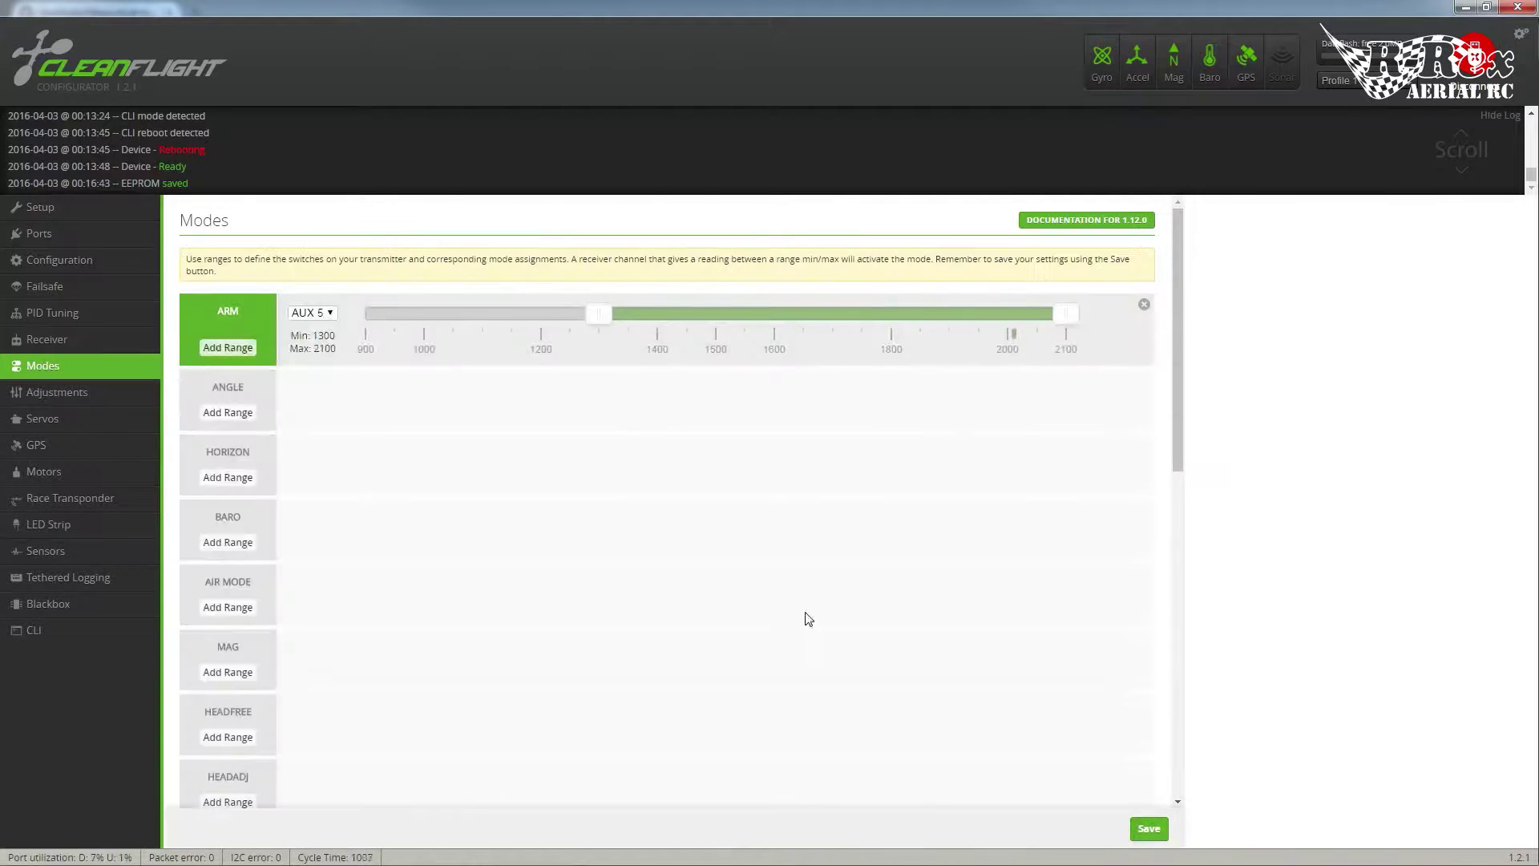
scroll(700, 519, down, 3)
scroll(701, 518, down, 4)
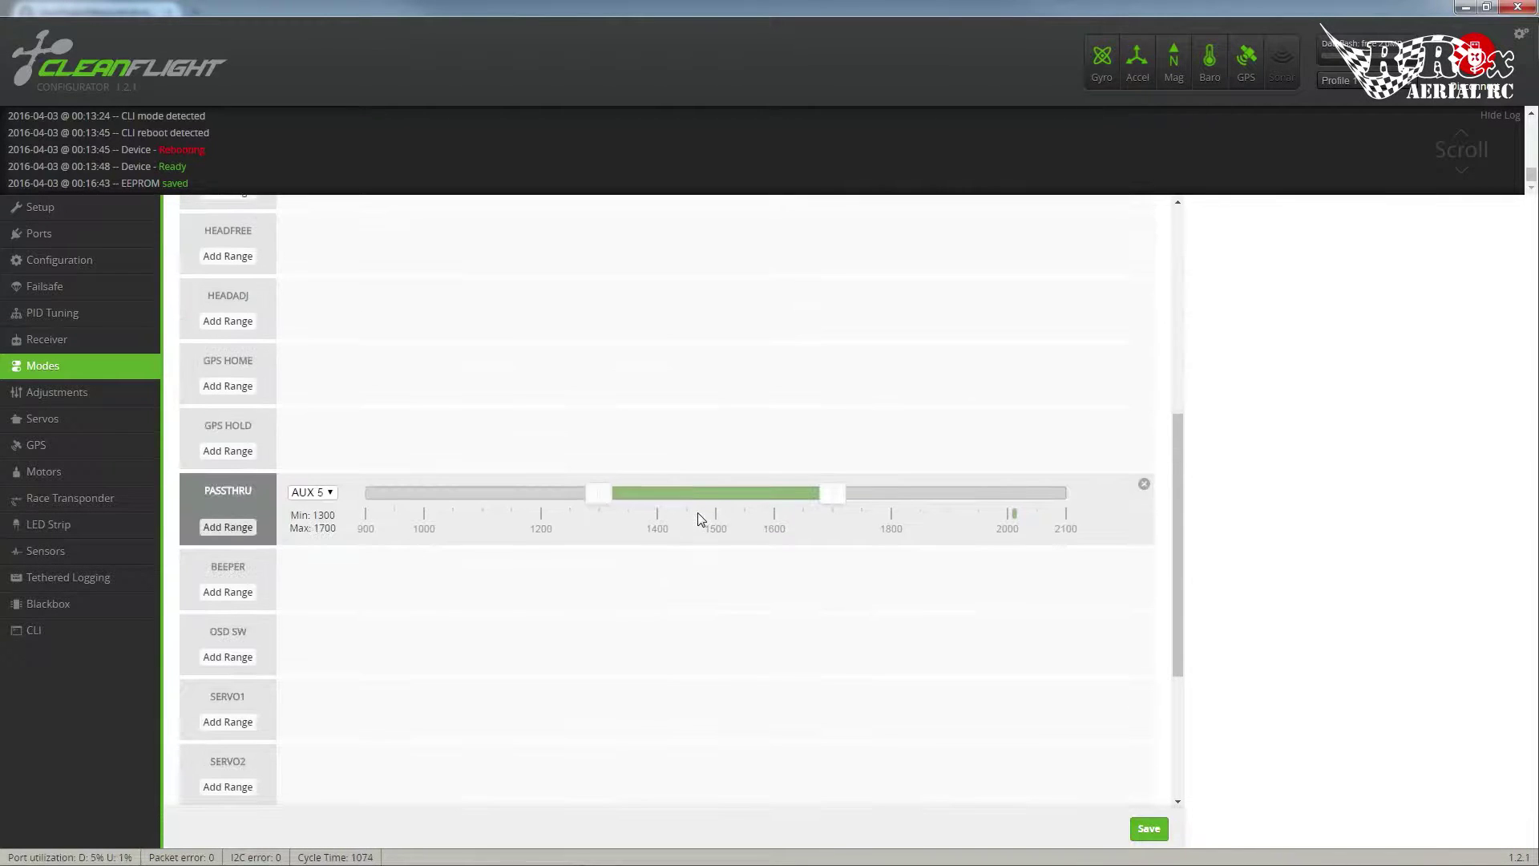
scroll(697, 519, down, 2)
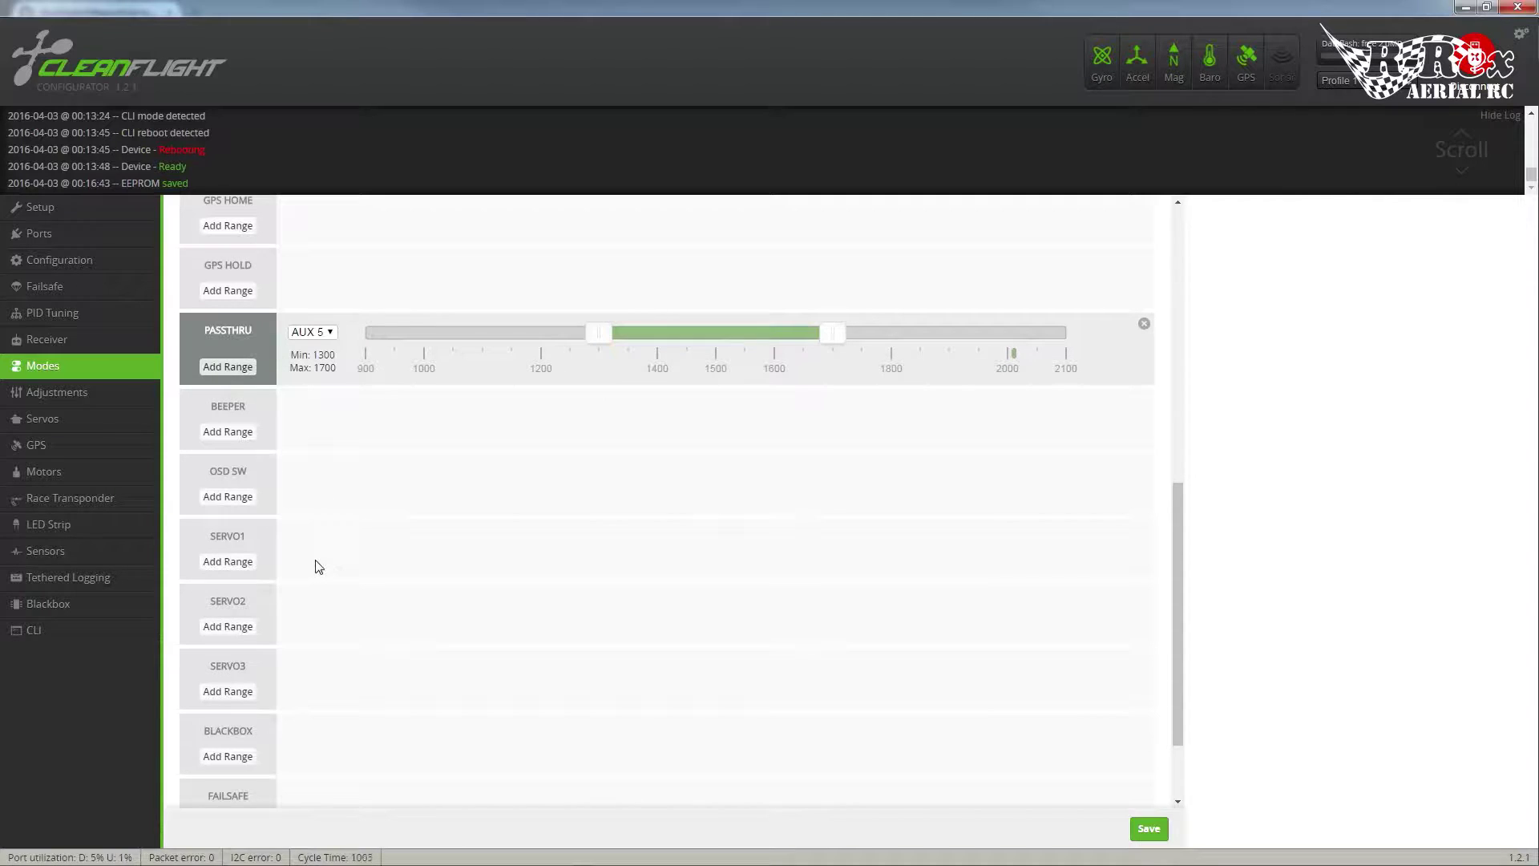
scroll(312, 571, down, 2)
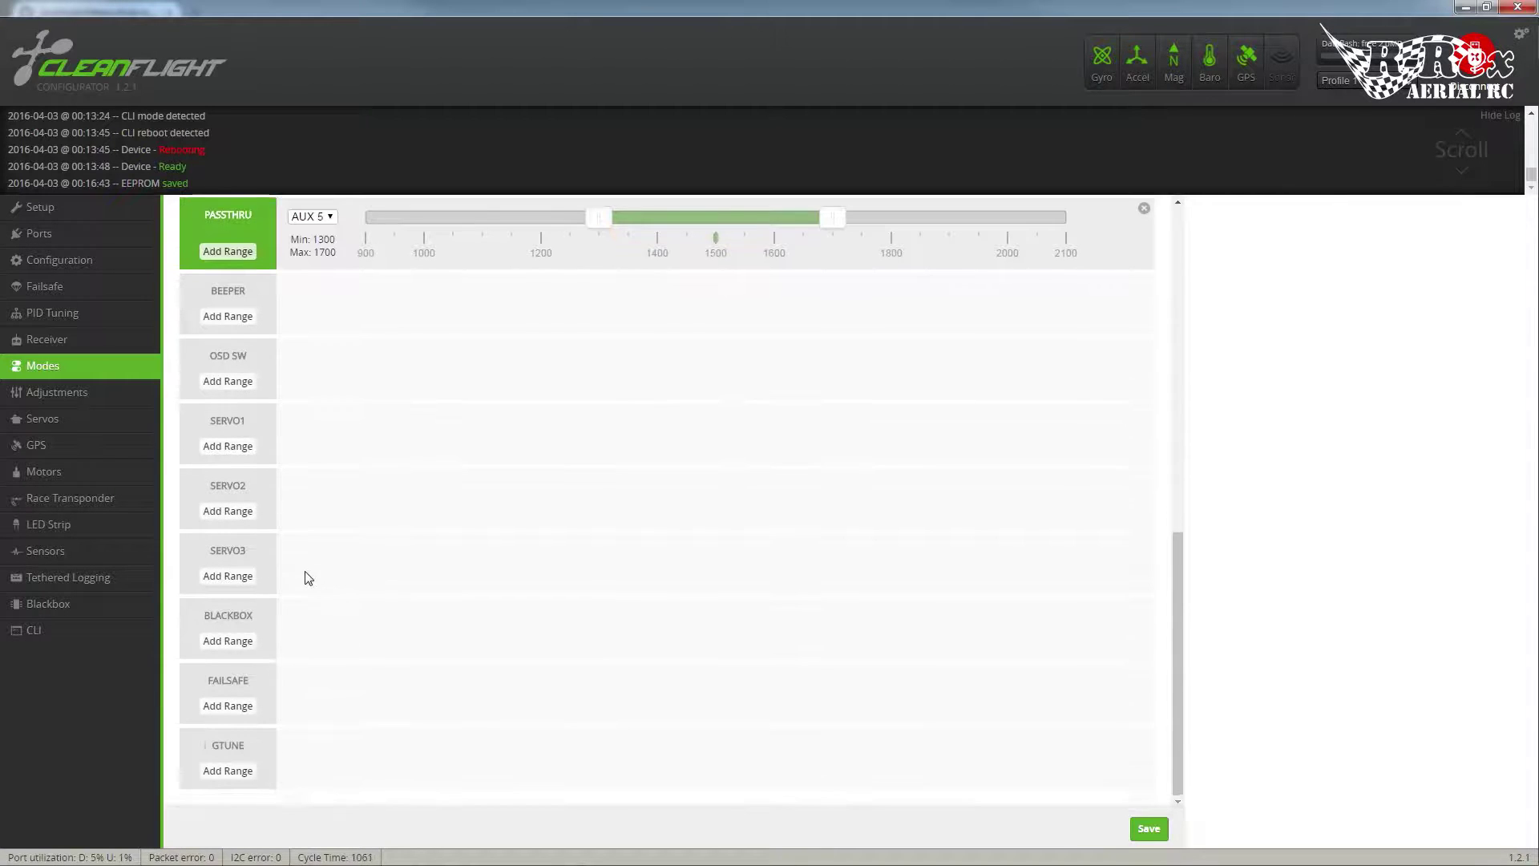
Add a BLACKBOX mode range on AUX 8 spanning 1700 to 2100 and save the modes
click(227, 641)
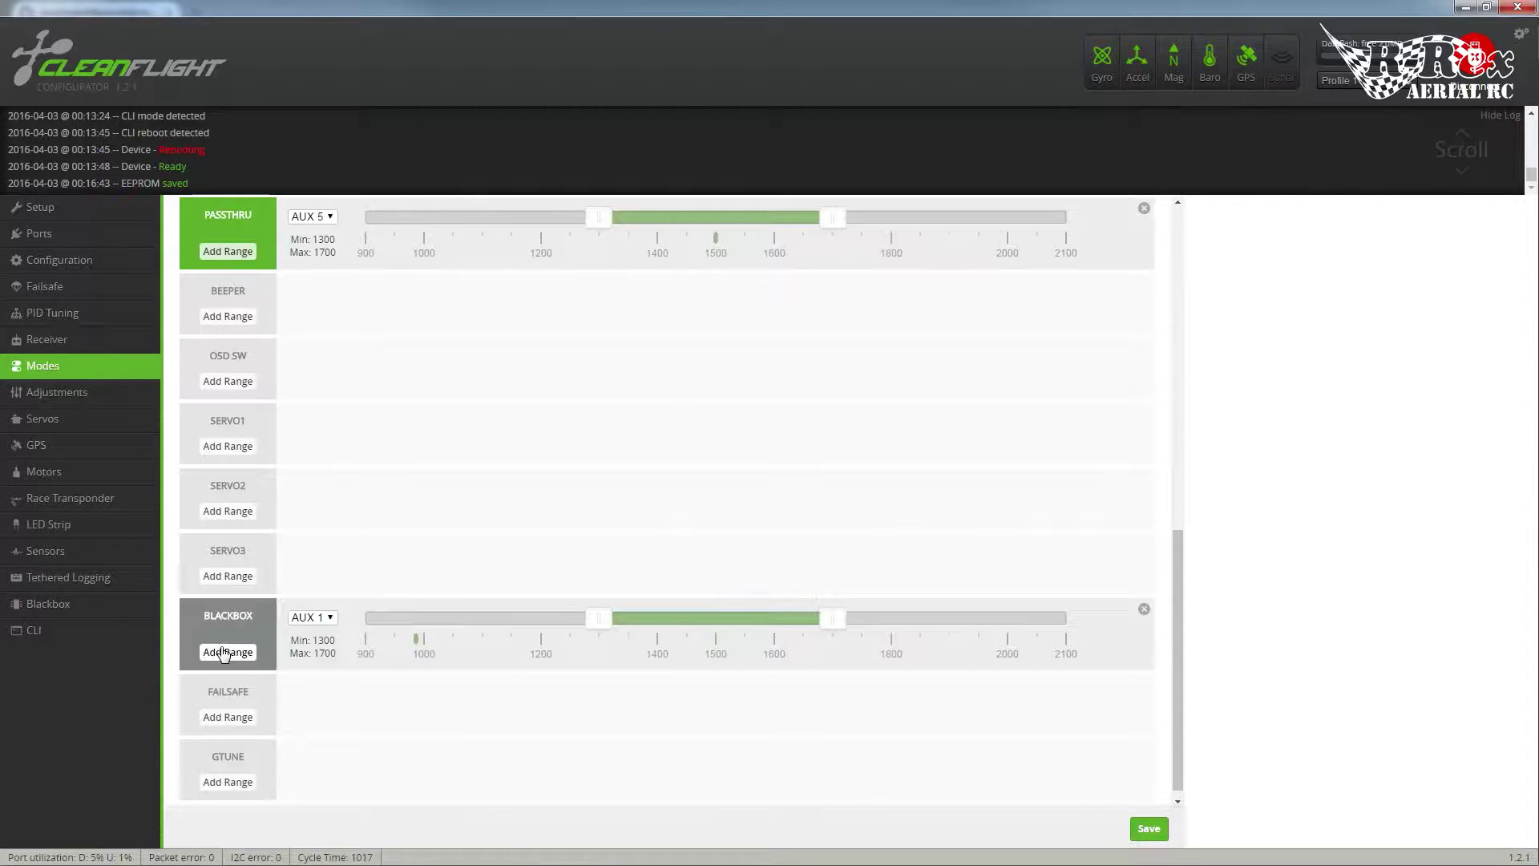
click(312, 617)
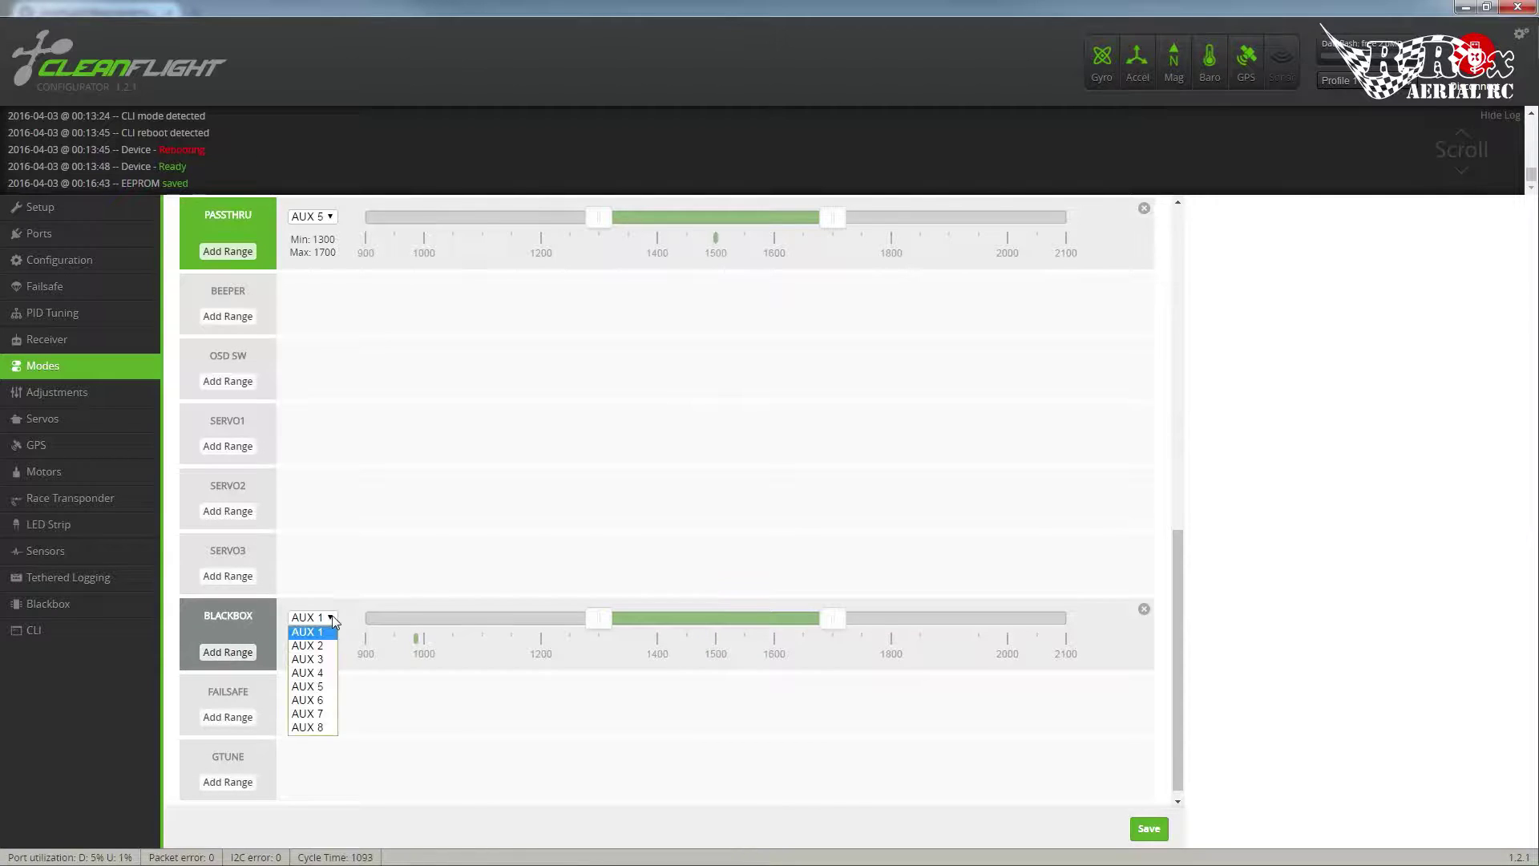
click(335, 732)
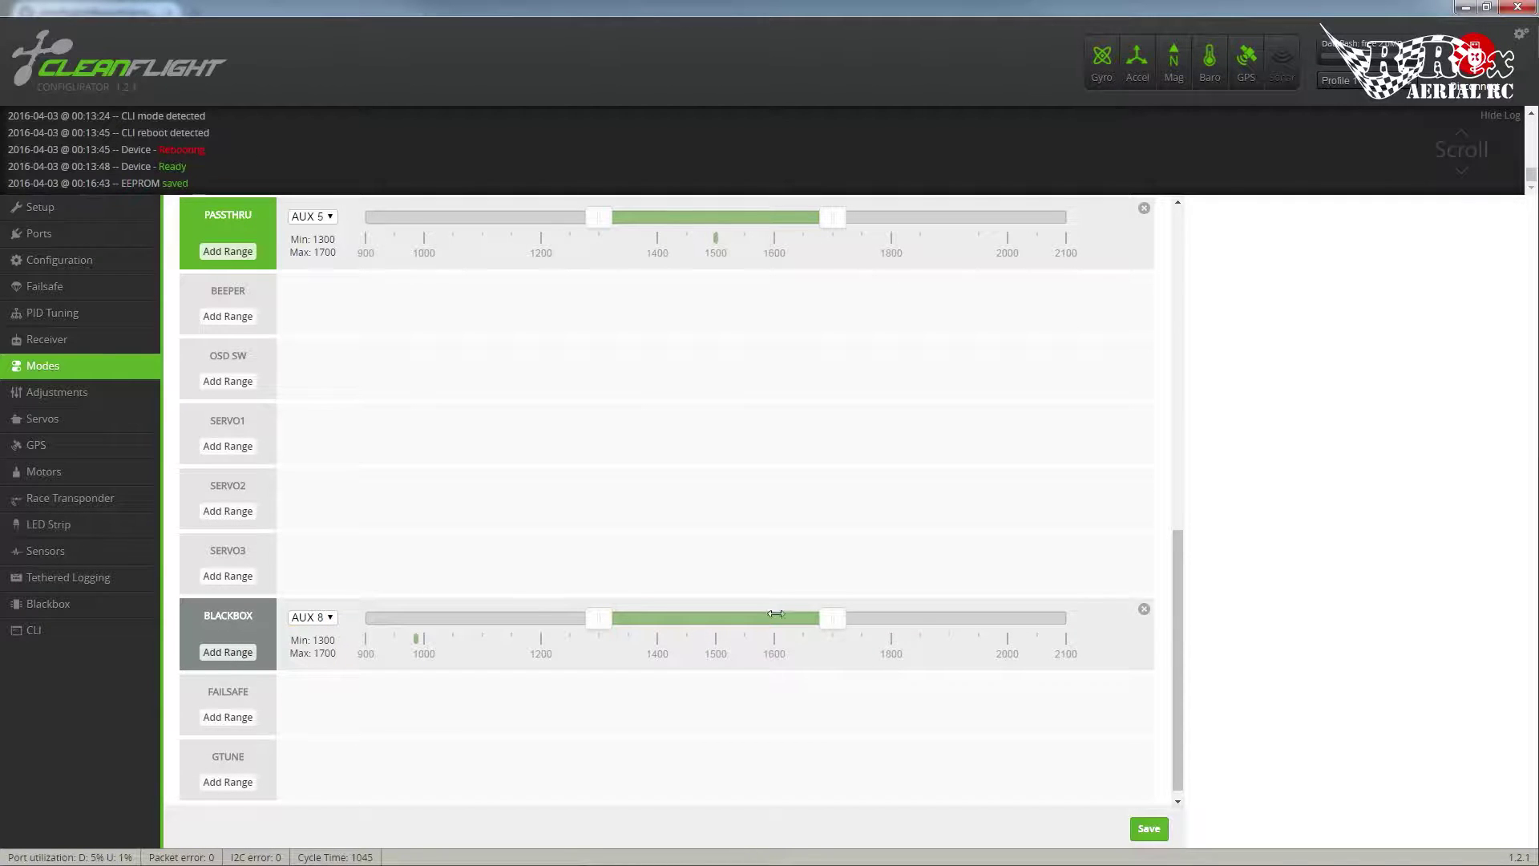
drag(765, 616, 1191, 585)
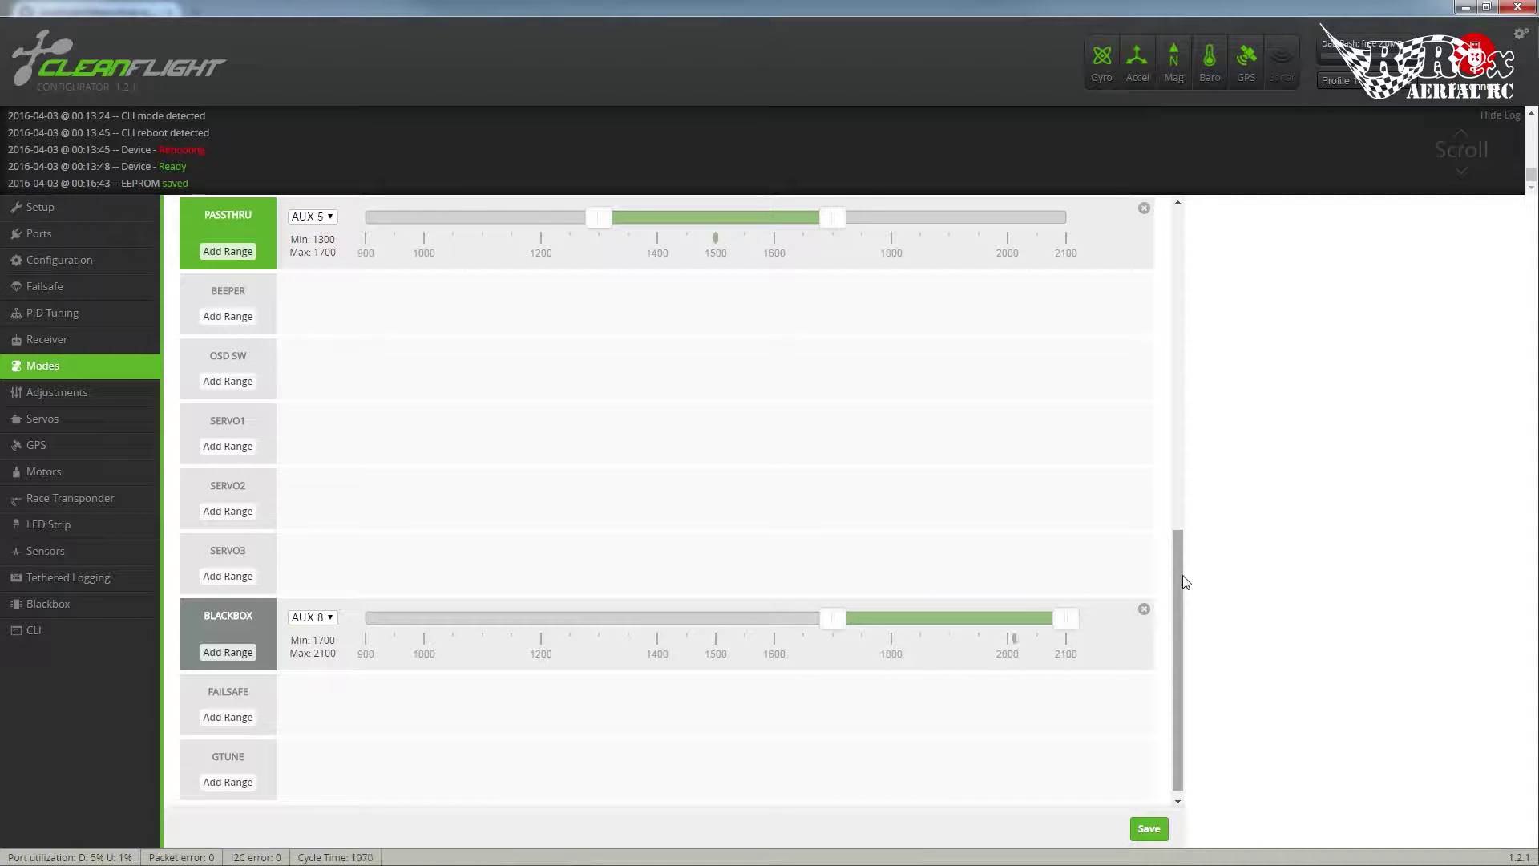
click(1148, 829)
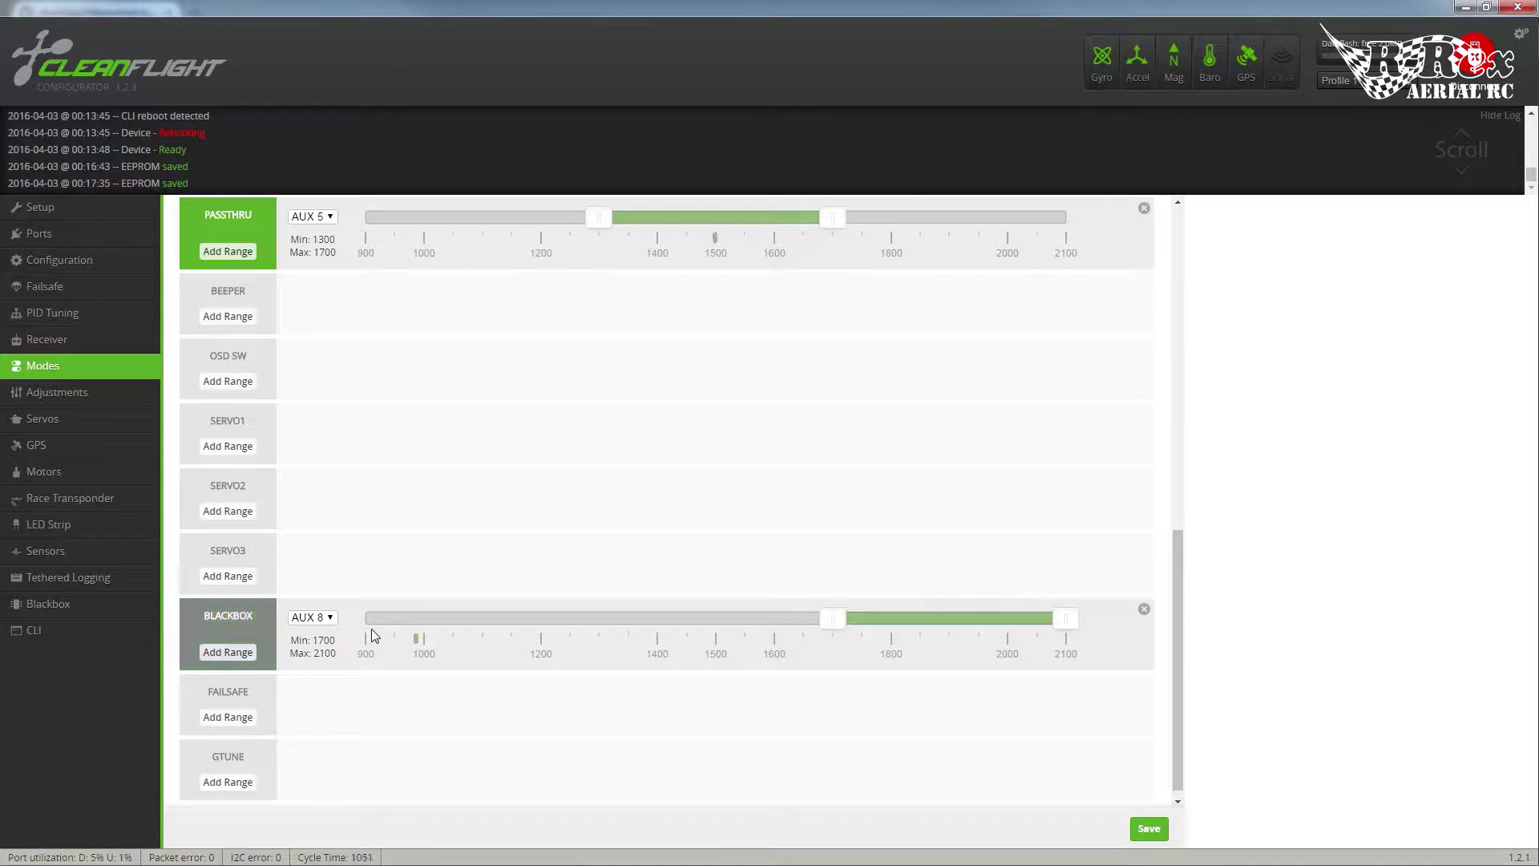
Look over the remaining modes, the channel fallback settings on the Failsafe page and the channel readings on the Receiver page
scroll(332, 688, down, 1)
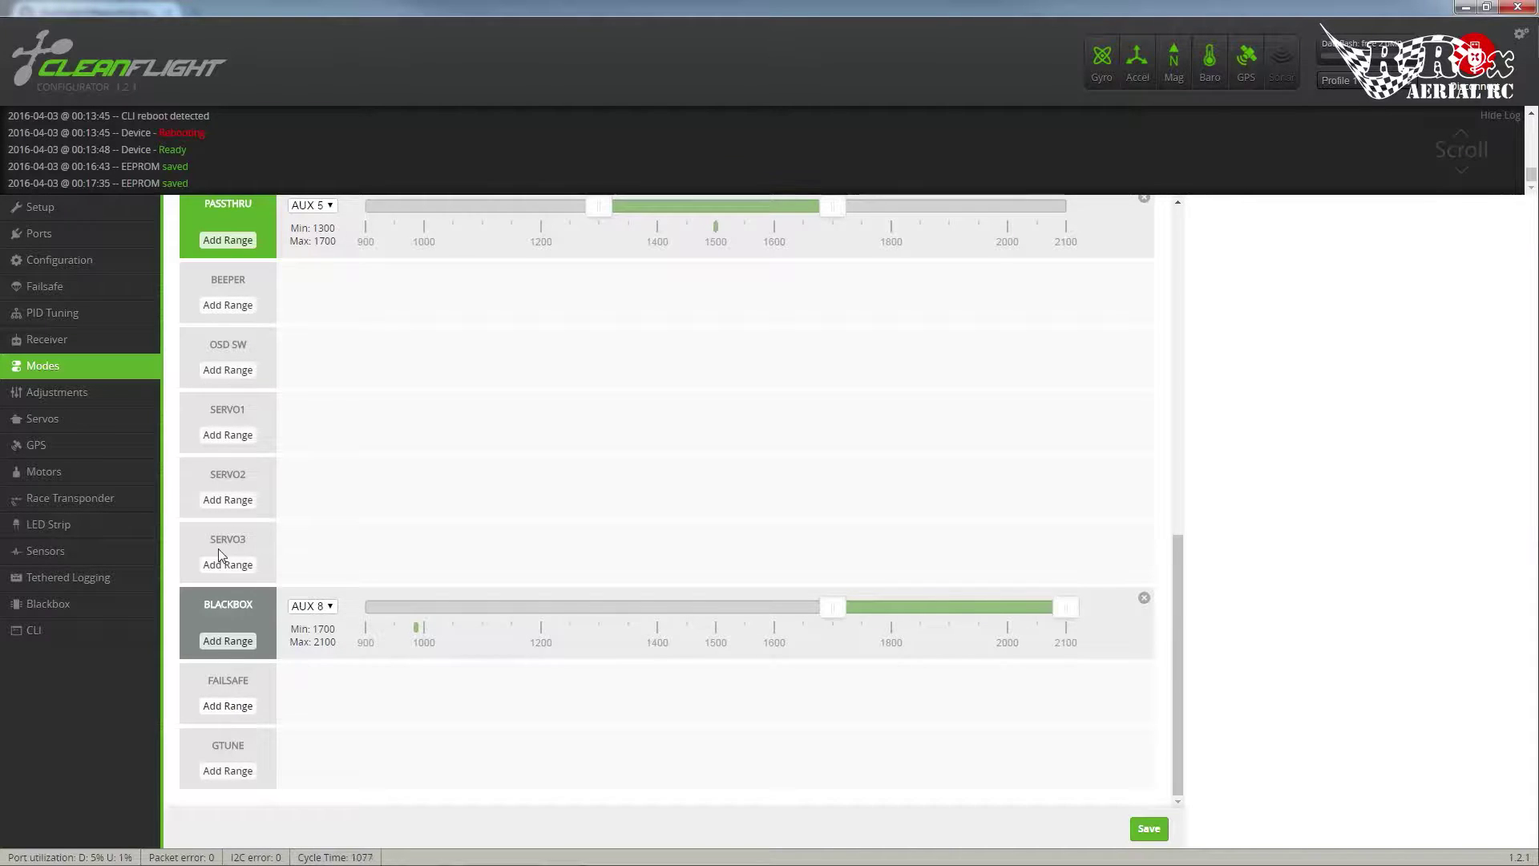
scroll(222, 554, up, 3)
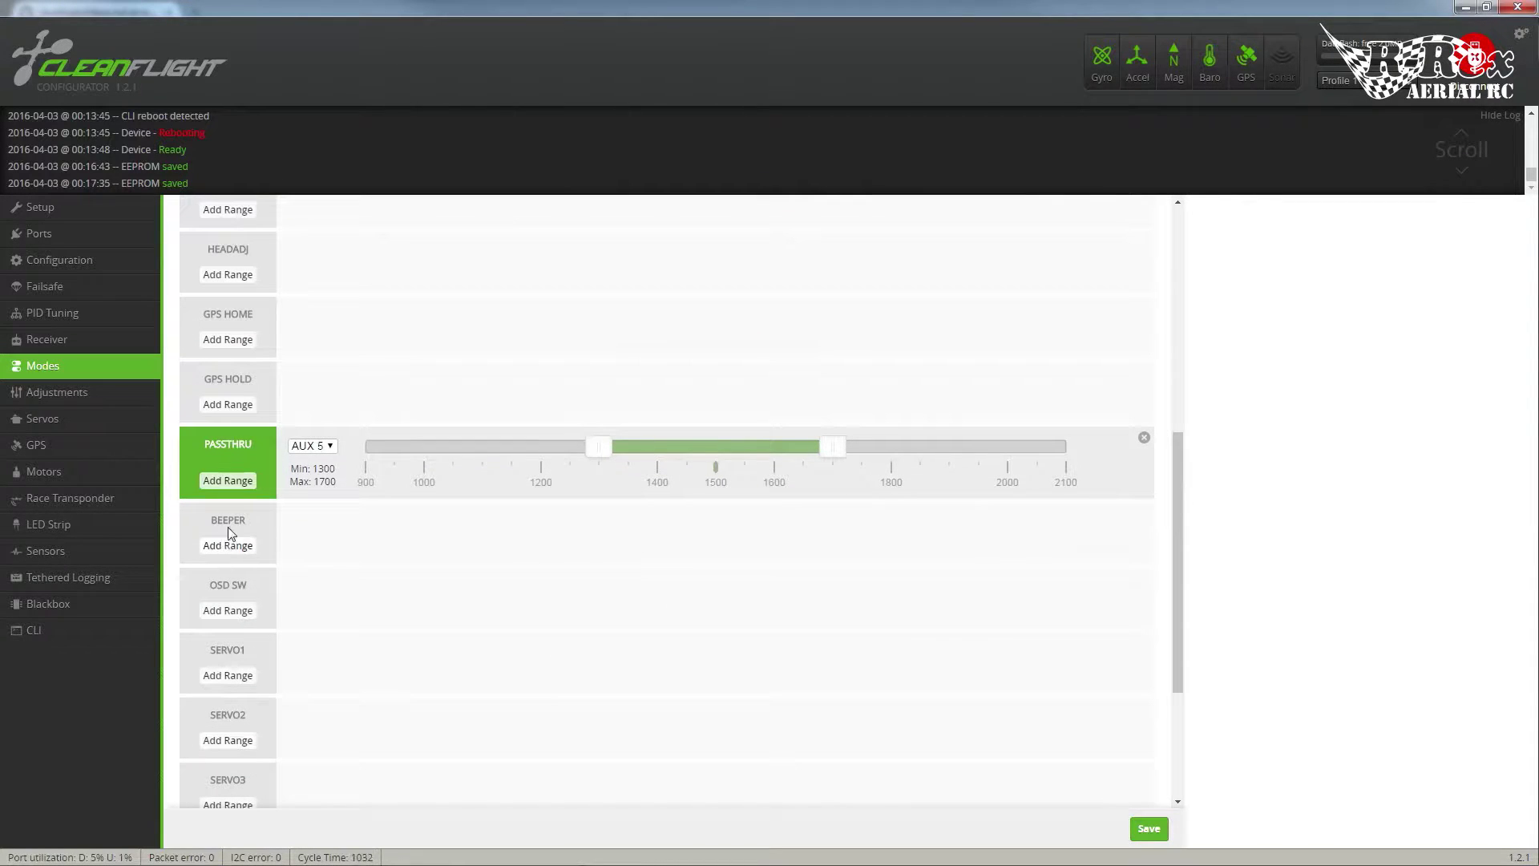
click(80, 295)
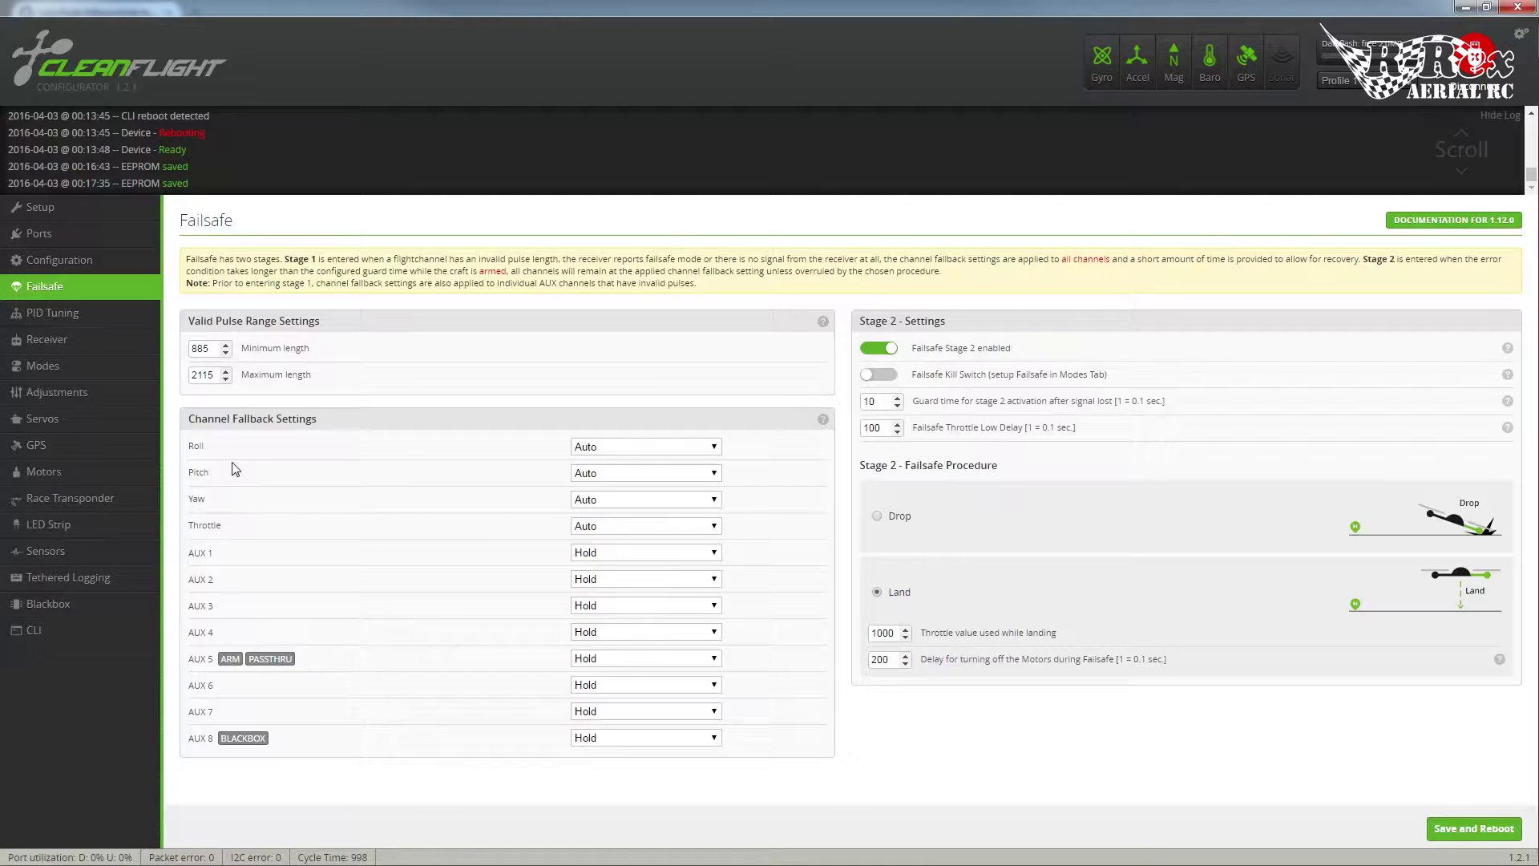
click(73, 351)
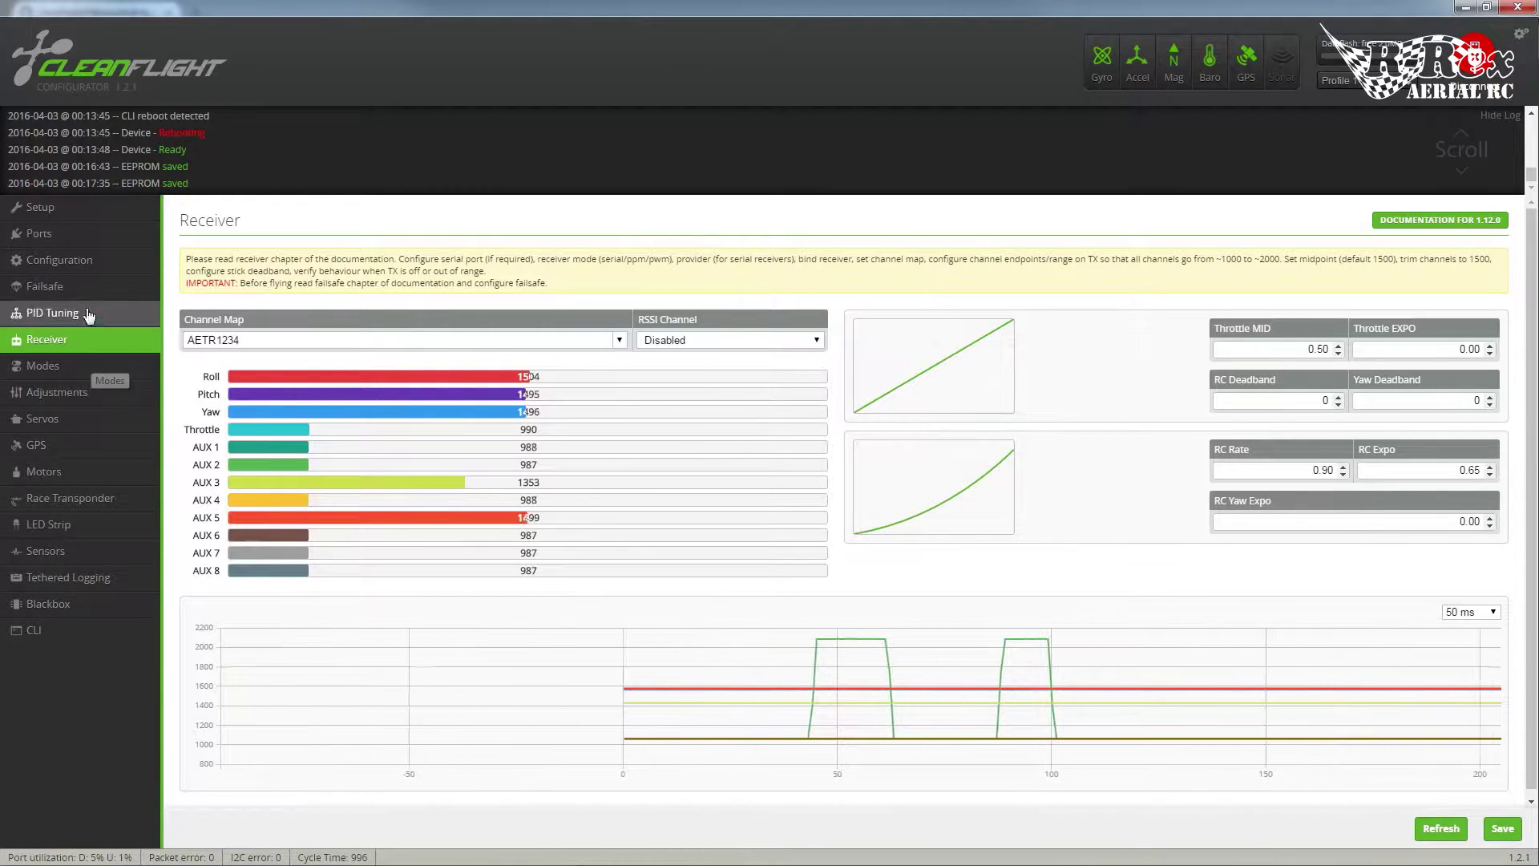
Add an ANGLE mode range on AUX 2 spanning 1300 to 2100 and save the modes
click(53, 369)
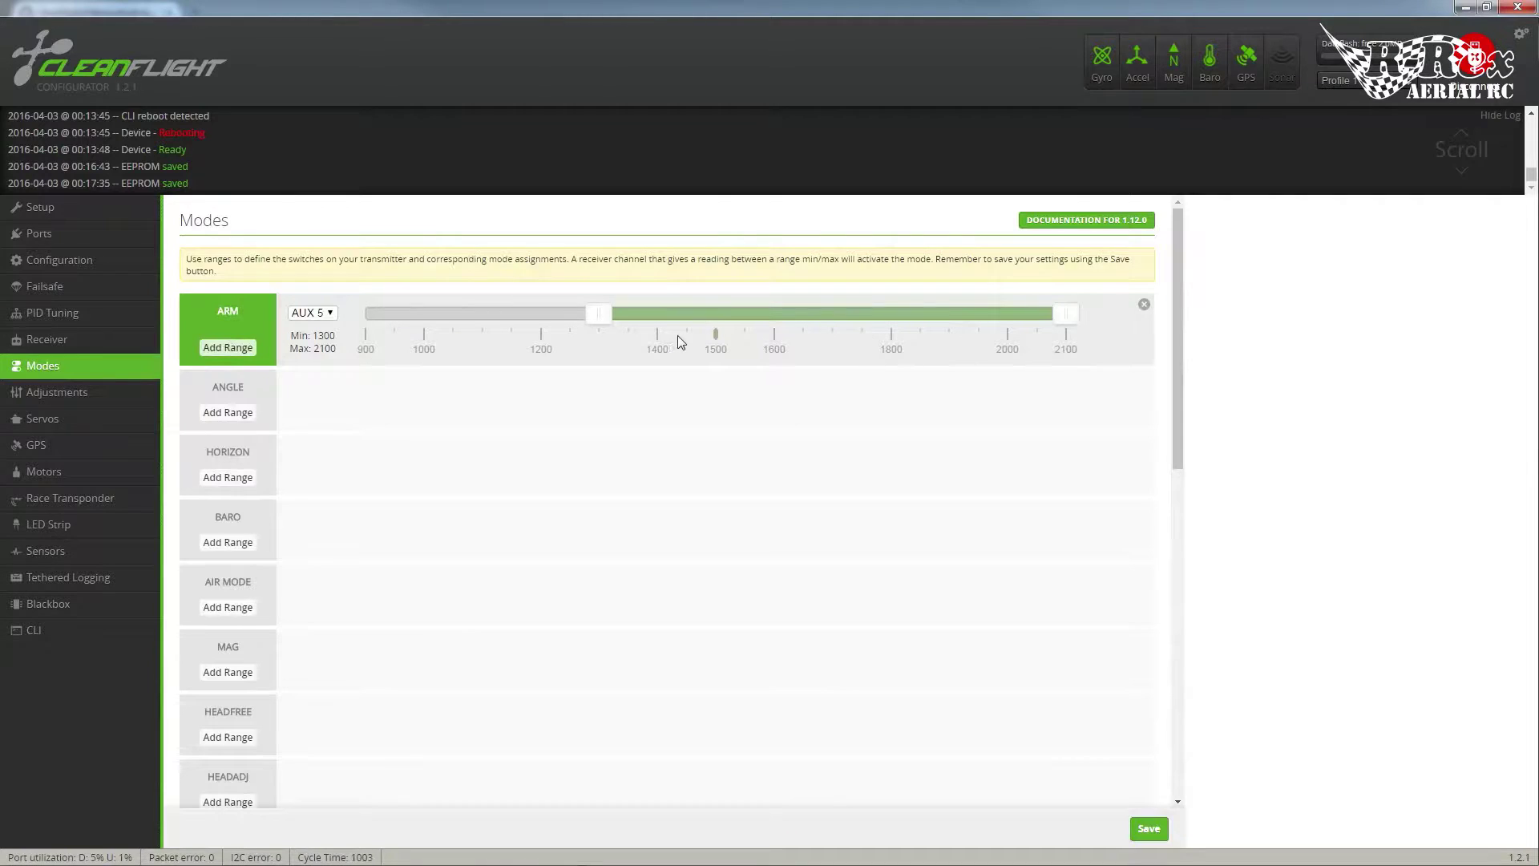
scroll(677, 336, down, 1)
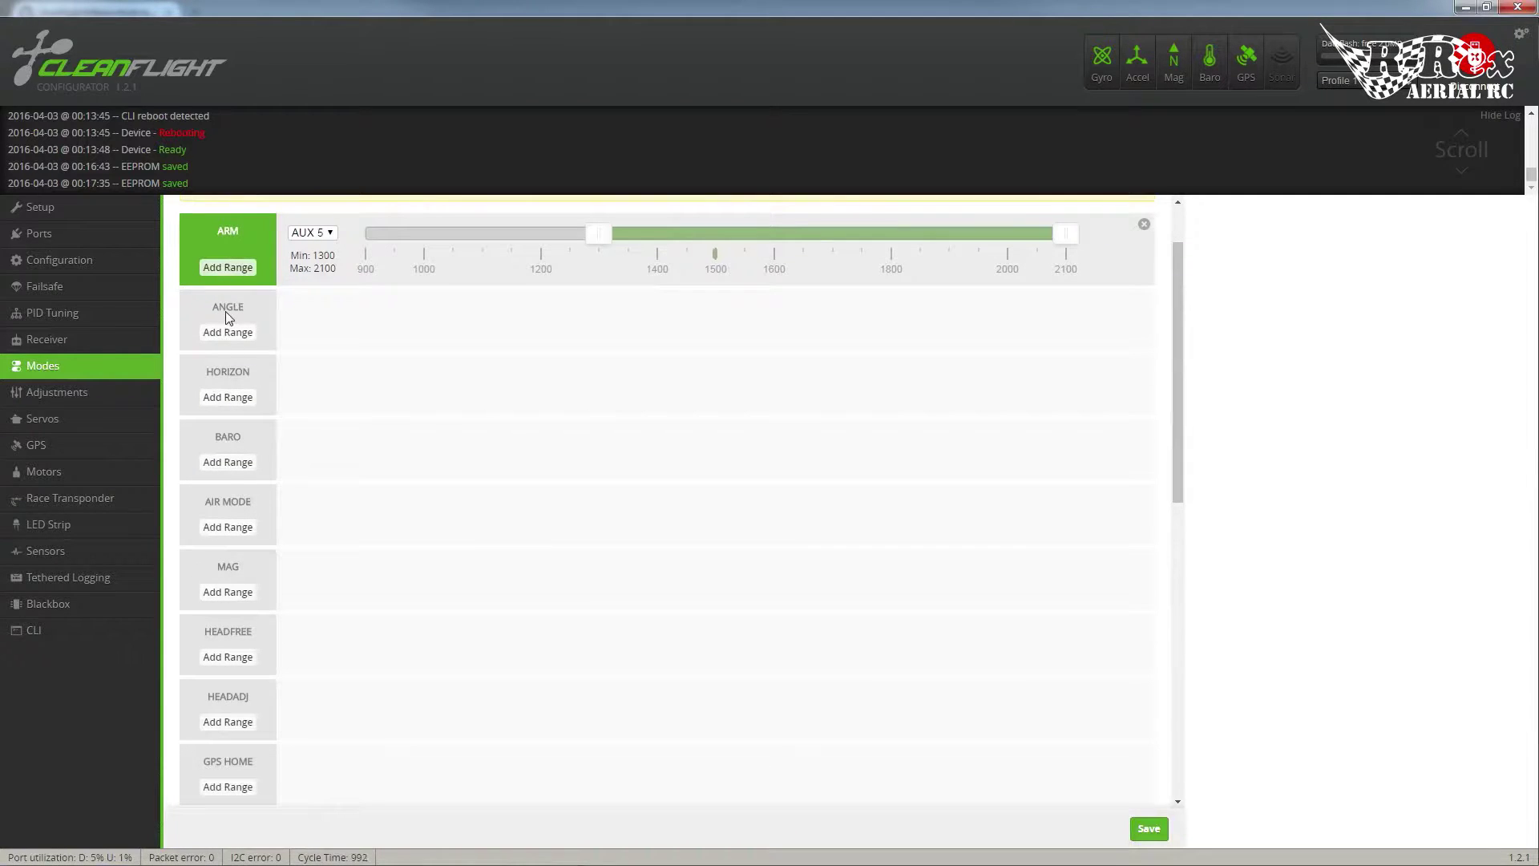
click(227, 331)
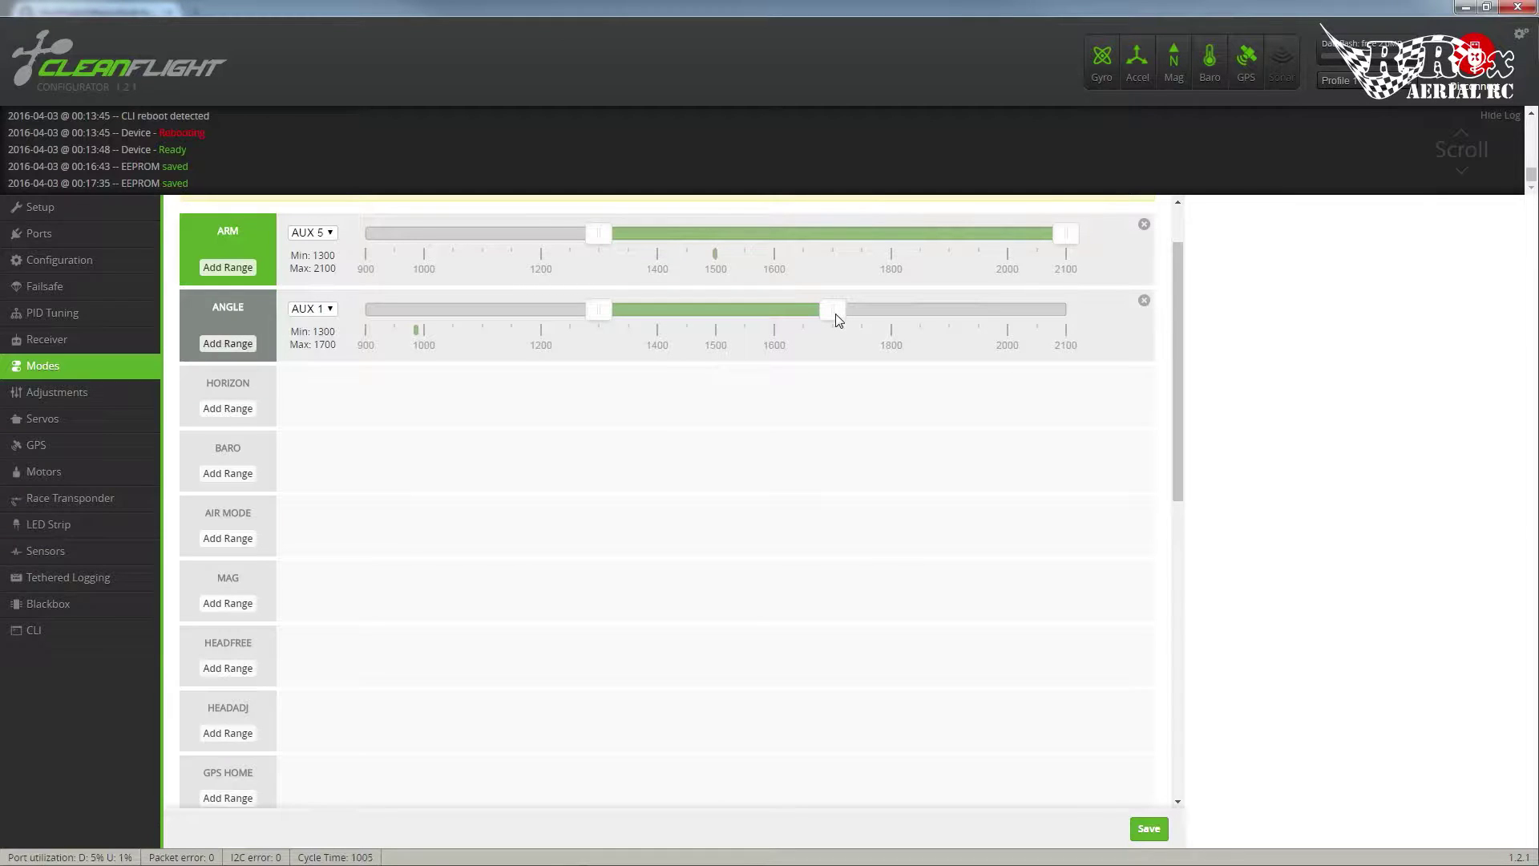
click(329, 309)
click(321, 337)
drag(839, 313, 1066, 312)
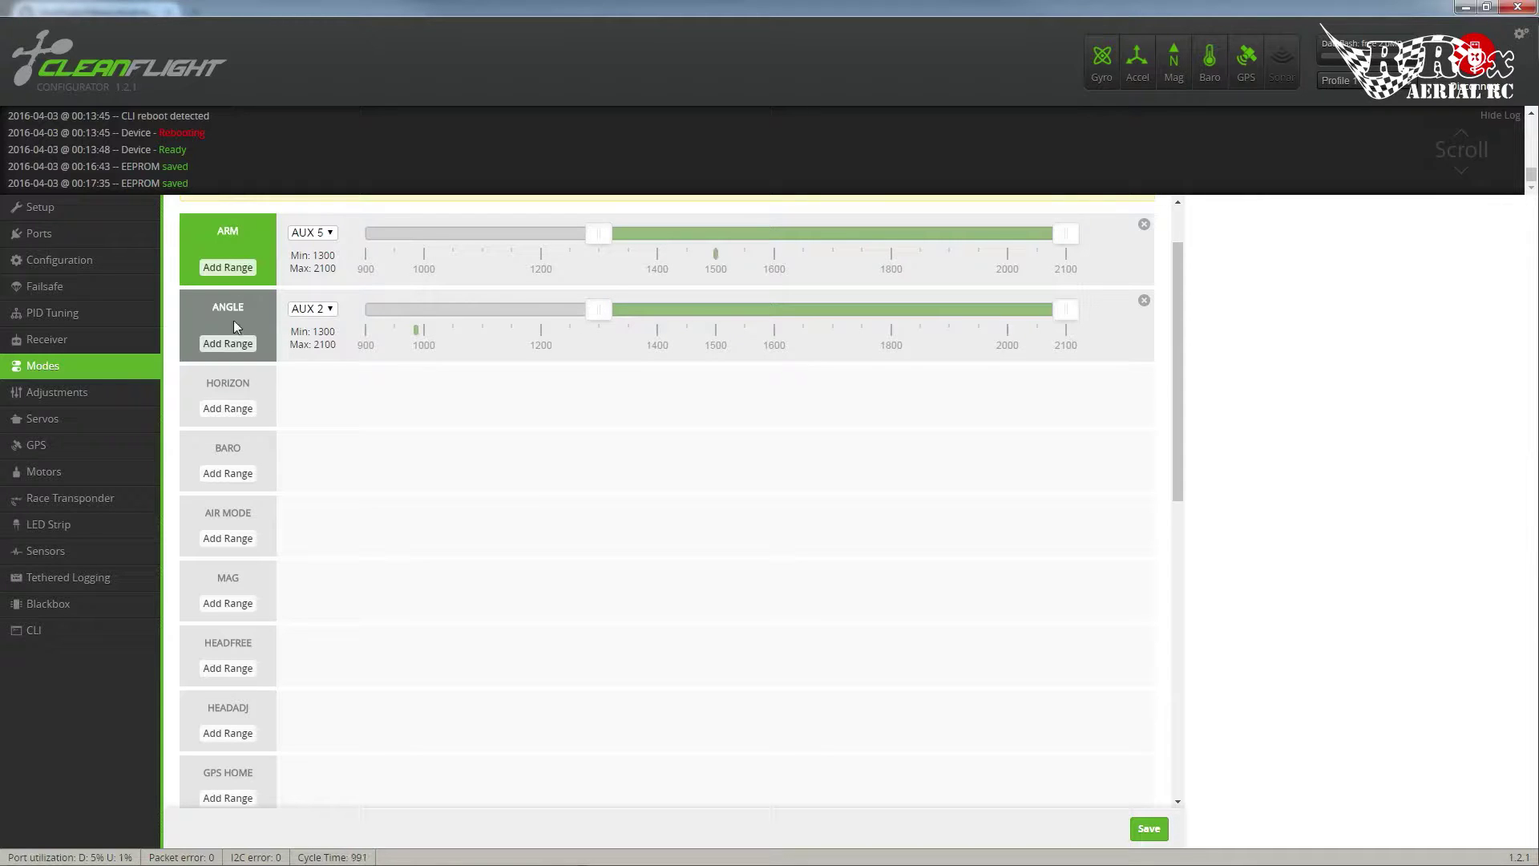
scroll(385, 420, down, 2)
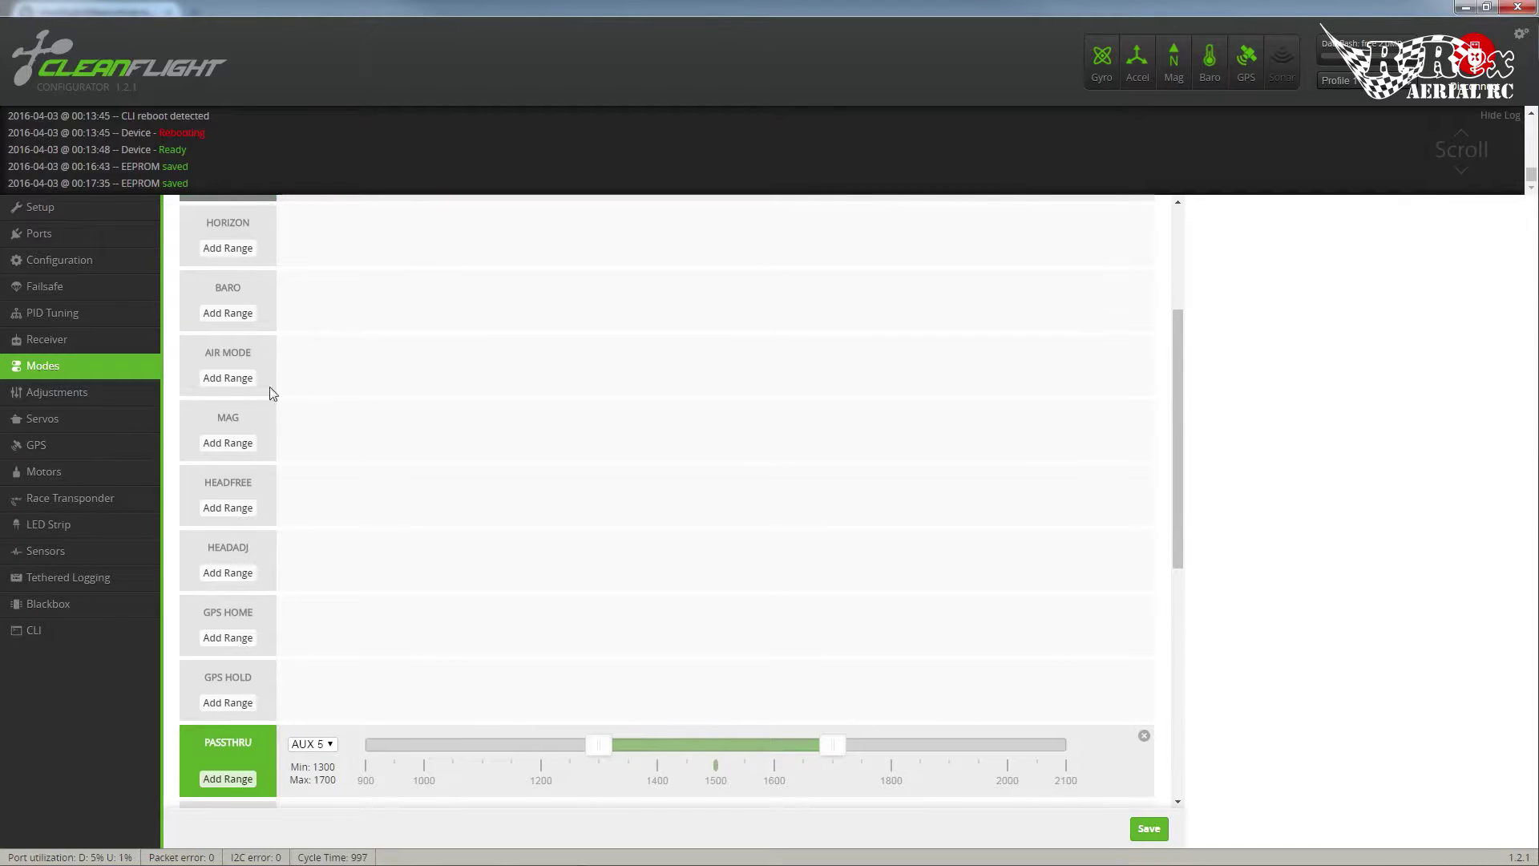
click(1149, 832)
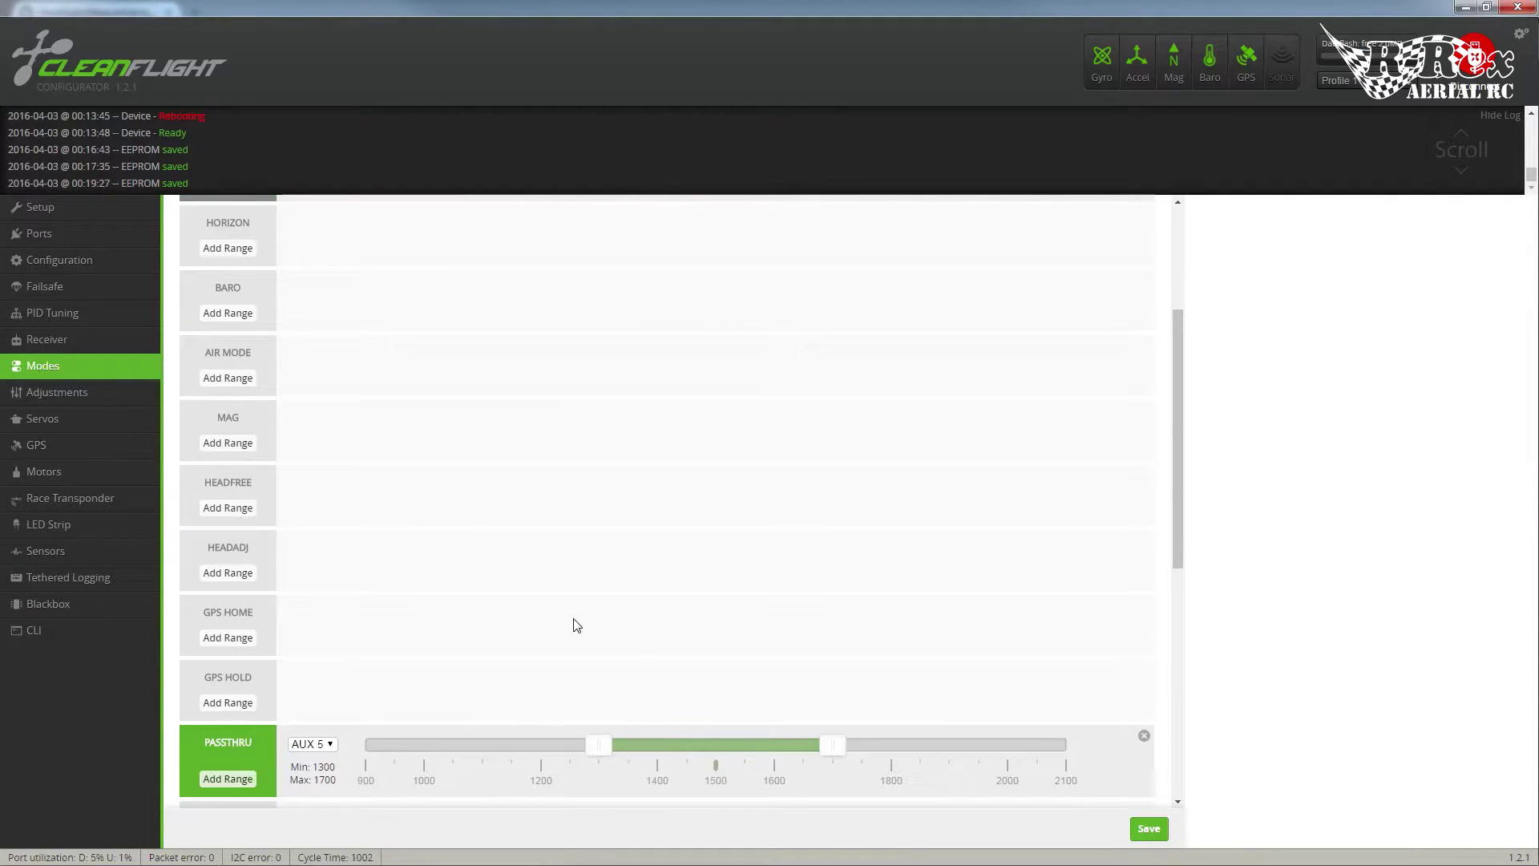
Add a BEEPER mode range on AUX 2 spanning 1700 to 2100 and save the modes
scroll(584, 590, down, 3)
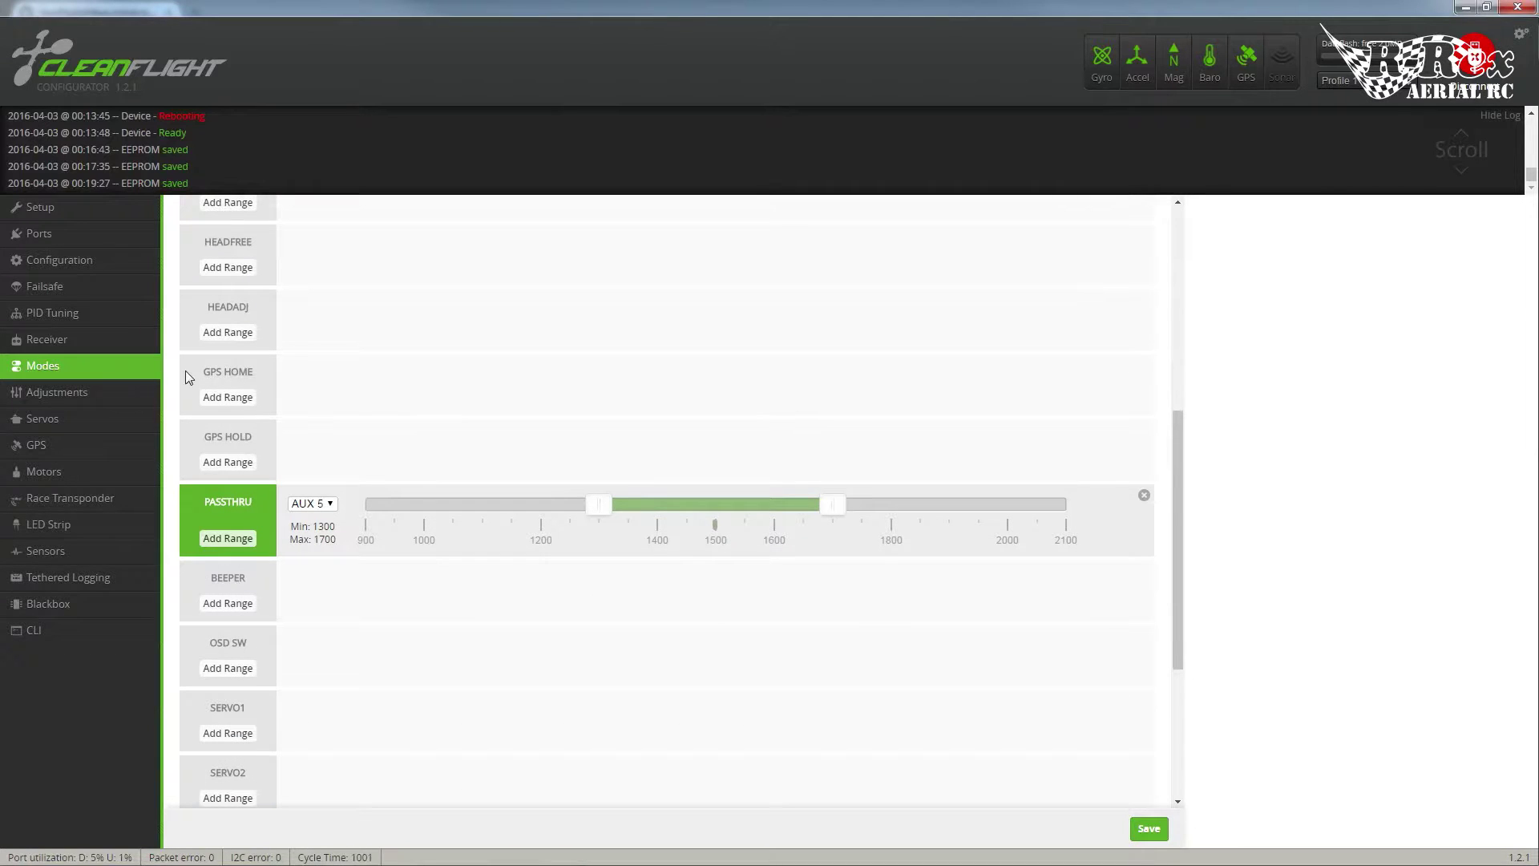
click(227, 603)
click(321, 579)
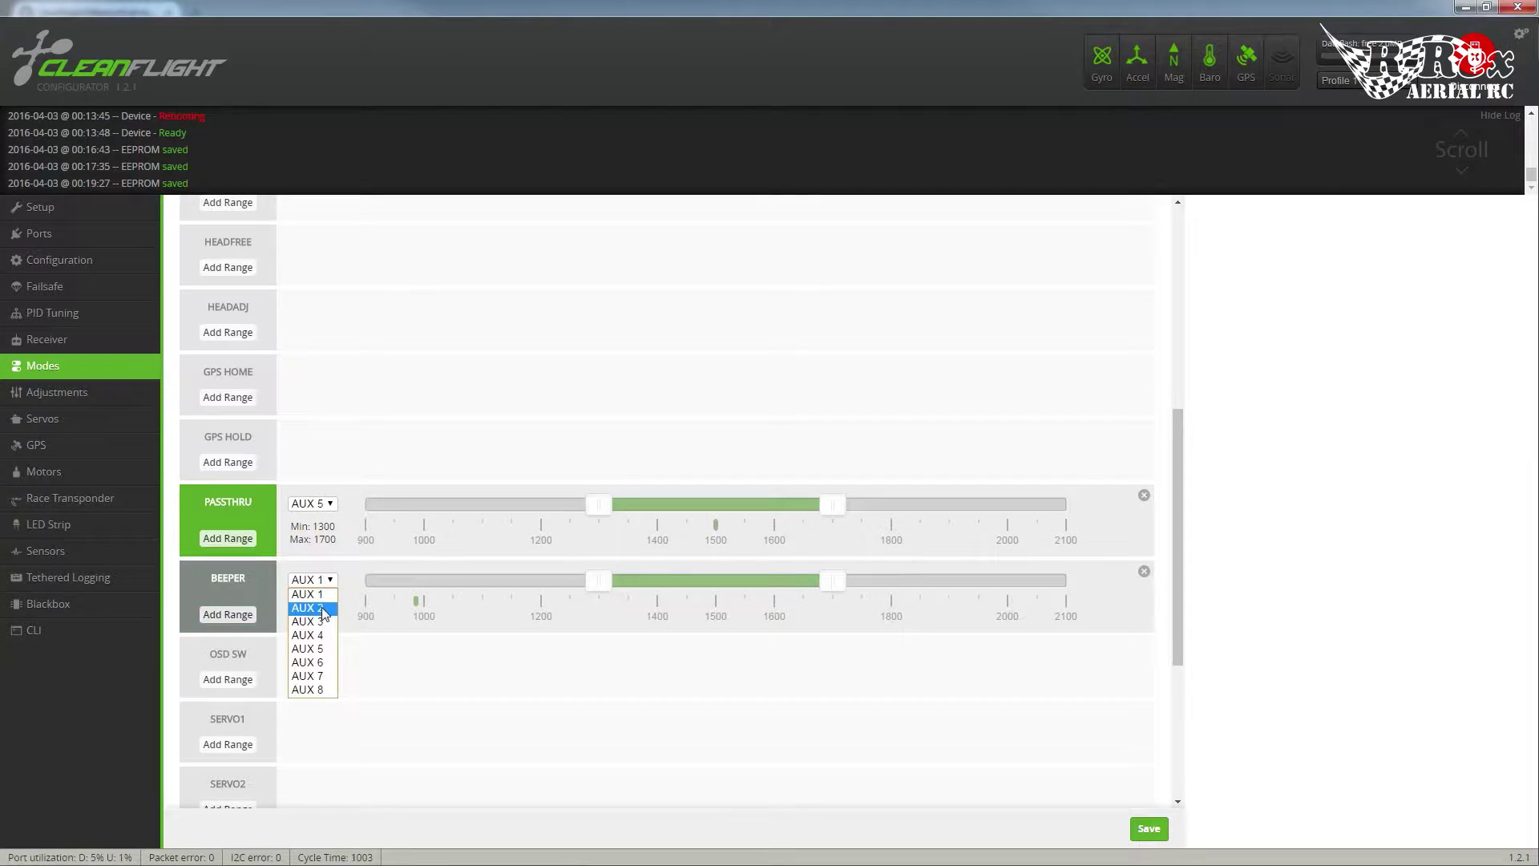
click(320, 614)
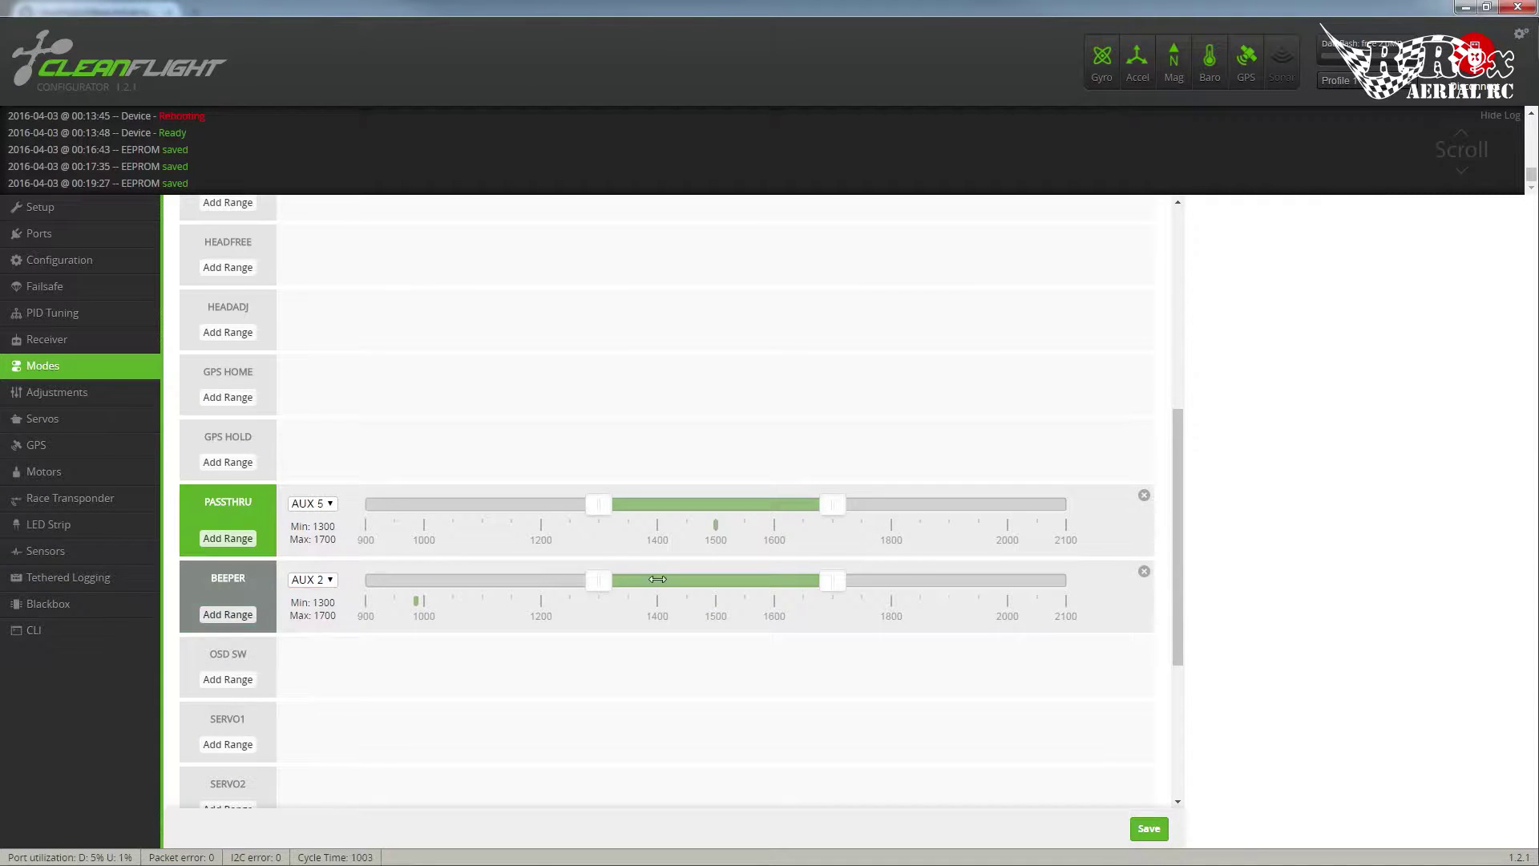
drag(649, 580, 884, 580)
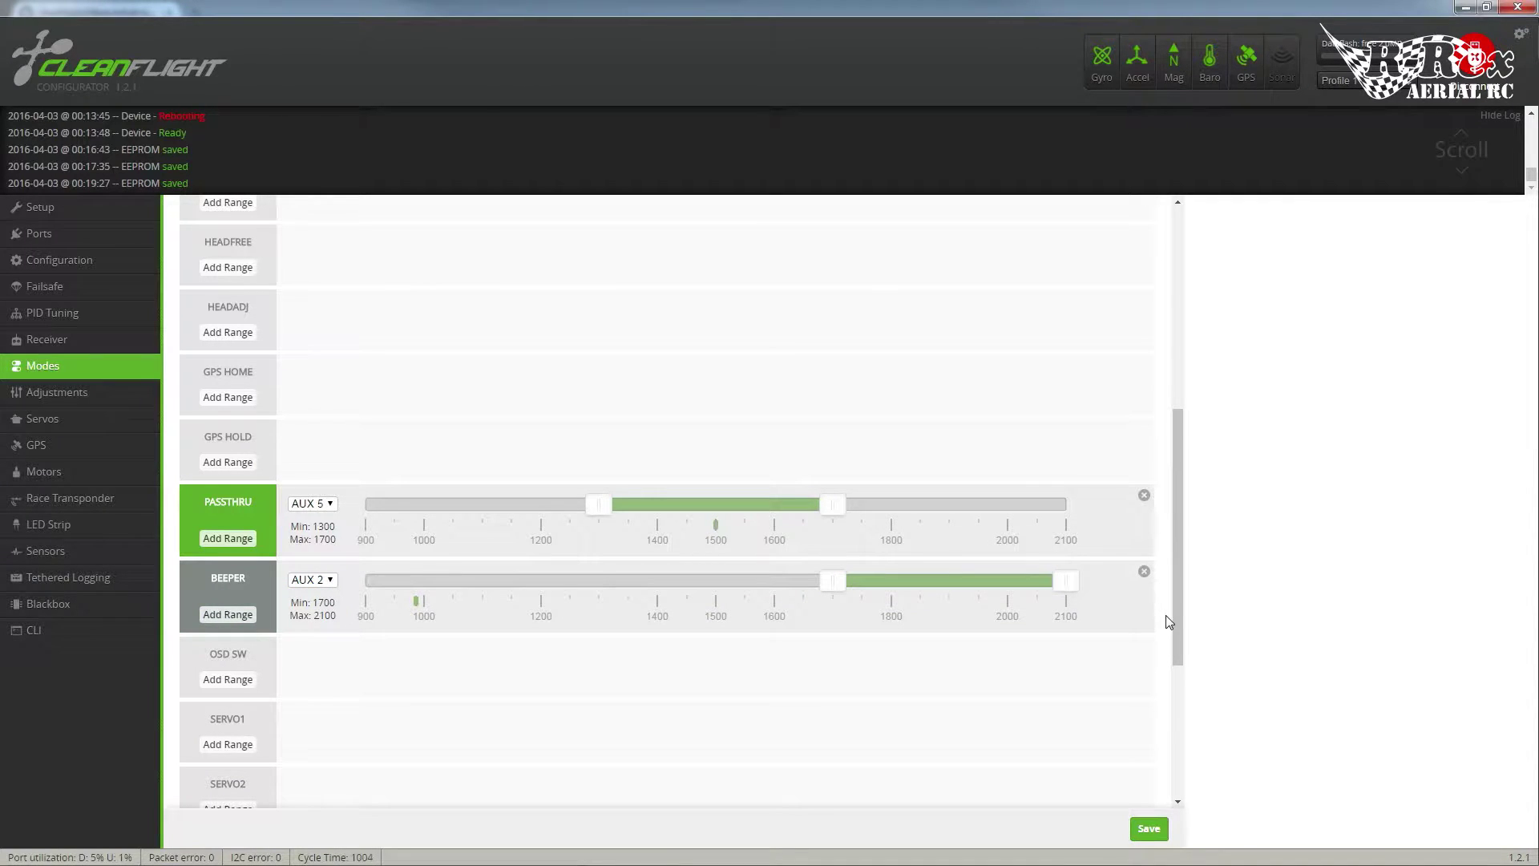
click(1149, 831)
Extend the BEEPER range on AUX 2 to start at 1300, save the modes and check the list of ranges
scroll(454, 473, down, 4)
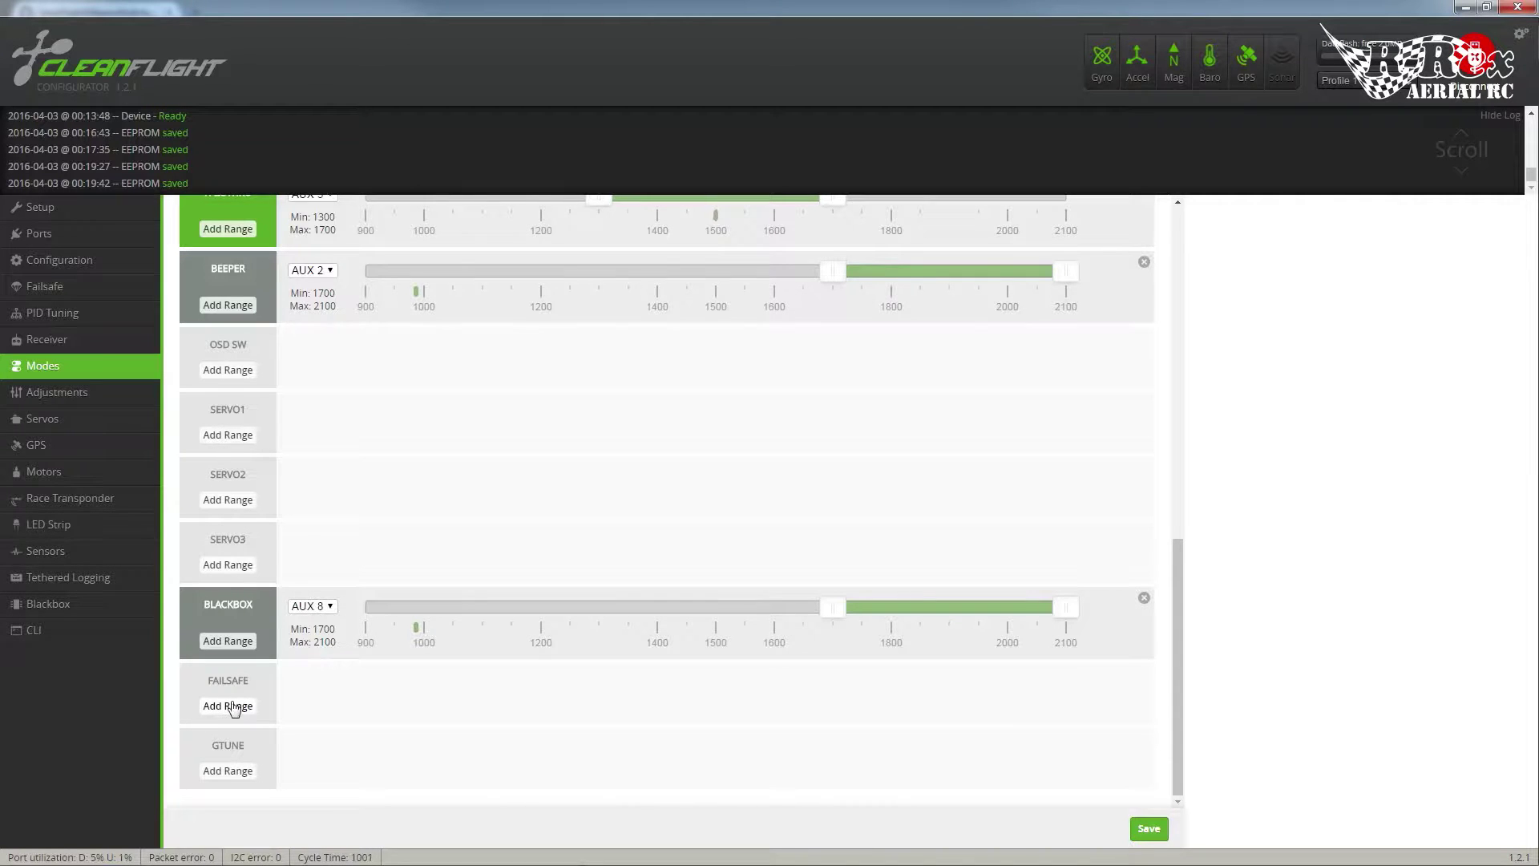
scroll(232, 694, up, 2)
scroll(244, 277, up, 5)
scroll(296, 402, up, 2)
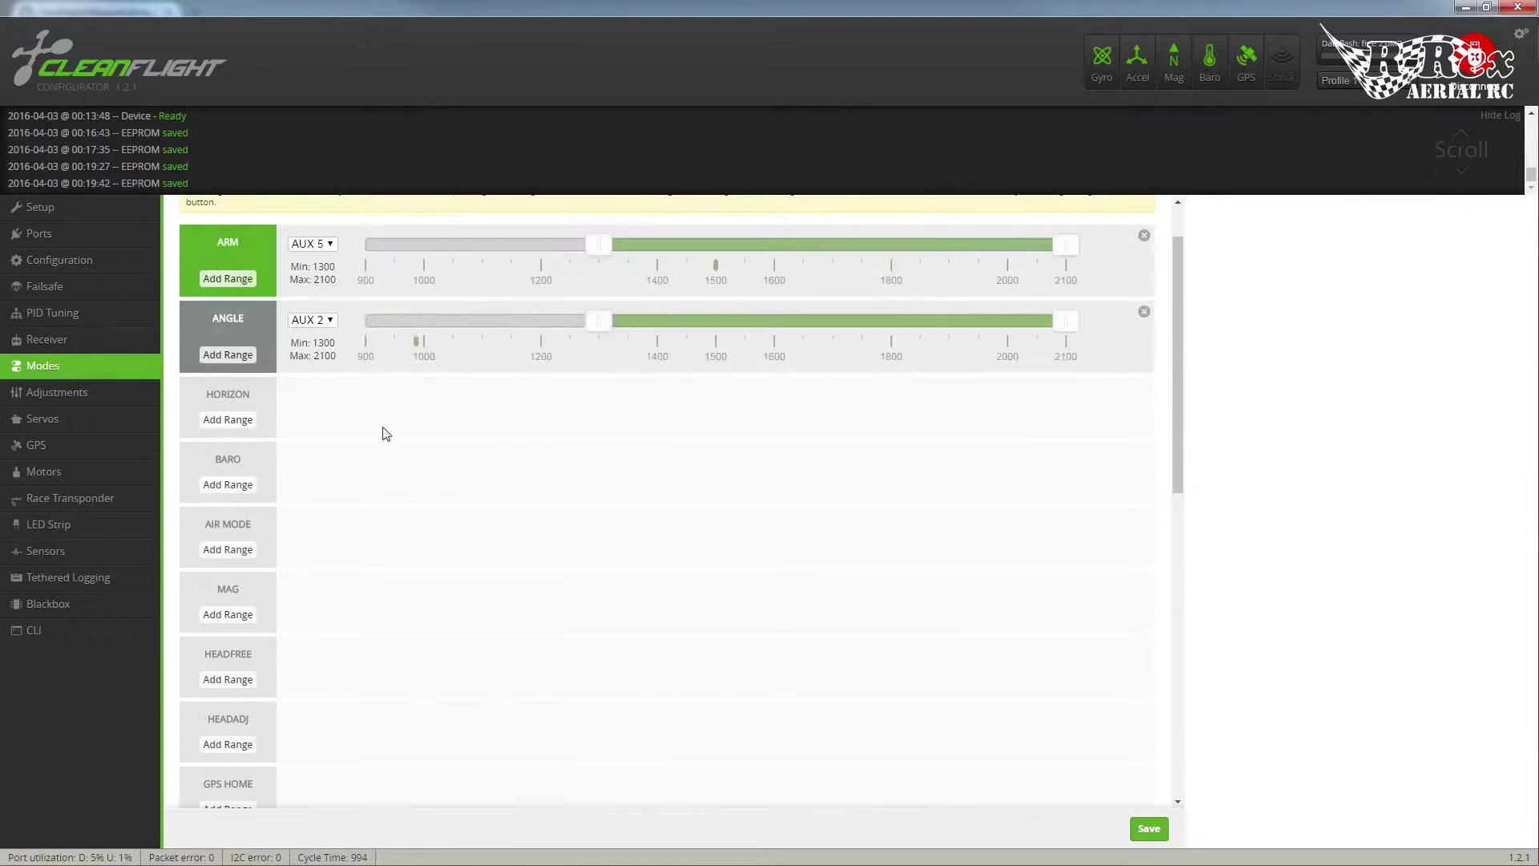
scroll(241, 336, down, 4)
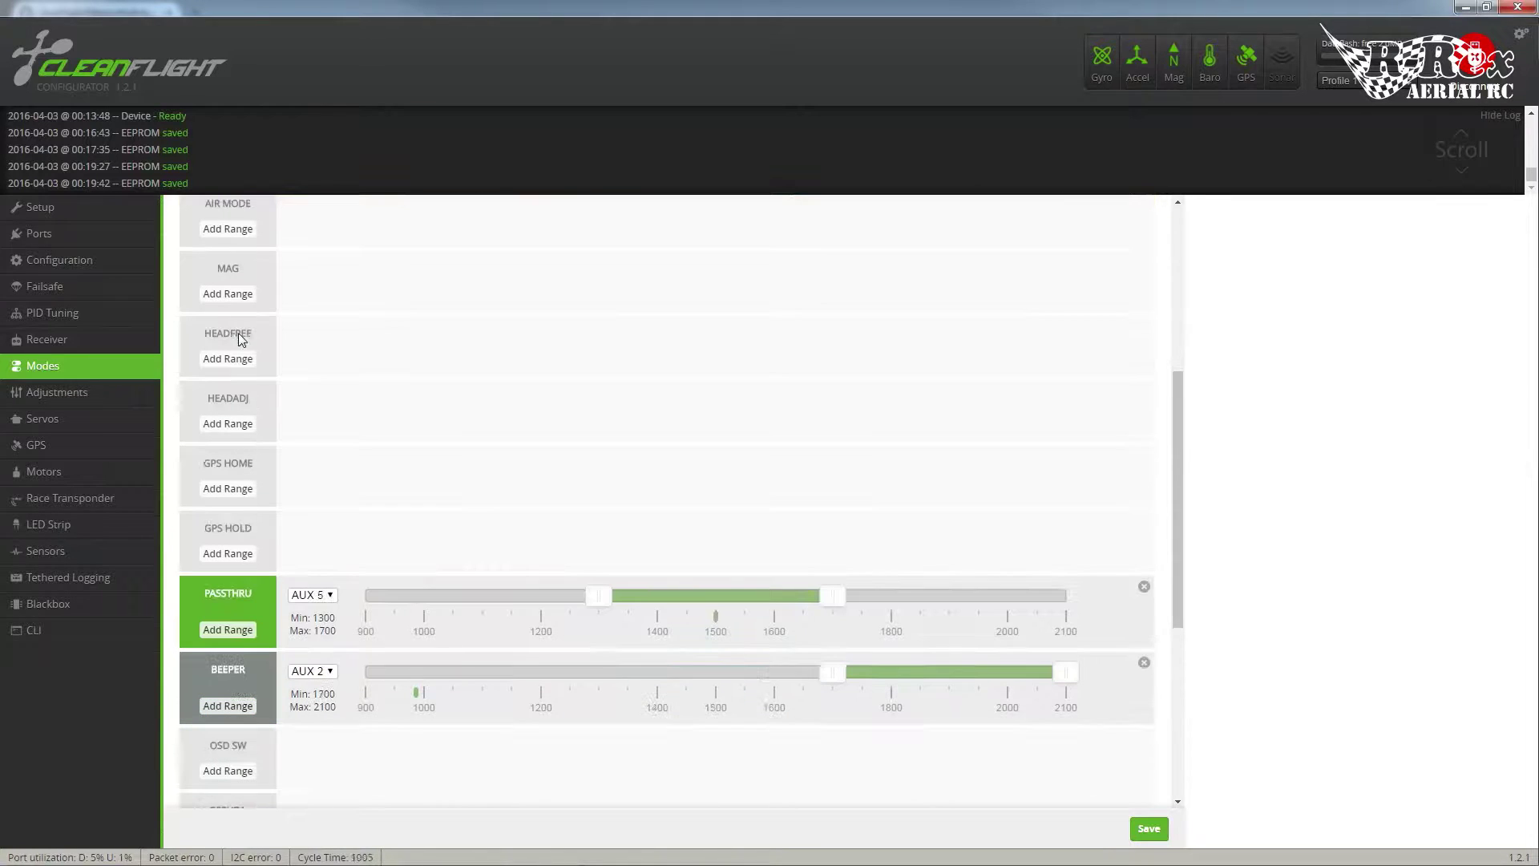
drag(833, 674, 601, 676)
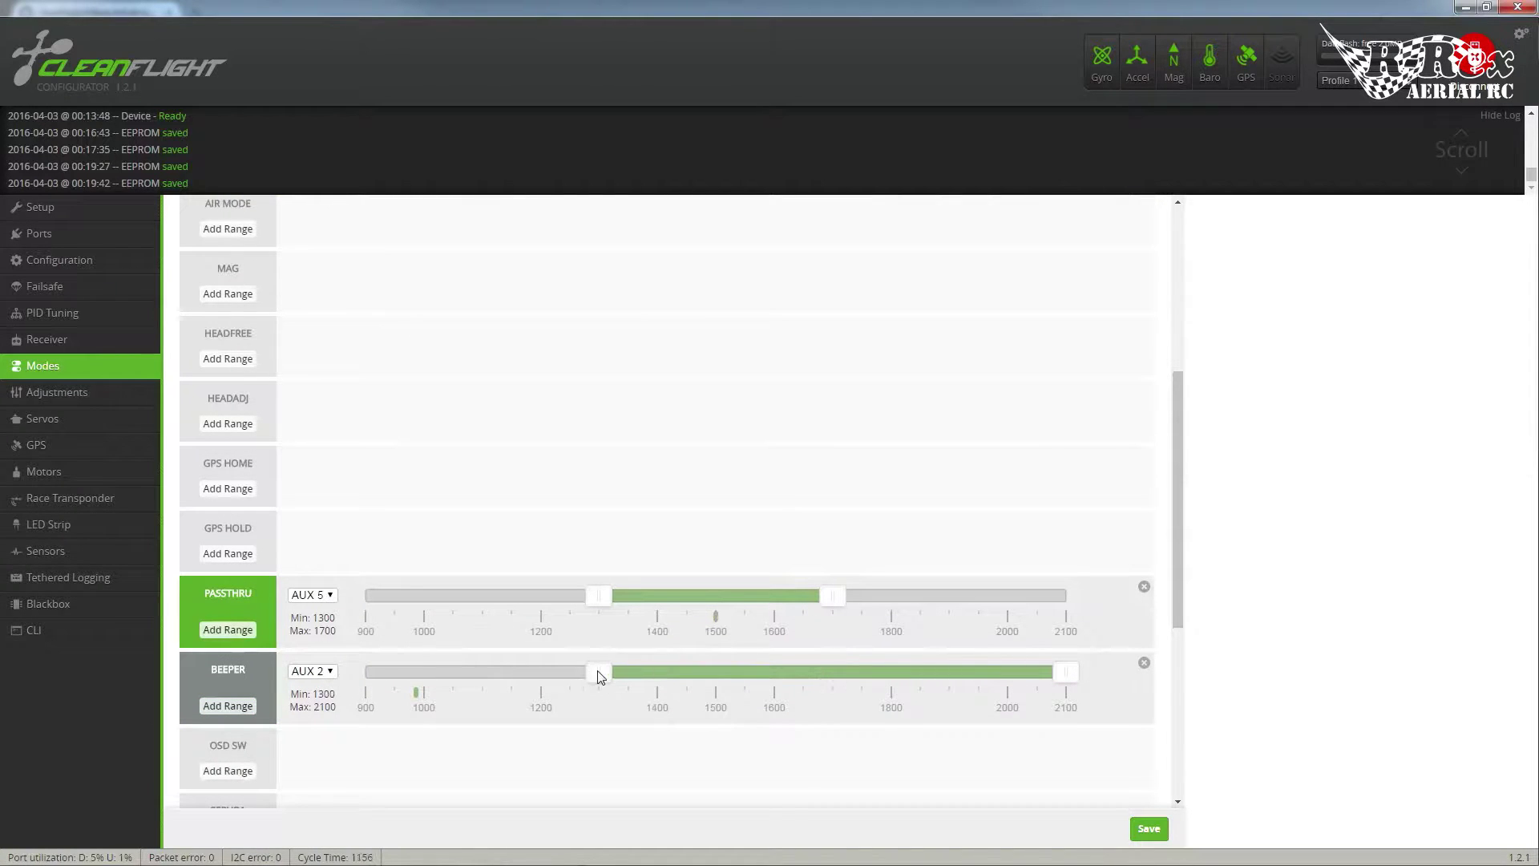
click(1150, 834)
scroll(296, 341, down, 5)
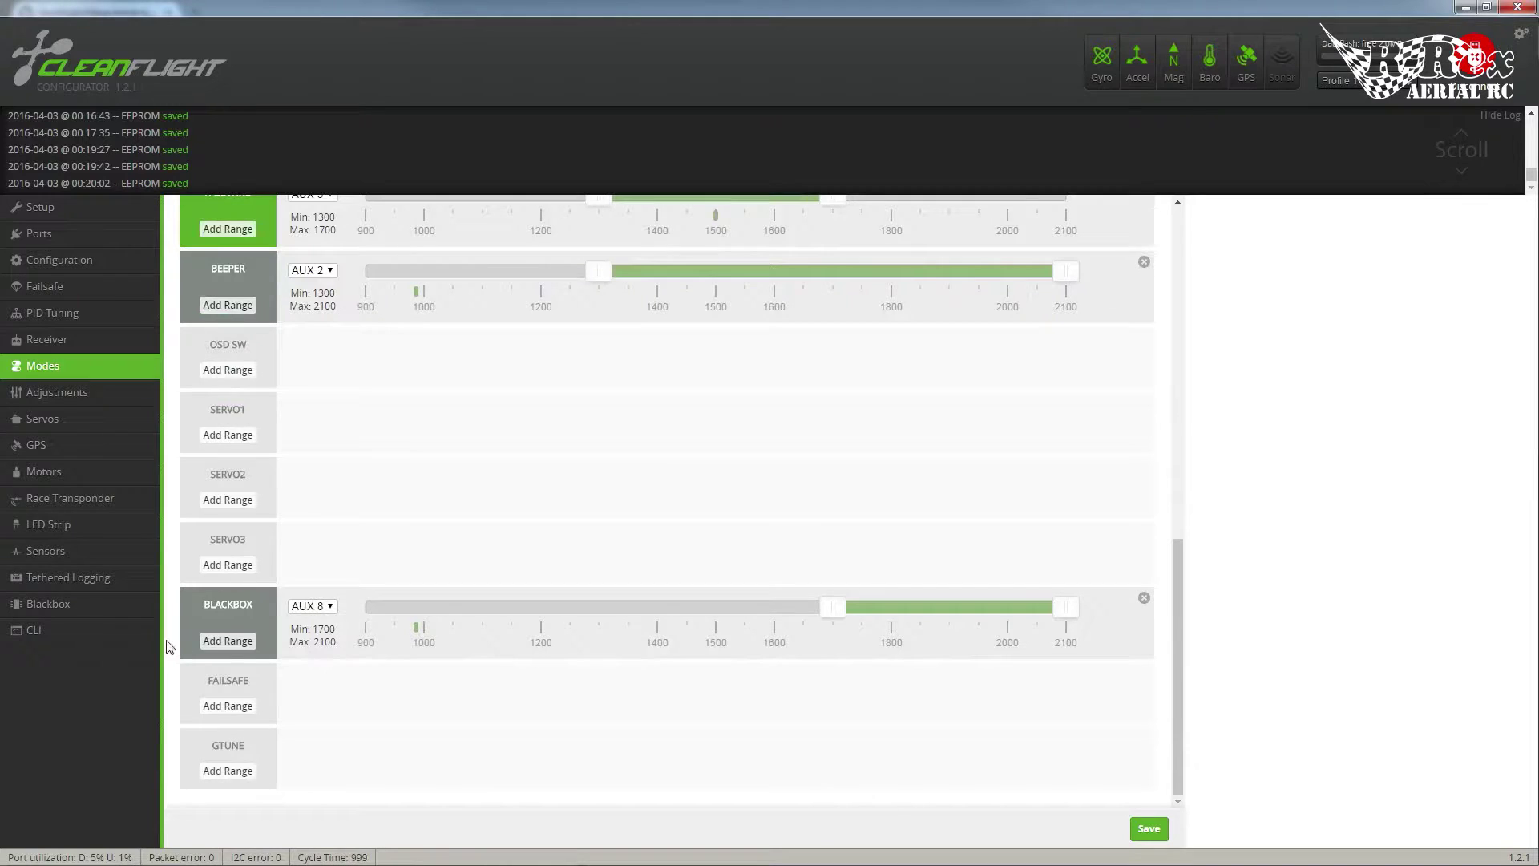
scroll(318, 676, up, 6)
scroll(324, 673, up, 4)
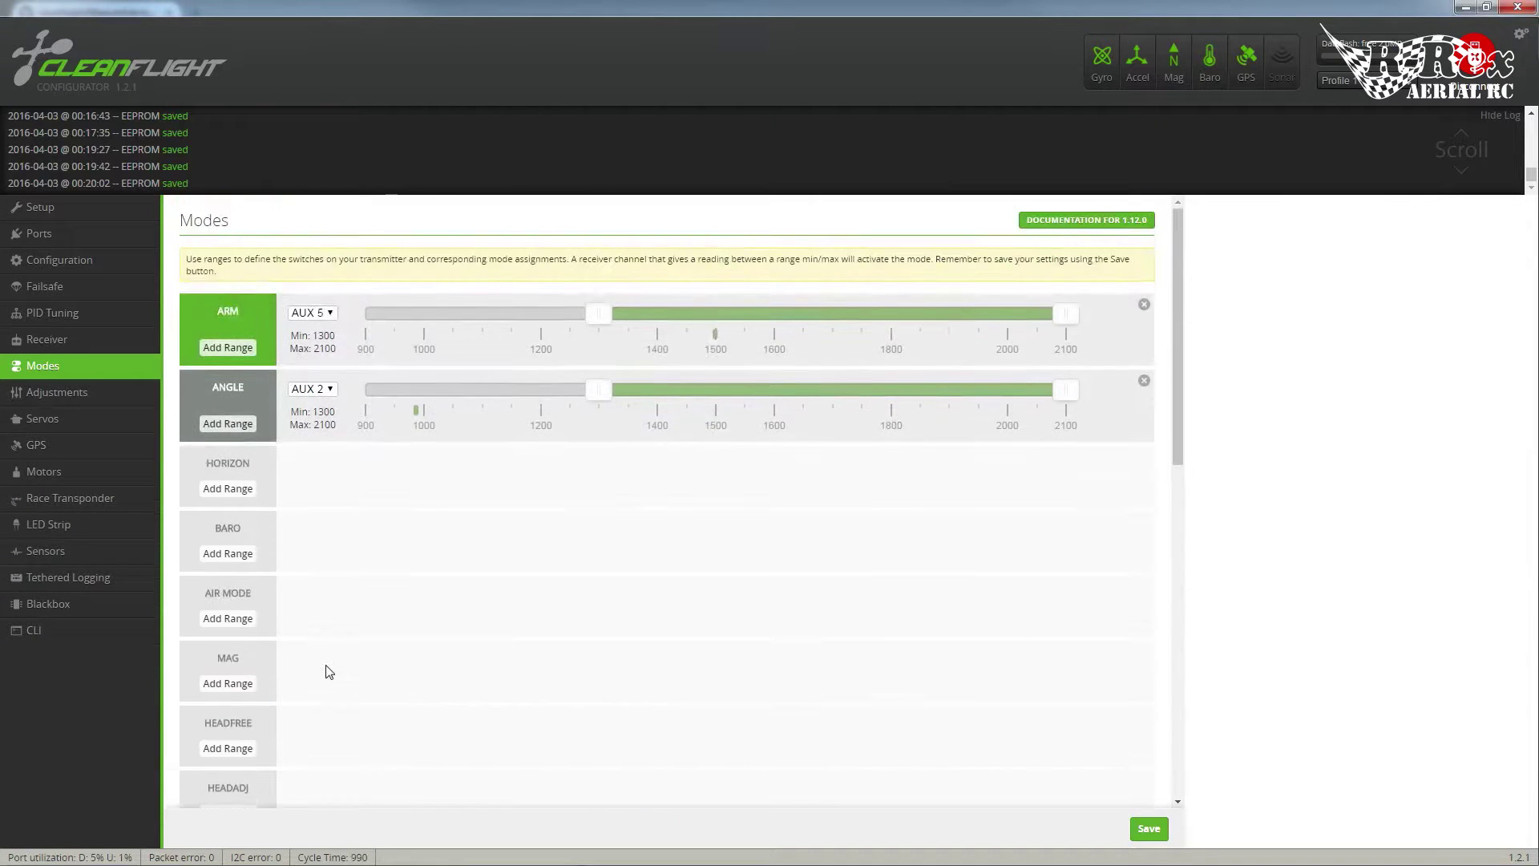